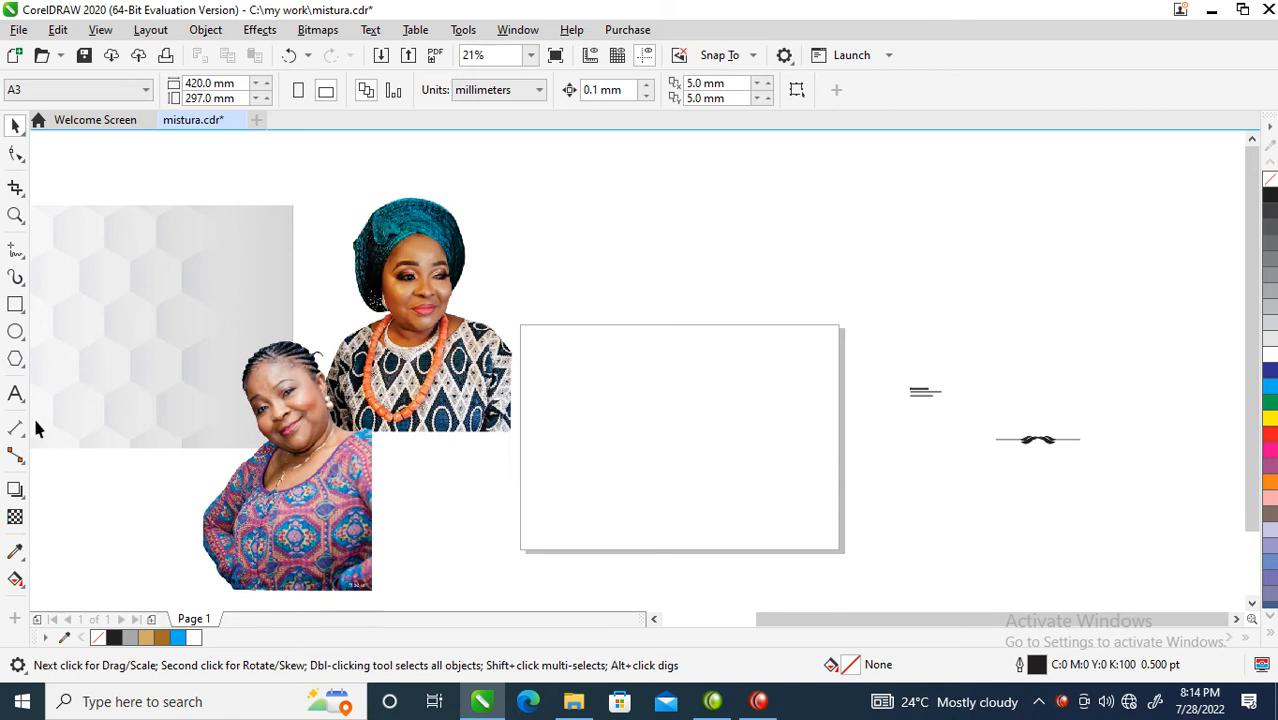
Set the page size to A5 and add a page-sized rectangle with a mirrored copy adjoining its left edge.
{"action": "left_click", "coordinate": [146, 89]}
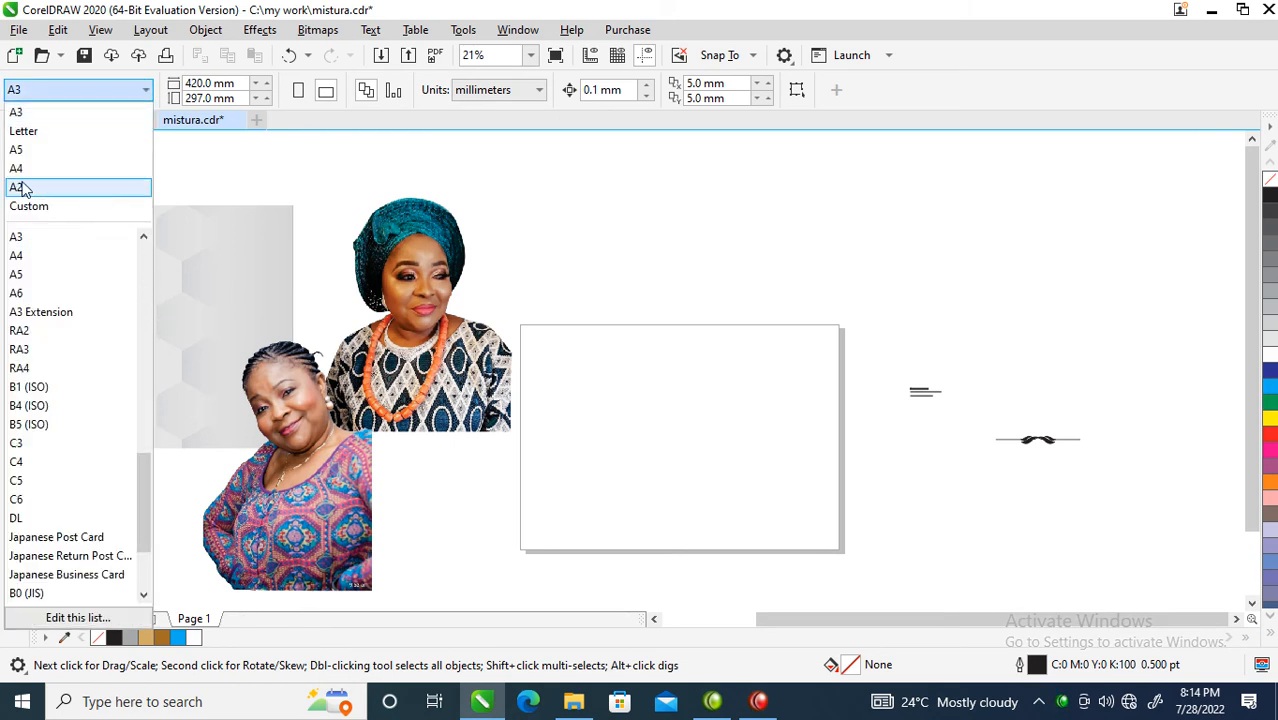
{"action": "left_click", "coordinate": [18, 151]}
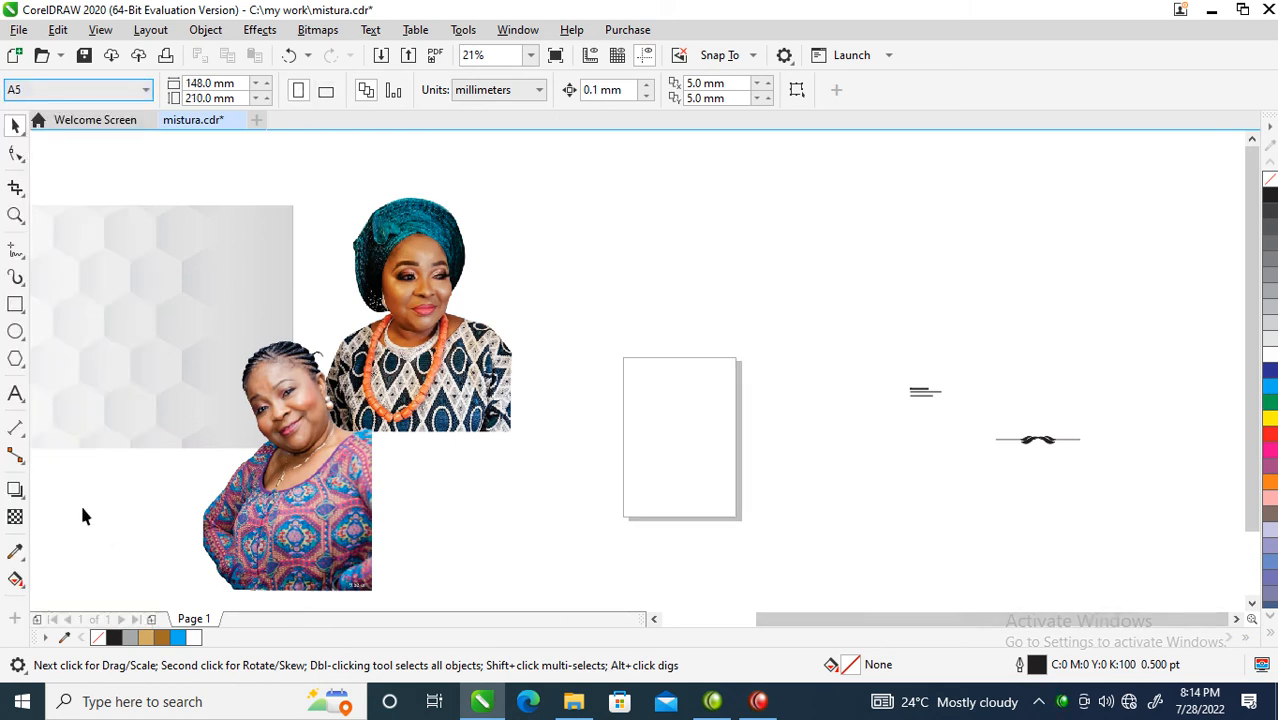
{"action": "double_click", "coordinate": [15, 304]}
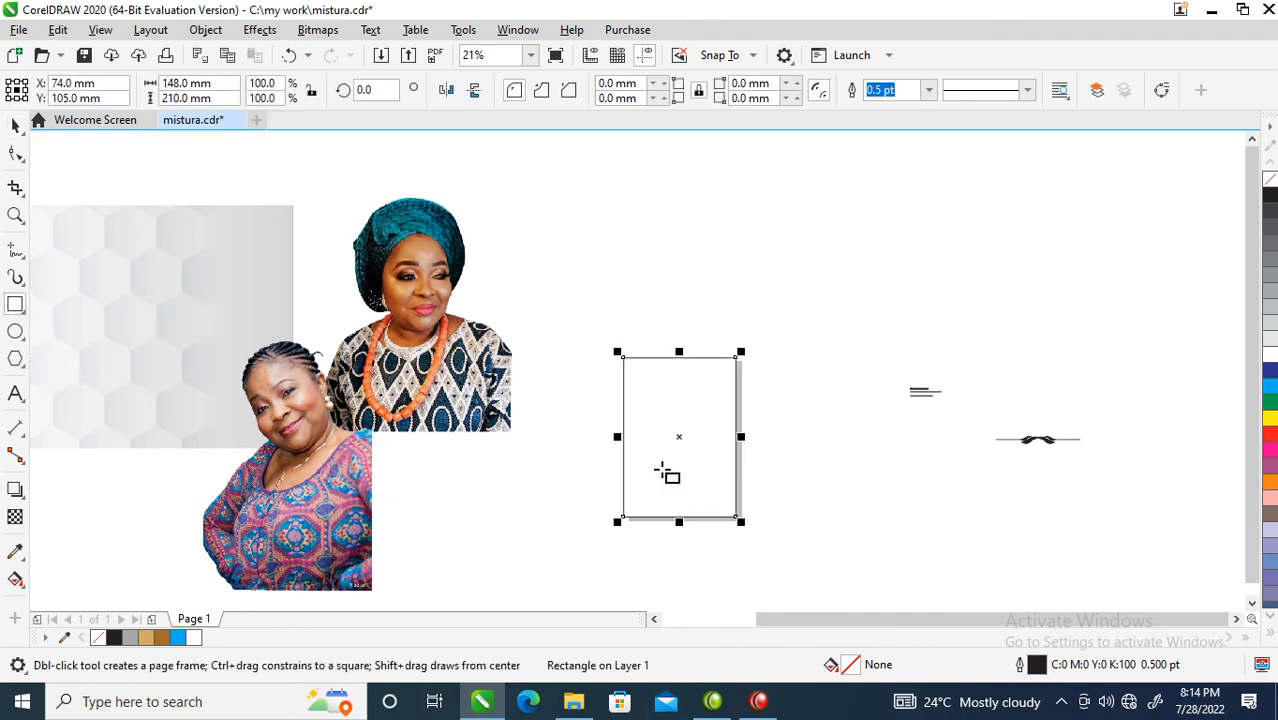
{"action": "key", "text": "space"}
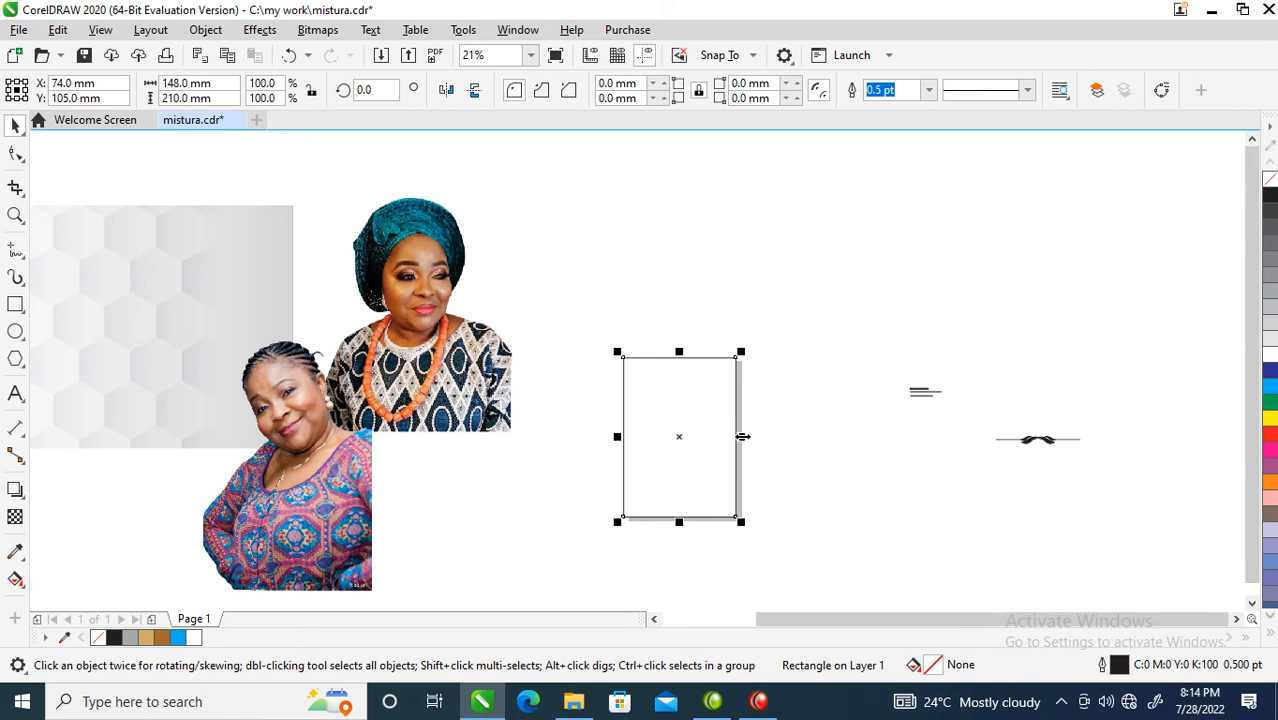
{"action": "left_click_drag", "start_coordinate": [741, 437], "coordinate": [606, 447]}
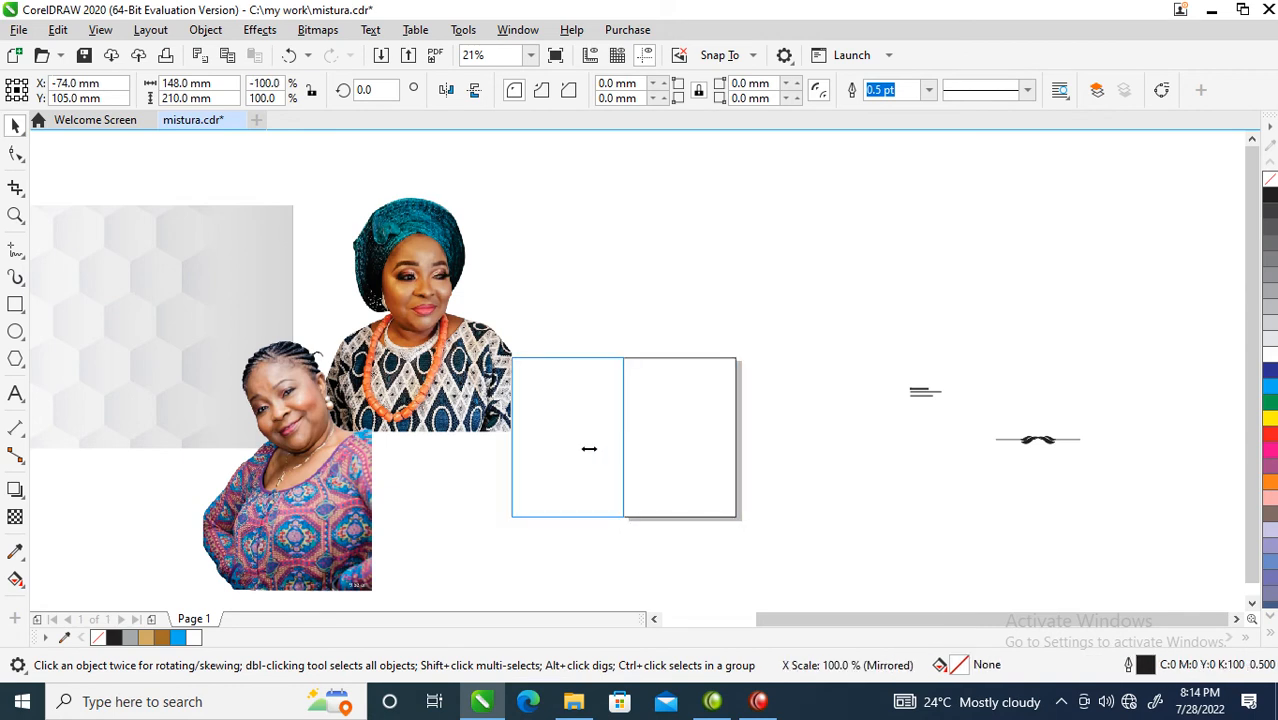
{"action": "left_click_drag", "start_coordinate": [589, 449], "coordinate": [590, 450]}
Move the head-tie portrait farther from the page and the braided-hair portrait to the right side of the page.
{"action": "left_click_drag", "start_coordinate": [427, 343], "coordinate": [152, 443]}
{"action": "left_click_drag", "start_coordinate": [318, 540], "coordinate": [860, 470]}
Fill the right rectangle with a pink sampled from the patterned dress in the braided-hair portrait.
{"action": "key", "text": "z"}
{"action": "left_click_drag", "start_coordinate": [519, 254], "coordinate": [1061, 570]}
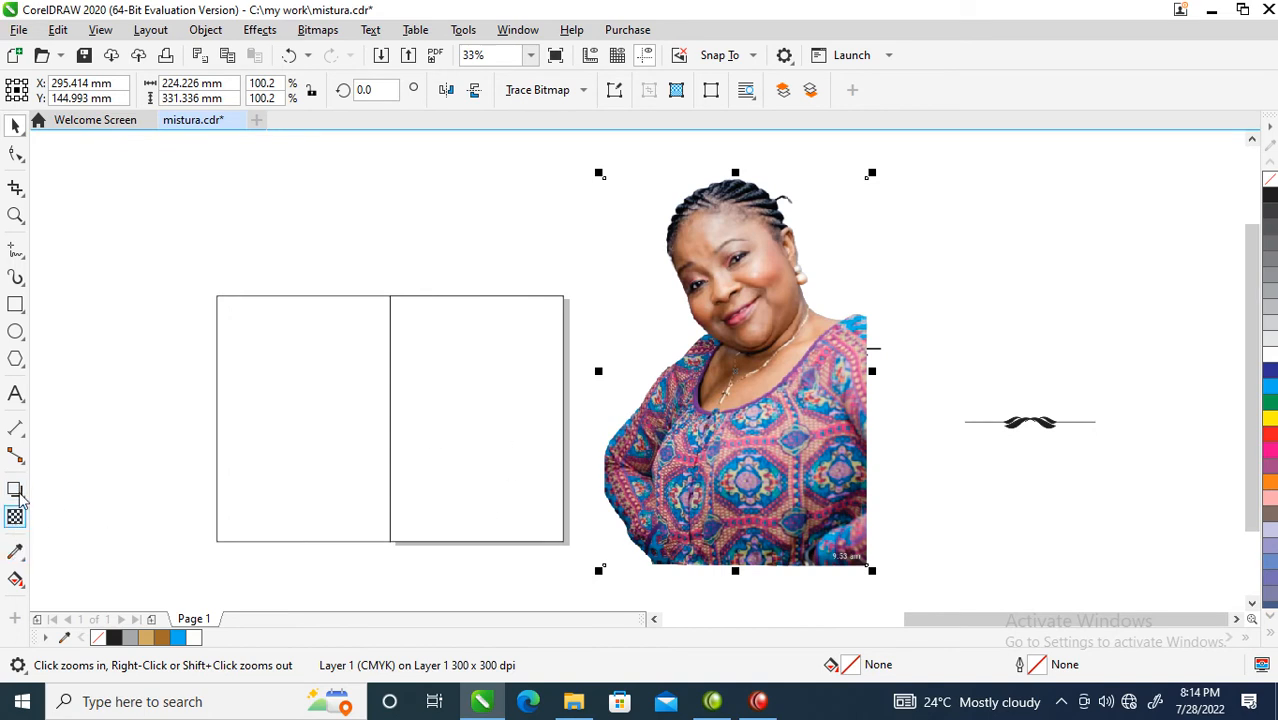
{"action": "left_click", "coordinate": [16, 553]}
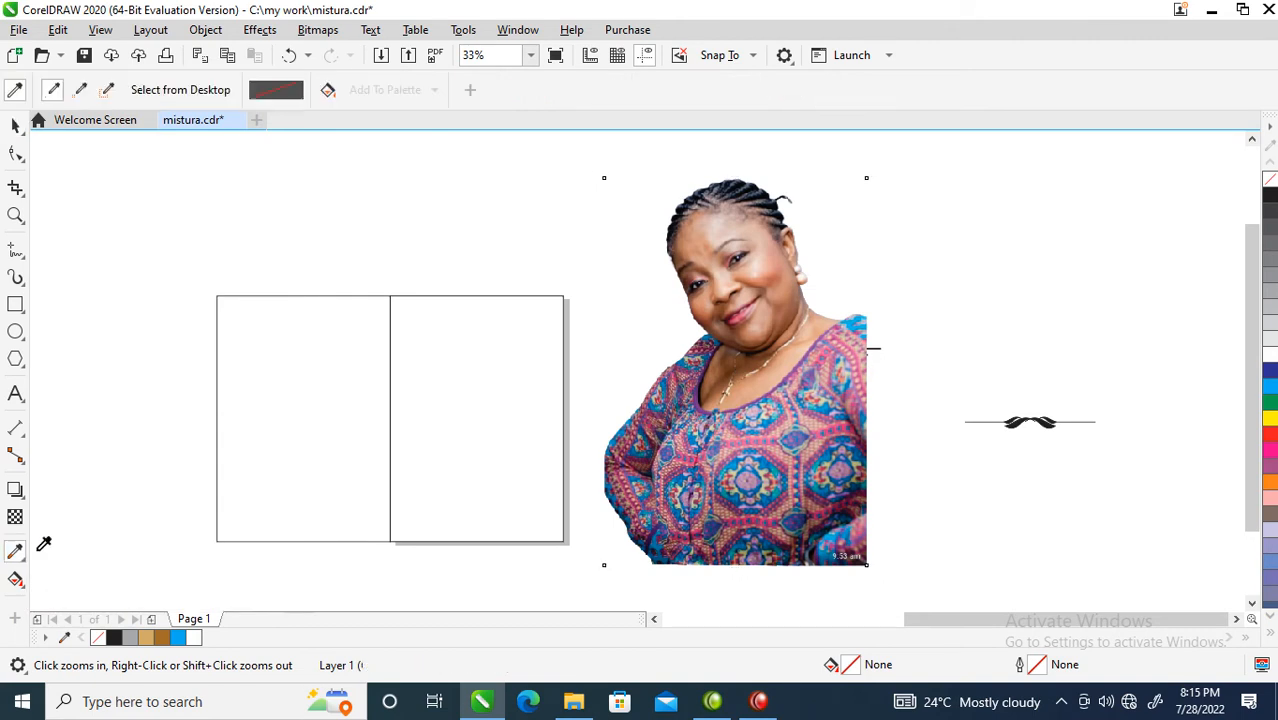
{"action": "left_click", "coordinate": [783, 432]}
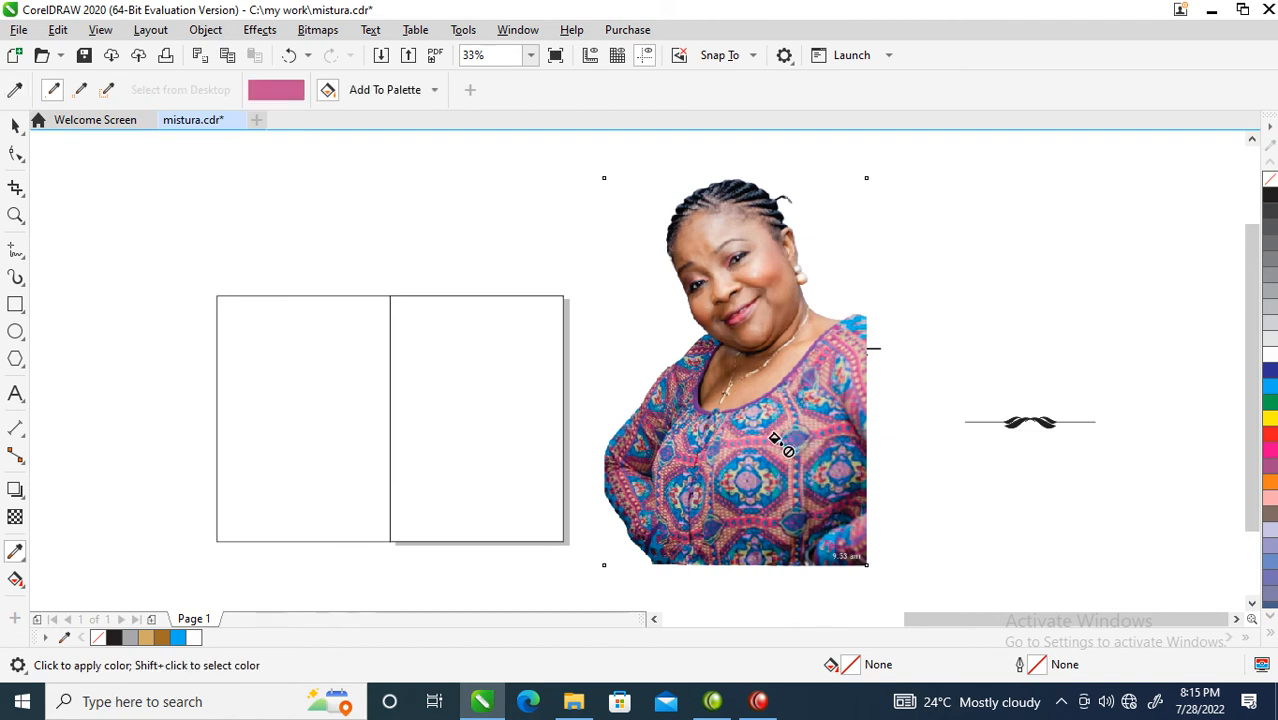
{"action": "left_click", "coordinate": [445, 385]}
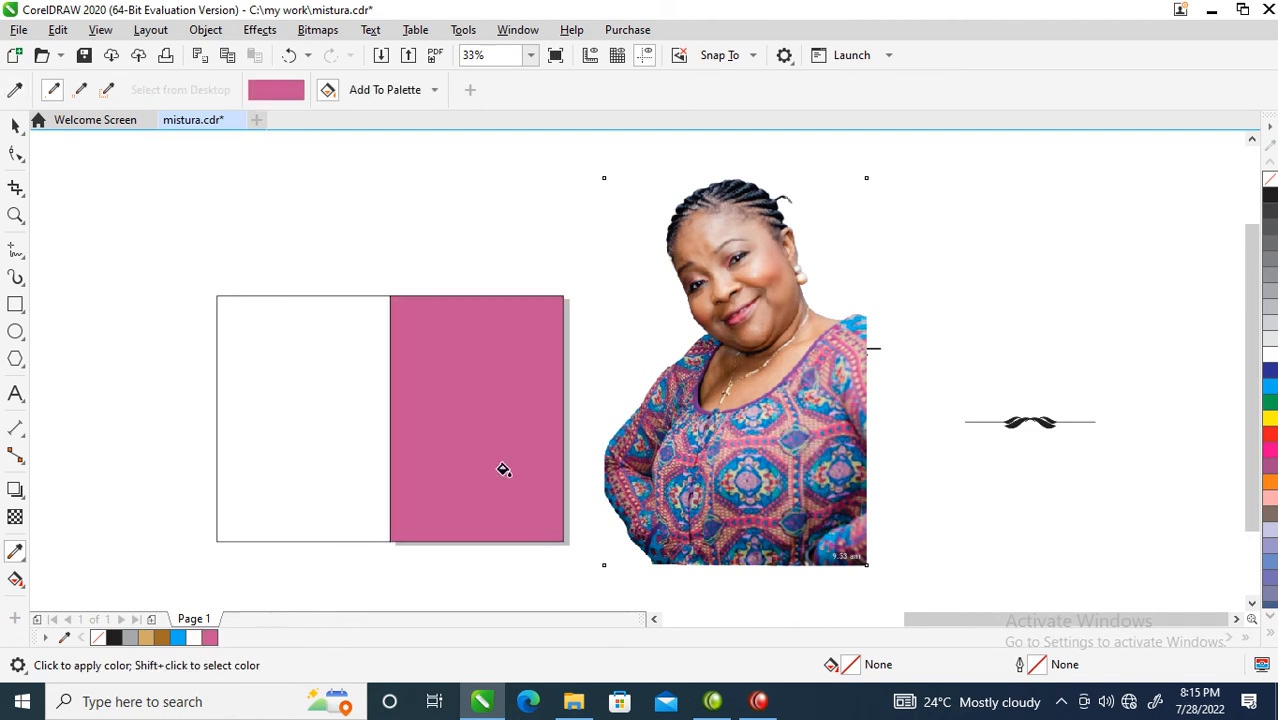
{"action": "key", "text": "space"}
Apply an elliptical fountain fill to the pink rectangle and shift its centre slightly down and left.
{"action": "key", "text": "z"}
{"action": "left_click_drag", "start_coordinate": [371, 257], "coordinate": [747, 547]}
{"action": "key", "text": "space"}
{"action": "left_click", "coordinate": [516, 408]}
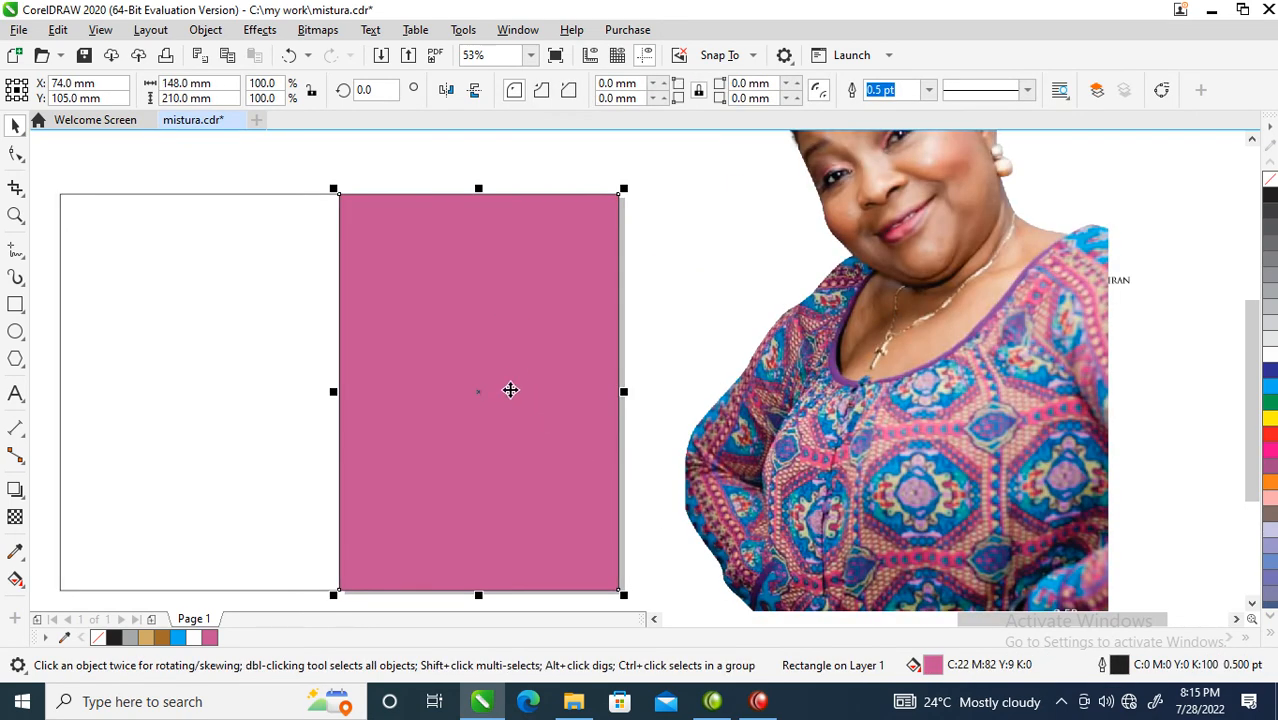
{"action": "left_click", "coordinate": [15, 579]}
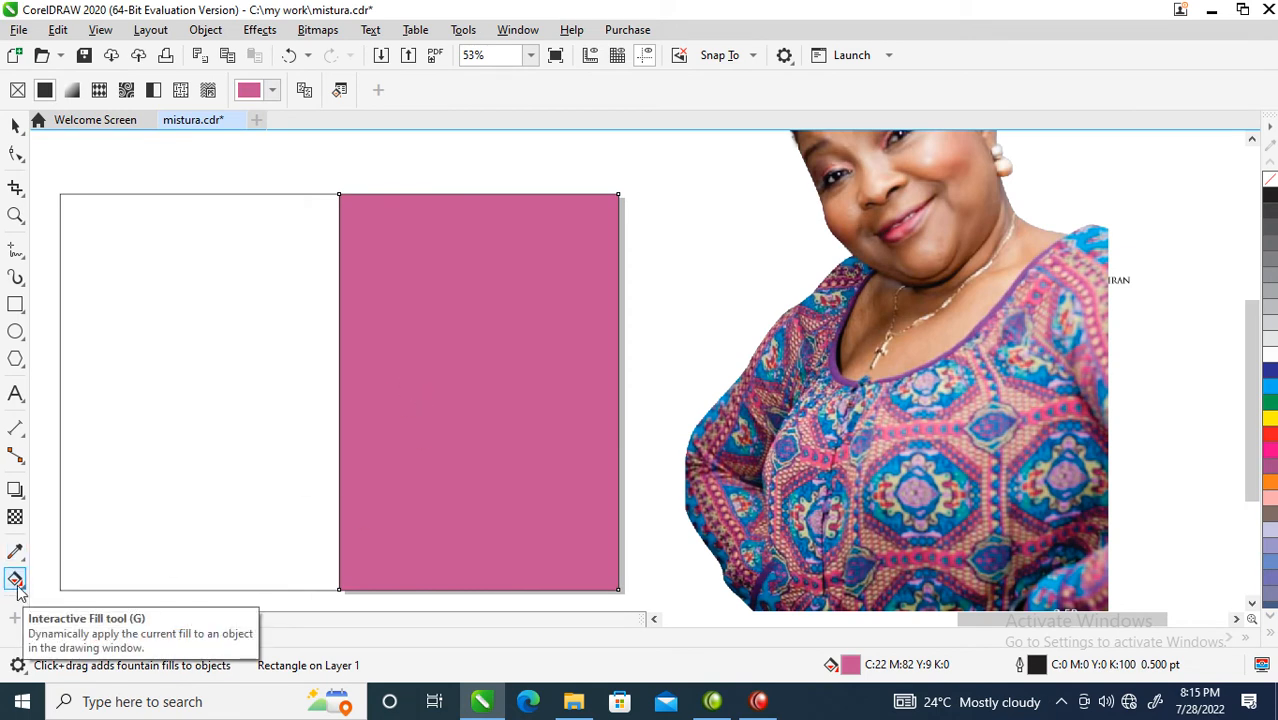
{"action": "left_click_drag", "start_coordinate": [503, 202], "coordinate": [506, 408]}
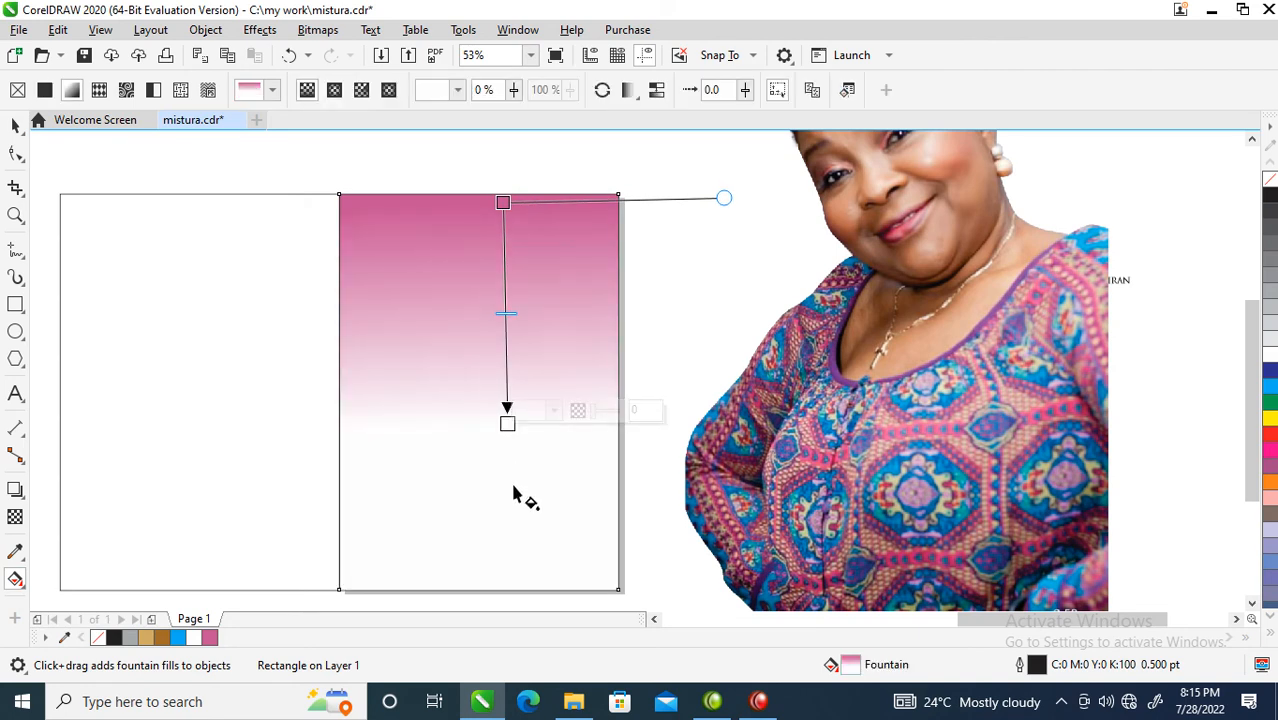
{"action": "left_click", "coordinate": [336, 91]}
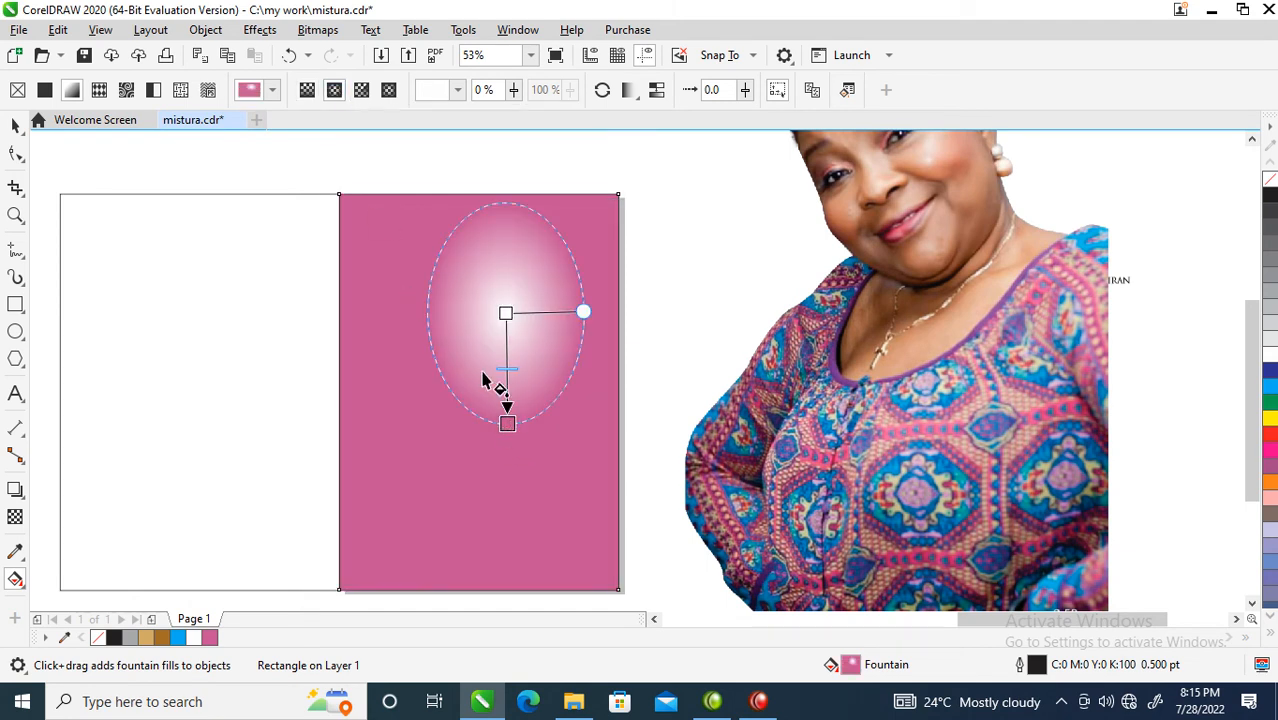
{"action": "left_click_drag", "start_coordinate": [506, 313], "coordinate": [482, 344]}
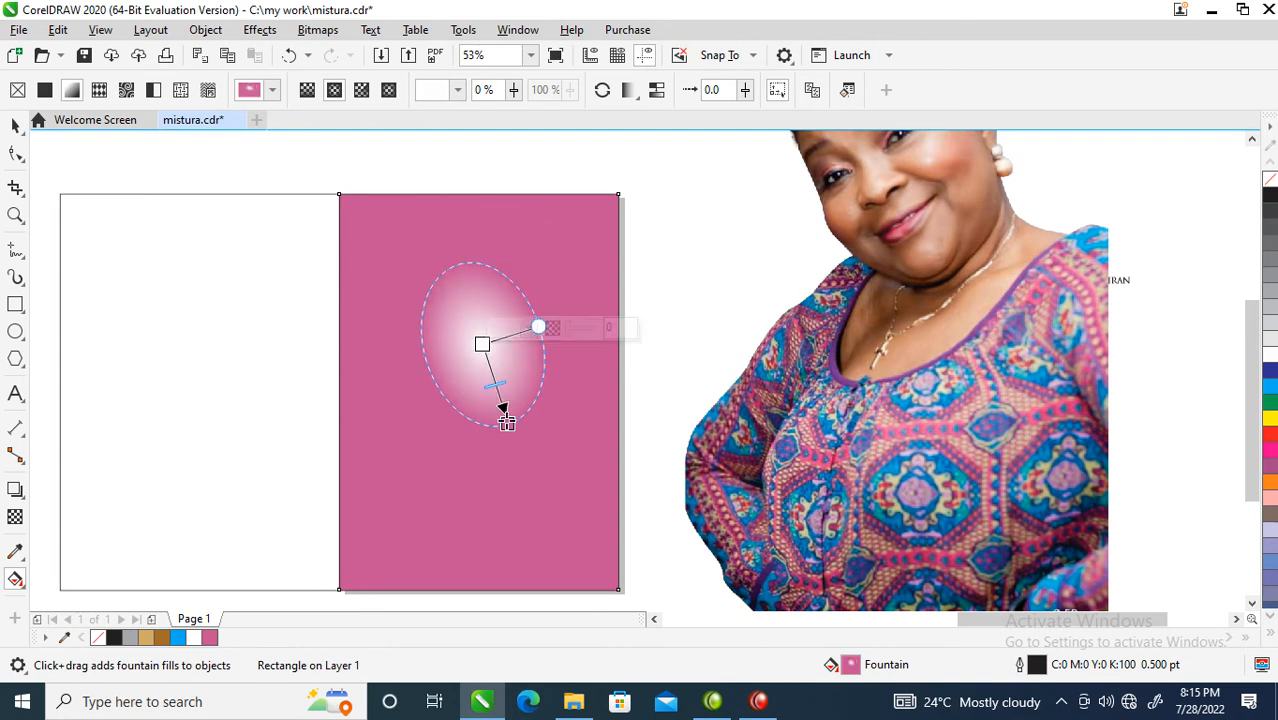
Set the gradient's centre node colour to magenta C27 M91 Y0 K0.
{"action": "left_click", "coordinate": [510, 330]}
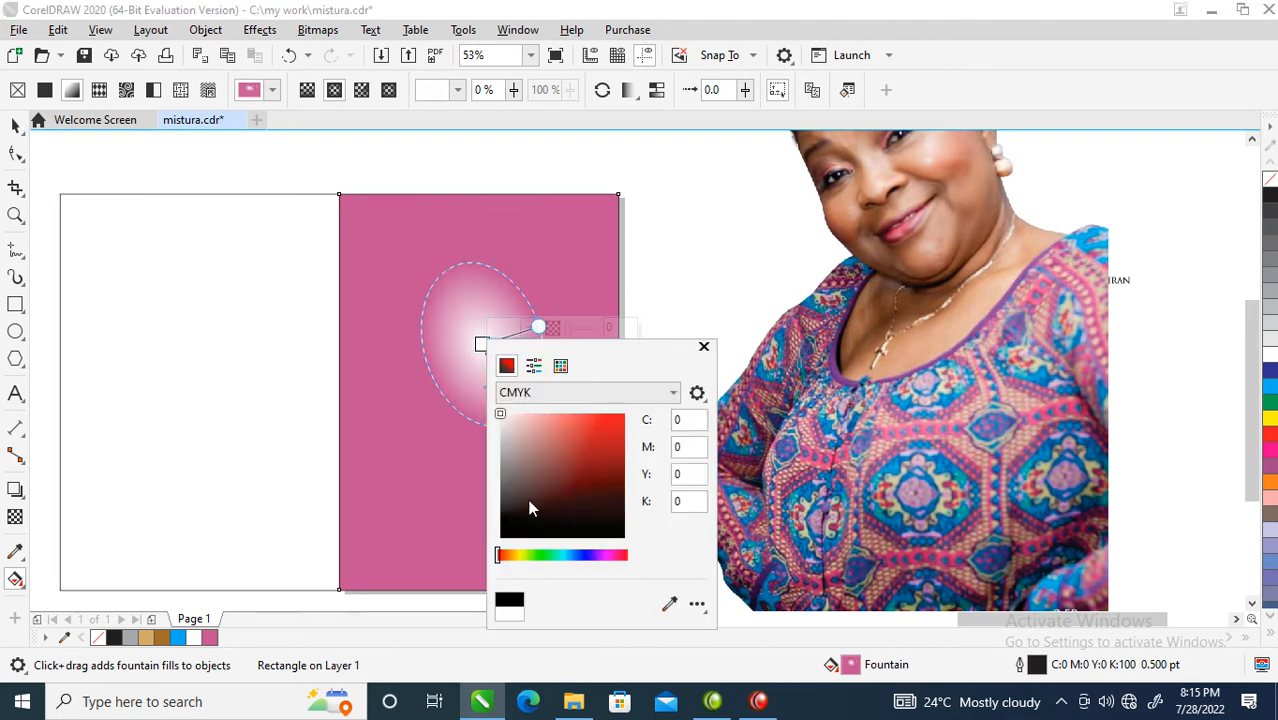
{"action": "left_click", "coordinate": [608, 555]}
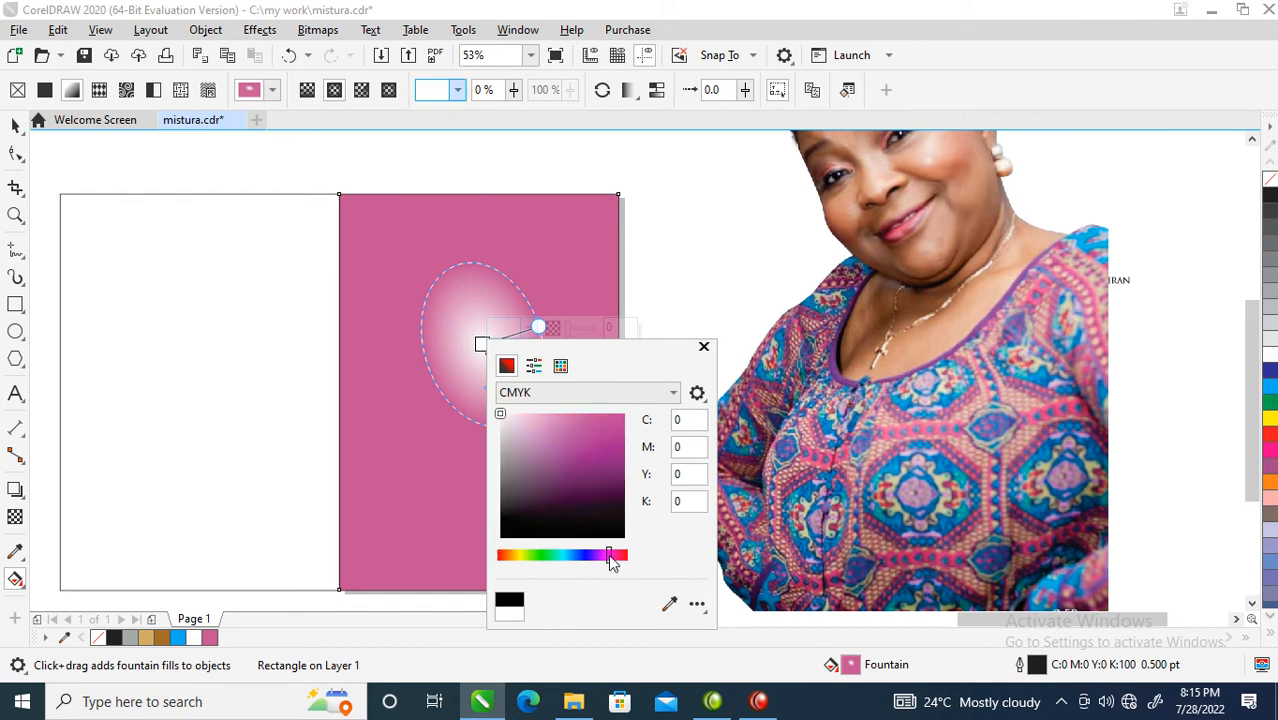
{"action": "left_click", "coordinate": [583, 468]}
{"action": "left_click", "coordinate": [606, 431]}
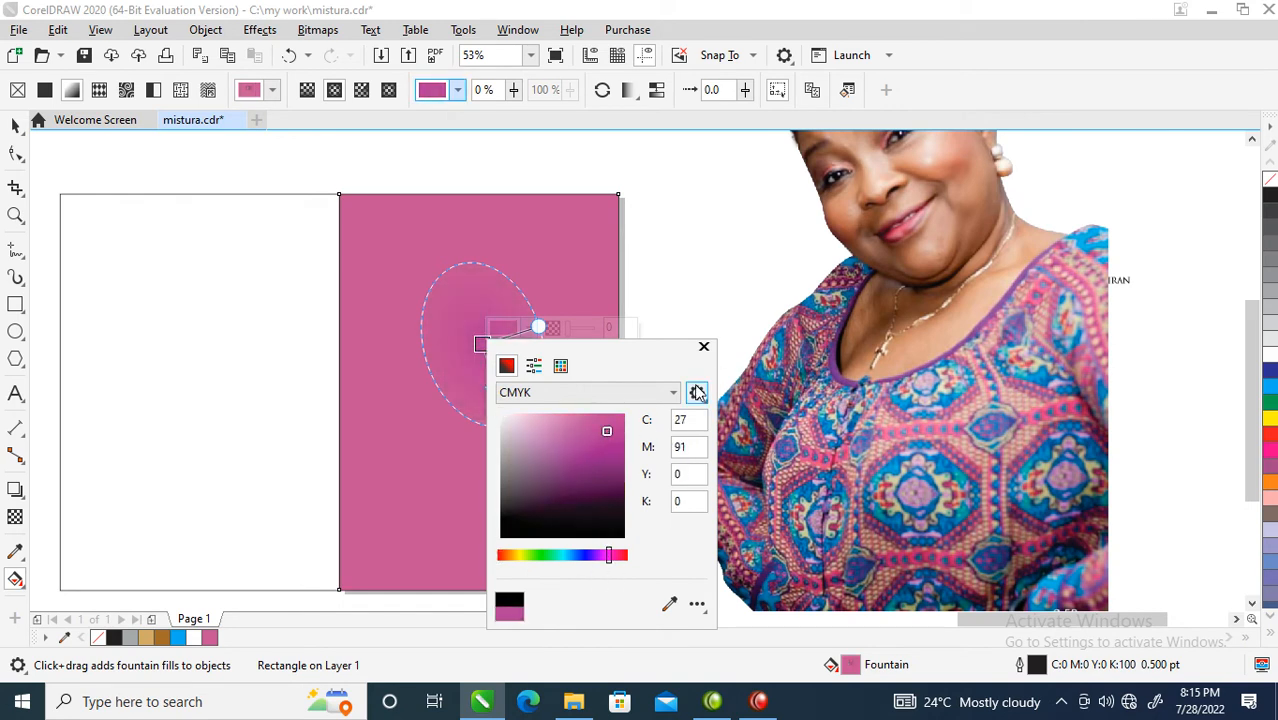
{"action": "left_click", "coordinate": [704, 346]}
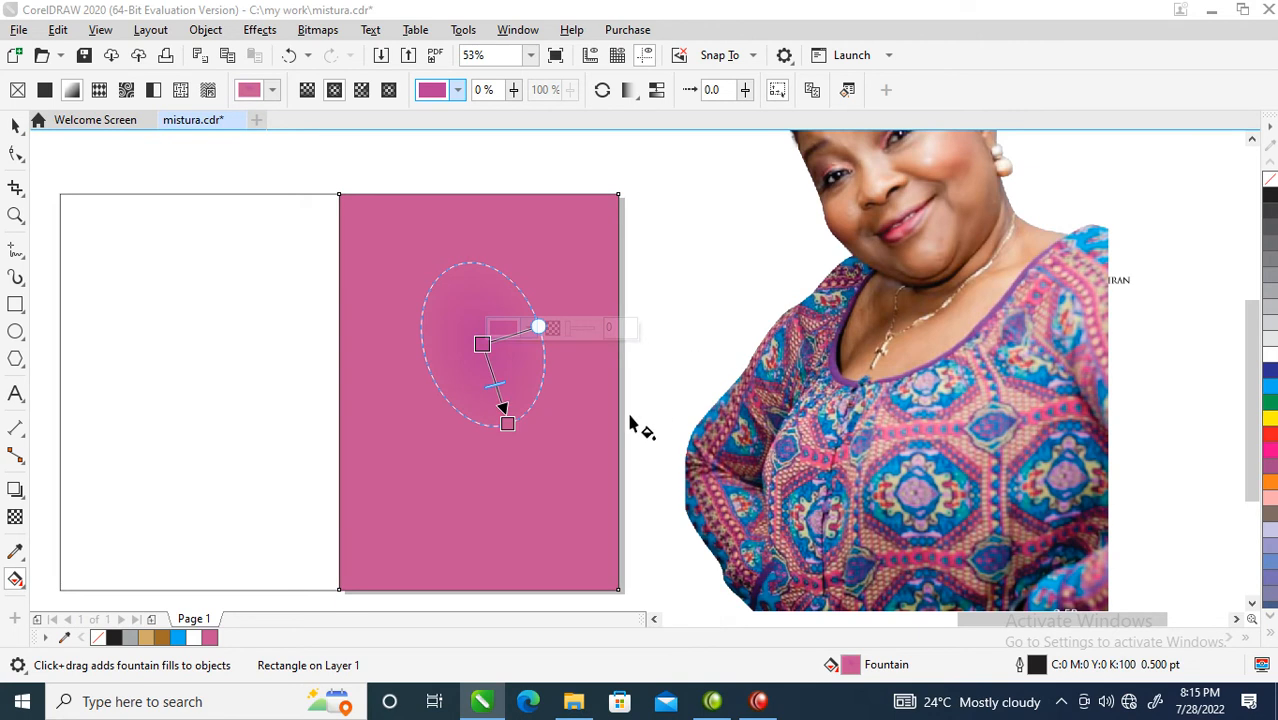
Set the gradient's outer node colour to a dark maroon.
{"action": "left_click", "coordinate": [503, 423]}
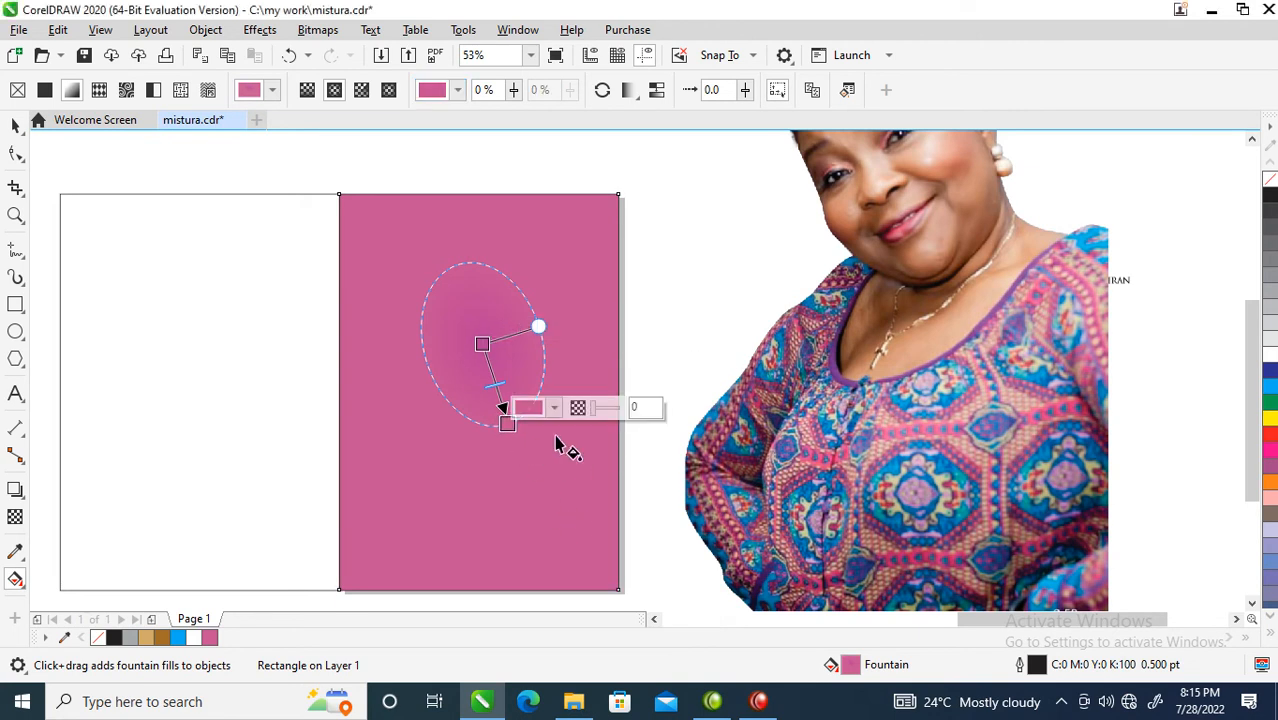
{"action": "left_click", "coordinate": [527, 410]}
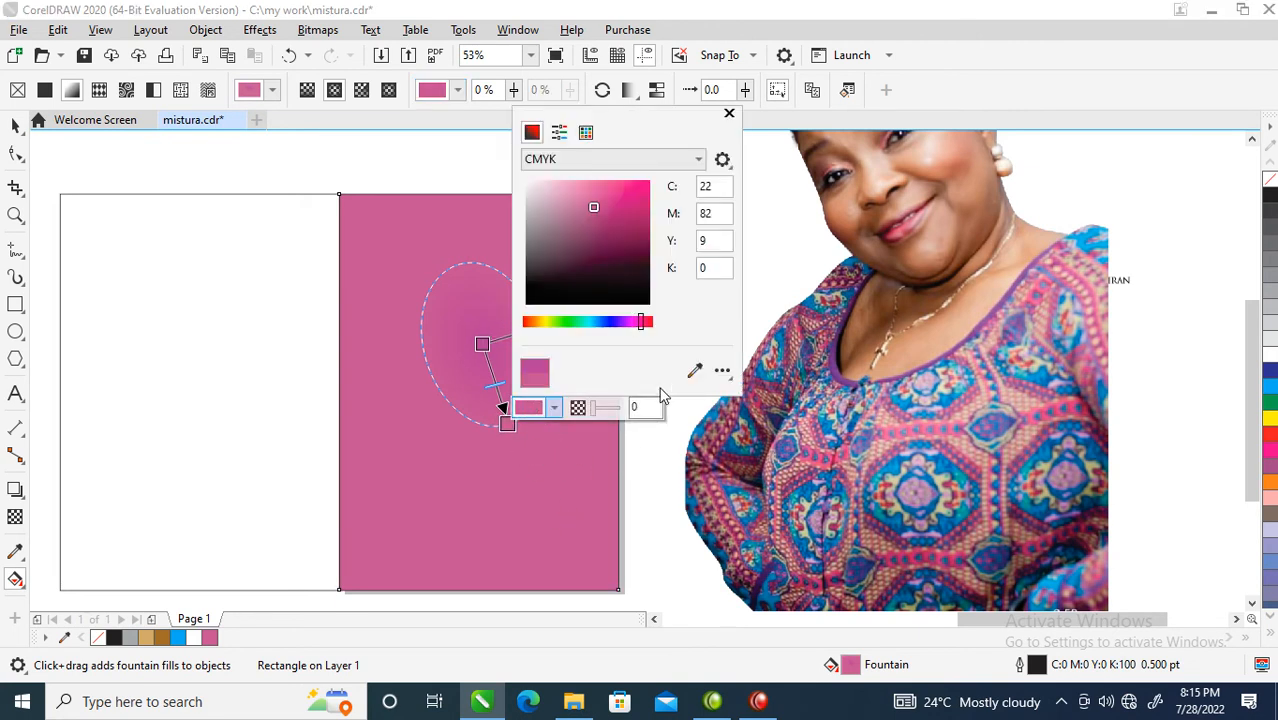
{"action": "left_click", "coordinate": [648, 262]}
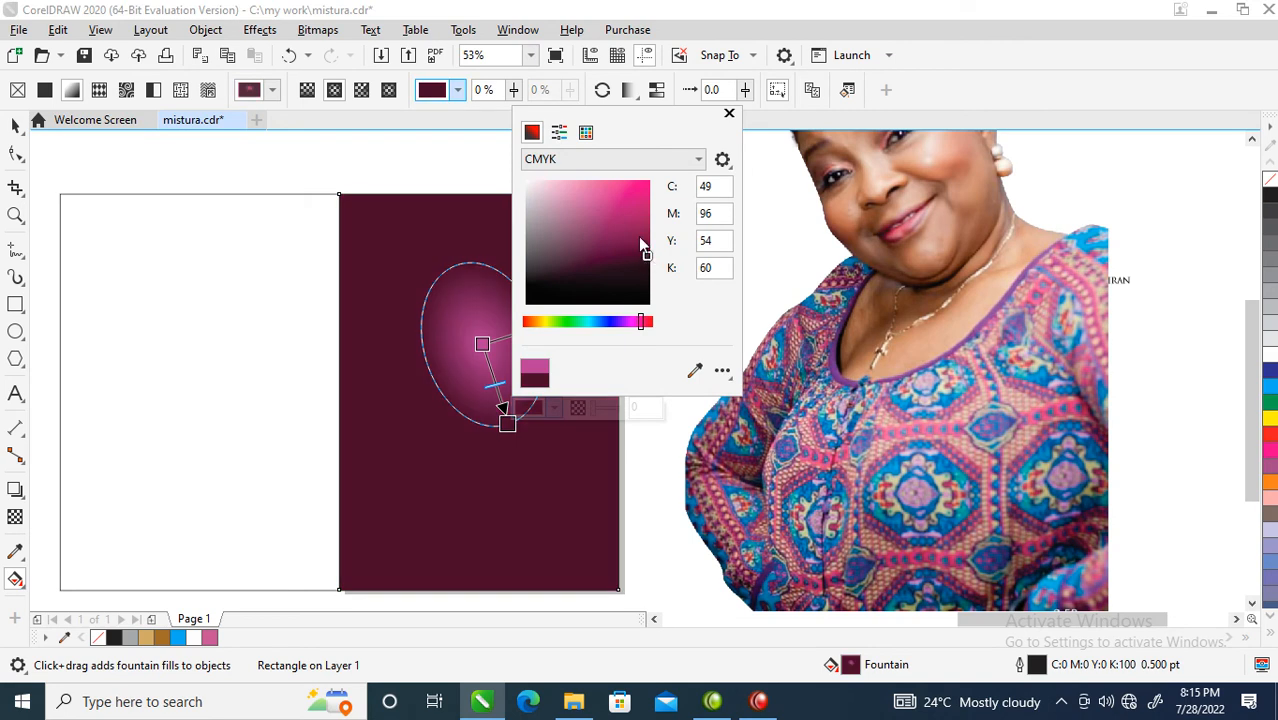
{"action": "left_click", "coordinate": [639, 238]}
{"action": "left_click_drag", "start_coordinate": [647, 243], "coordinate": [649, 257]}
{"action": "left_click", "coordinate": [729, 113]}
Enlarge the elliptical gradient so that its glow spans nearly the full width of the rectangle.
{"action": "left_click_drag", "start_coordinate": [506, 421], "coordinate": [399, 488]}
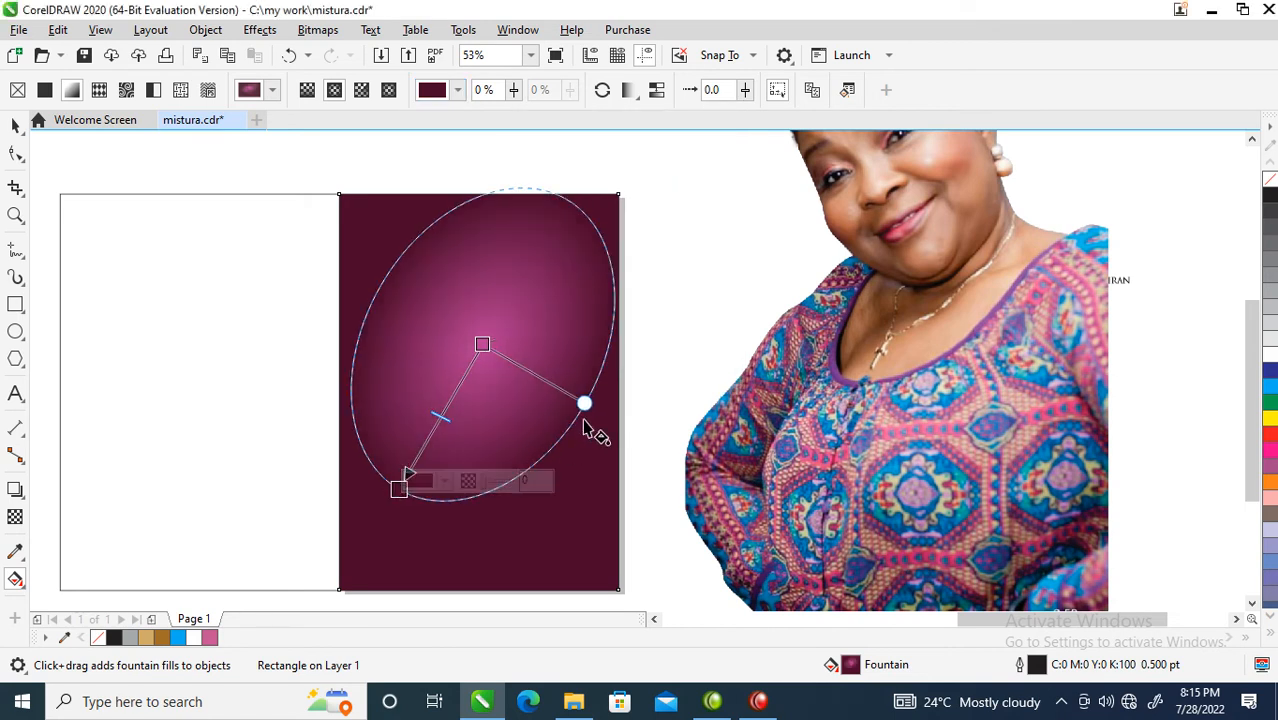
{"action": "left_click_drag", "start_coordinate": [584, 403], "coordinate": [608, 433]}
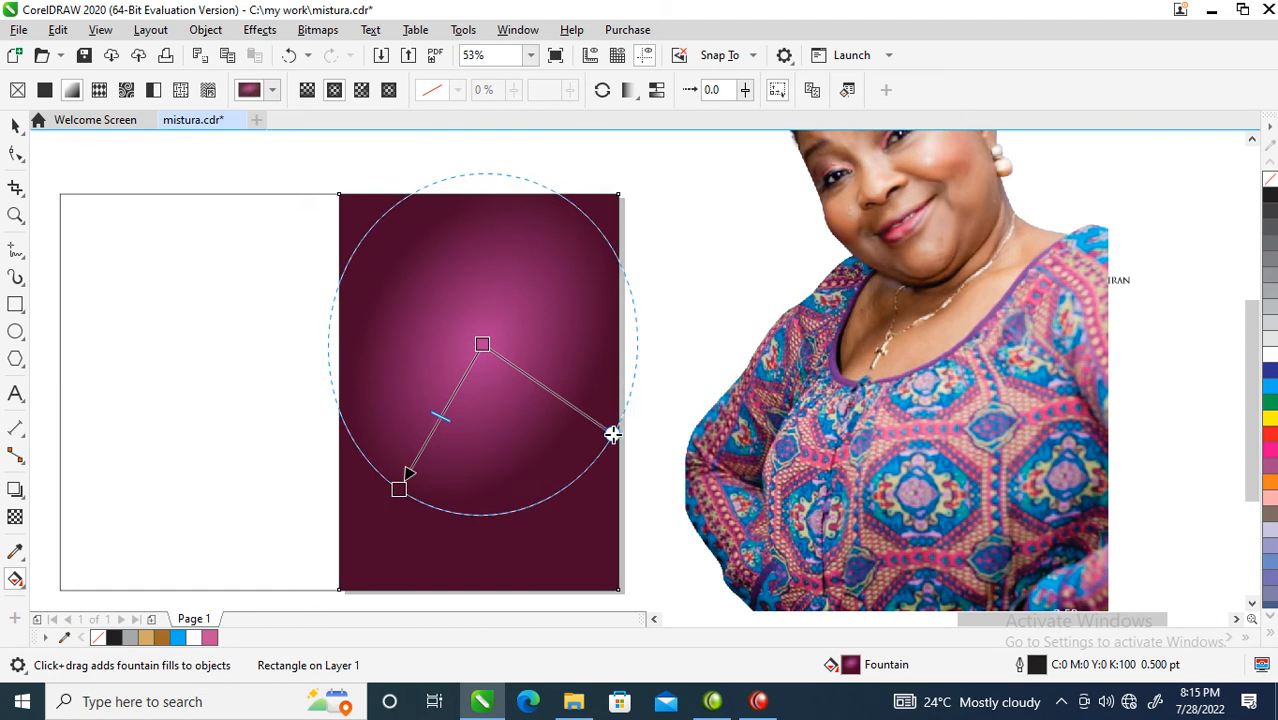
{"action": "key", "text": "space"}
PowerClip the portrait inside the gradient rectangle, scale it to about 113 by 167 mm and place it at the lower right.
{"action": "left_click_drag", "start_coordinate": [951, 368], "coordinate": [495, 353]}
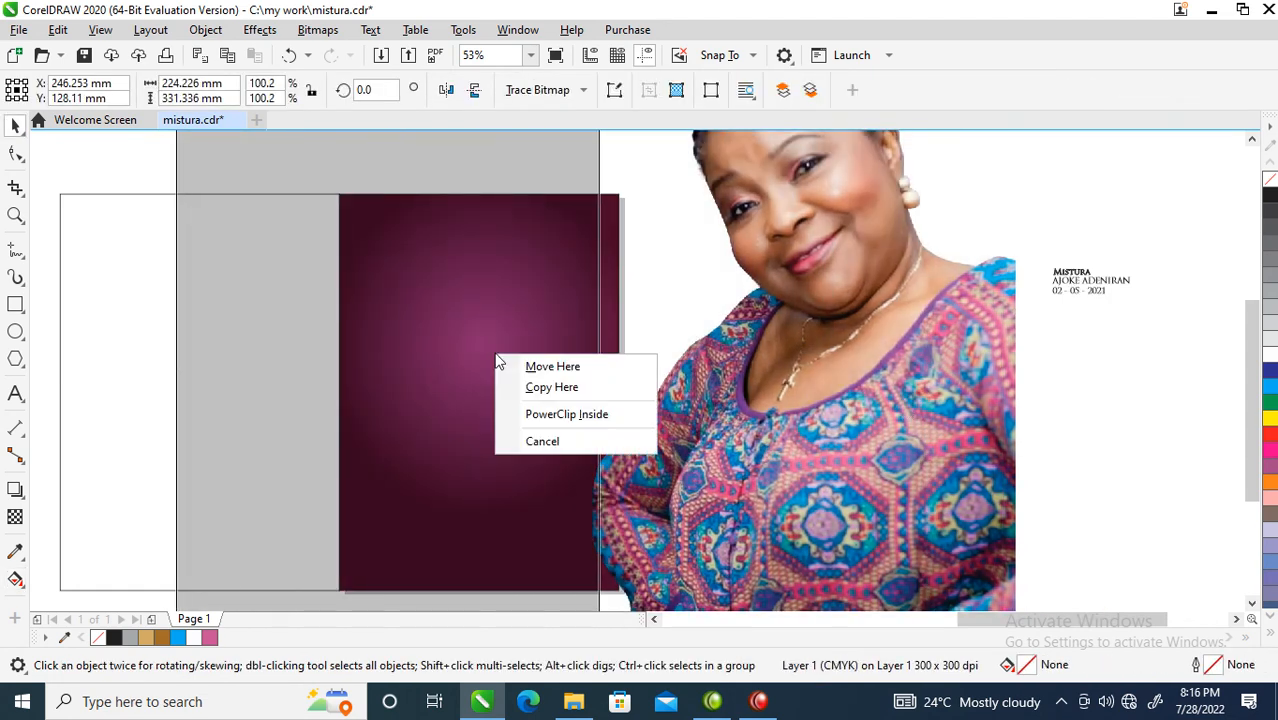
{"action": "left_click", "coordinate": [580, 415]}
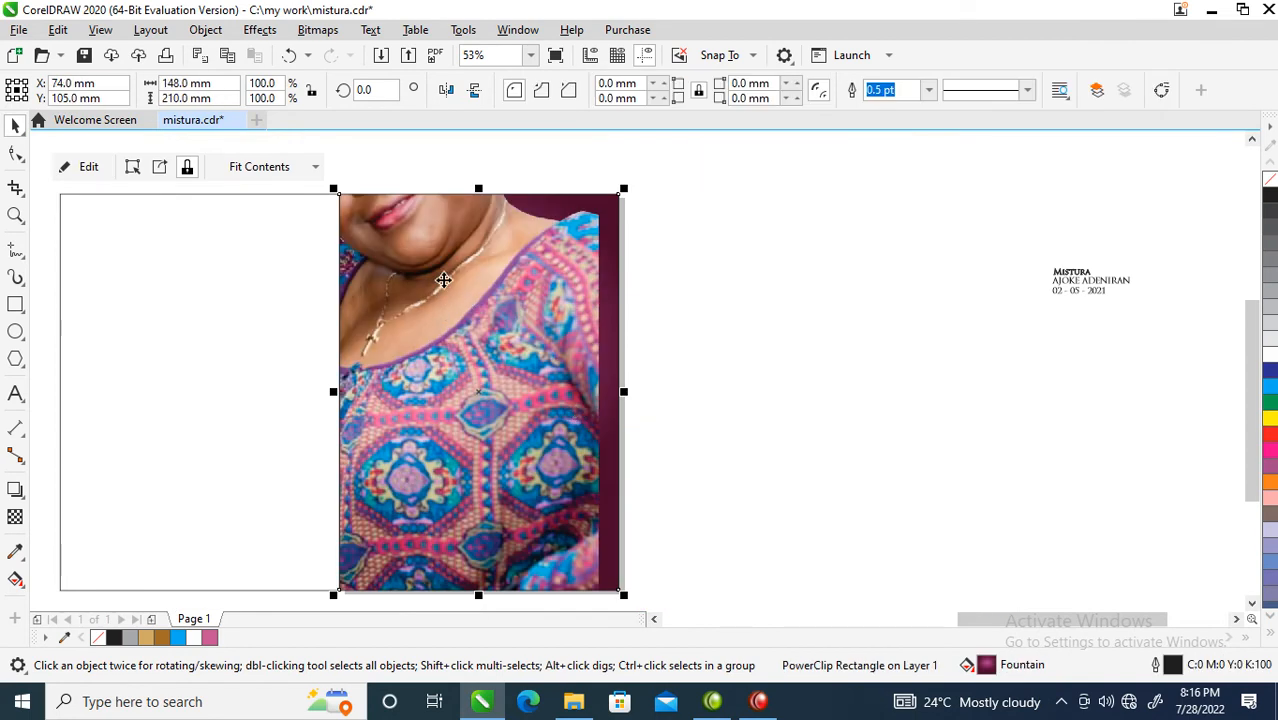
{"action": "left_click", "coordinate": [454, 303]}
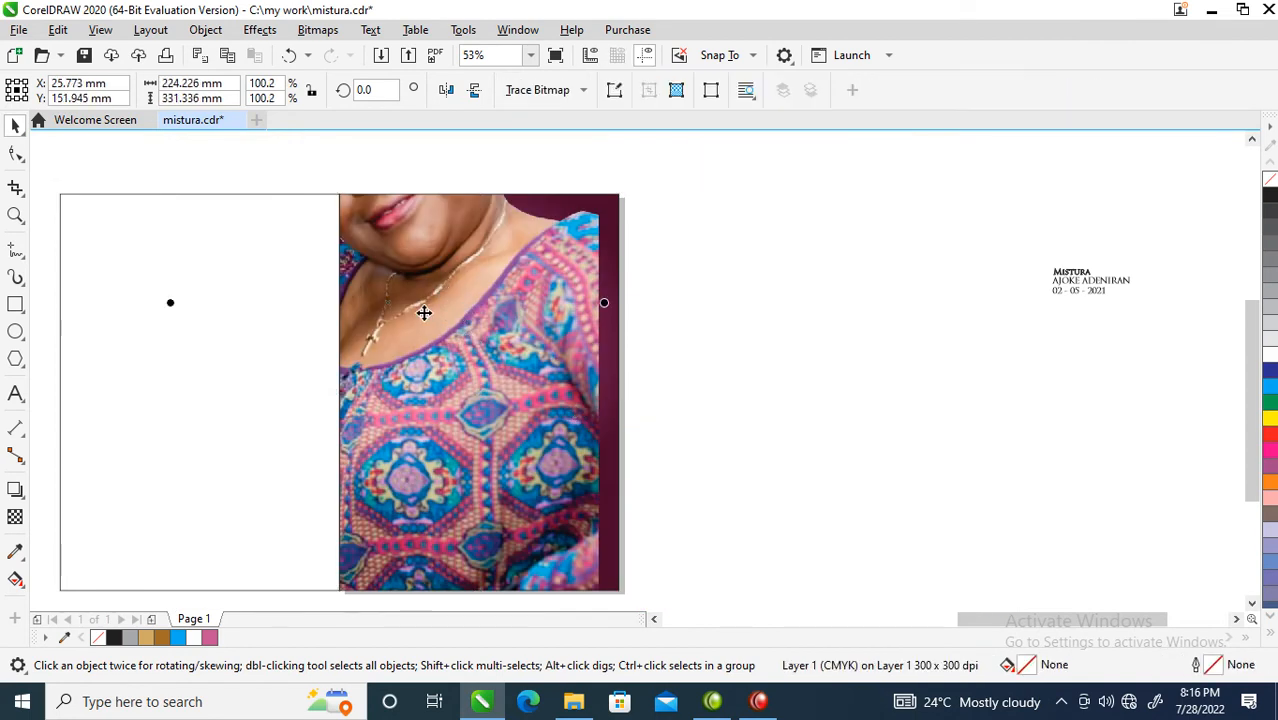
{"action": "key", "text": "F4"}
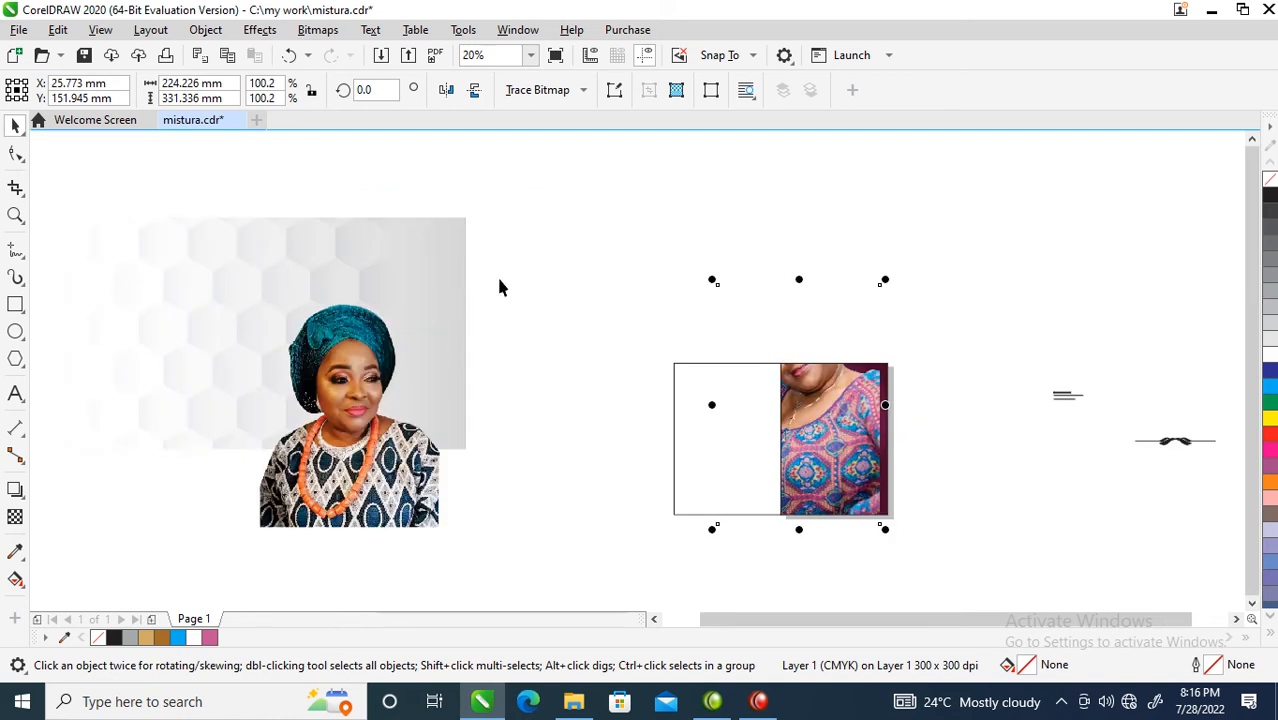
{"action": "left_click_drag", "start_coordinate": [711, 280], "coordinate": [1005, 518]}
{"action": "key", "text": "z"}
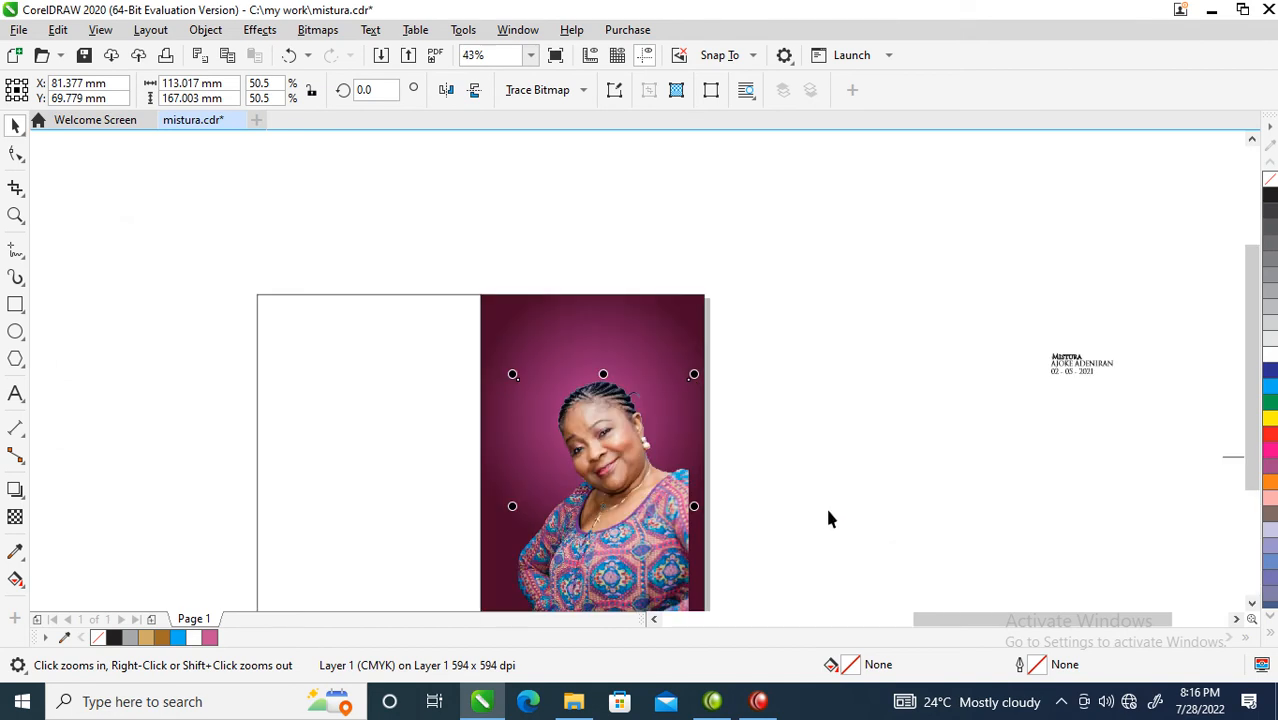
{"action": "left_click_drag", "start_coordinate": [627, 532], "coordinate": [666, 543]}
Place the name-and-date text above the portrait in the gradient rectangle and colour its name and date lines white.
{"action": "left_click_drag", "start_coordinate": [1092, 365], "coordinate": [567, 377]}
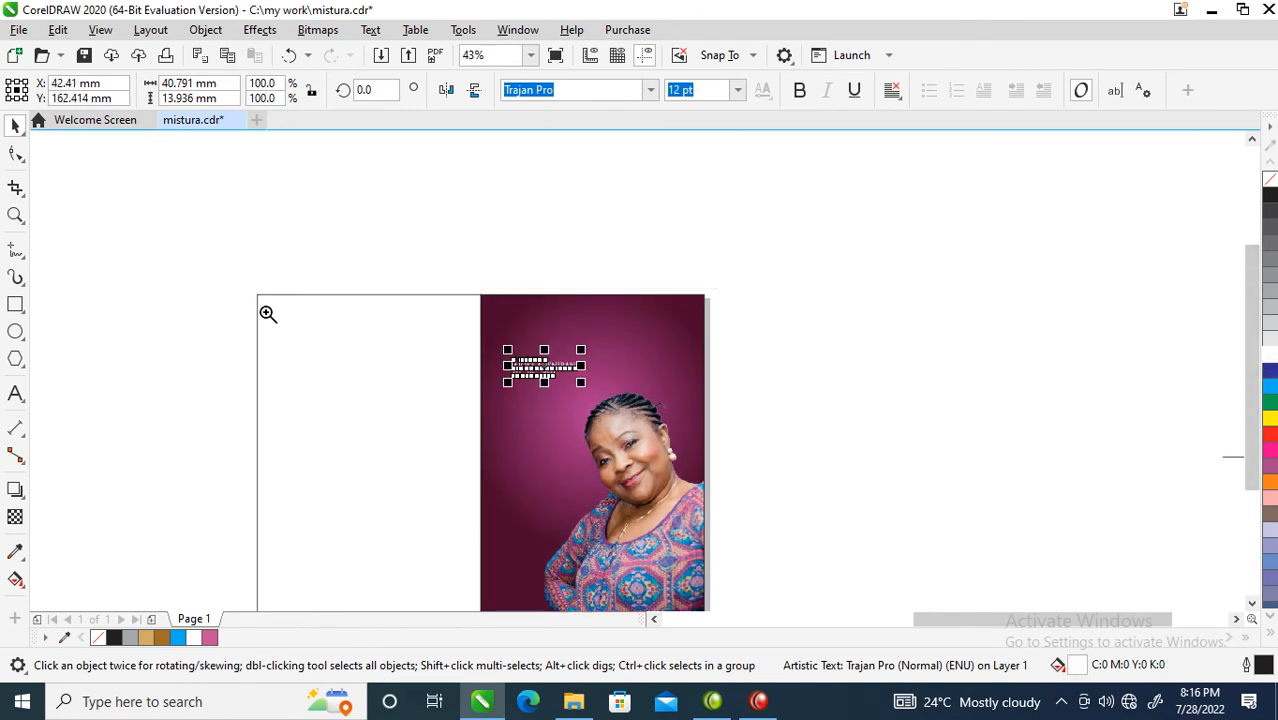
{"action": "key", "text": "z"}
{"action": "scroll", "coordinate": [323, 317], "scroll_direction": "down", "scroll_amount": 2}
{"action": "left_click_drag", "start_coordinate": [294, 274], "coordinate": [796, 488]}
{"action": "left_click_drag", "start_coordinate": [922, 398], "coordinate": [516, 392]}
{"action": "key", "text": "space"}
{"action": "left_click_drag", "start_coordinate": [162, 224], "coordinate": [420, 413]}
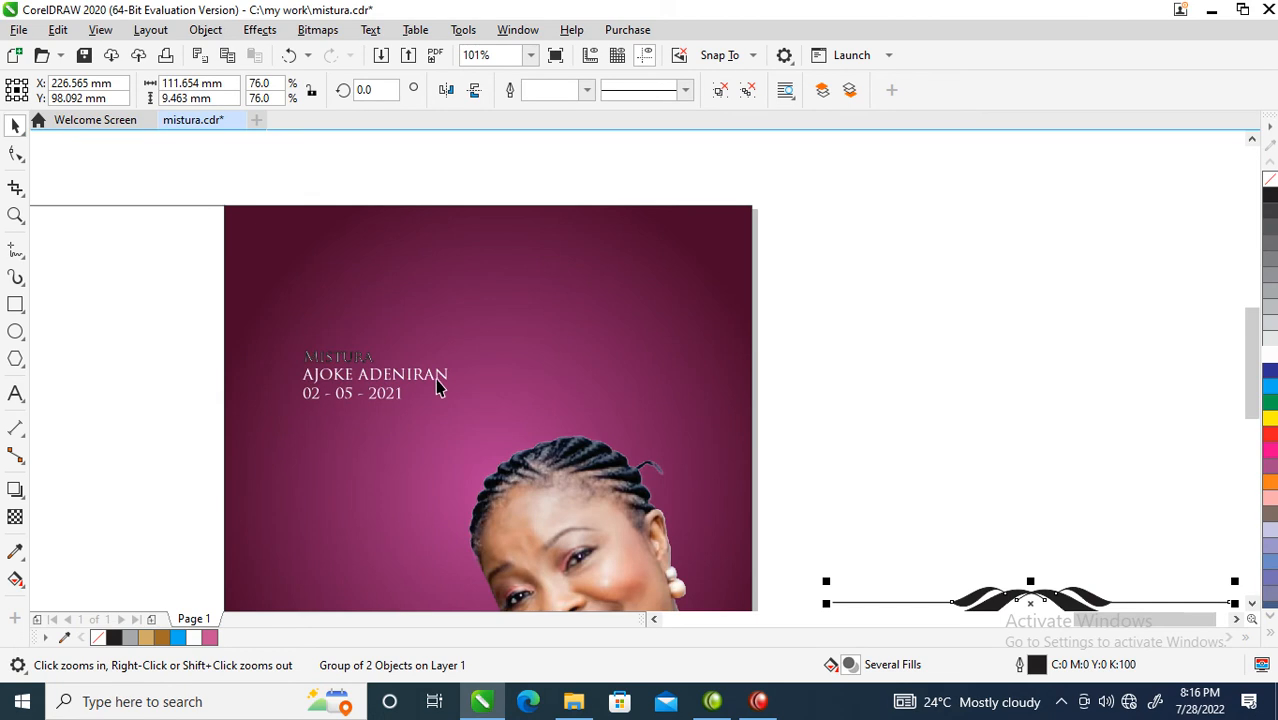
Duplicate the name-and-date text above the original and replace the copy's wording with "Fabulous", "@" and "60" on separate lines.
{"action": "left_click_drag", "start_coordinate": [439, 378], "coordinate": [461, 273]}
{"action": "right_click", "coordinate": [461, 273]}
{"action": "left_click", "coordinate": [453, 272]}
{"action": "double_click", "coordinate": [449, 272]}
{"action": "double_click", "coordinate": [448, 272]}
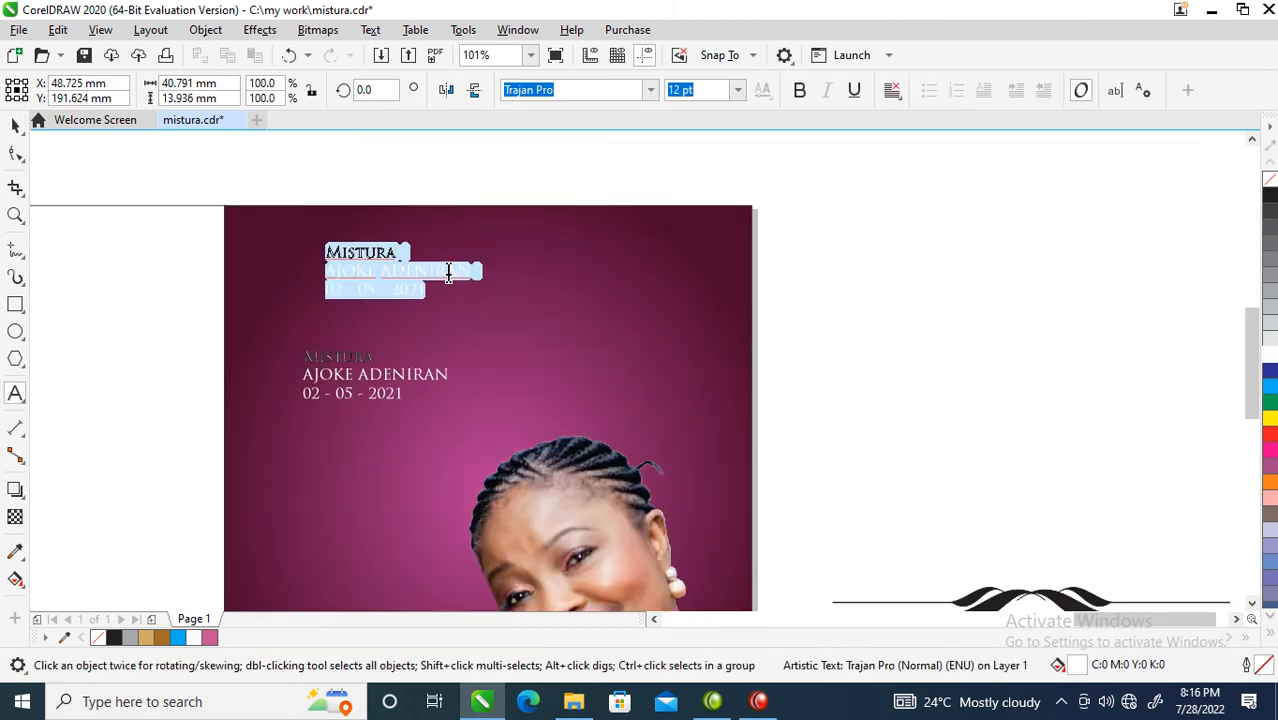
{"action": "type", "text": "F"}
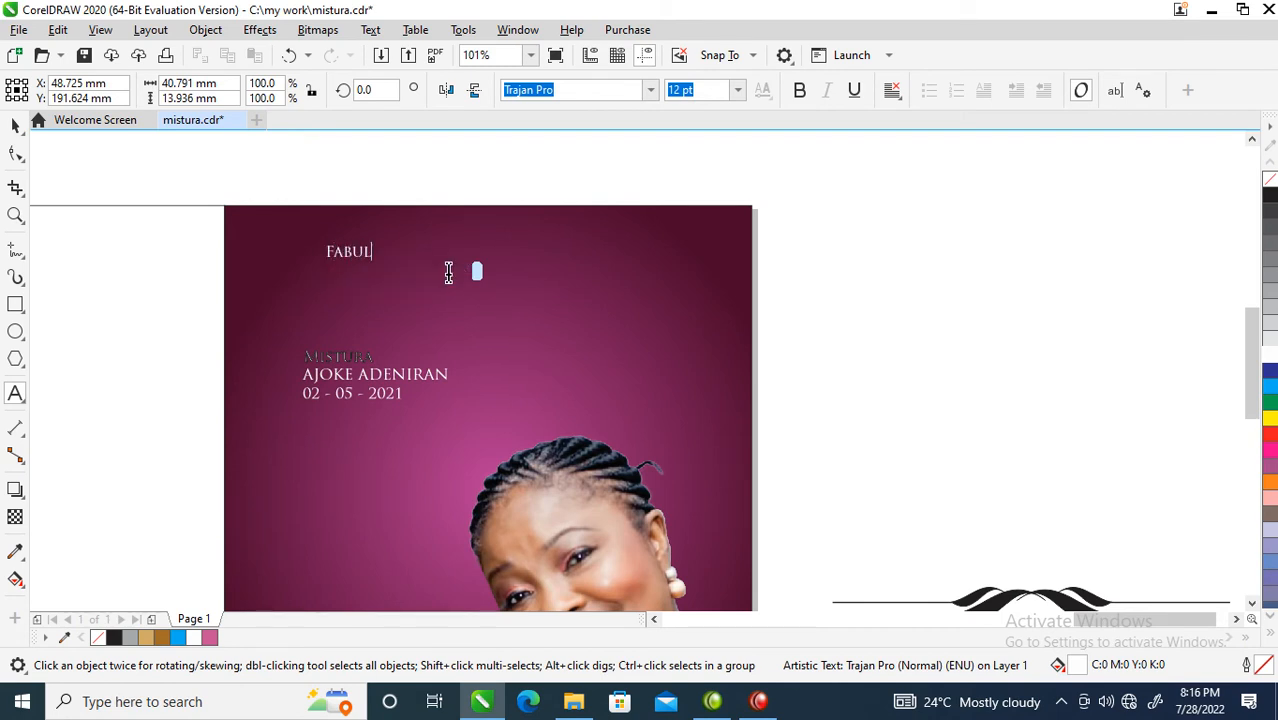
{"action": "type", "text": "abulous"}
{"action": "key", "text": "Return"}
{"action": "type", "text": "@ "}
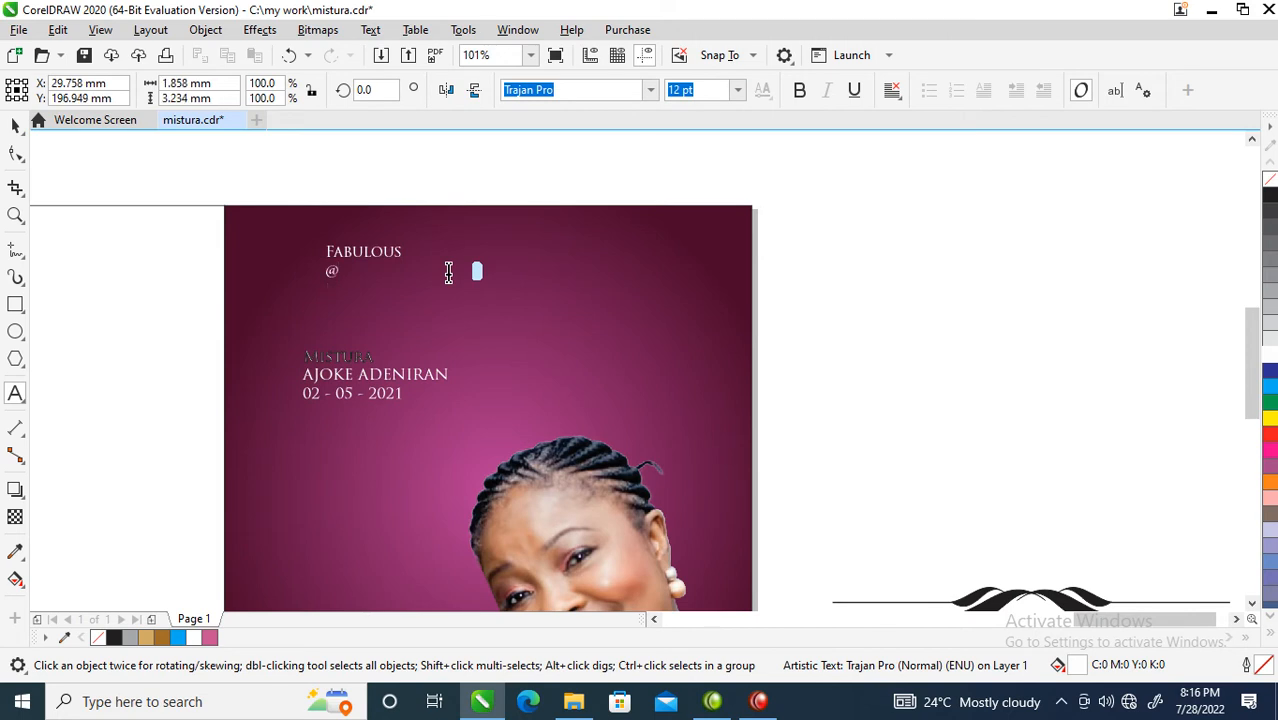
{"action": "type", "text": "60"}
{"action": "key", "text": "ctrl+space"}
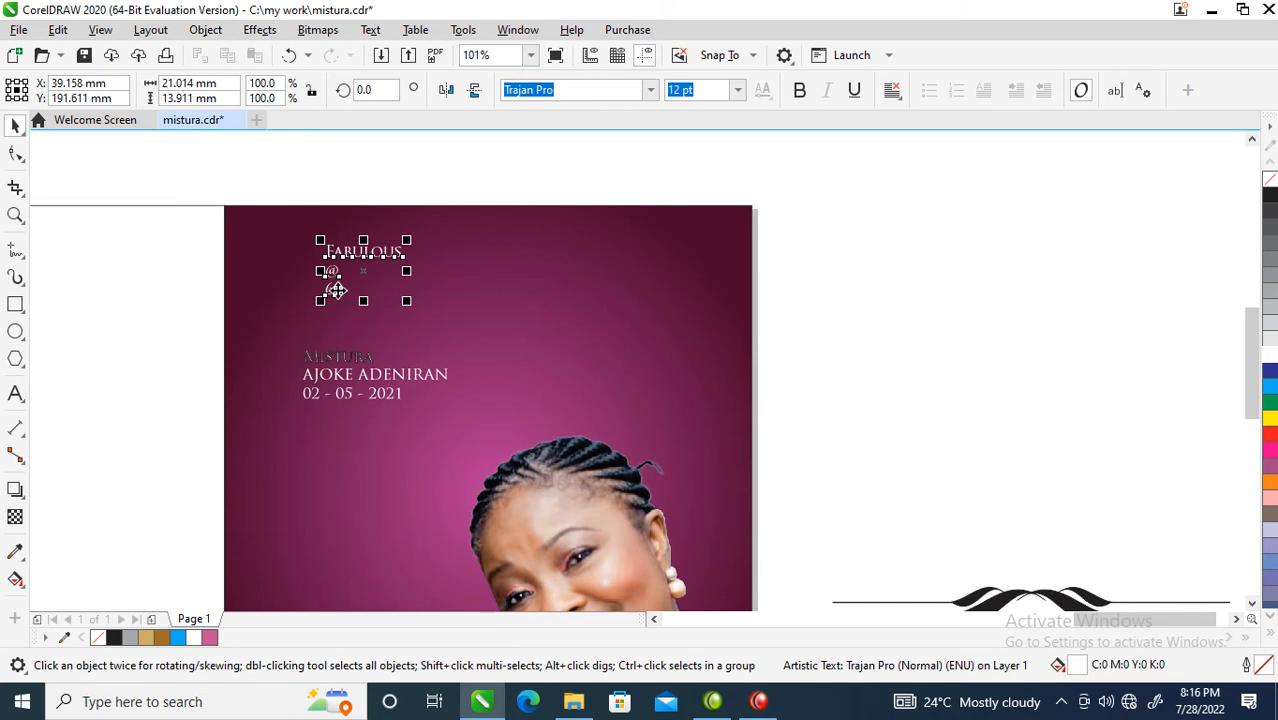
Move the "Fabulous @ 60" text to the middle of the rectangle's upper area.
{"action": "left_click_drag", "start_coordinate": [333, 272], "coordinate": [468, 288]}
{"action": "key", "text": "z"}
{"action": "left_click_drag", "start_coordinate": [234, 165], "coordinate": [730, 436]}
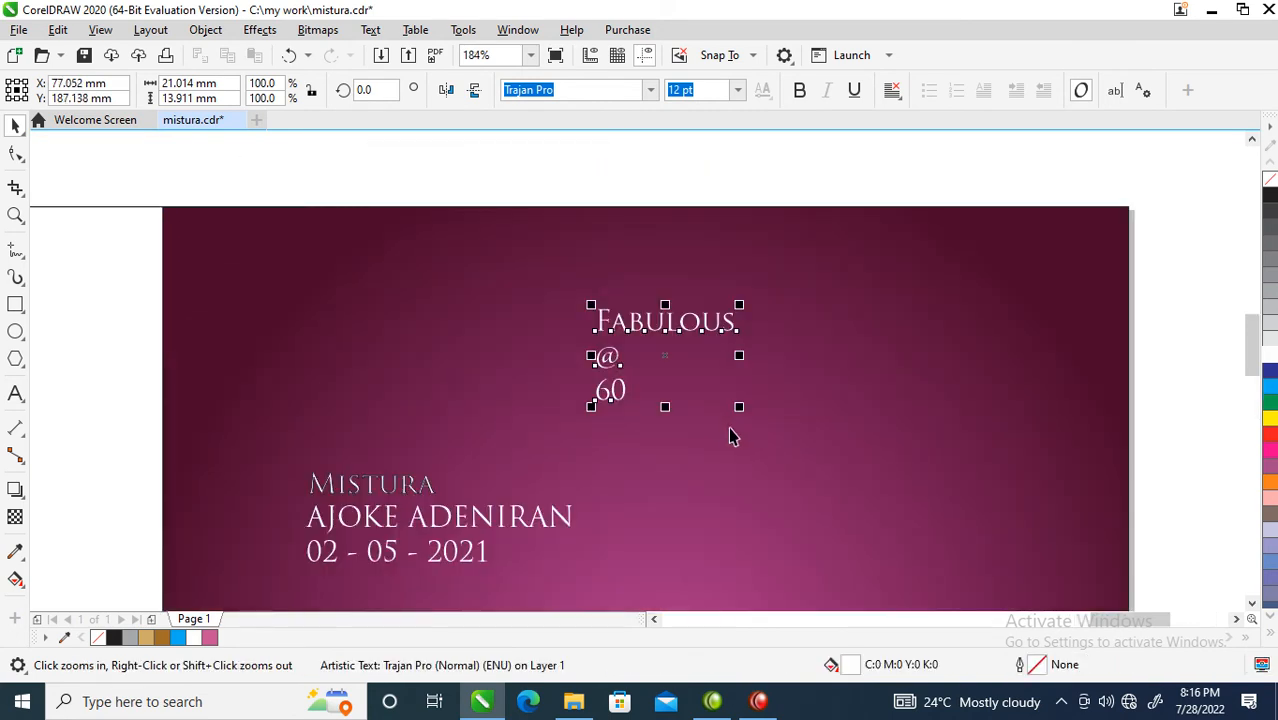
Break the "Fabulous @ 60" text into separate lines and enlarge the "60" to about 102 pt.
{"action": "key", "text": "space"}
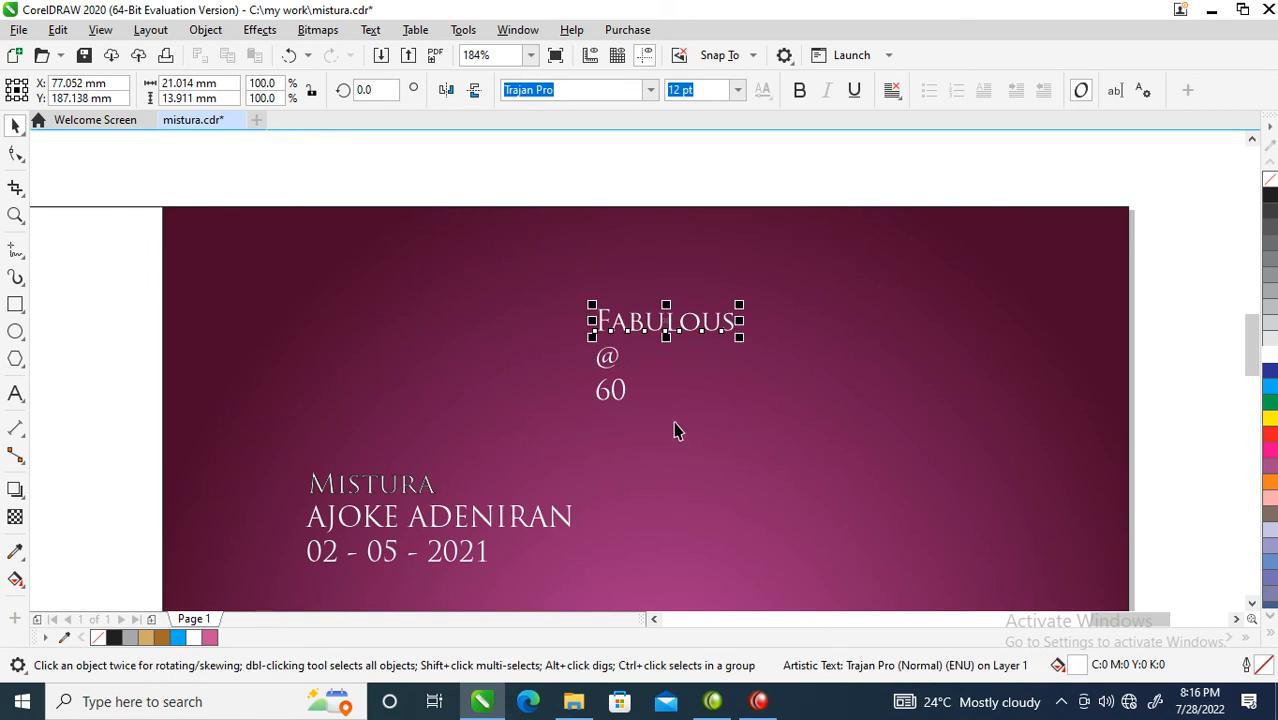
{"action": "left_click", "coordinate": [619, 405]}
{"action": "left_click", "coordinate": [625, 398]}
{"action": "left_click_drag", "start_coordinate": [631, 406], "coordinate": [984, 571]}
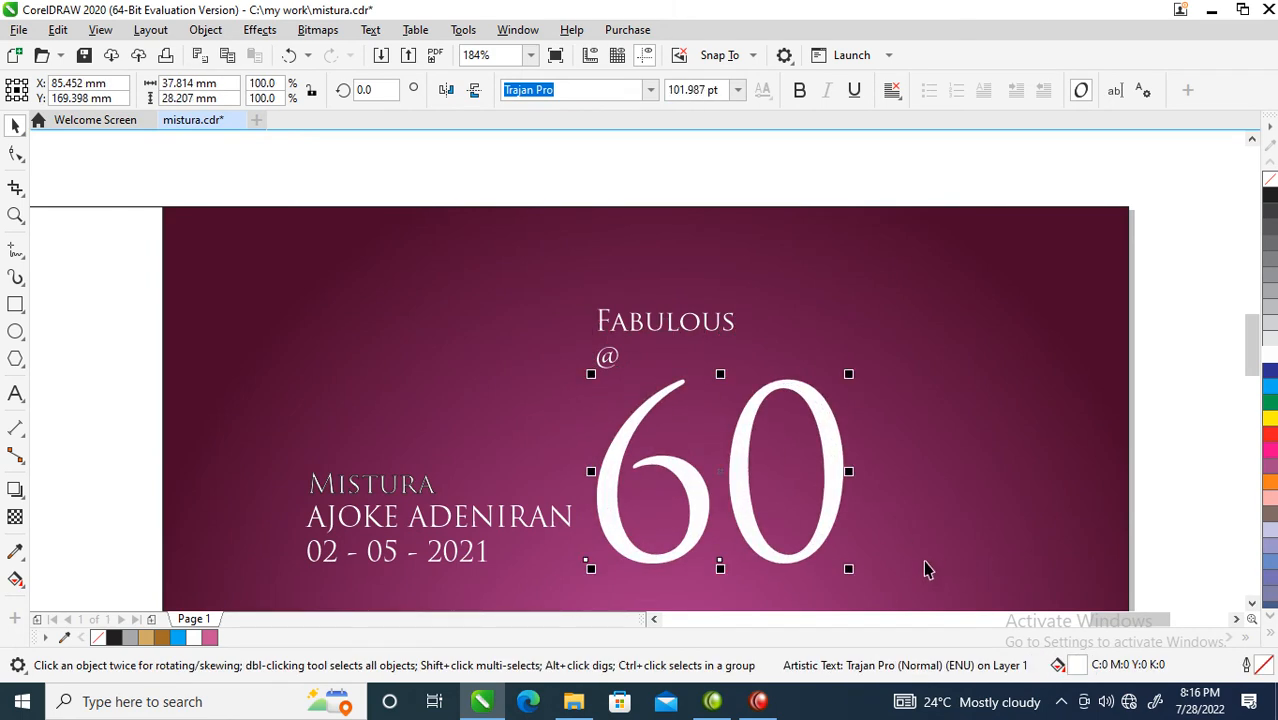
Separate the digits of "60", overlap the "0" with the "6", and arrange "Fabulous" and "@" above them.
{"action": "left_click", "coordinate": [846, 457]}
{"action": "left_click_drag", "start_coordinate": [835, 457], "coordinate": [797, 428]}
{"action": "left_click_drag", "start_coordinate": [607, 364], "coordinate": [725, 354]}
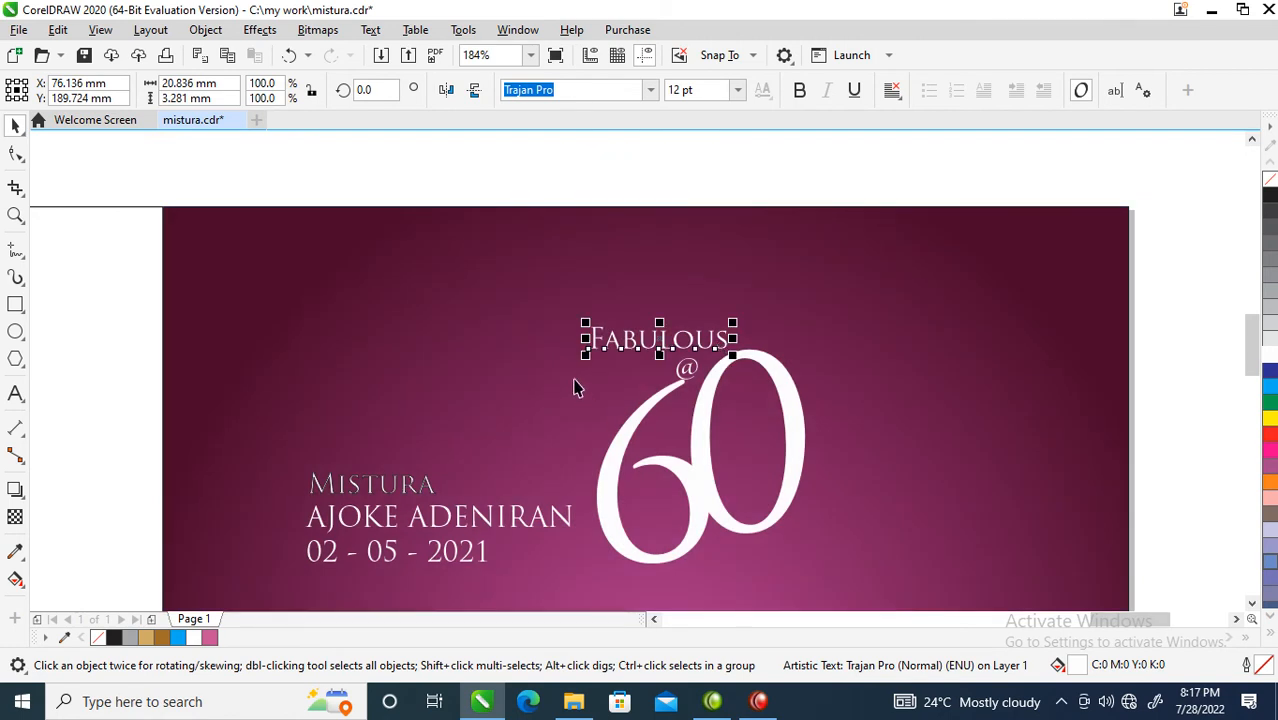
Draw a thin bar about 12.9 by 0.4 mm below "Fabulous", ending beside the "@", with white fill and outline.
{"action": "scroll", "coordinate": [550, 340], "scroll_direction": "down", "scroll_amount": 2}
{"action": "key", "text": "z"}
{"action": "left_click_drag", "start_coordinate": [379, 226], "coordinate": [784, 473]}
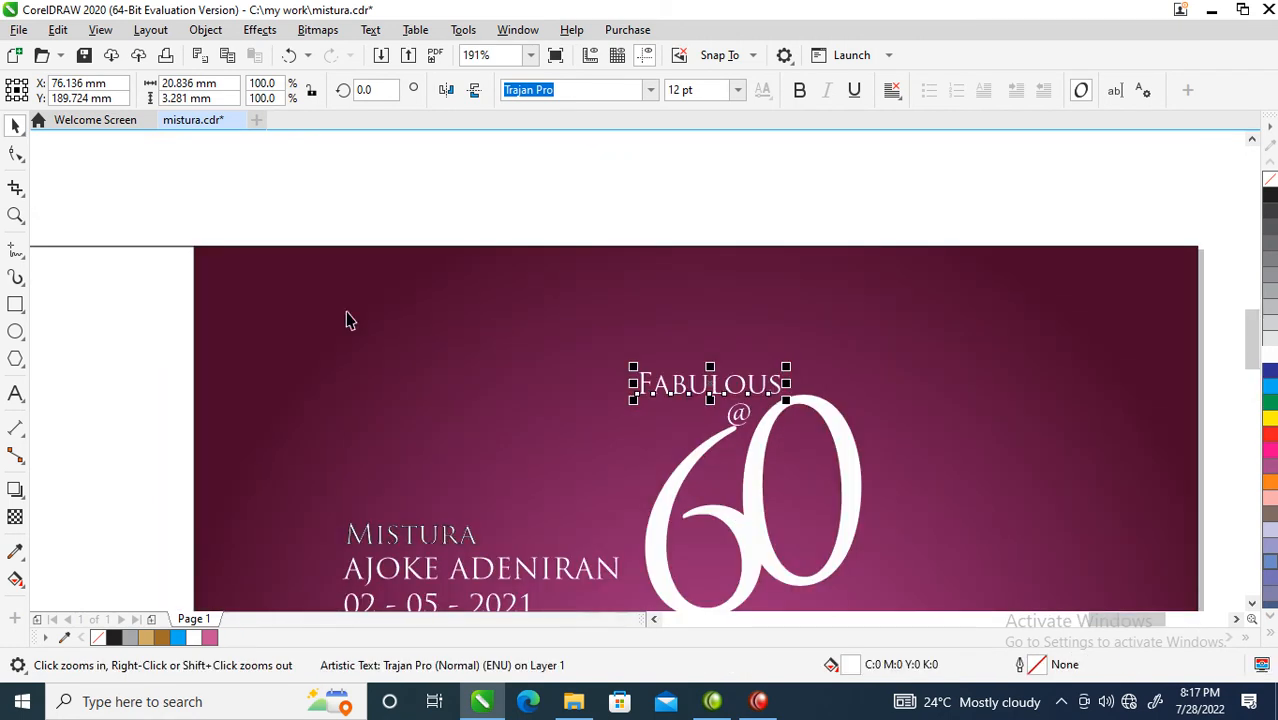
{"action": "left_click", "coordinate": [16, 305]}
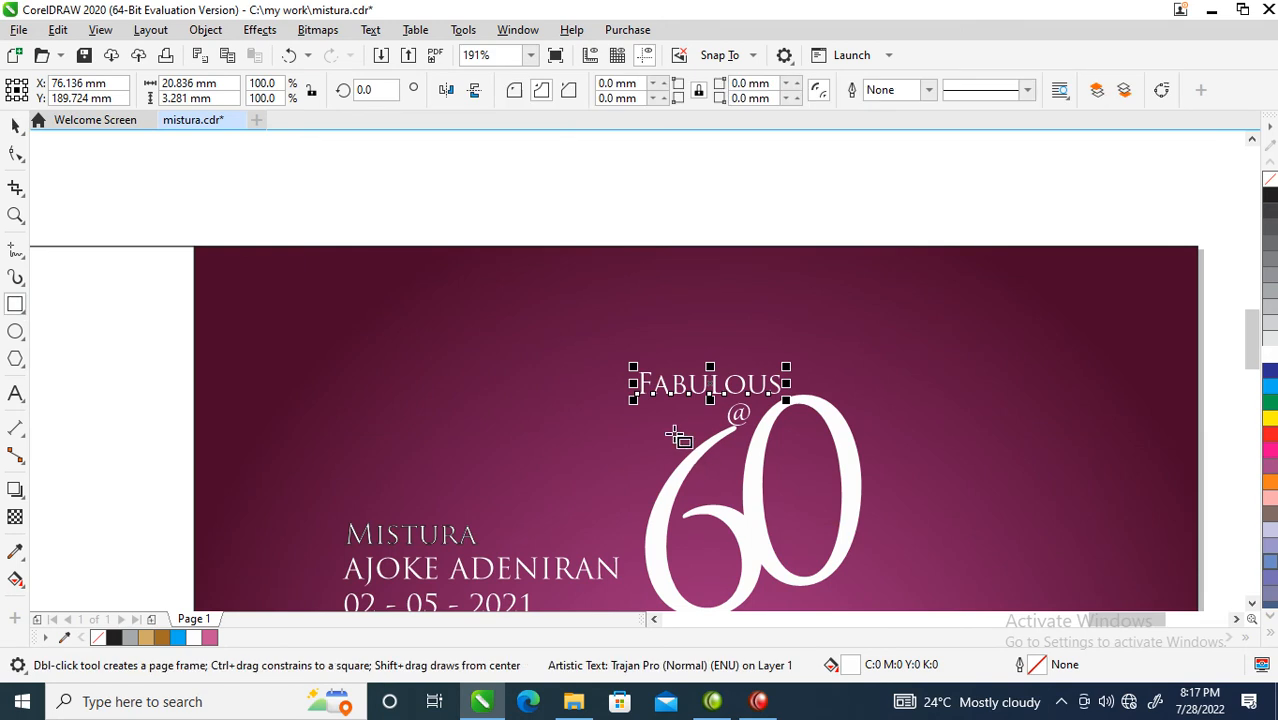
{"action": "left_click_drag", "start_coordinate": [634, 408], "coordinate": [727, 413]}
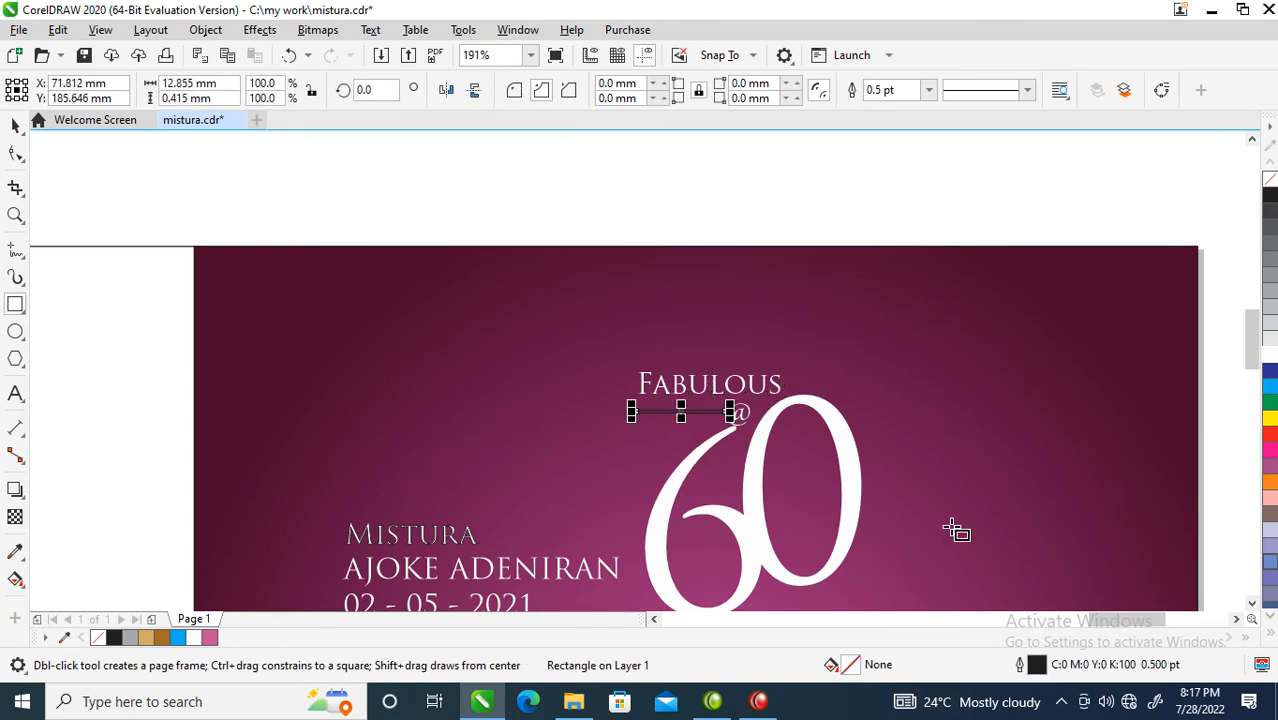
{"action": "left_click", "coordinate": [1270, 362]}
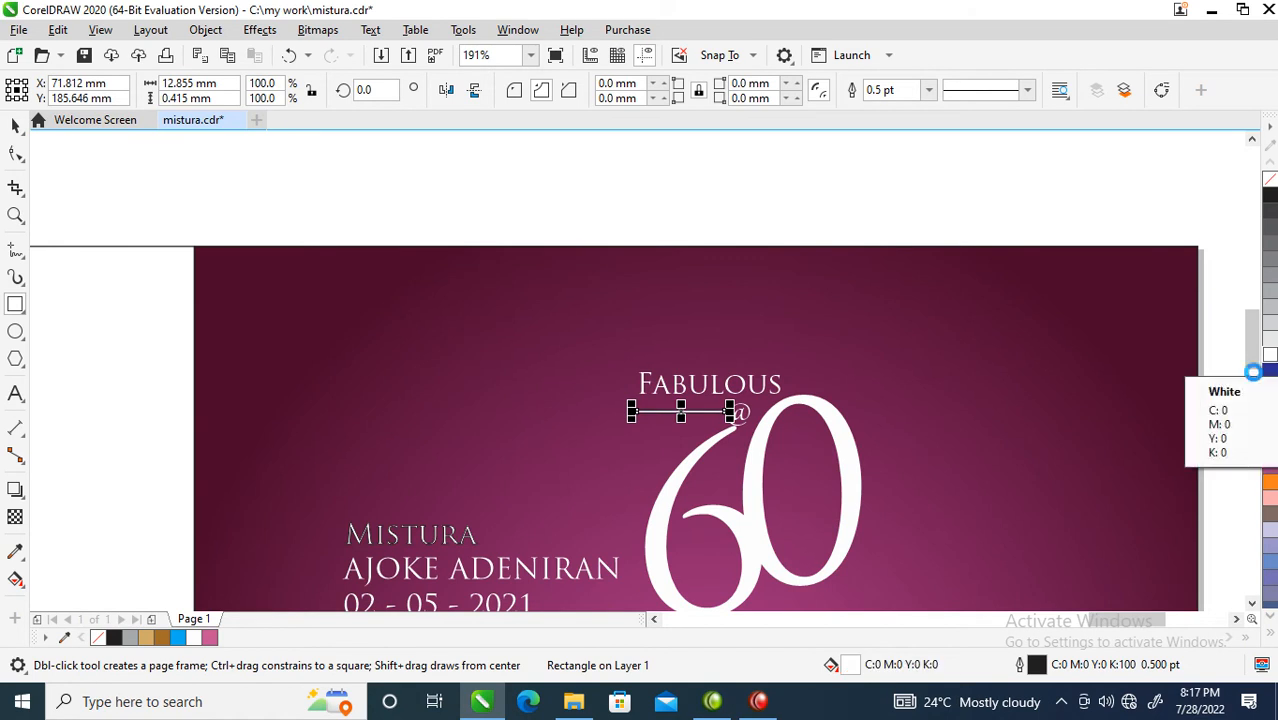
{"action": "key", "text": "space"}
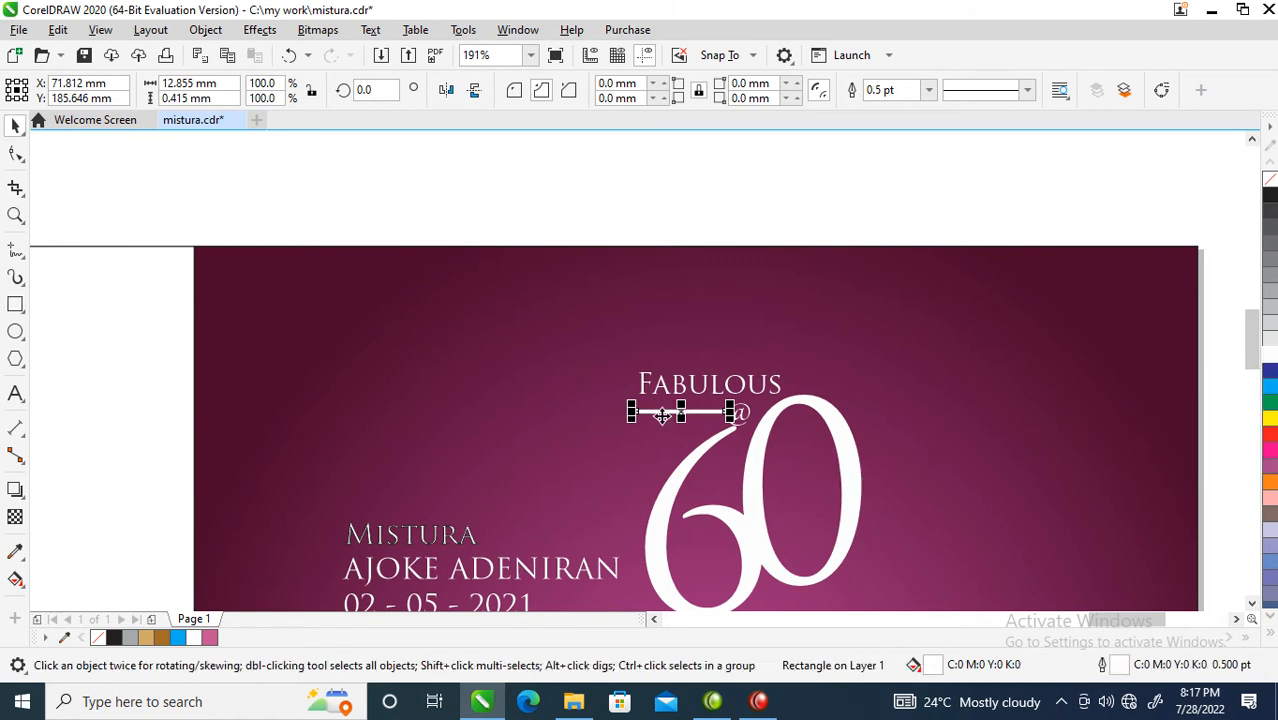
Copy the white bar above "Fabulous", widen the copy to about 28.9 mm, and move both bars closer to the word.
{"action": "left_click_drag", "start_coordinate": [692, 420], "coordinate": [839, 358]}
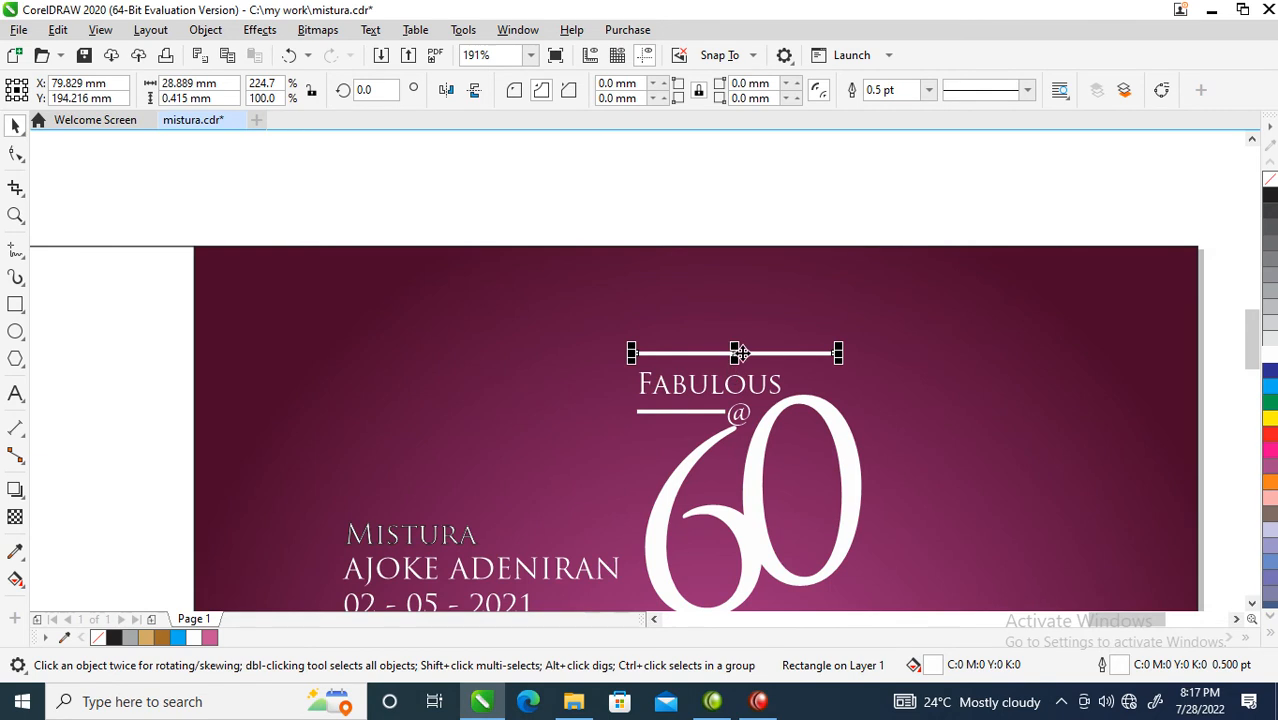
{"action": "left_click_drag", "start_coordinate": [742, 353], "coordinate": [742, 357]}
{"action": "left_click", "coordinate": [706, 421]}
{"action": "left_click_drag", "start_coordinate": [706, 421], "coordinate": [708, 408]}
Move the name-and-date text down to the empty area beside the portrait's face.
{"action": "key", "text": "F3"}
{"action": "key", "text": "F3"}
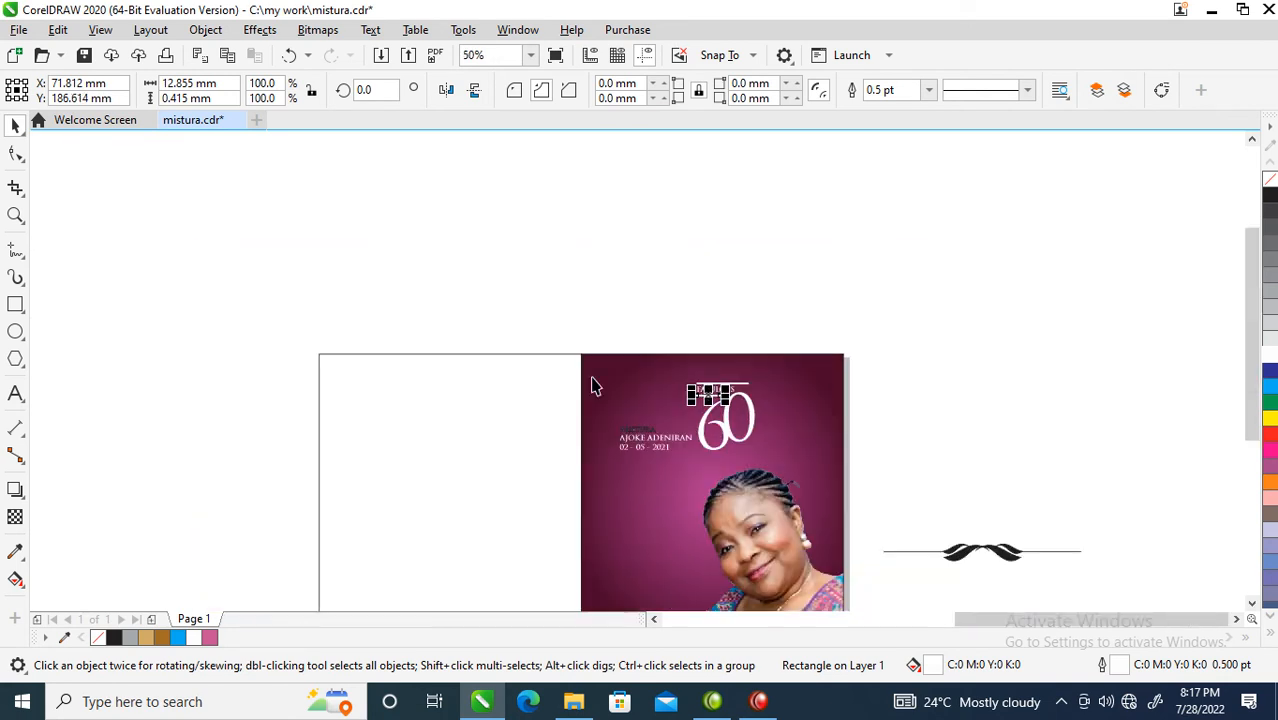
{"action": "key", "text": "F2"}
{"action": "left_click_drag", "start_coordinate": [473, 328], "coordinate": [966, 548]}
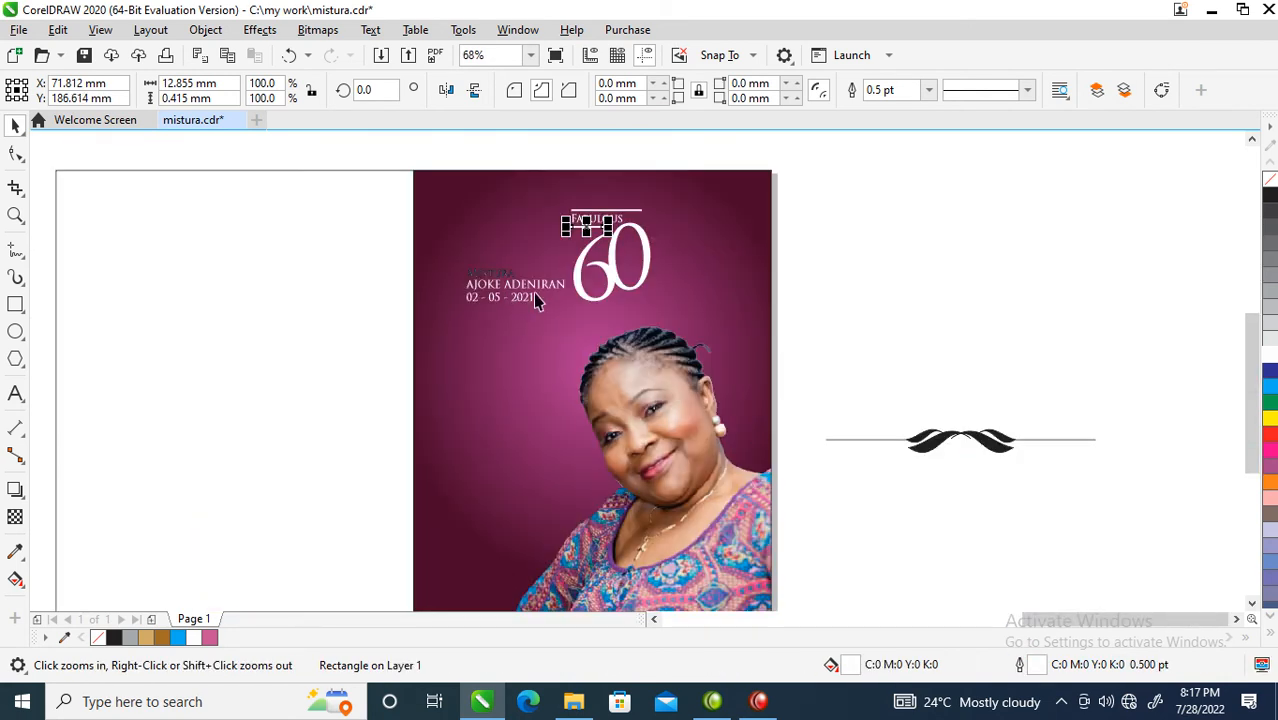
{"action": "left_click_drag", "start_coordinate": [424, 240], "coordinate": [598, 358]}
{"action": "left_click_drag", "start_coordinate": [533, 285], "coordinate": [541, 487]}
Move the whole "Fabulous @ 60" lettering with its bars to the upper left of the gradient rectangle.
{"action": "left_click_drag", "start_coordinate": [513, 194], "coordinate": [715, 359]}
{"action": "left_click_drag", "start_coordinate": [648, 265], "coordinate": [580, 362]}
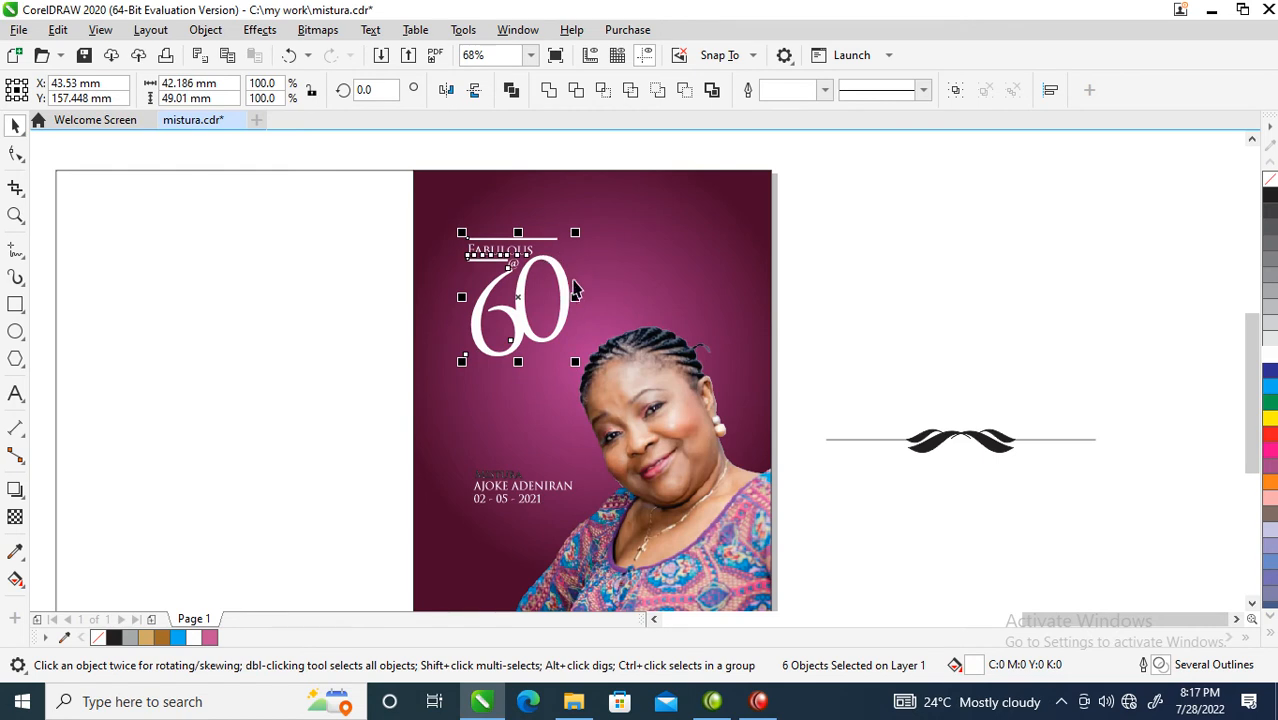
{"action": "left_click_drag", "start_coordinate": [568, 286], "coordinate": [568, 264]}
Draw a white rectangle about 57 by 79 mm over the "Fabulous @ 60" lettering, starting at the page's upper edge.
{"action": "scroll", "coordinate": [575, 410], "scroll_direction": "down", "scroll_amount": 3}
{"action": "key", "text": "z"}
{"action": "left_click_drag", "start_coordinate": [428, 251], "coordinate": [713, 522]}
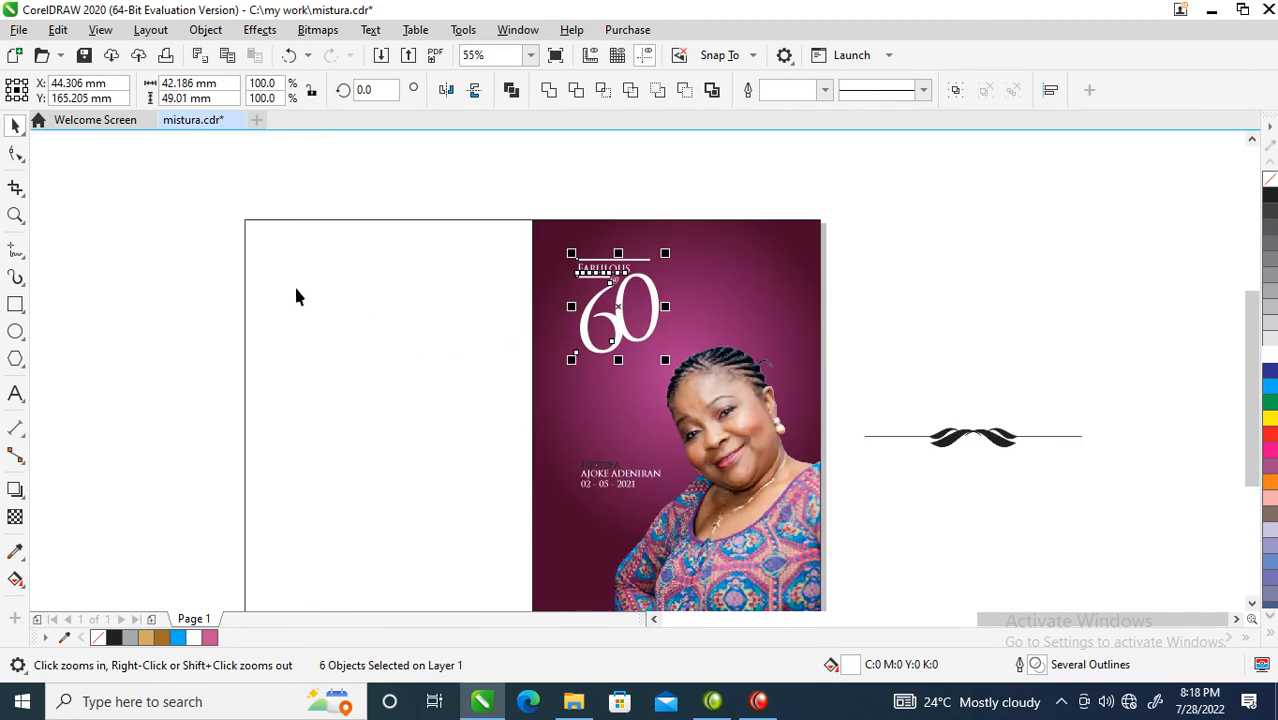
{"action": "left_click", "coordinate": [15, 304]}
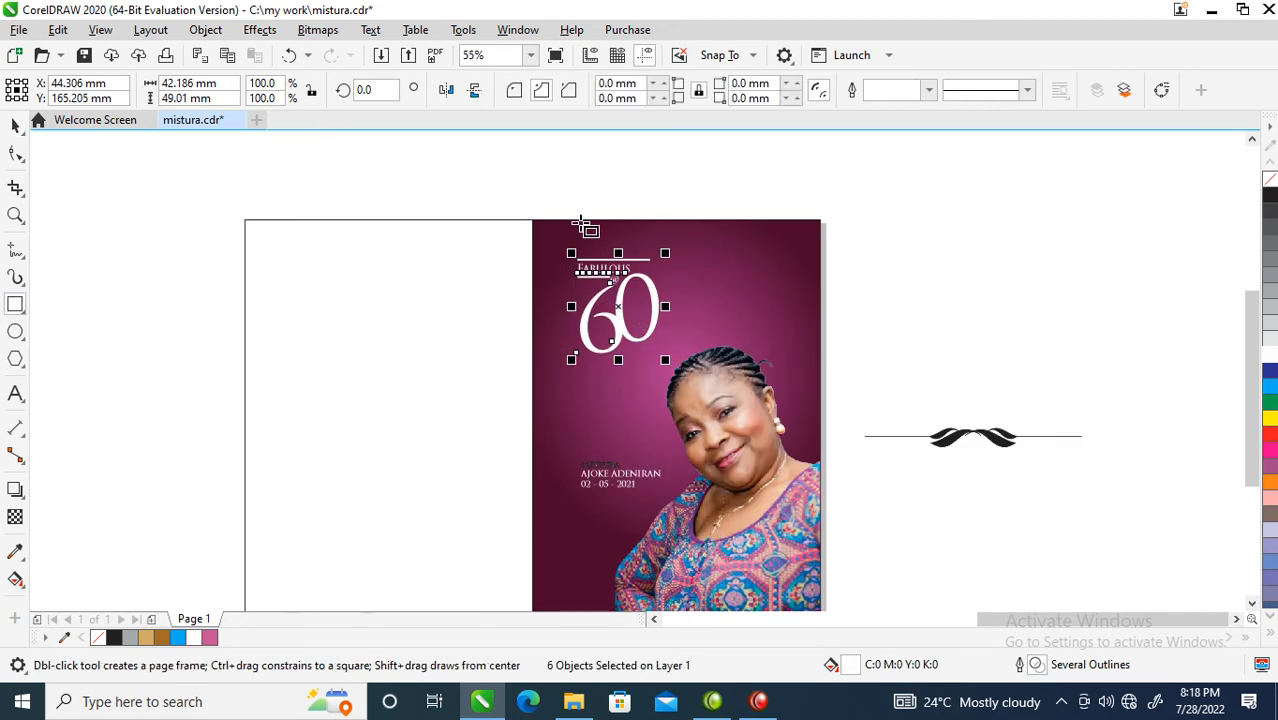
{"action": "left_click_drag", "start_coordinate": [563, 218], "coordinate": [679, 375]}
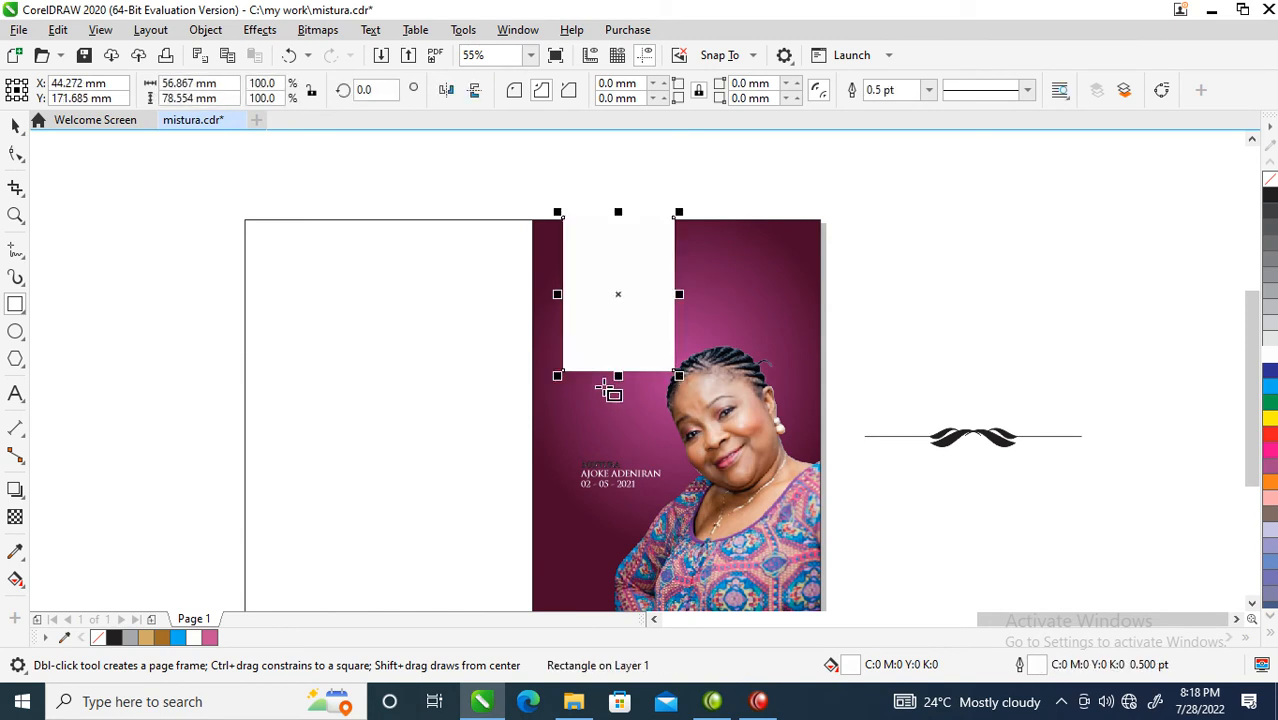
Convert the white rectangle to curves and pull a new node midway along its lower edge down into a pennant point.
{"action": "right_click", "coordinate": [580, 256]}
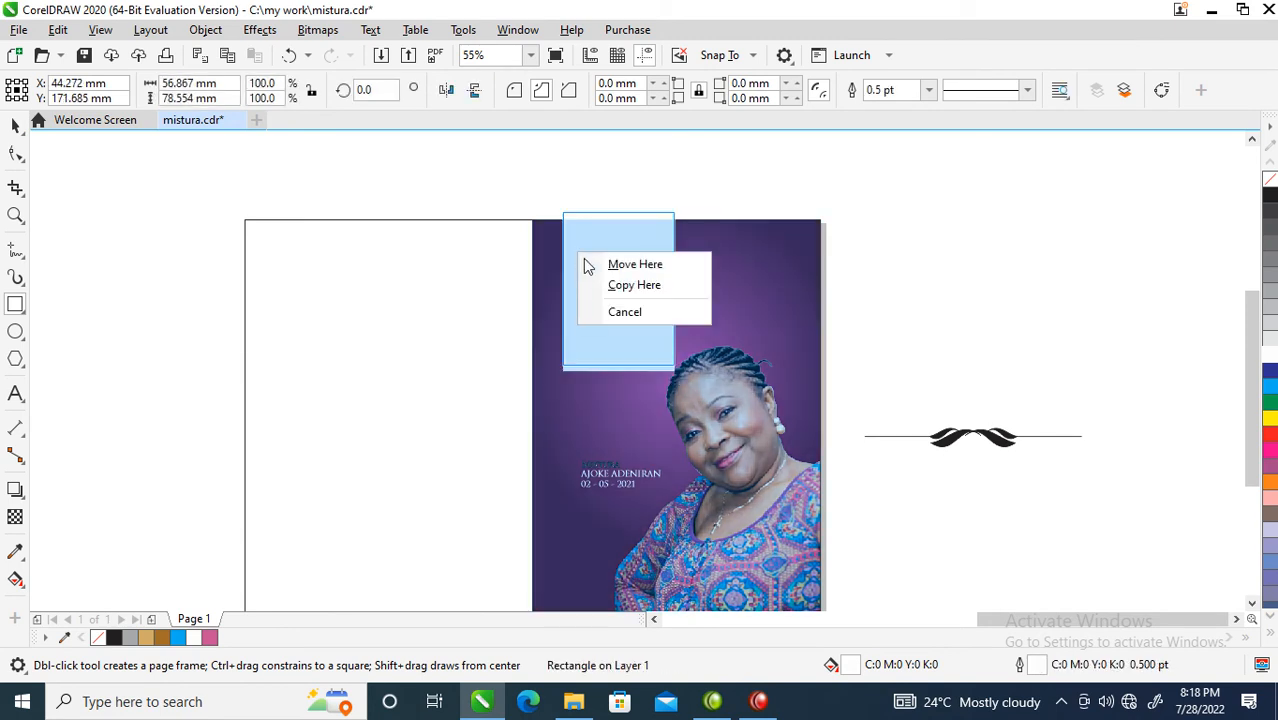
{"action": "left_click", "coordinate": [12, 128]}
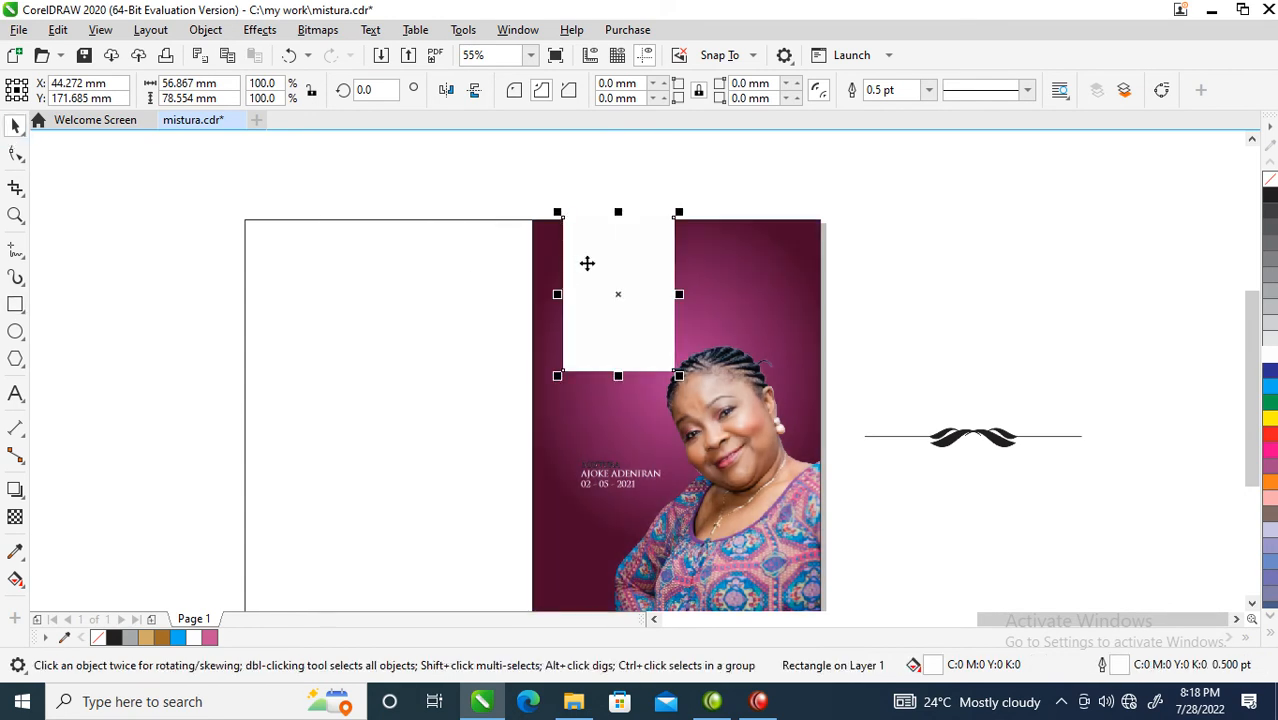
{"action": "right_click", "coordinate": [587, 263]}
{"action": "left_click", "coordinate": [648, 168]}
{"action": "key", "text": "F10"}
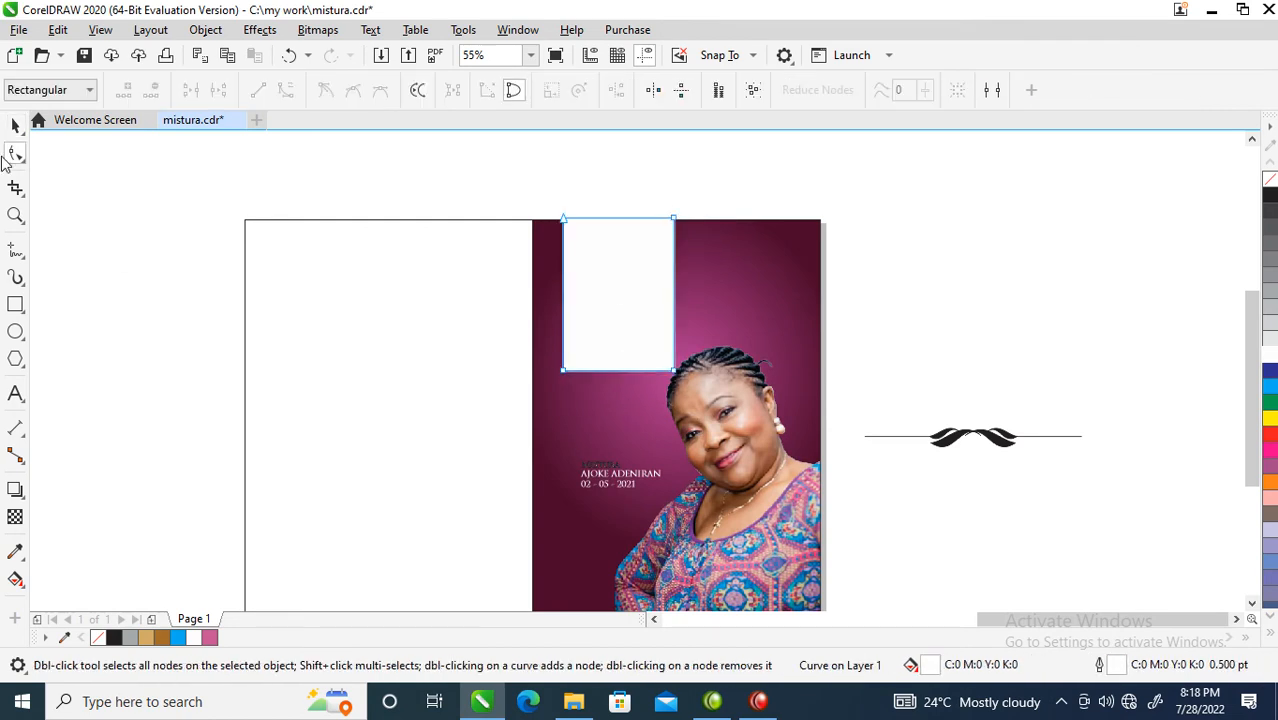
{"action": "left_click", "coordinate": [622, 372]}
{"action": "double_click", "coordinate": [622, 372]}
{"action": "left_click_drag", "start_coordinate": [622, 372], "coordinate": [672, 402]}
Make an inner copy of the pennant scaled to about 88% and give it a 2 pt dashed magenta outline.
{"action": "key", "text": "space"}
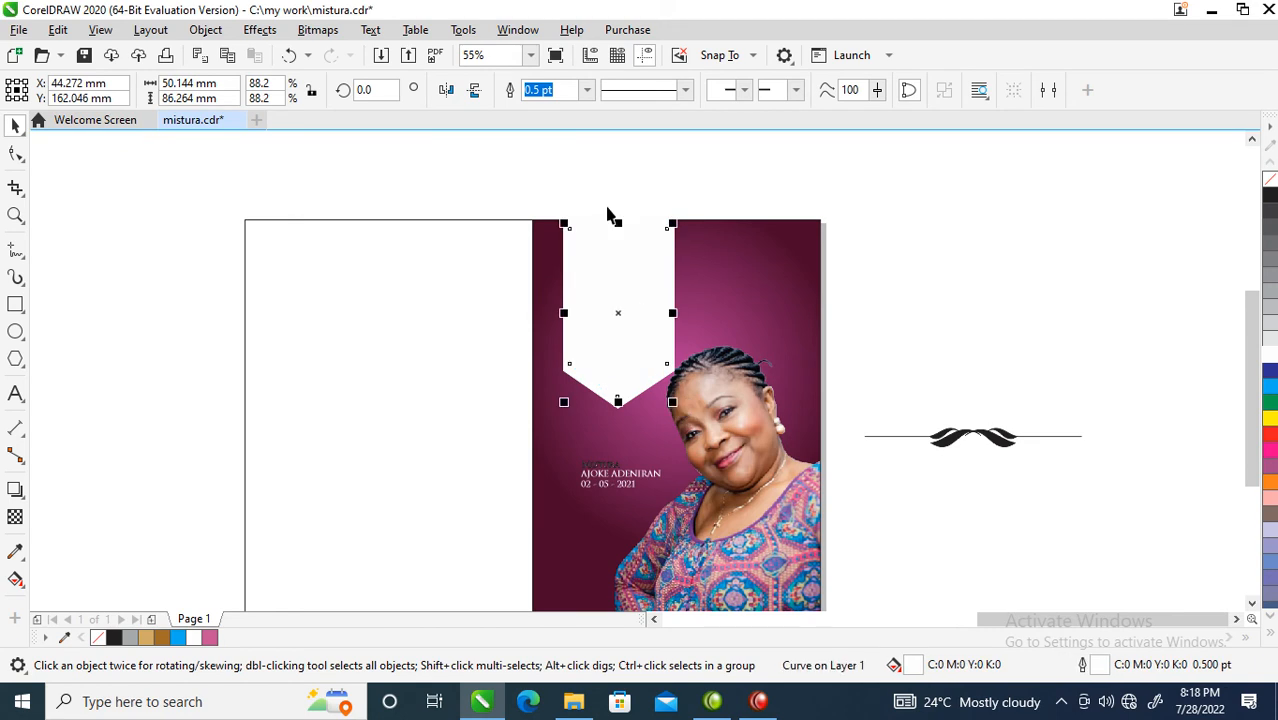
{"action": "right_click", "coordinate": [1272, 458]}
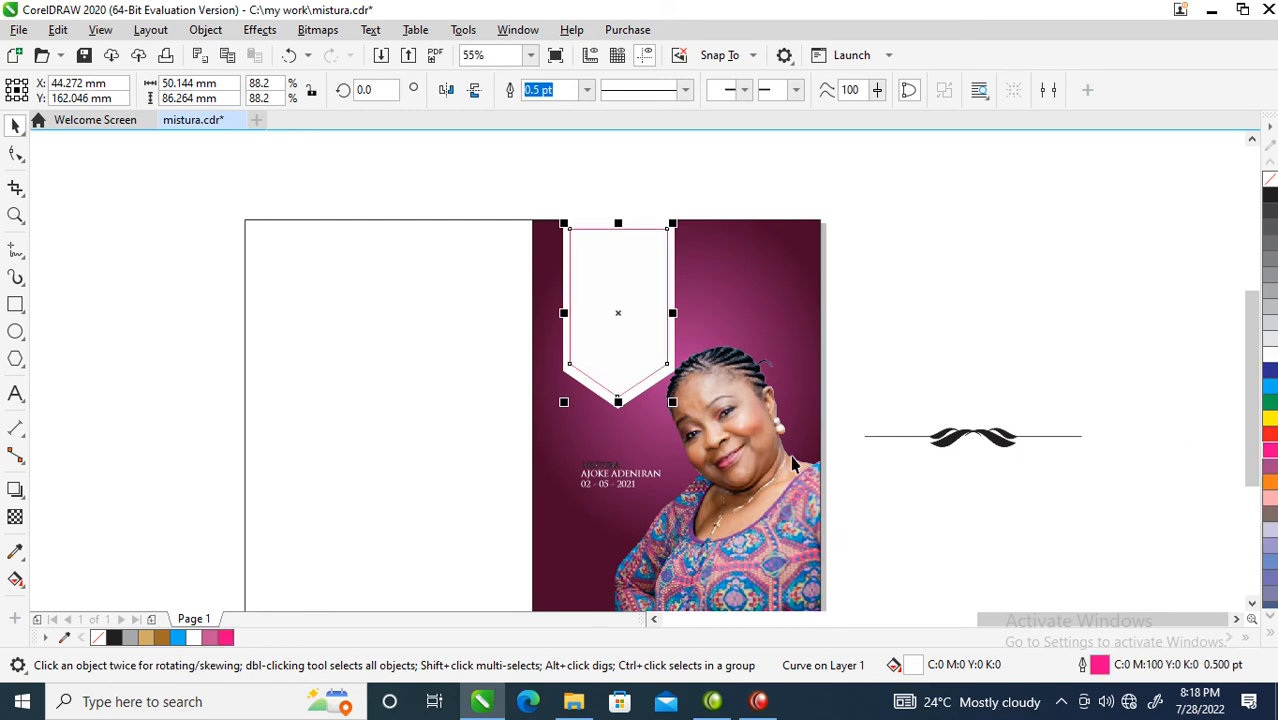
{"action": "key", "text": "F12"}
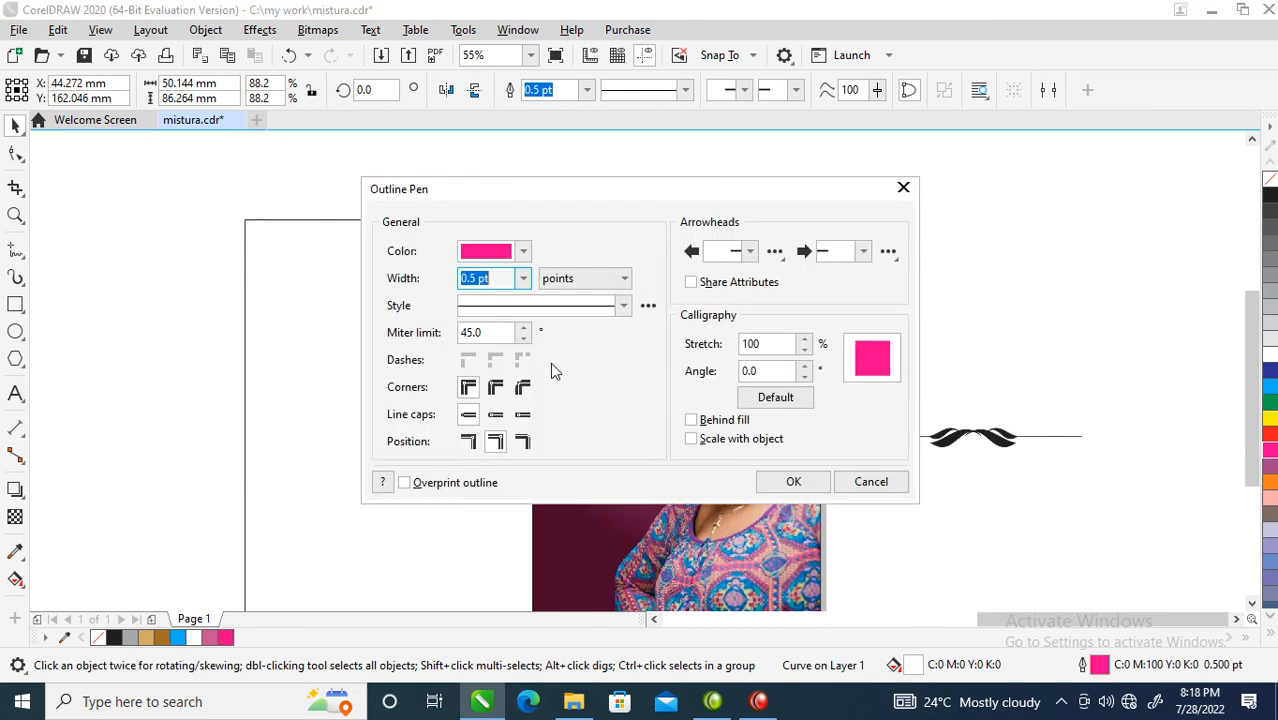
{"action": "type", "text": "2"}
{"action": "left_click", "coordinate": [623, 305]}
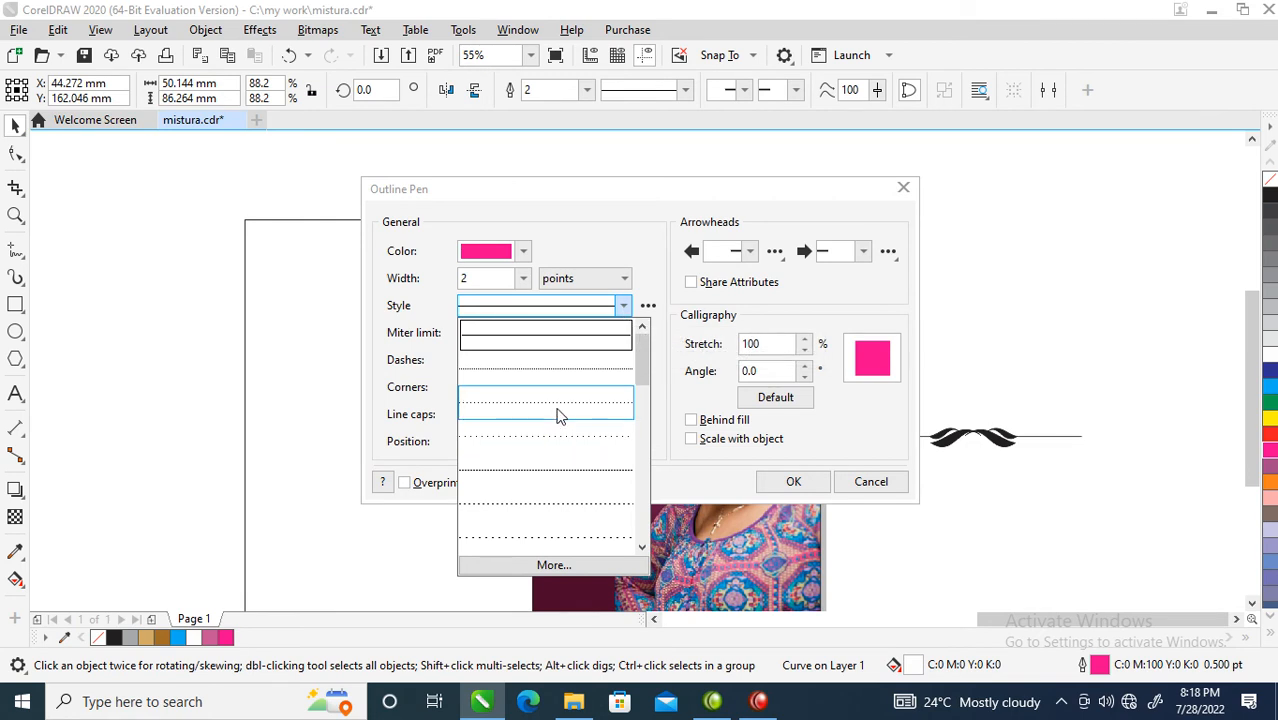
{"action": "left_click", "coordinate": [585, 506]}
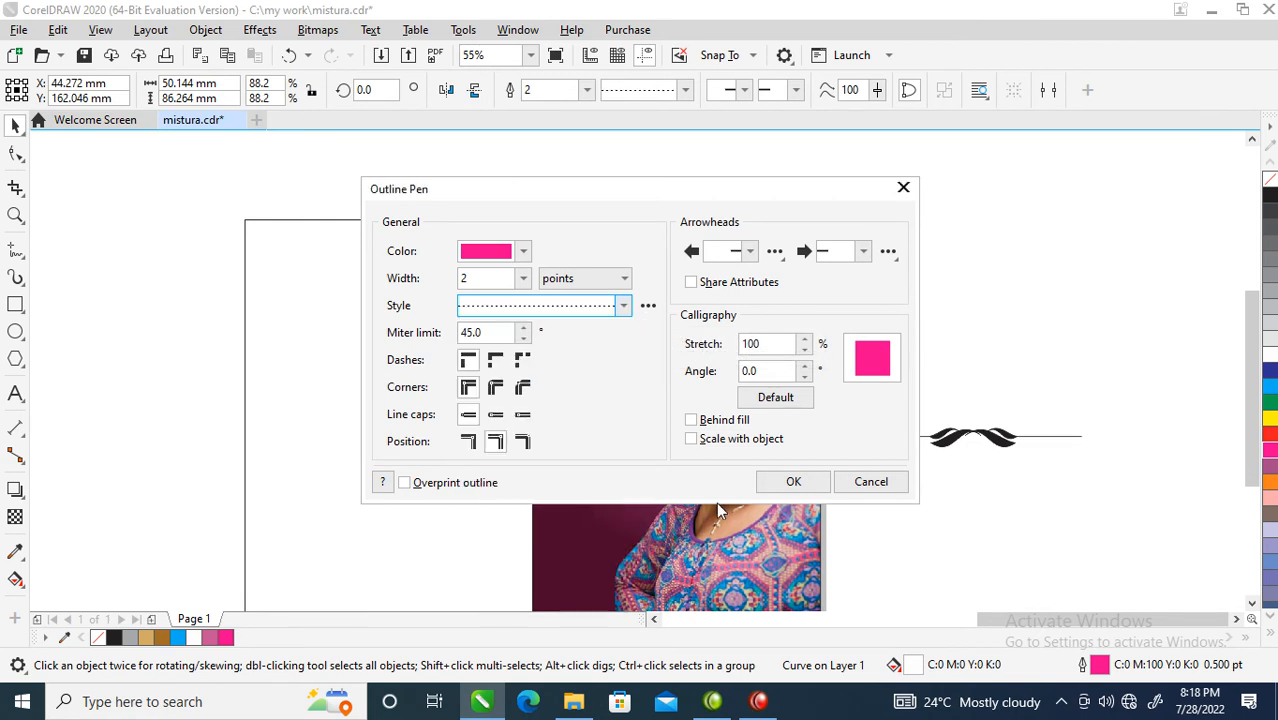
{"action": "left_click", "coordinate": [812, 484]}
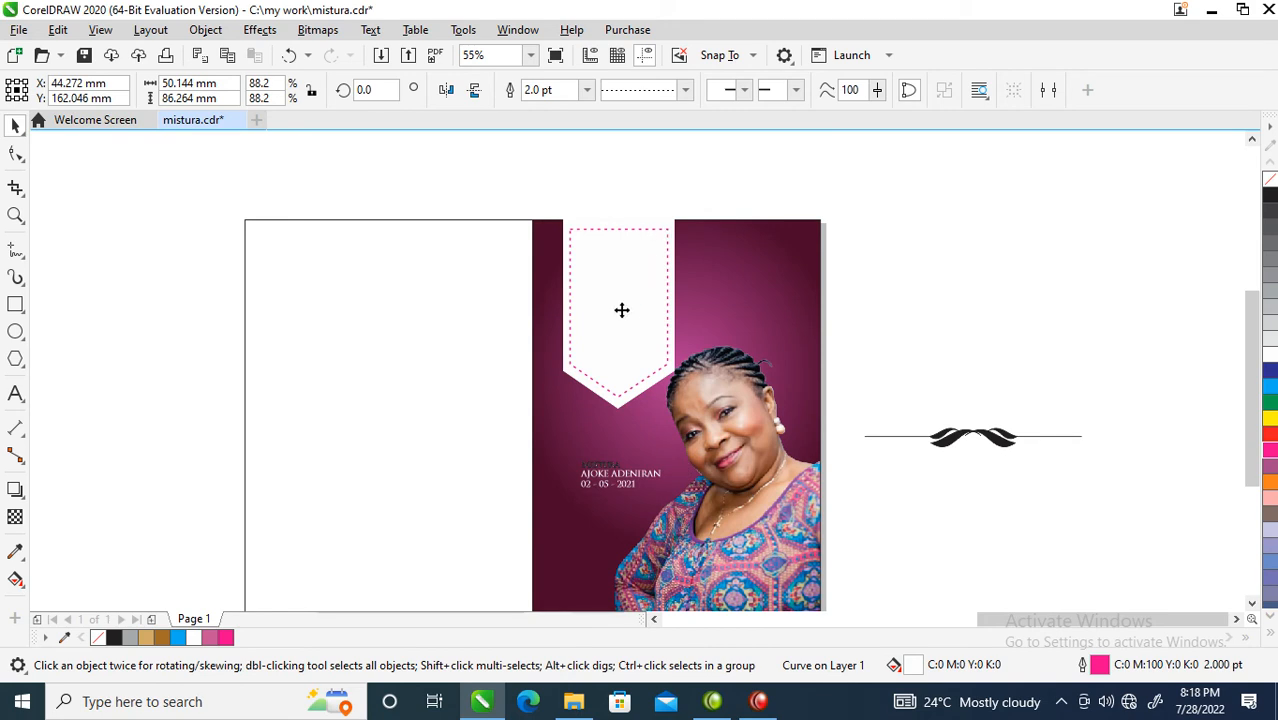
Group the pennant with its dashed copy, PowerClip the group inside the gradient rectangle and position it behind the "Fabulous @ 60" lettering.
{"action": "left_click", "coordinate": [668, 228], "text": "shift"}
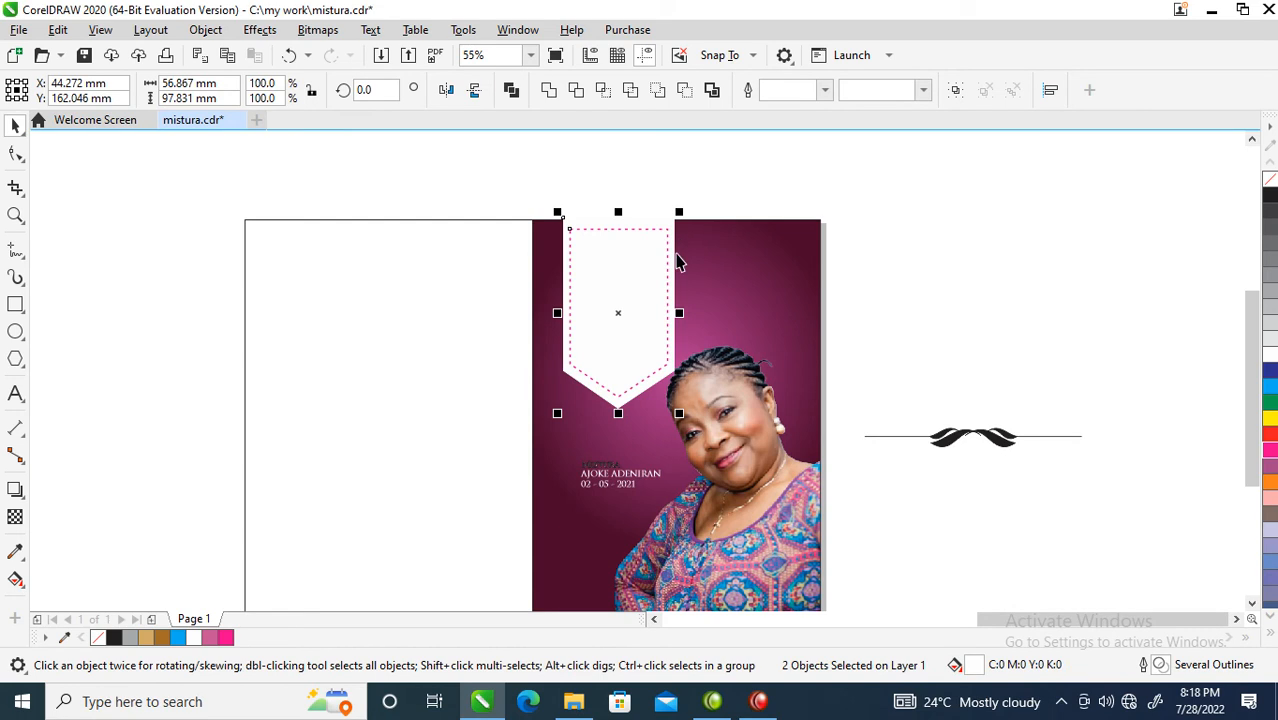
{"action": "key", "text": "ctrl+g"}
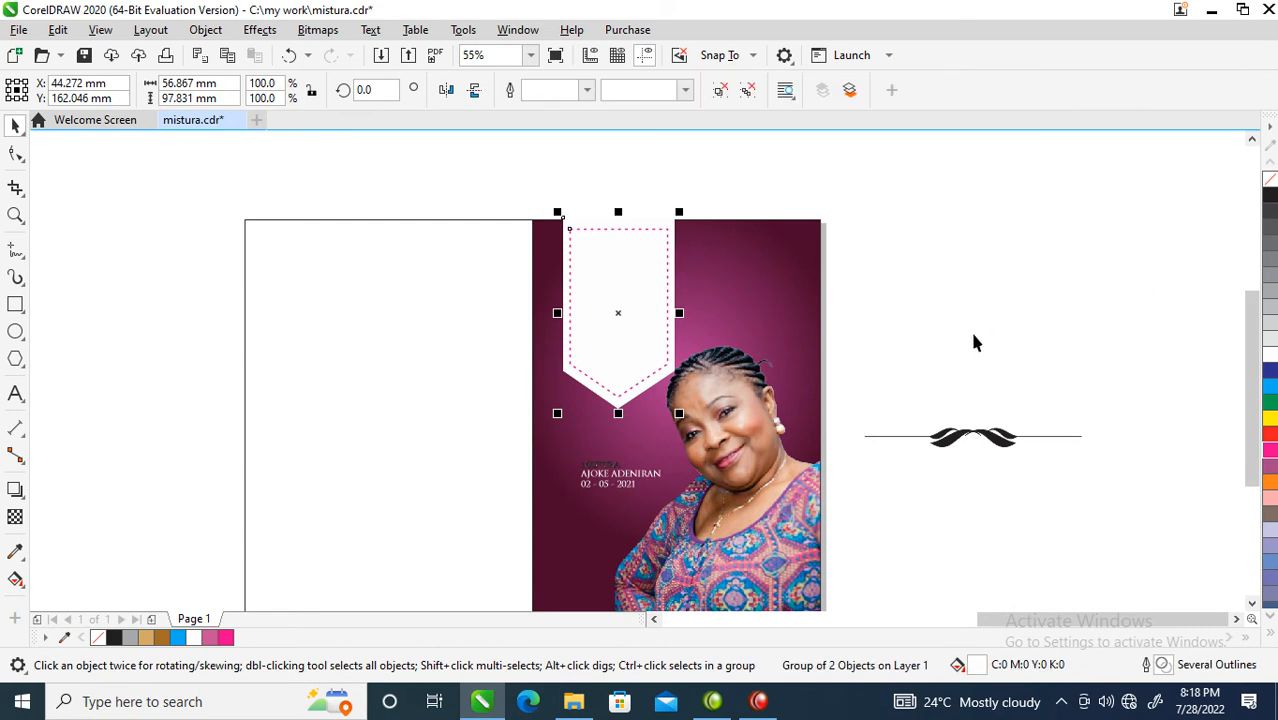
{"action": "left_click_drag", "start_coordinate": [608, 362], "coordinate": [769, 277]}
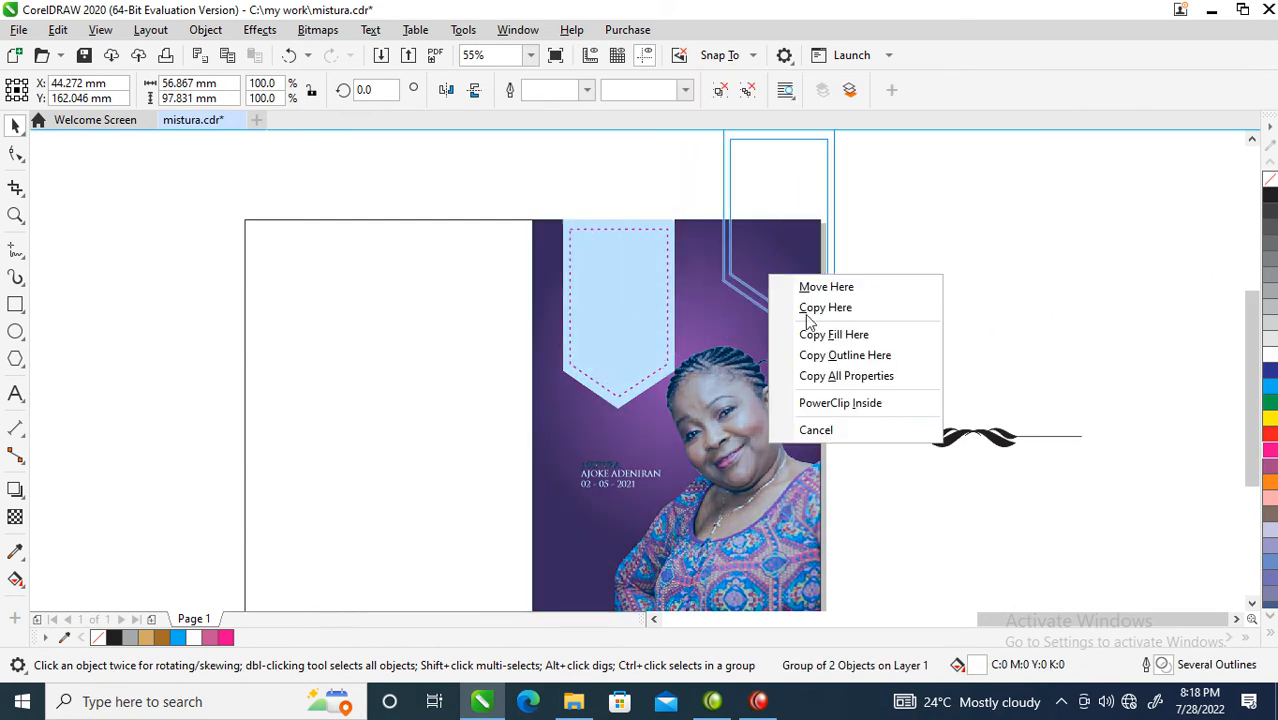
{"action": "left_click", "coordinate": [820, 404]}
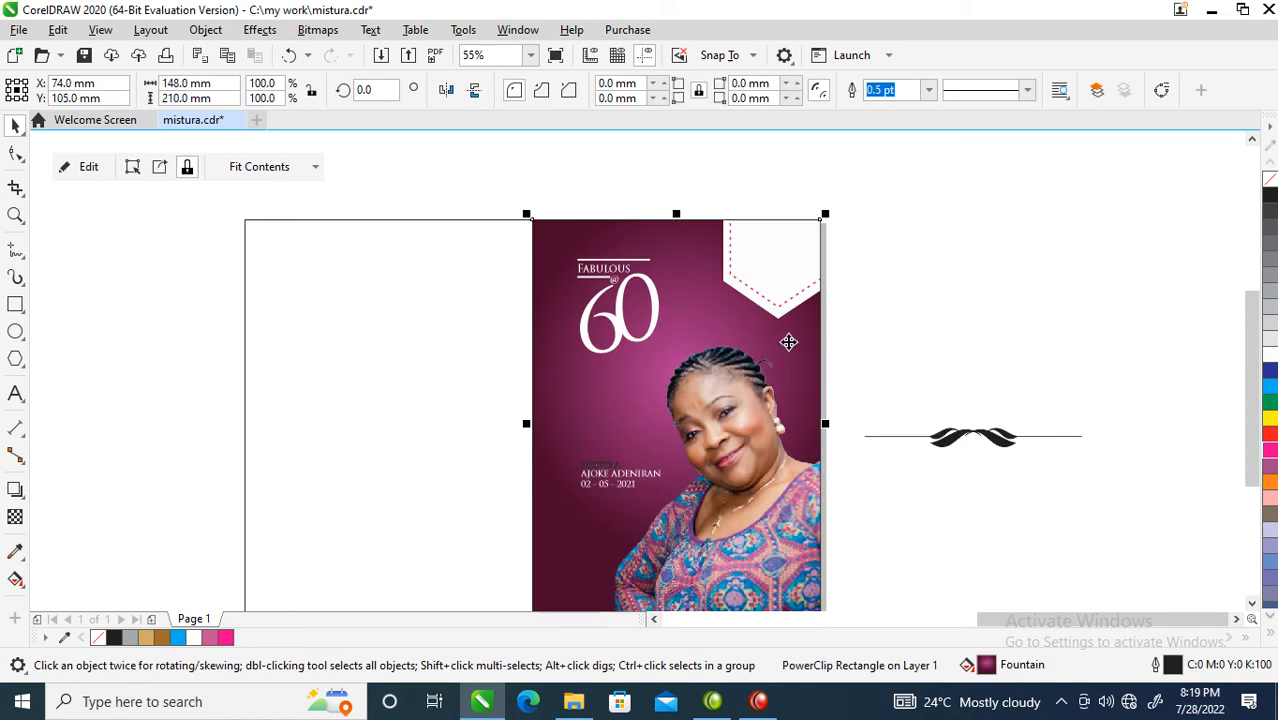
{"action": "left_click", "coordinate": [776, 266], "text": "ctrl"}
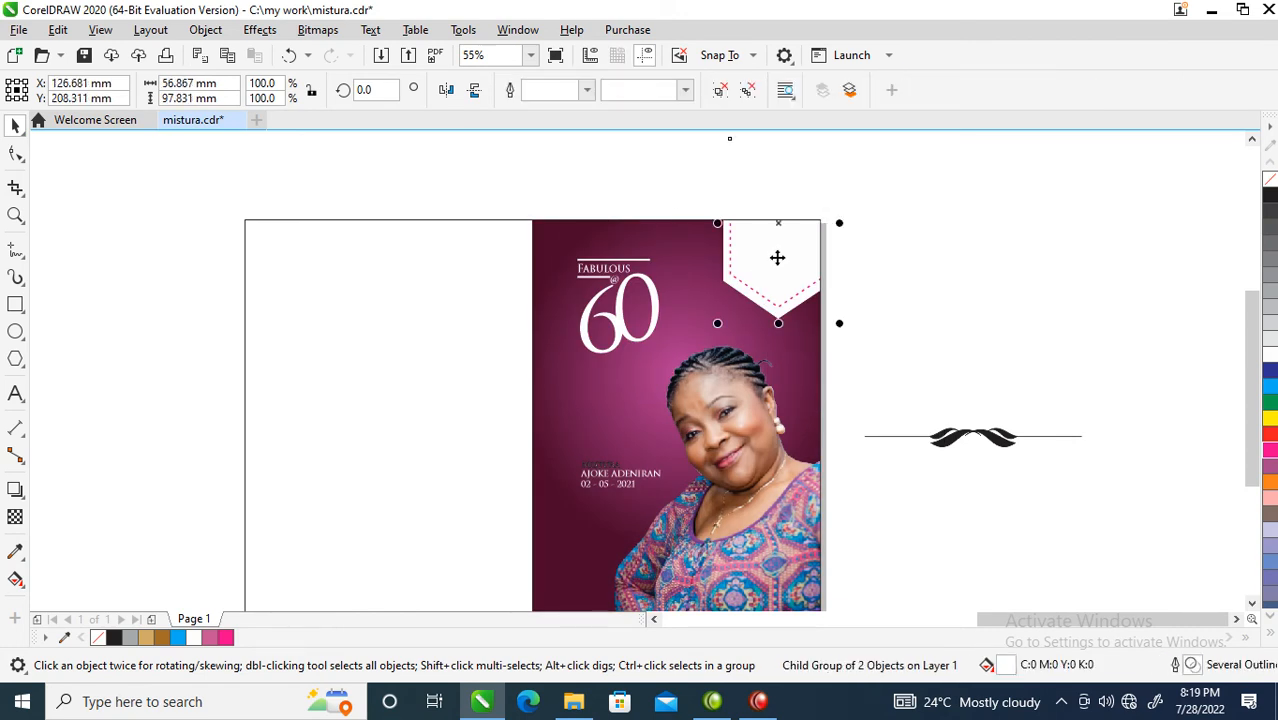
{"action": "left_click_drag", "start_coordinate": [779, 255], "coordinate": [617, 316]}
Copy all properties of the gradient background rectangle onto the "Fabulous @ 60" lettering and its bars.
{"action": "left_click_drag", "start_coordinate": [477, 186], "coordinate": [678, 405]}
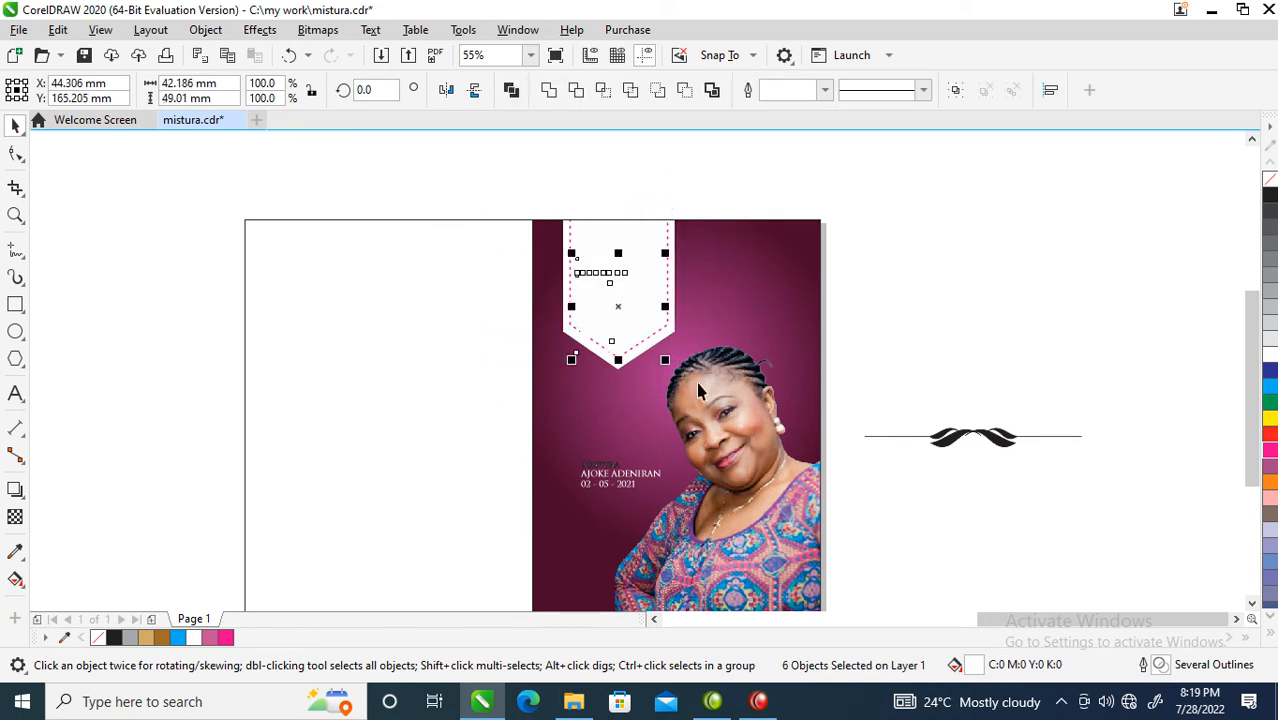
{"action": "left_click", "coordinate": [660, 305]}
{"action": "left_click_drag", "start_coordinate": [660, 305], "coordinate": [617, 312]}
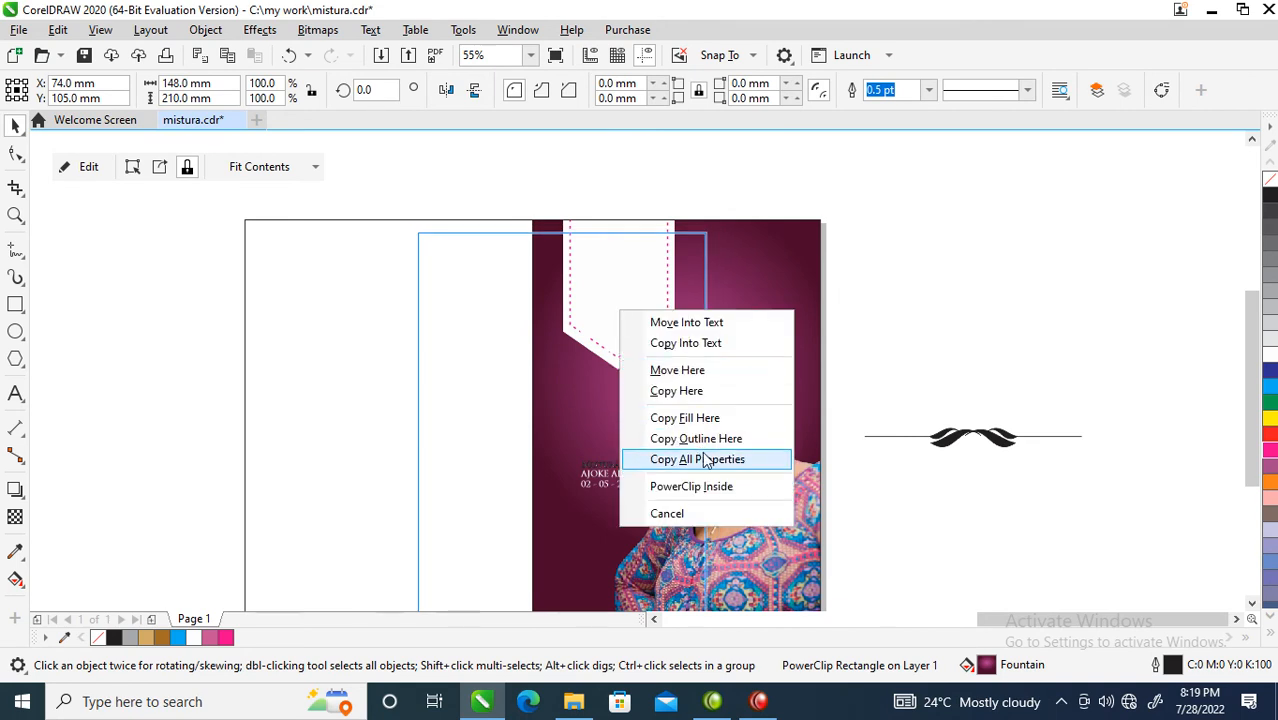
{"action": "left_click", "coordinate": [690, 457]}
Remove the outline from the "Fabulous @ 60" lettering and scale it to about 30 by 35 mm within the pennant.
{"action": "left_click_drag", "start_coordinate": [510, 203], "coordinate": [683, 388]}
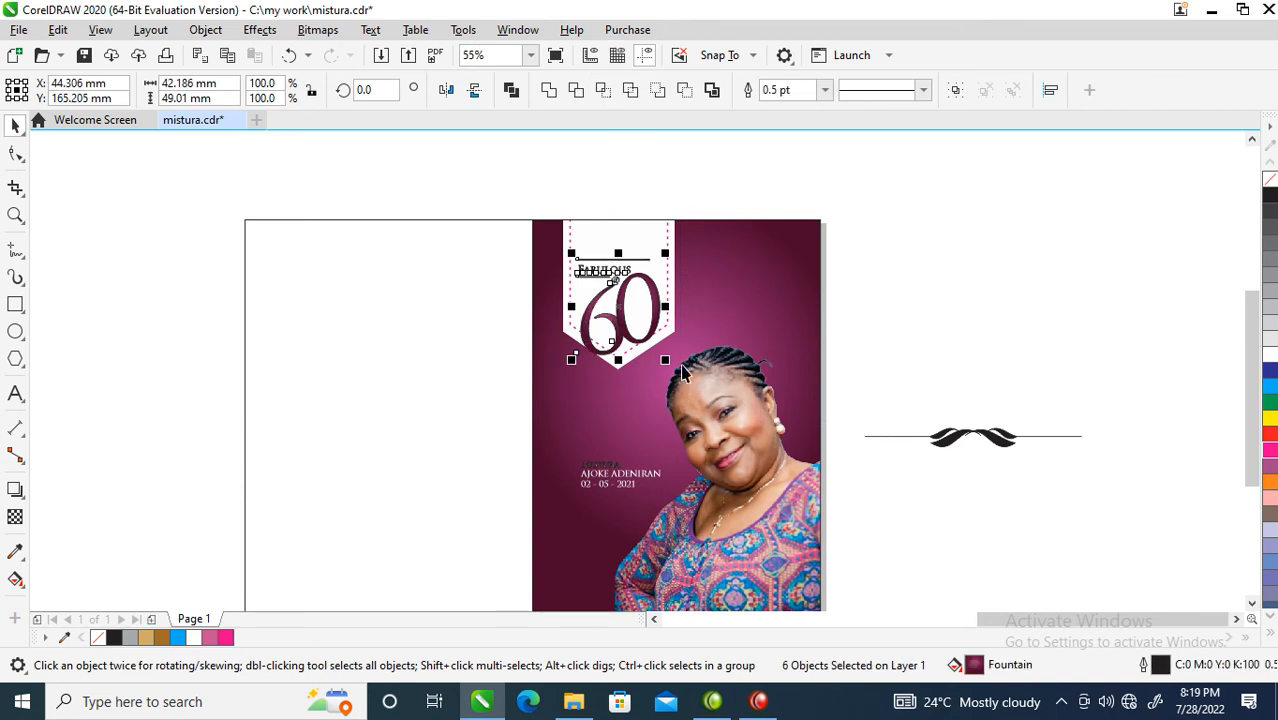
{"action": "right_click", "coordinate": [1269, 178]}
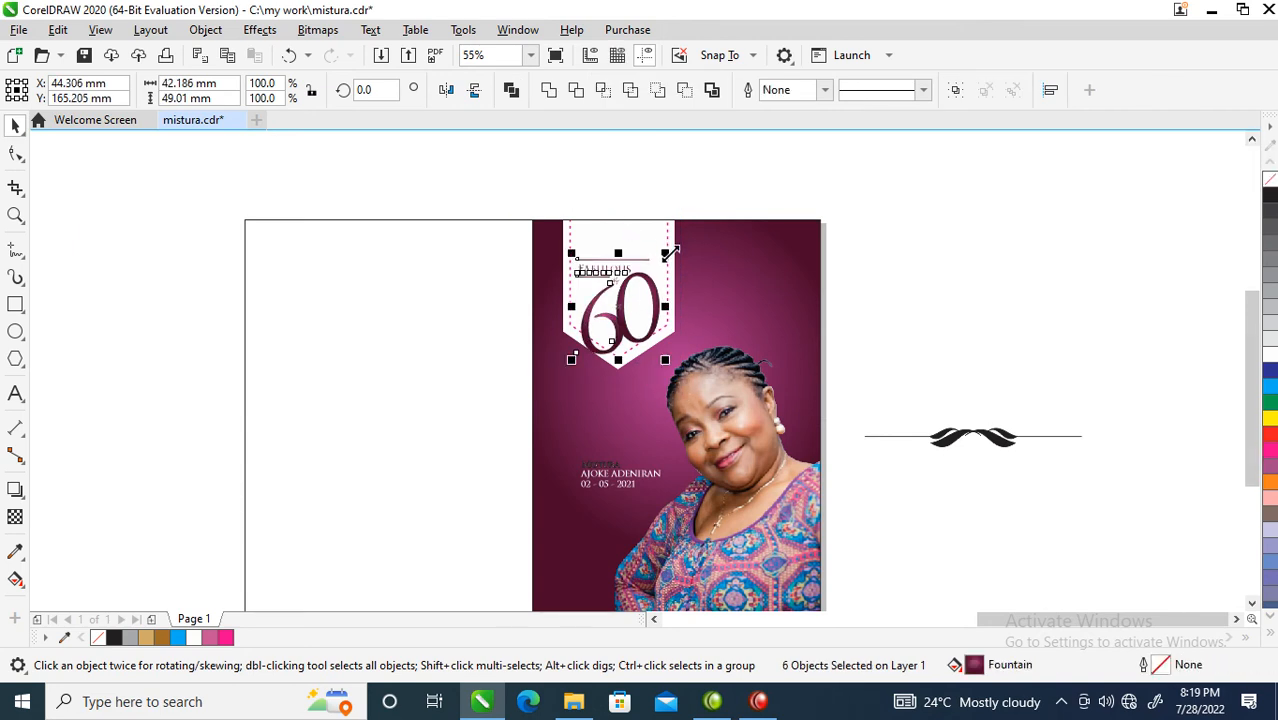
{"action": "left_click_drag", "start_coordinate": [665, 253], "coordinate": [620, 296]}
Break the name text block into separate lines, fill the first-name line white and enlarge it to about 96 mm wide.
{"action": "key", "text": "z"}
{"action": "left_click_drag", "start_coordinate": [408, 285], "coordinate": [760, 573]}
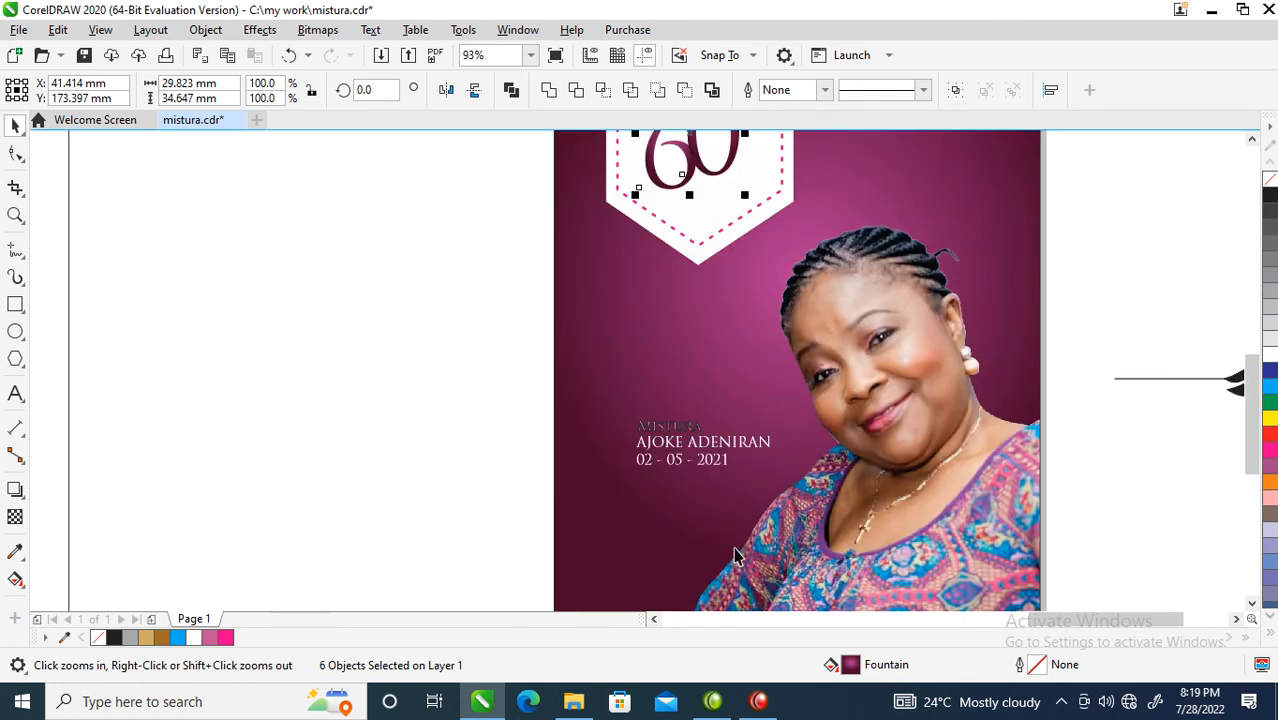
{"action": "key", "text": "space"}
{"action": "left_click", "coordinate": [690, 425]}
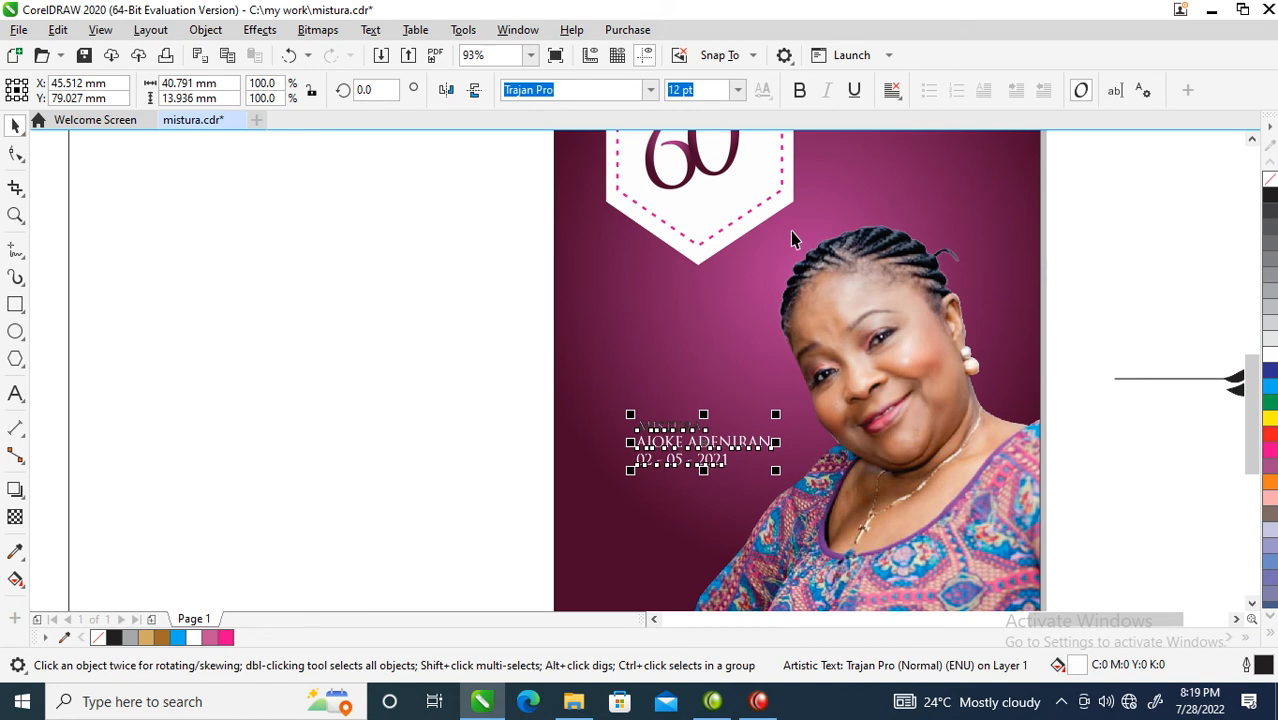
{"action": "key", "text": "Tab"}
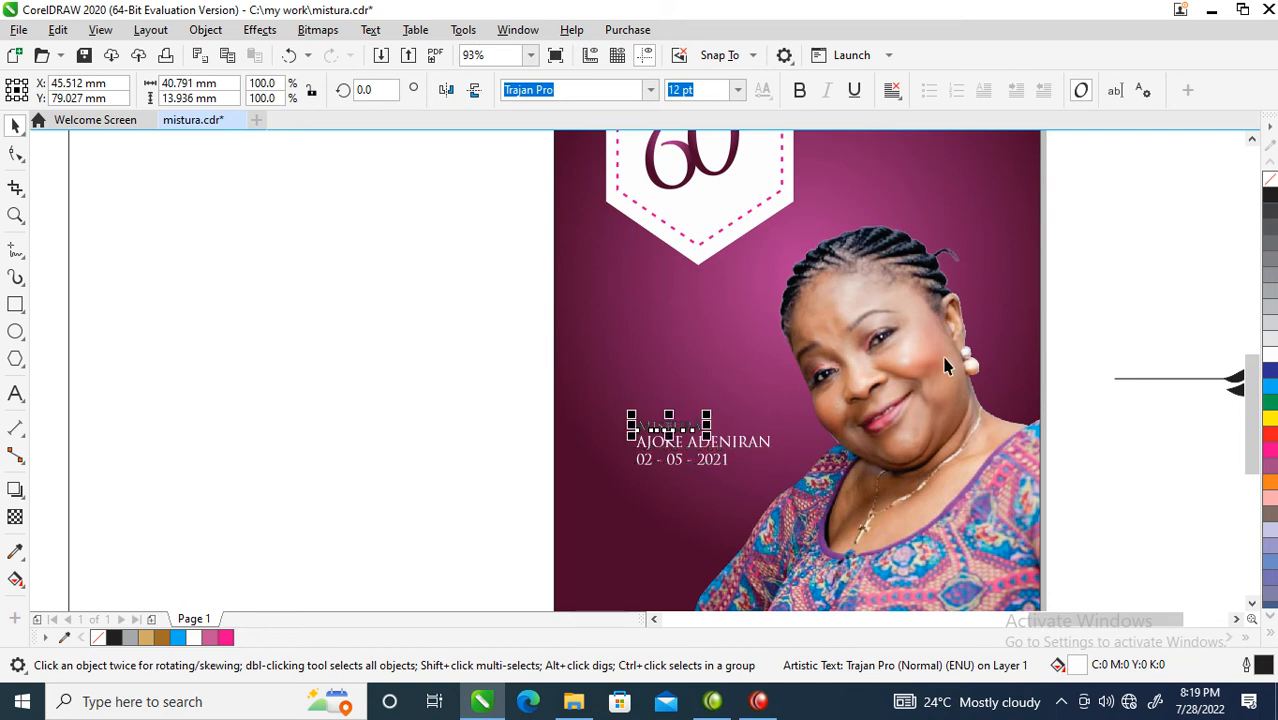
{"action": "left_click", "coordinate": [1270, 358]}
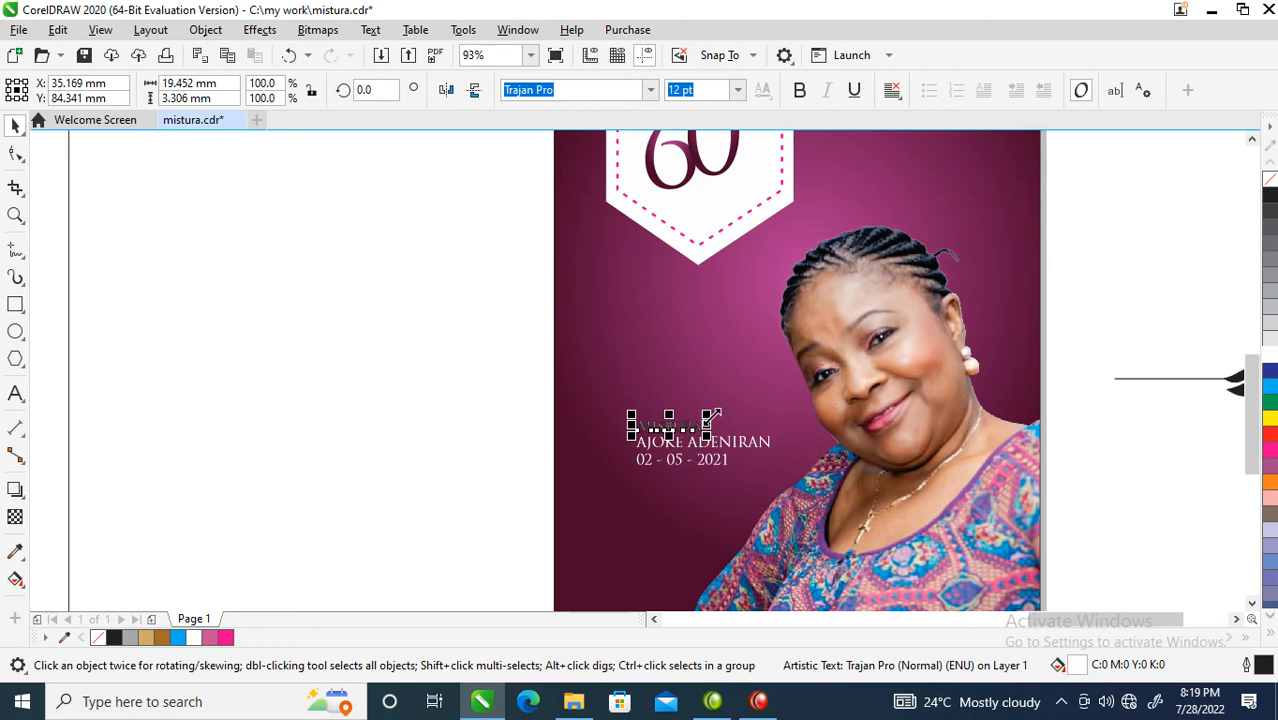
{"action": "left_click_drag", "start_coordinate": [933, 258], "coordinate": [938, 295]}
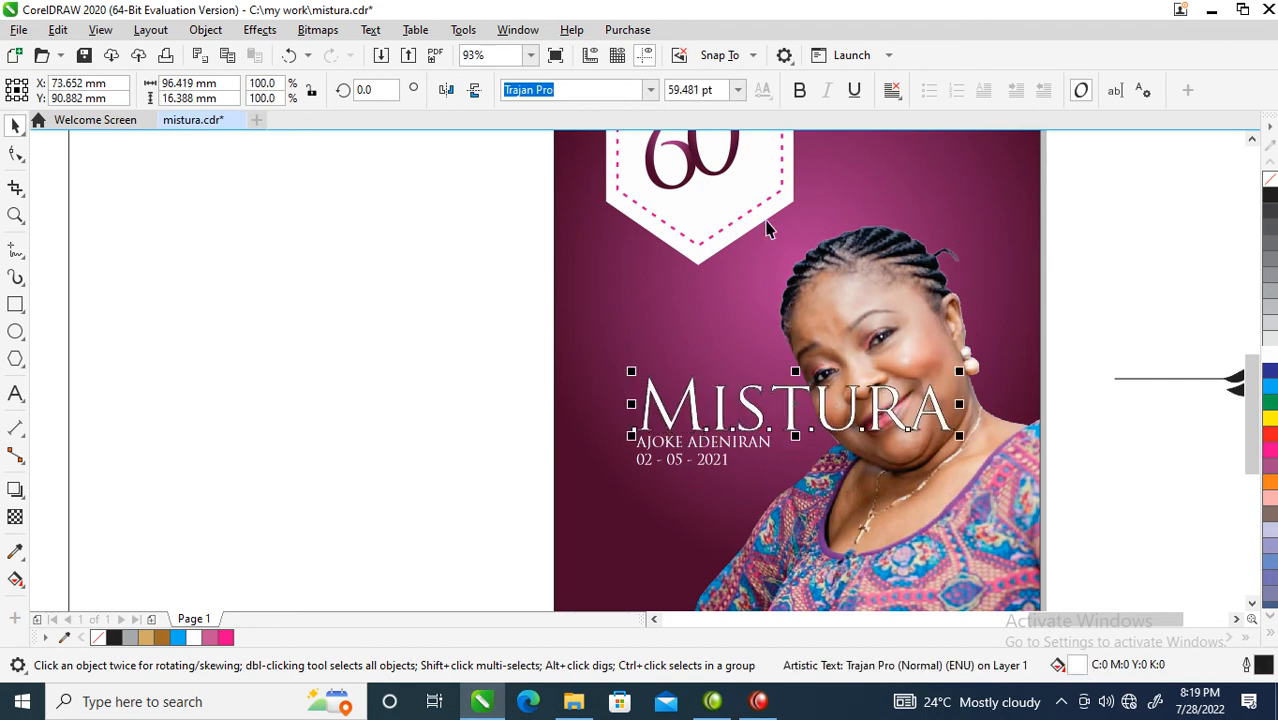
Set the first-name line in Kenjo II with a white outline and scale it down to about 59 by 9 mm.
{"action": "left_click", "coordinate": [650, 90]}
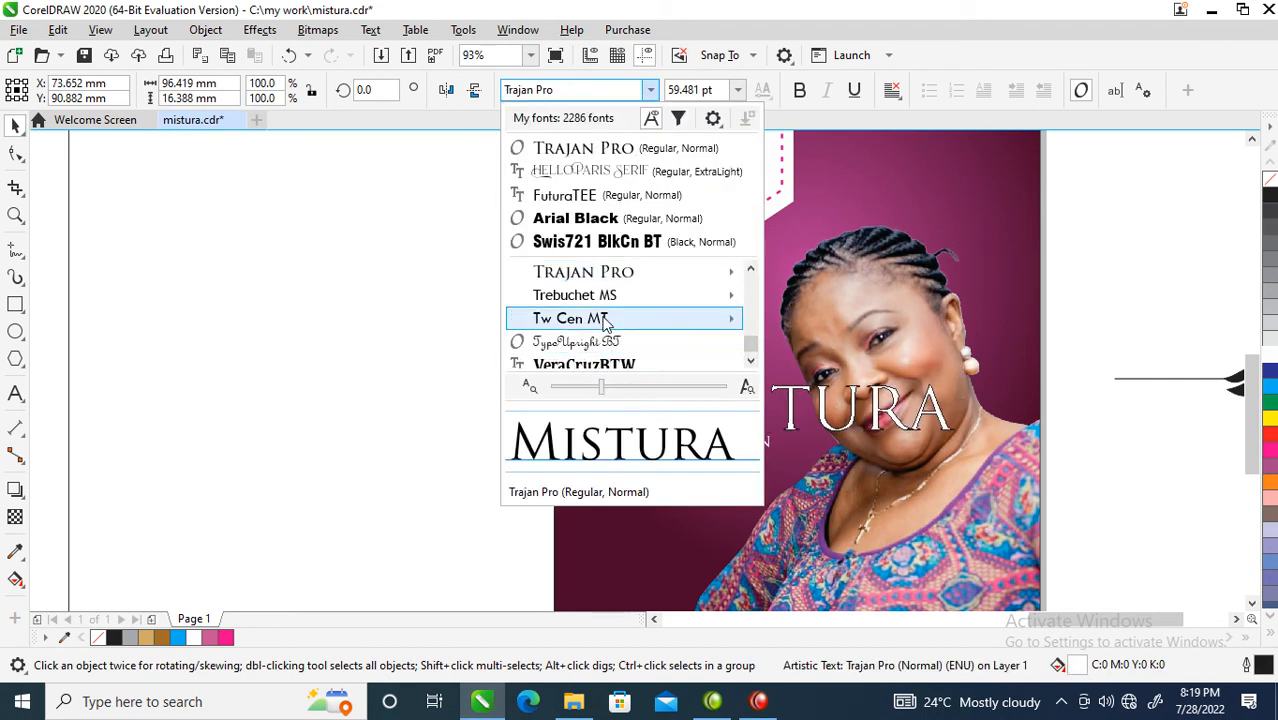
{"action": "mouse_move", "coordinate": [603, 279]}
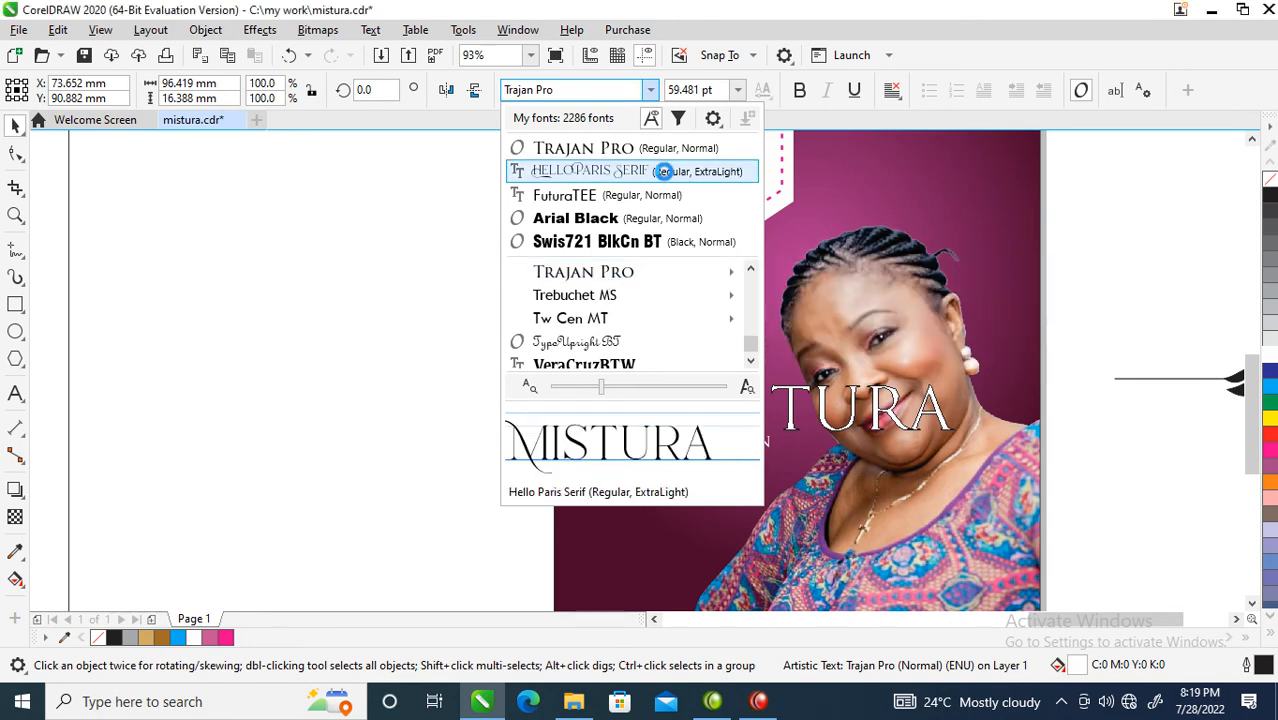
{"action": "key", "text": "Down"}
{"action": "key", "text": "Down"}
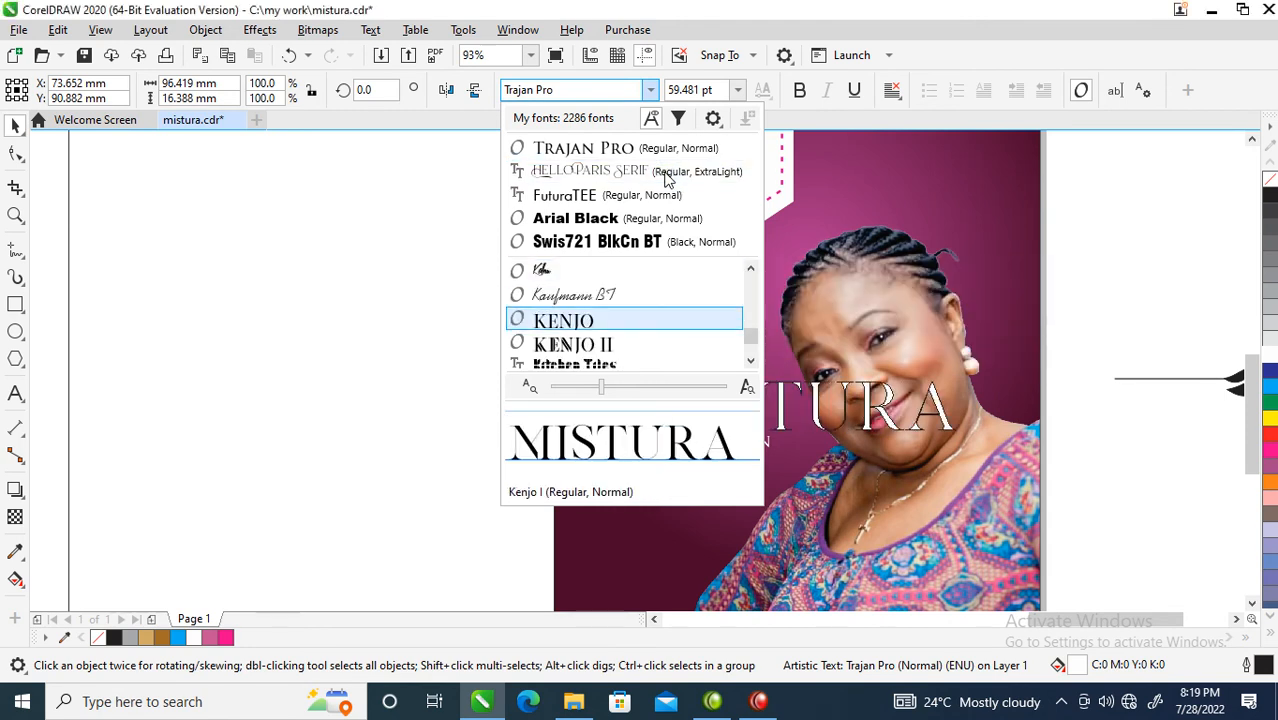
{"action": "left_click", "coordinate": [584, 346]}
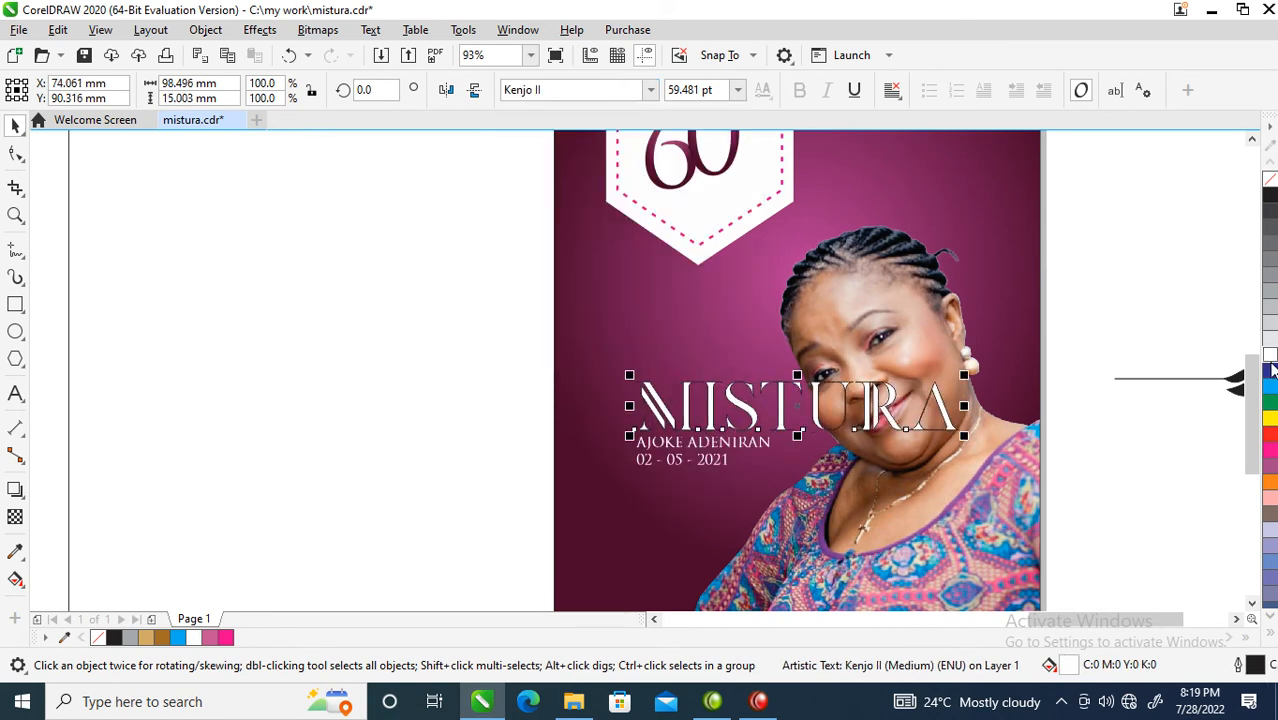
{"action": "left_click_drag", "start_coordinate": [963, 375], "coordinate": [836, 366]}
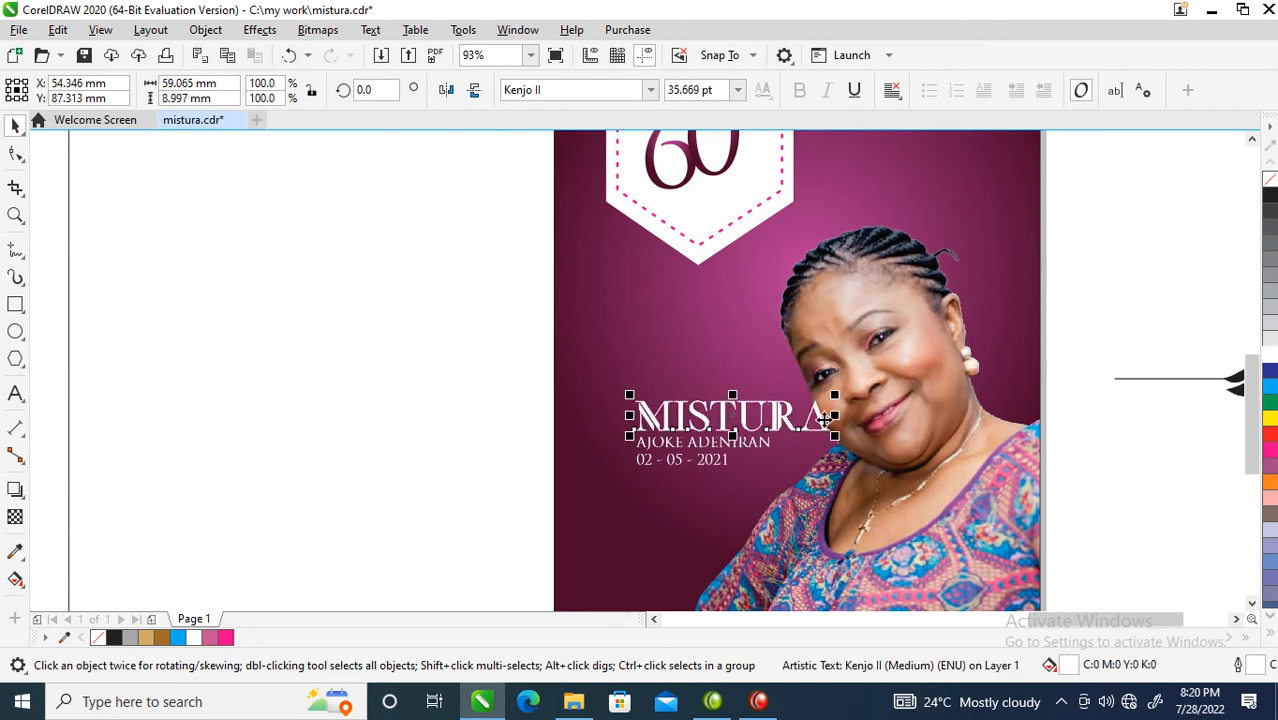
Move the first name up and left, clear of the lines below, and shift the clipped portrait toward the cover's lower-right corner.
{"action": "left_click_drag", "start_coordinate": [820, 422], "coordinate": [780, 372]}
{"action": "scroll", "coordinate": [860, 385], "scroll_direction": "down", "scroll_amount": 4}
{"action": "key", "text": "F2"}
{"action": "left_click_drag", "start_coordinate": [635, 226], "coordinate": [987, 548]}
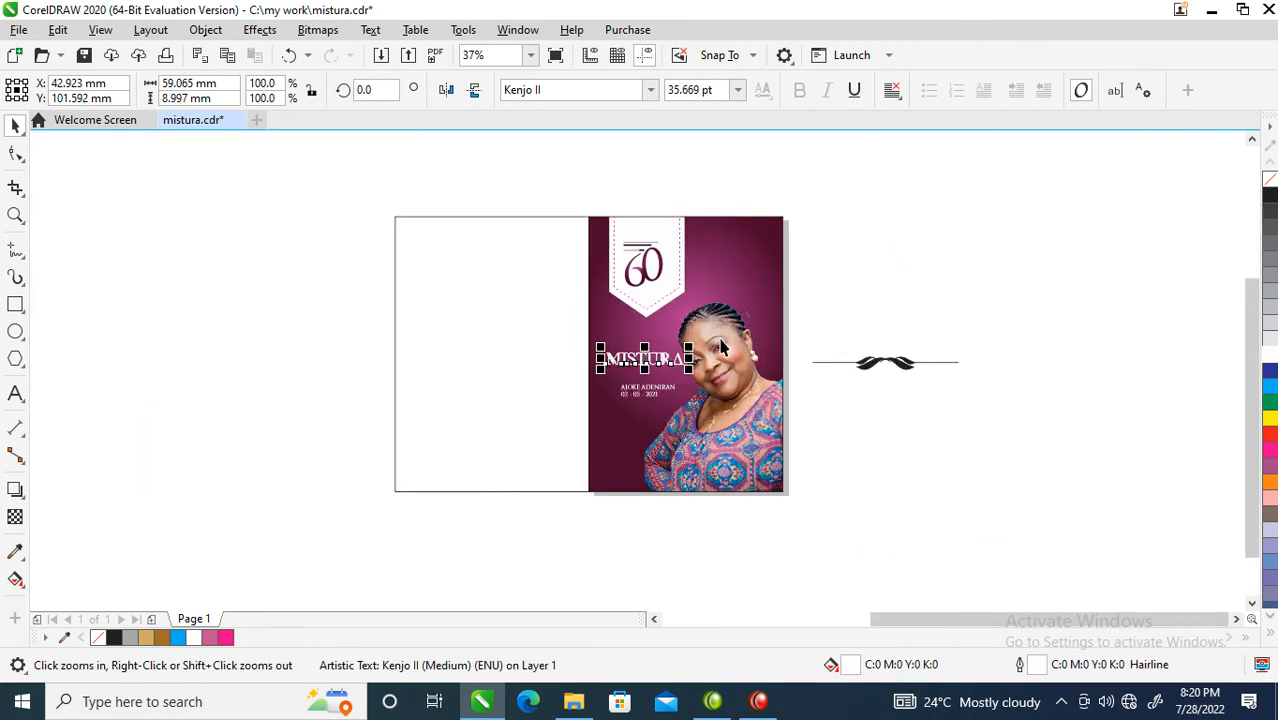
{"action": "left_click", "coordinate": [732, 370]}
{"action": "left_click_drag", "start_coordinate": [638, 293], "coordinate": [662, 330]}
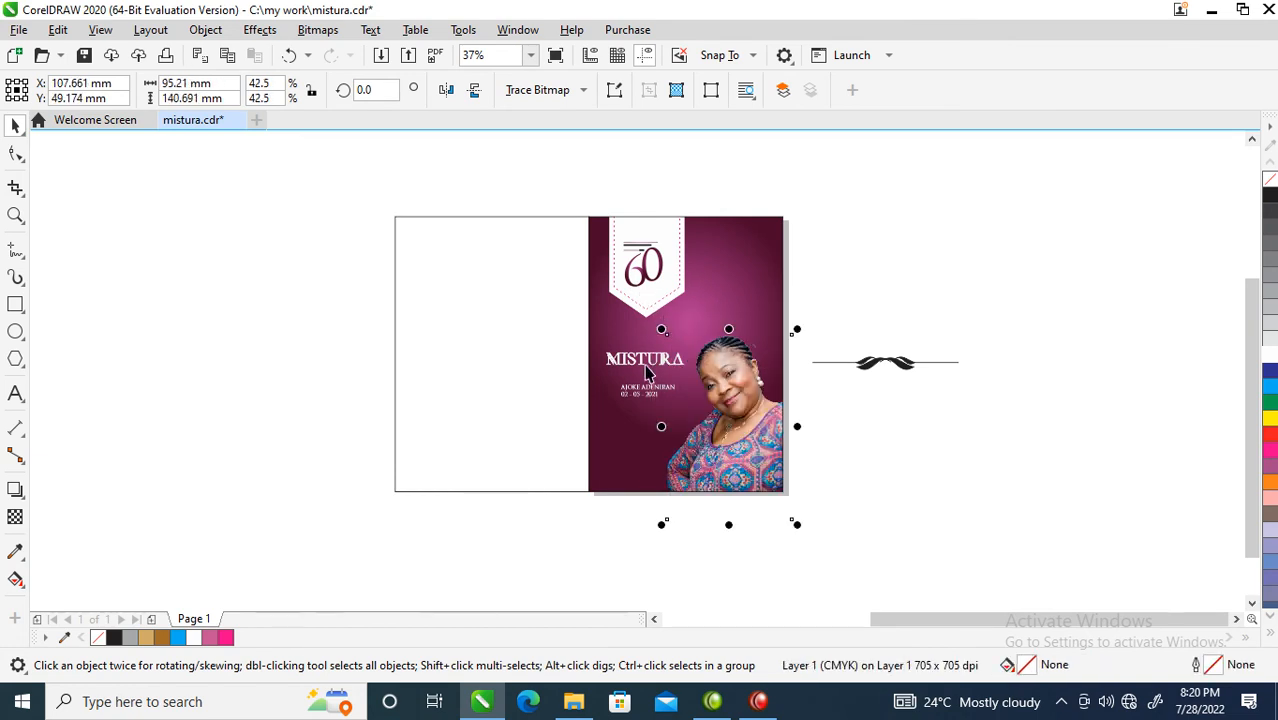
Move the second name line up beneath the first name and place the black flourish divider between it and the date.
{"action": "key", "text": "z"}
{"action": "left_click_drag", "start_coordinate": [533, 271], "coordinate": [868, 453]}
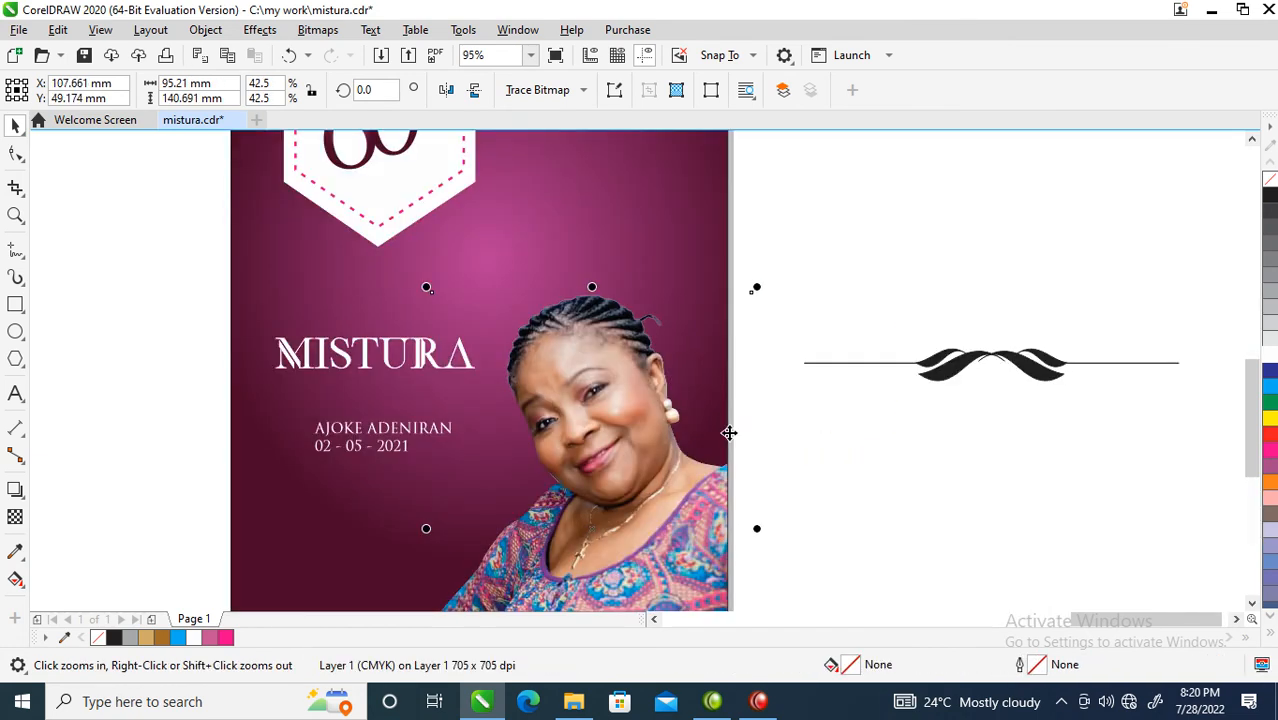
{"action": "left_click_drag", "start_coordinate": [436, 440], "coordinate": [434, 396]}
{"action": "left_click_drag", "start_coordinate": [981, 365], "coordinate": [383, 421]}
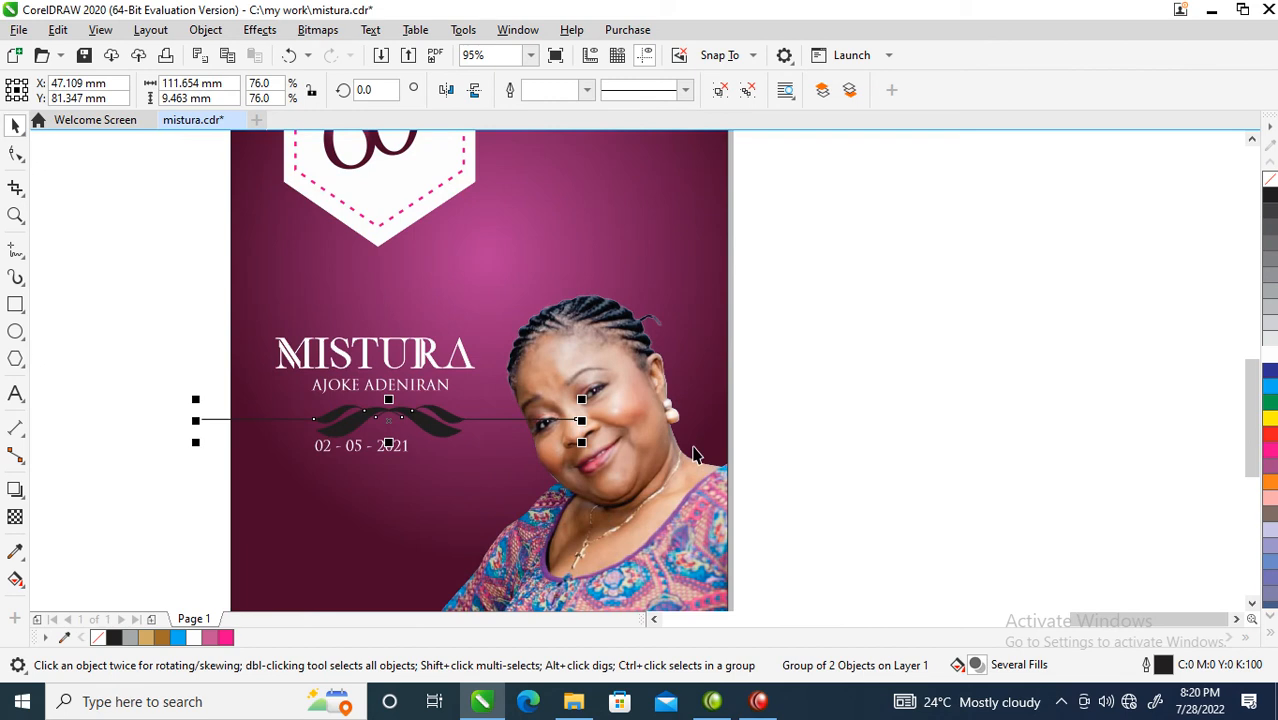
Make the flourish divider's fill and outline white, scale it to about 48 by 4 mm and place it just under the names.
{"action": "left_click", "coordinate": [1269, 352]}
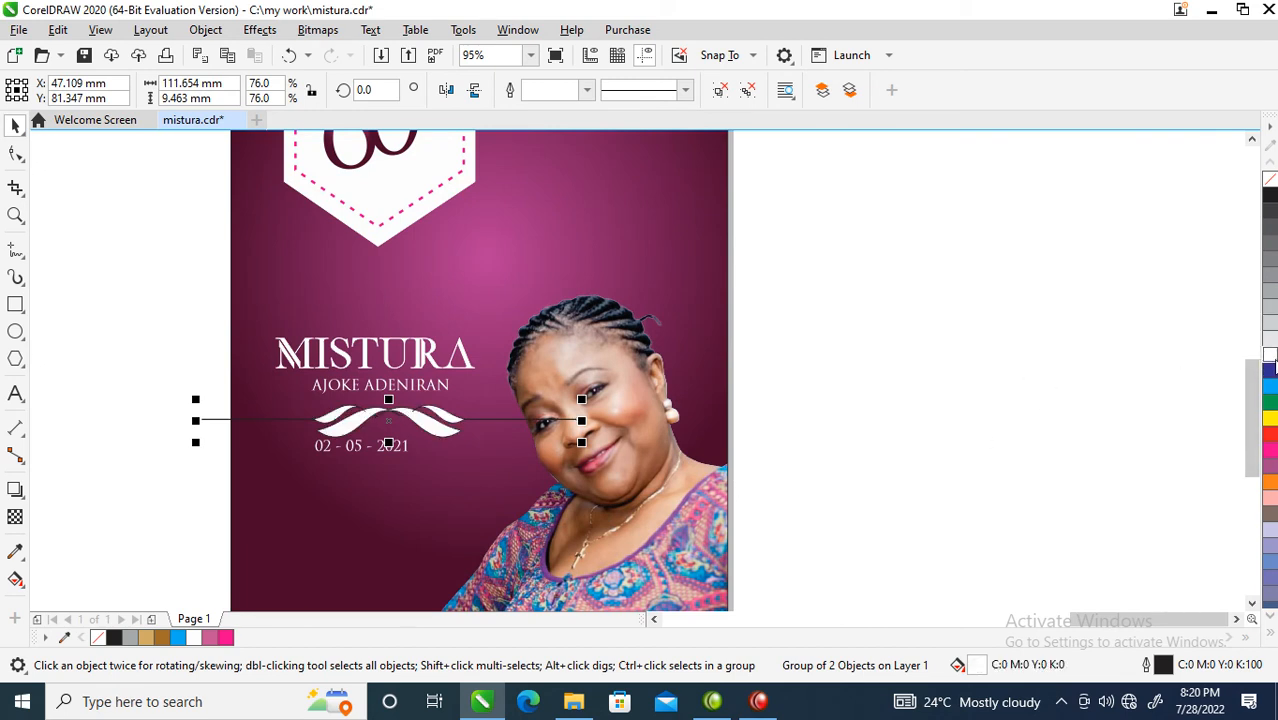
{"action": "right_click", "coordinate": [1270, 354]}
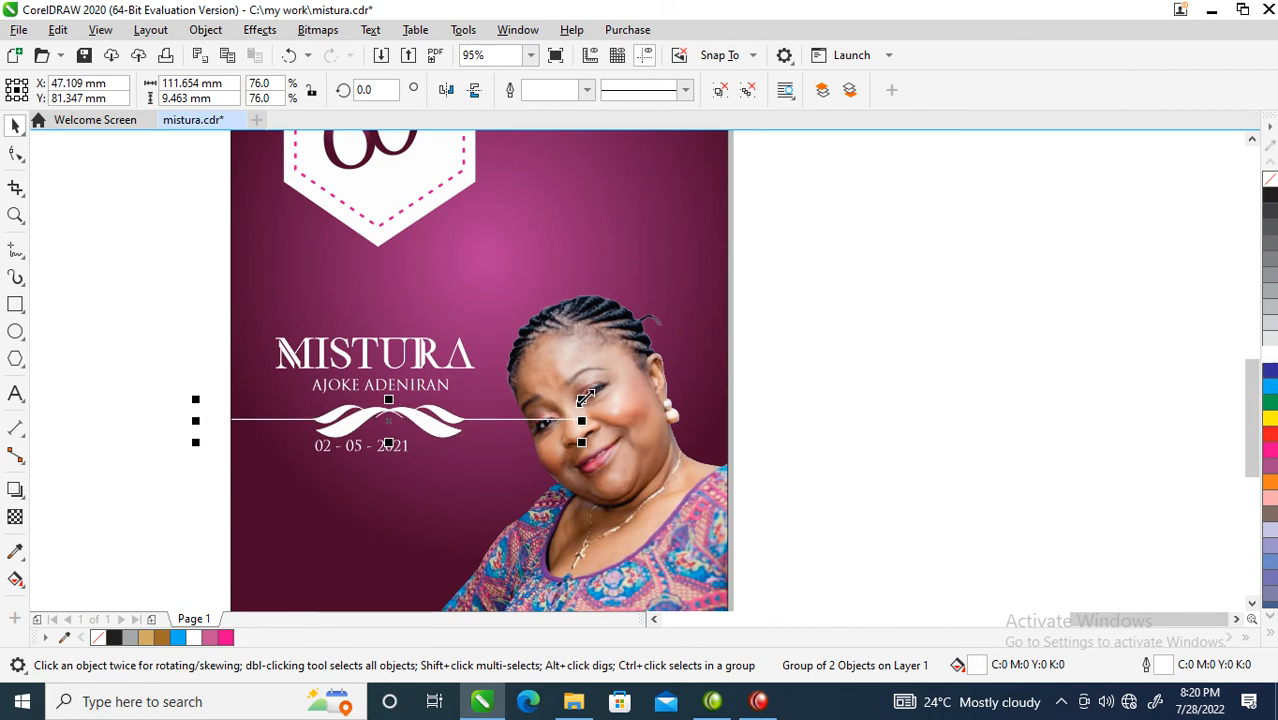
{"action": "left_click_drag", "start_coordinate": [585, 398], "coordinate": [478, 387]}
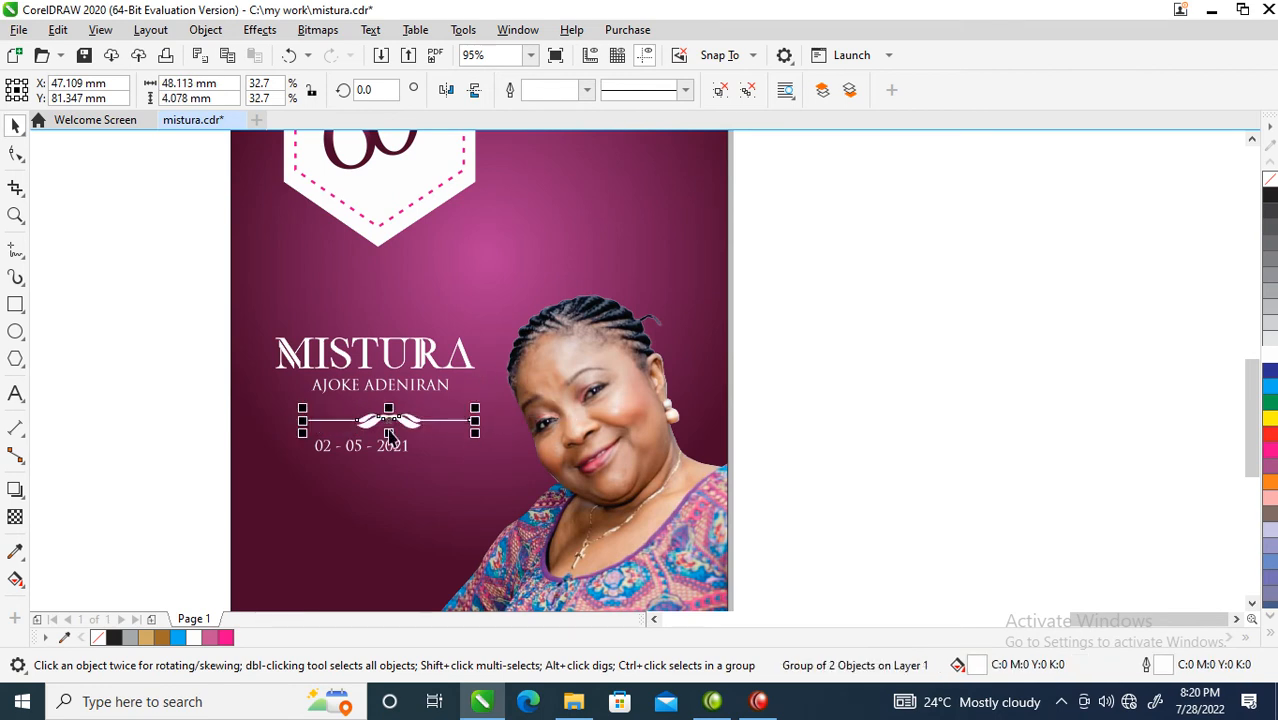
{"action": "left_click_drag", "start_coordinate": [370, 420], "coordinate": [369, 410]}
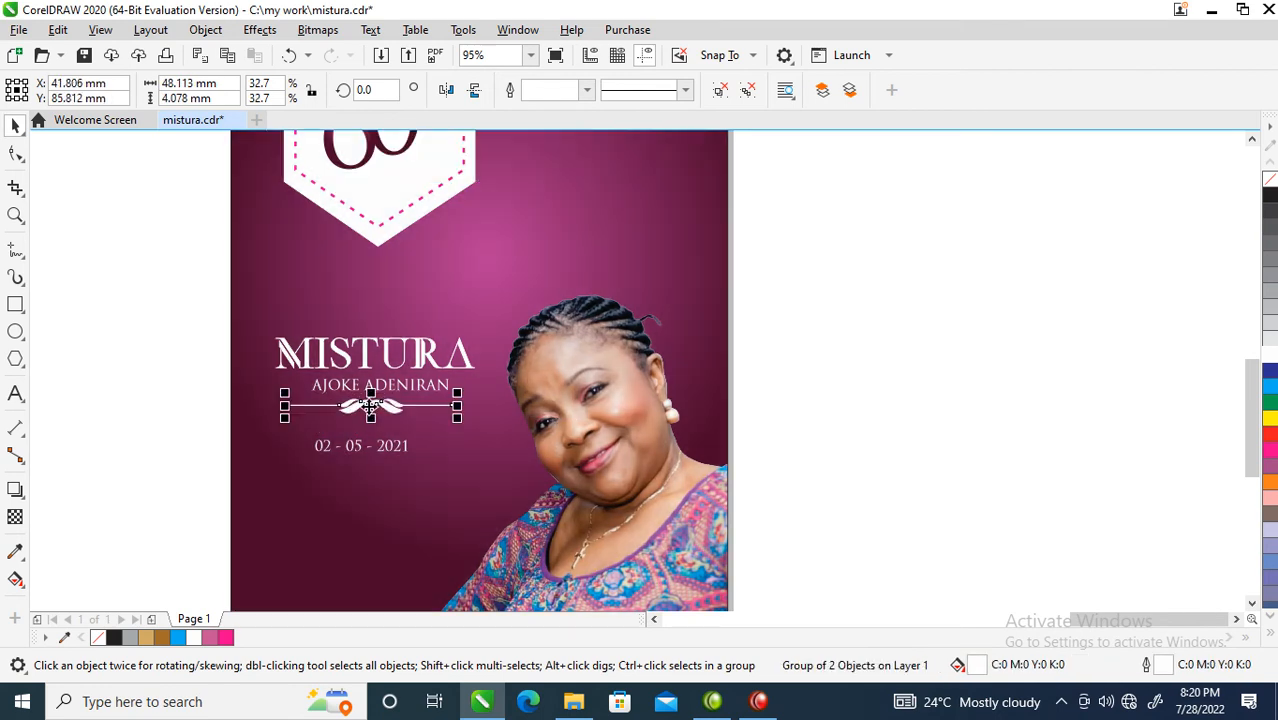
Enlarge the second name line to about 62 mm wide and centre both name lines over the flourish divider.
{"action": "left_click", "coordinate": [421, 390]}
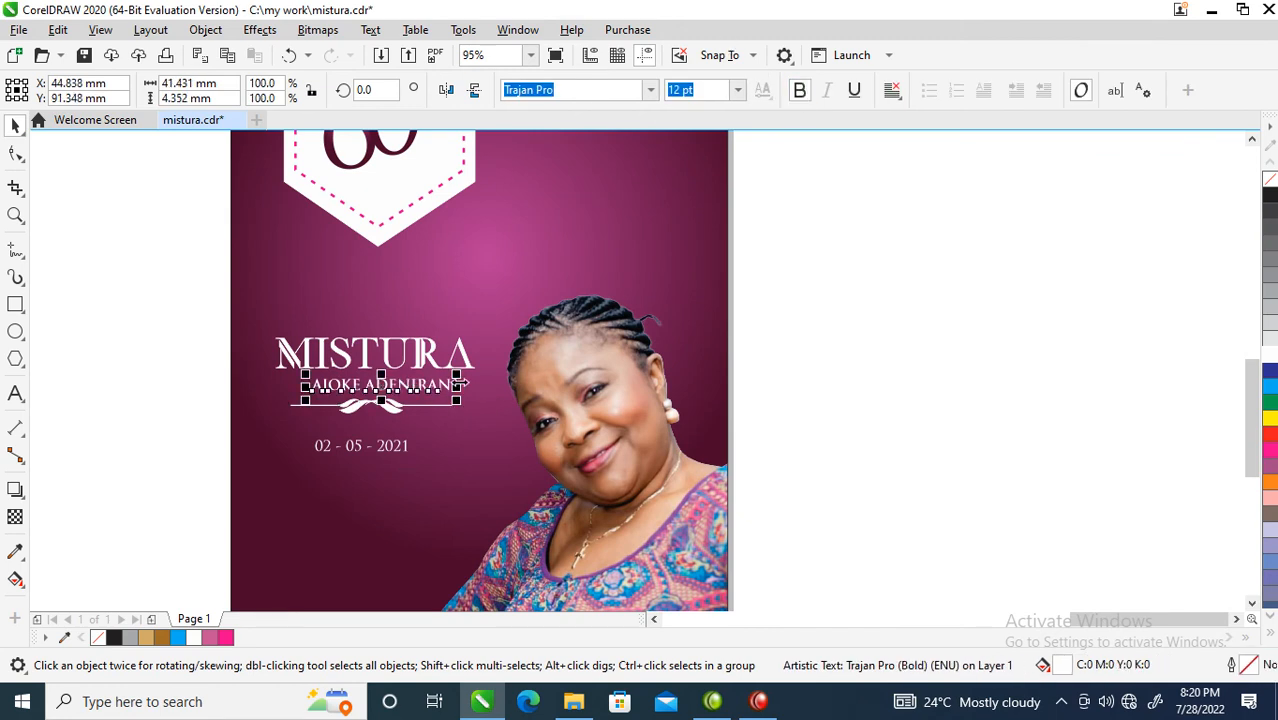
{"action": "left_click_drag", "start_coordinate": [459, 372], "coordinate": [493, 361]}
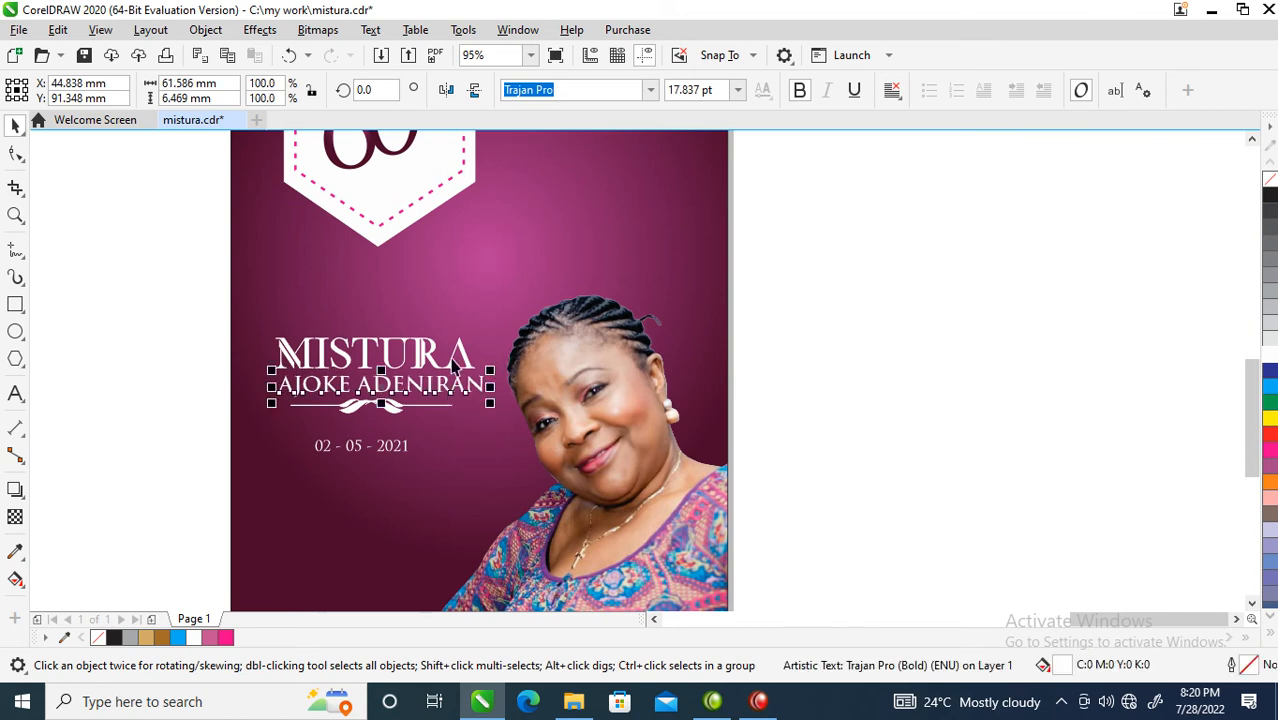
{"action": "left_click", "coordinate": [466, 357], "text": "shift"}
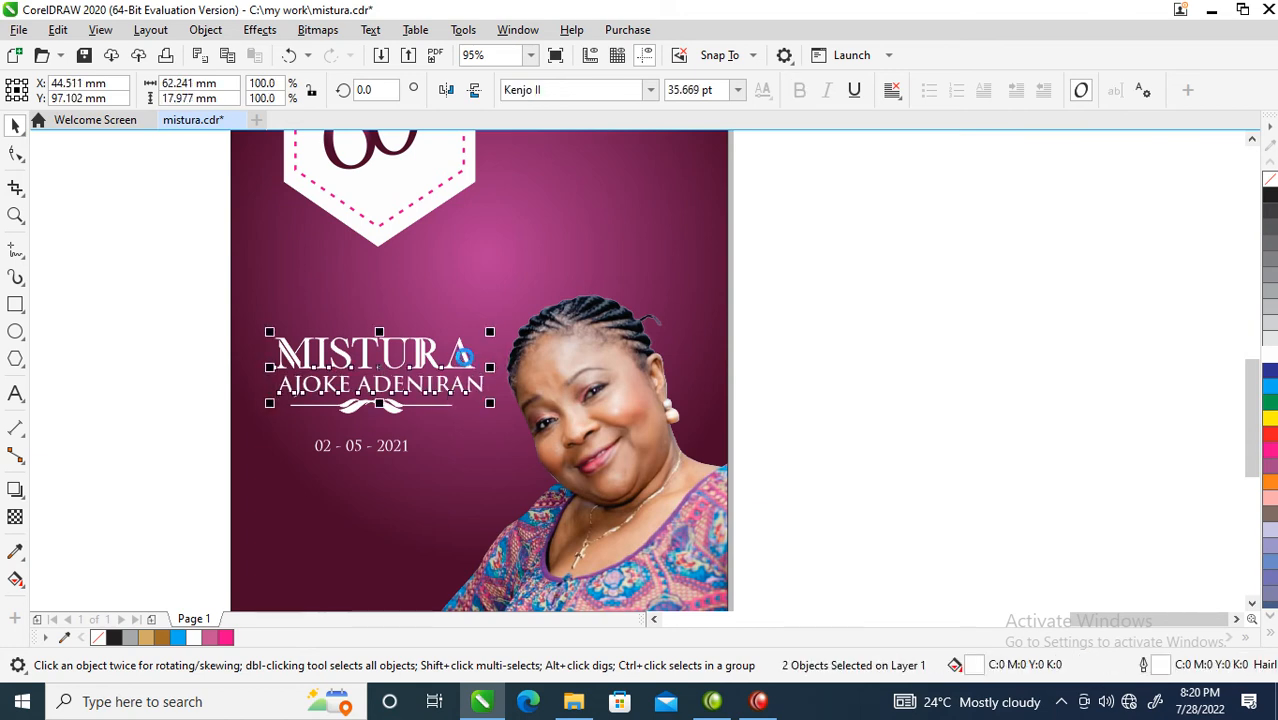
{"action": "key", "text": "c"}
{"action": "key", "text": "Left"}
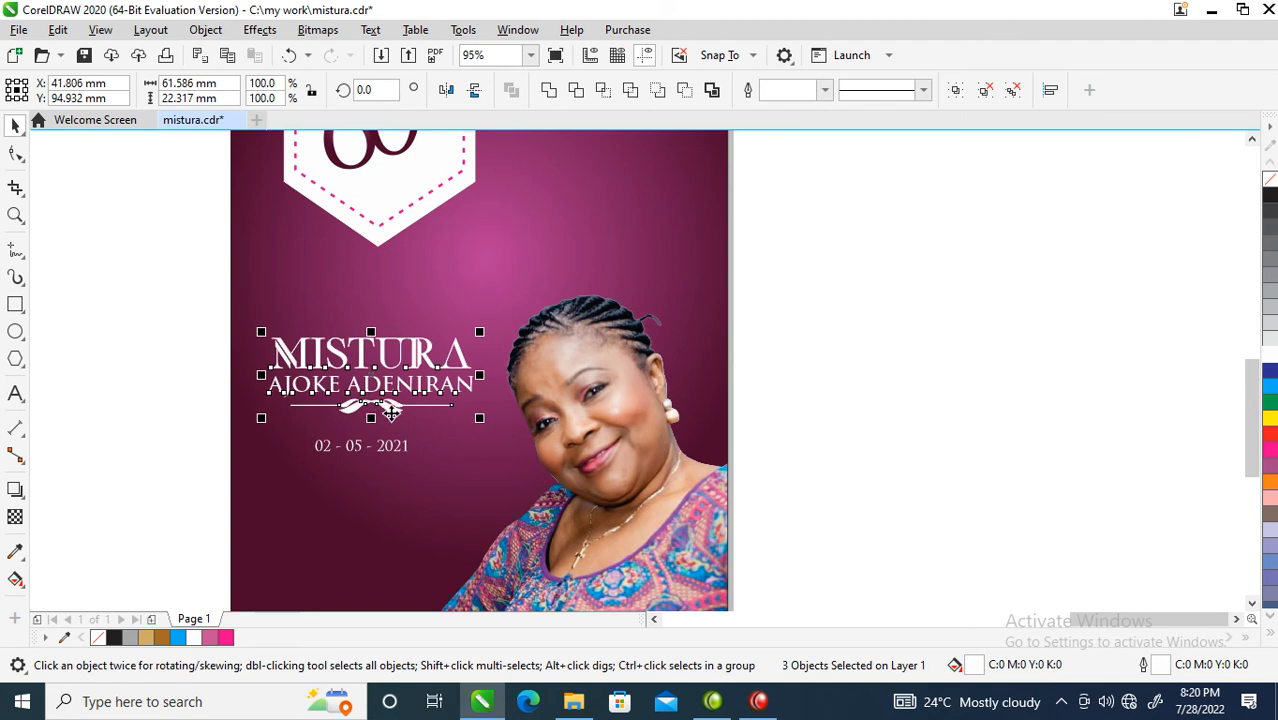
Position the date closer under the flourish divider in bold and move the whole name block up toward the pennant.
{"action": "left_click_drag", "start_coordinate": [393, 453], "coordinate": [420, 407]}
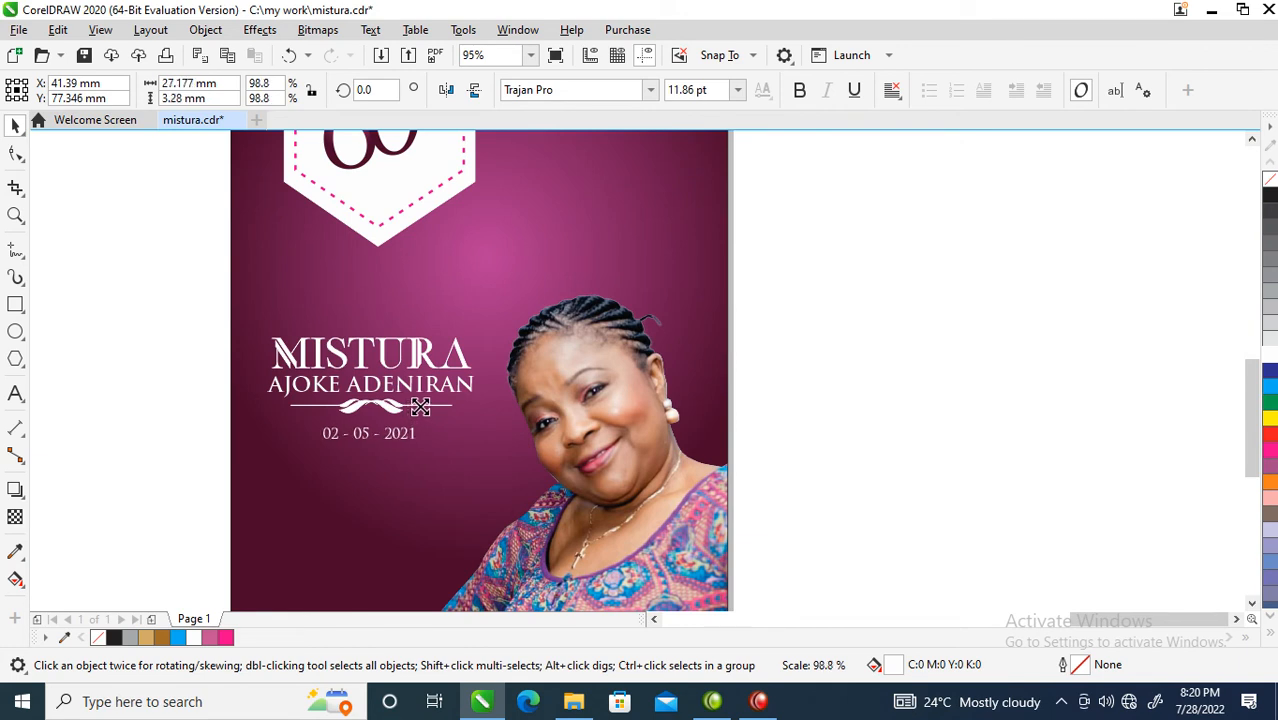
{"action": "left_click", "coordinate": [799, 90]}
{"action": "left_click_drag", "start_coordinate": [190, 224], "coordinate": [545, 513]}
{"action": "left_click_drag", "start_coordinate": [459, 366], "coordinate": [474, 322]}
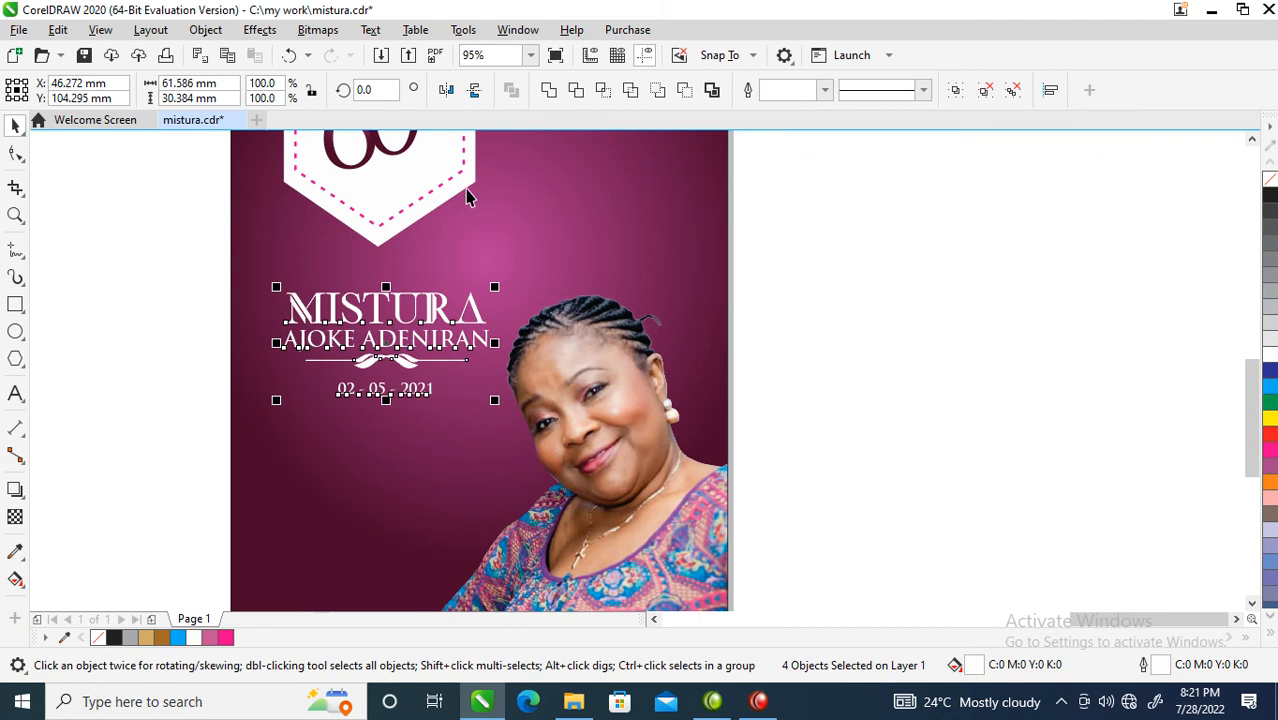
Shorten the clipped pennant group from its lower edge to about 82 mm high.
{"action": "scroll", "coordinate": [454, 355], "scroll_direction": "down", "scroll_amount": 2}
{"action": "key", "text": "F2"}
{"action": "left_click_drag", "start_coordinate": [155, 193], "coordinate": [693, 530]}
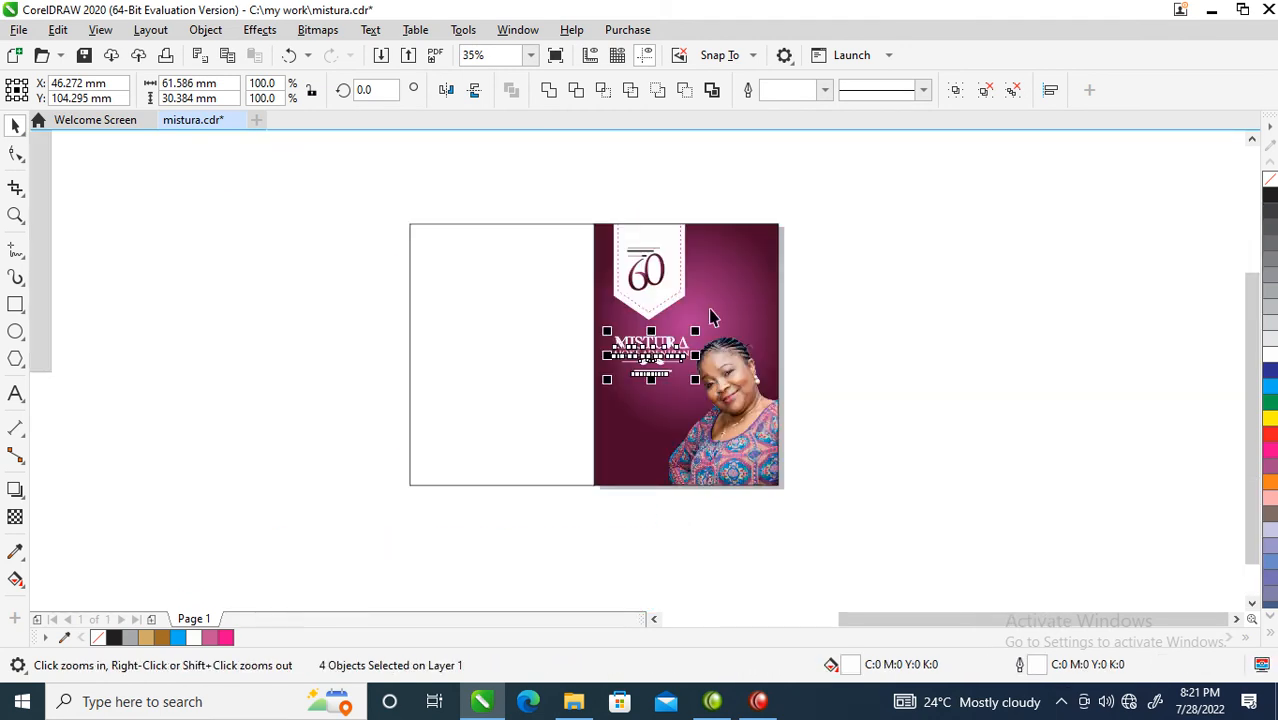
{"action": "left_click", "coordinate": [670, 305], "text": "ctrl"}
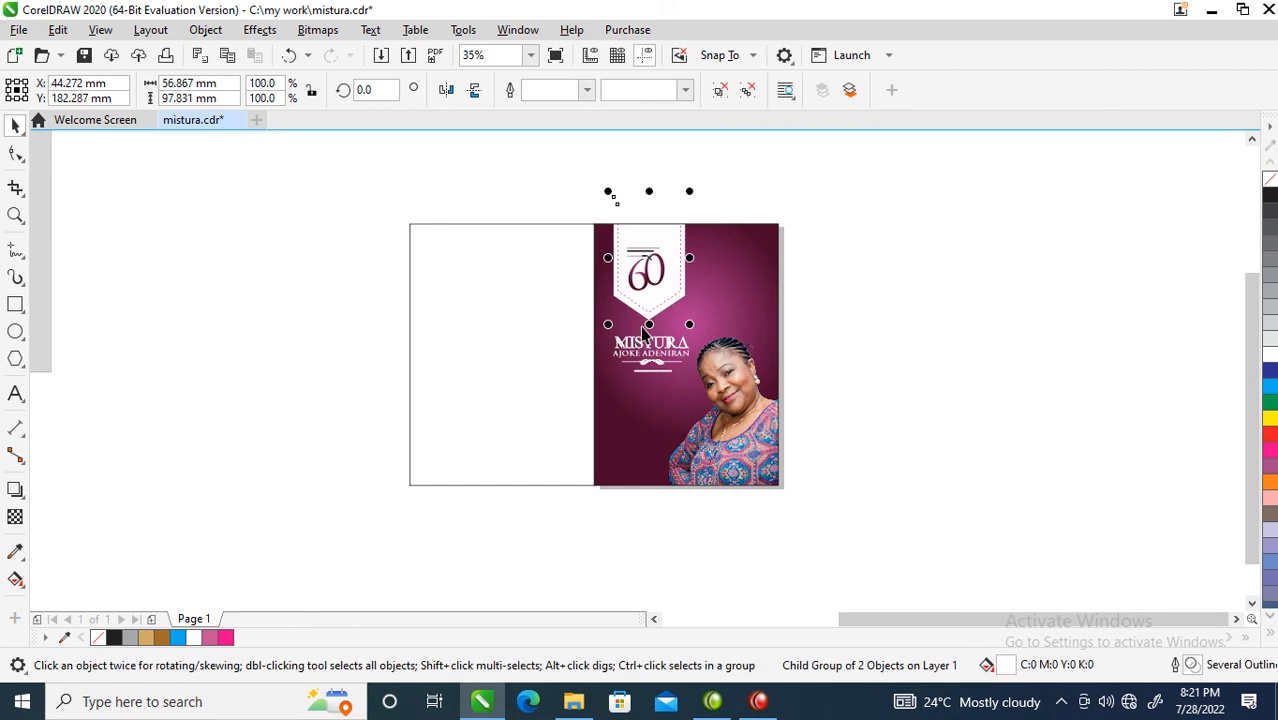
{"action": "left_click_drag", "start_coordinate": [649, 326], "coordinate": [649, 304]}
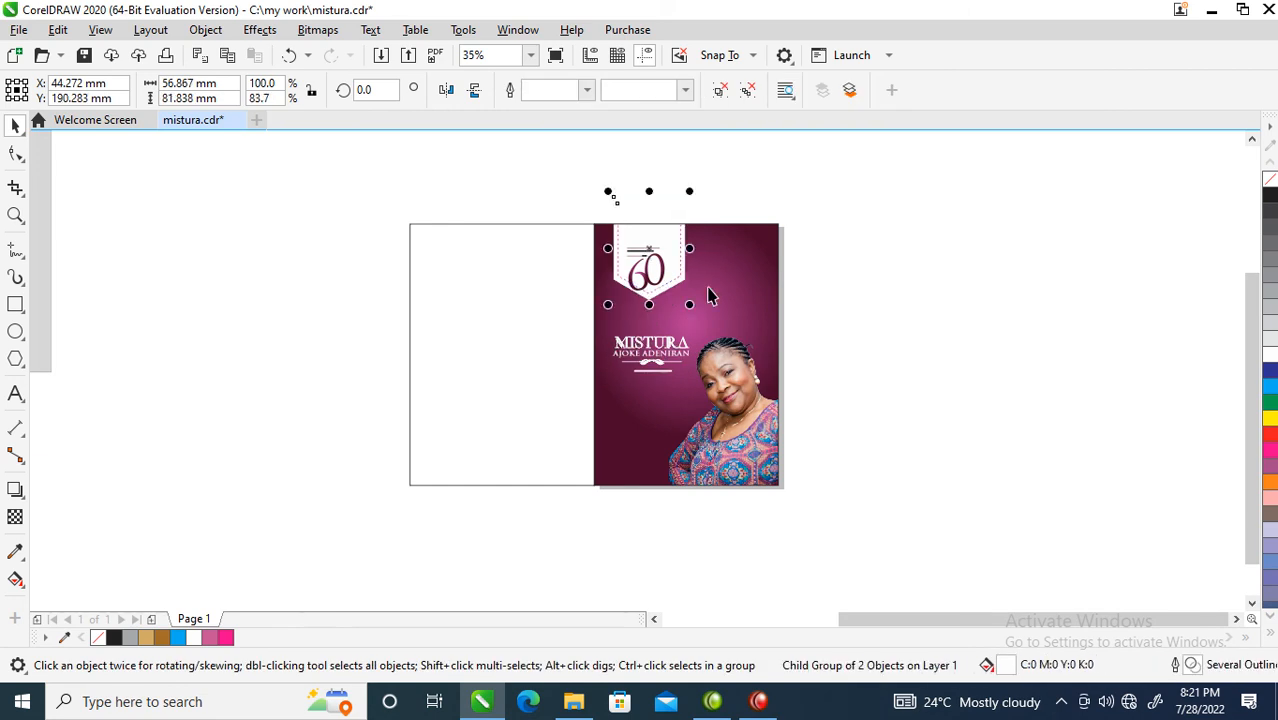
Raise the "Fabulous @ 60" lettering within the shortened pennant, and enlarge the name block slightly and move it up below the pennant.
{"action": "left_click_drag", "start_coordinate": [591, 222], "coordinate": [726, 325]}
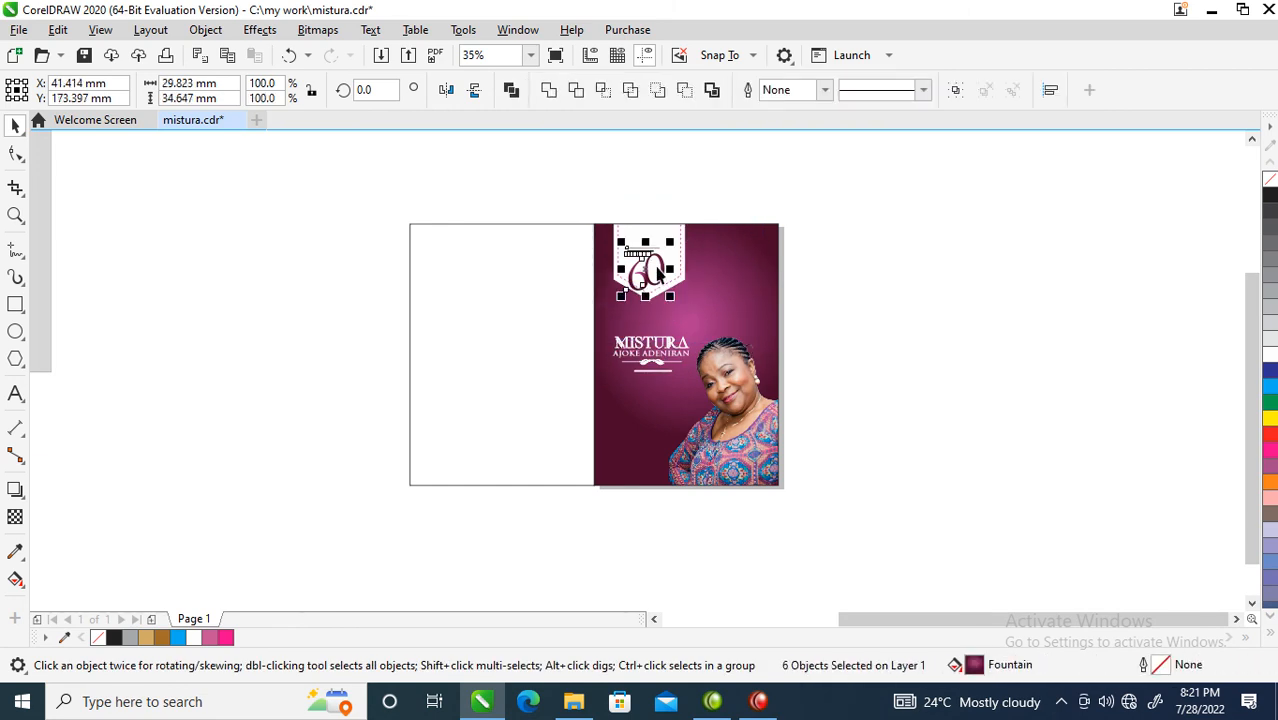
{"action": "left_click_drag", "start_coordinate": [652, 268], "coordinate": [652, 258]}
{"action": "left_click_drag", "start_coordinate": [583, 318], "coordinate": [705, 388]}
{"action": "left_click_drag", "start_coordinate": [665, 345], "coordinate": [701, 372]}
{"action": "left_click_drag", "start_coordinate": [651, 333], "coordinate": [660, 340]}
{"action": "left_click", "coordinate": [475, 314]}
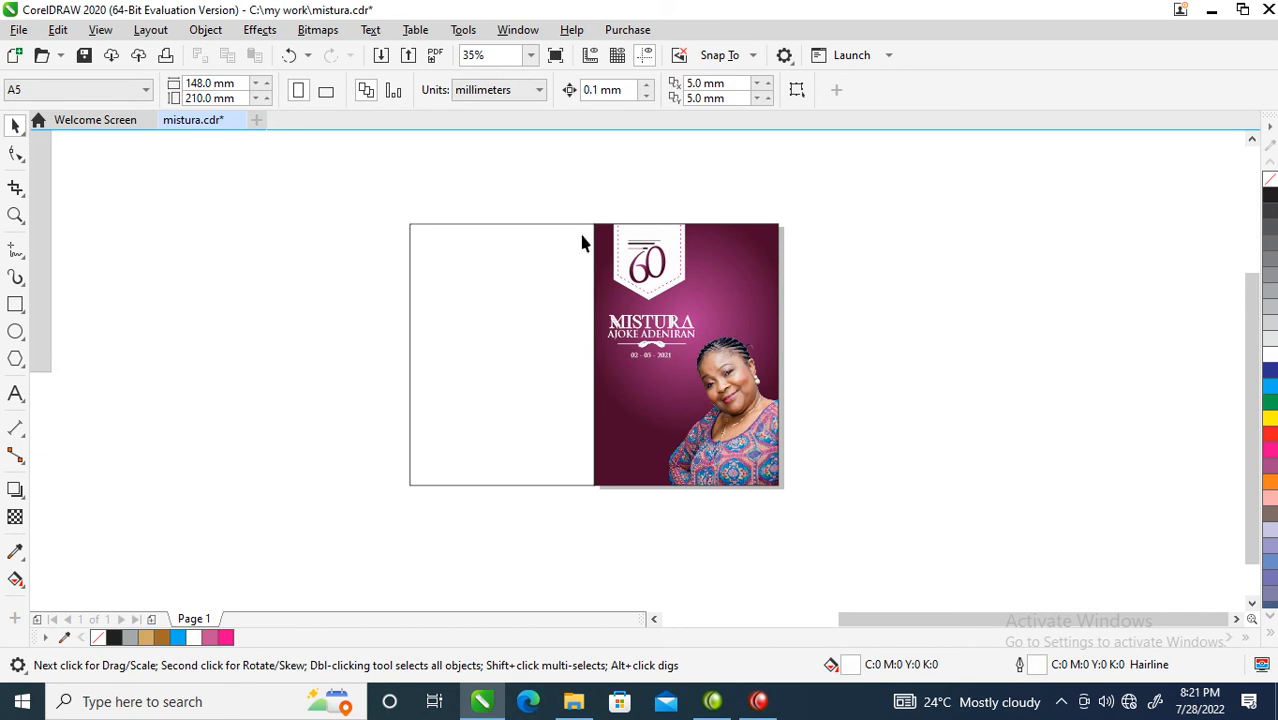
Place a copy of the cut-out portrait with the teal headwrap in the empty space to the right of the cover.
{"action": "scroll", "coordinate": [485, 371], "scroll_direction": "down", "scroll_amount": 3}
{"action": "left_click_drag", "start_coordinate": [216, 377], "coordinate": [508, 372]}
{"action": "right_click", "coordinate": [508, 372]}
{"action": "key", "text": "Escape"}
{"action": "key", "text": "z"}
{"action": "left_click_drag", "start_coordinate": [300, 207], "coordinate": [818, 453]}
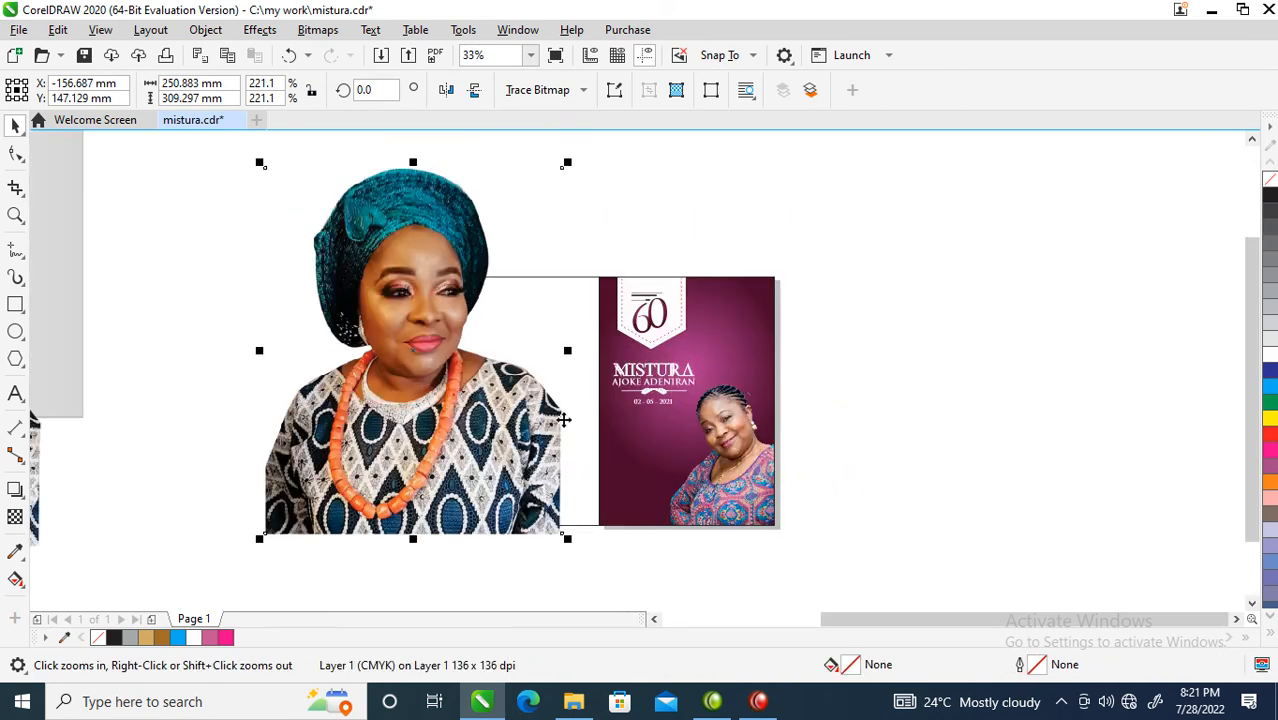
{"action": "key", "text": "space"}
{"action": "left_click_drag", "start_coordinate": [418, 388], "coordinate": [1088, 340]}
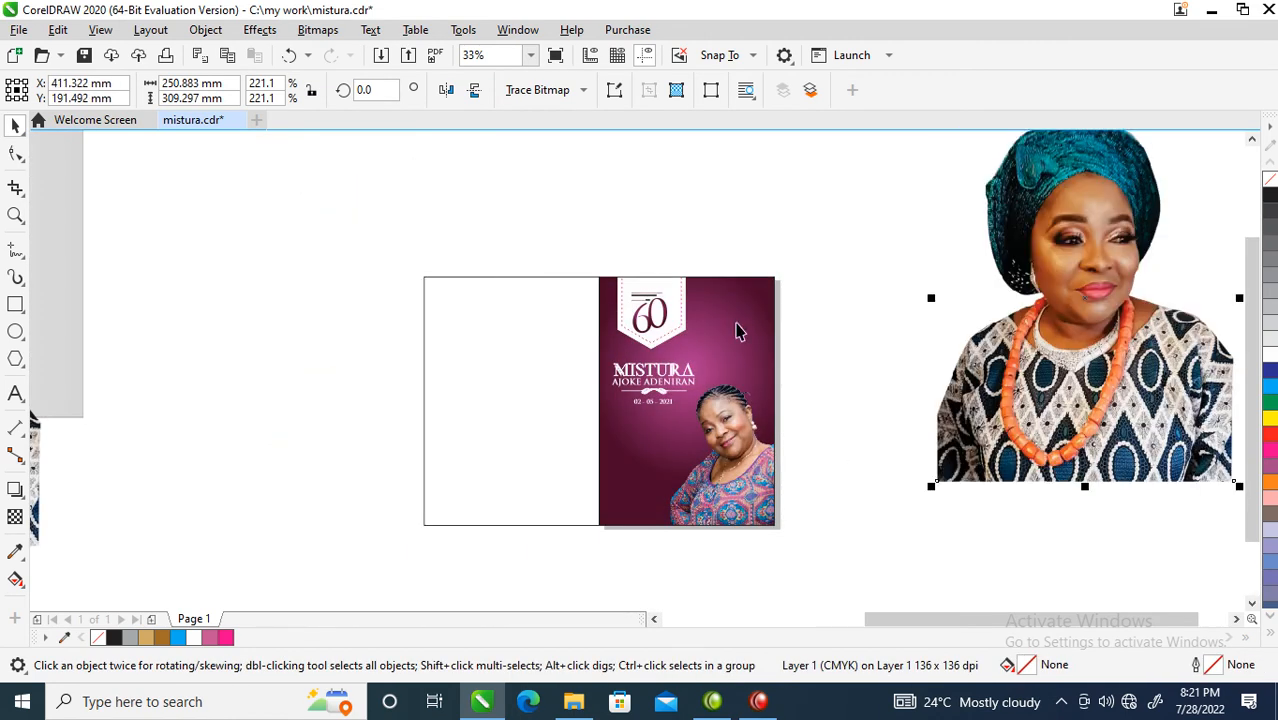
Copy all properties of the gradient front-cover rectangle onto the blank back-cover rectangle.
{"action": "left_click", "coordinate": [720, 300]}
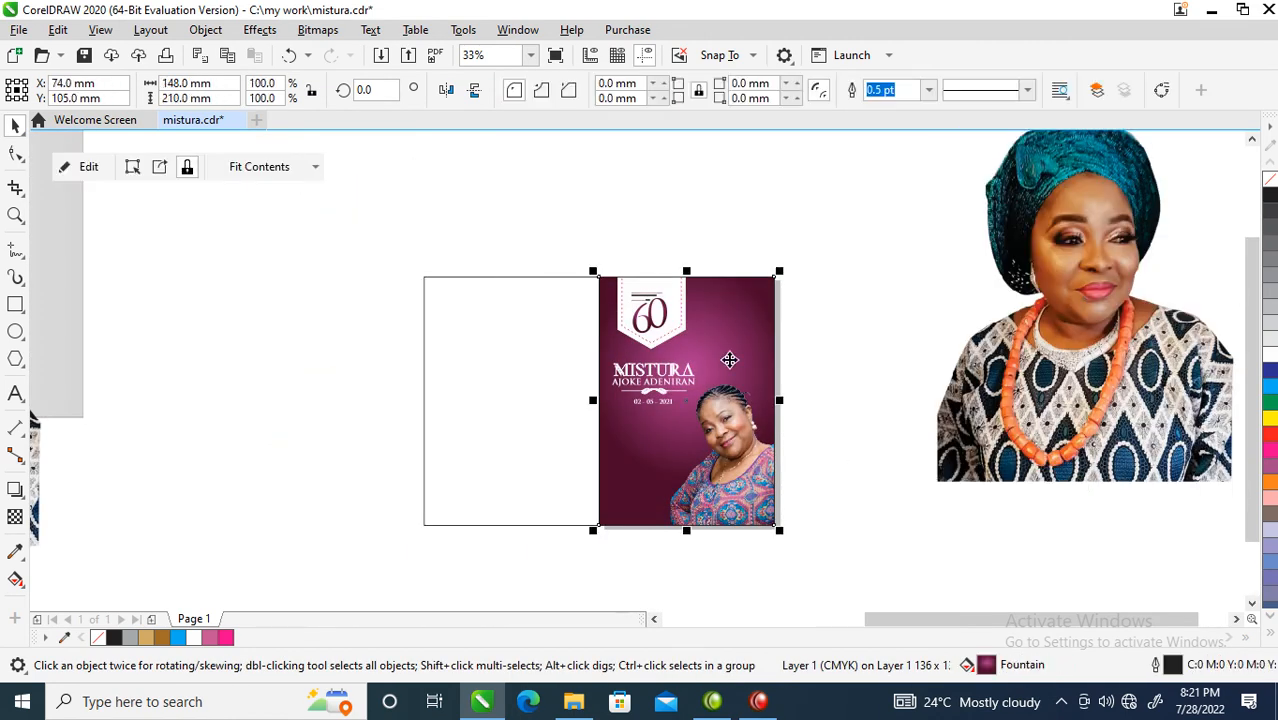
{"action": "left_click", "coordinate": [523, 424]}
{"action": "left_click", "coordinate": [597, 283]}
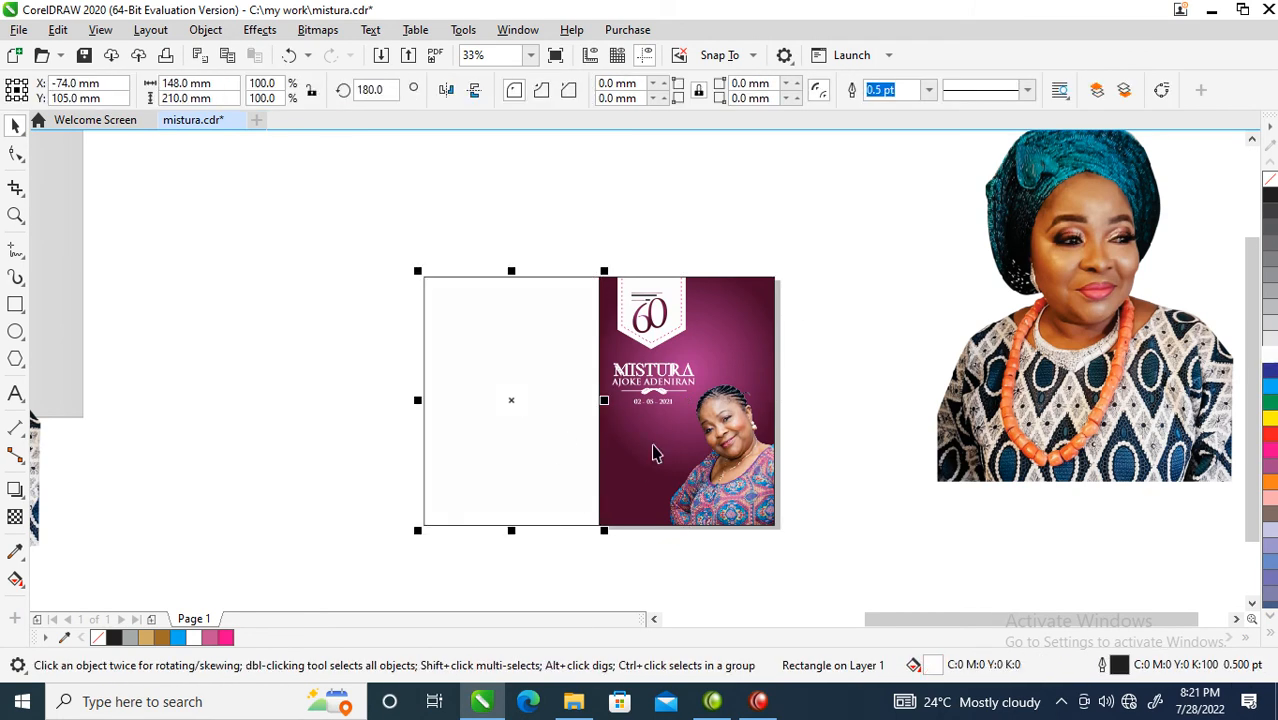
{"action": "left_click_drag", "start_coordinate": [588, 341], "coordinate": [555, 300]}
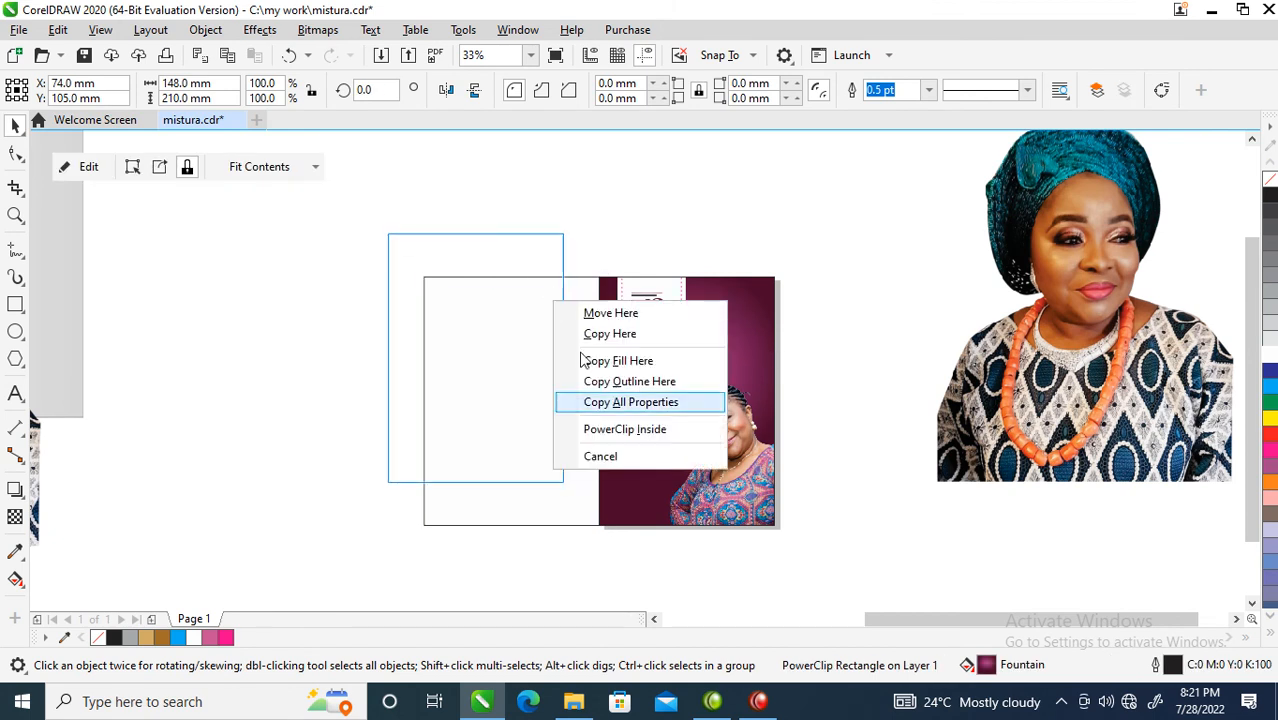
{"action": "left_click", "coordinate": [636, 403]}
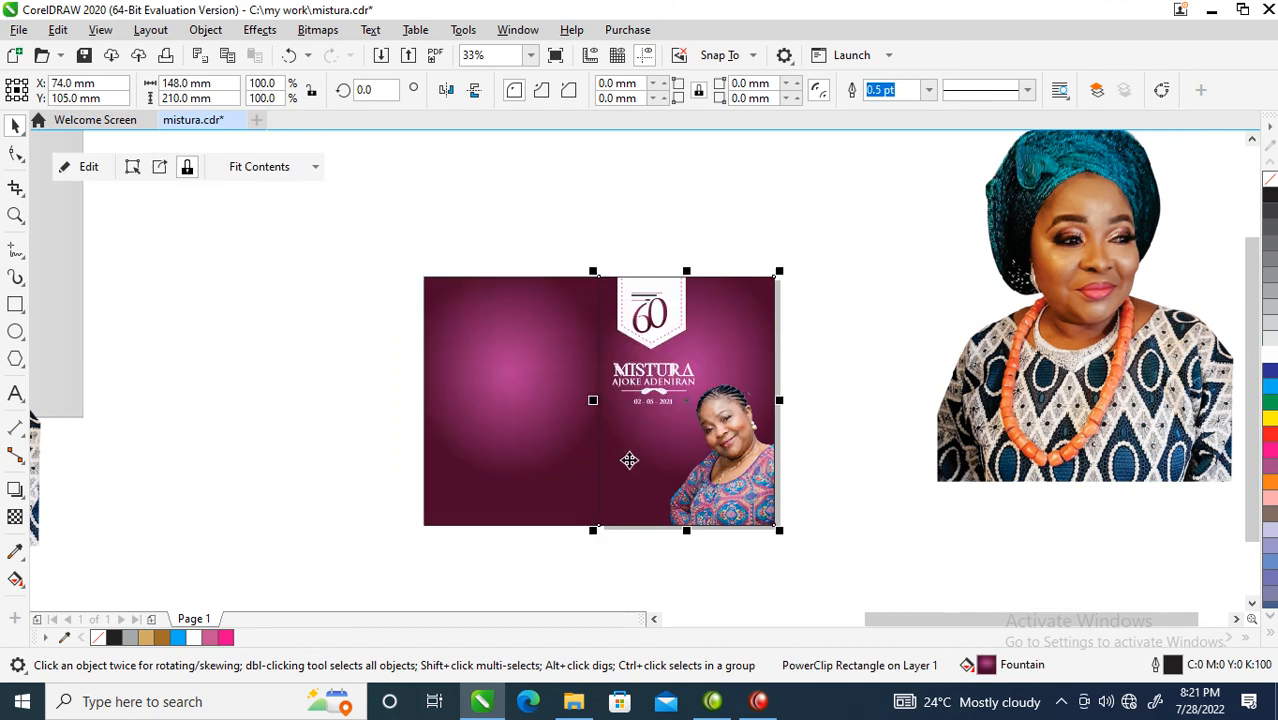
Shift the teal-headwrap portrait slightly lower and add a horizontally mirrored copy of the front cover against its right edge.
{"action": "left_click_drag", "start_coordinate": [1105, 385], "coordinate": [1035, 412]}
{"action": "left_click", "coordinate": [671, 412]}
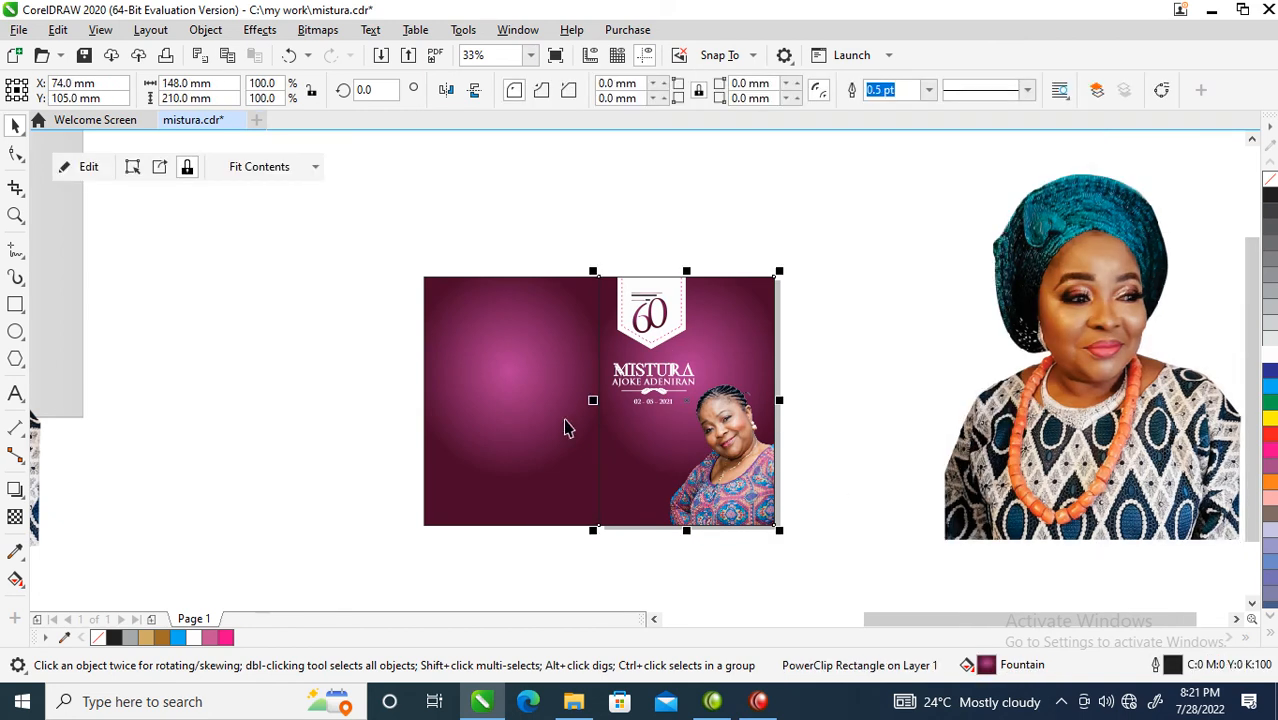
{"action": "left_click_drag", "start_coordinate": [593, 400], "coordinate": [939, 434]}
{"action": "right_click", "coordinate": [900, 446]}
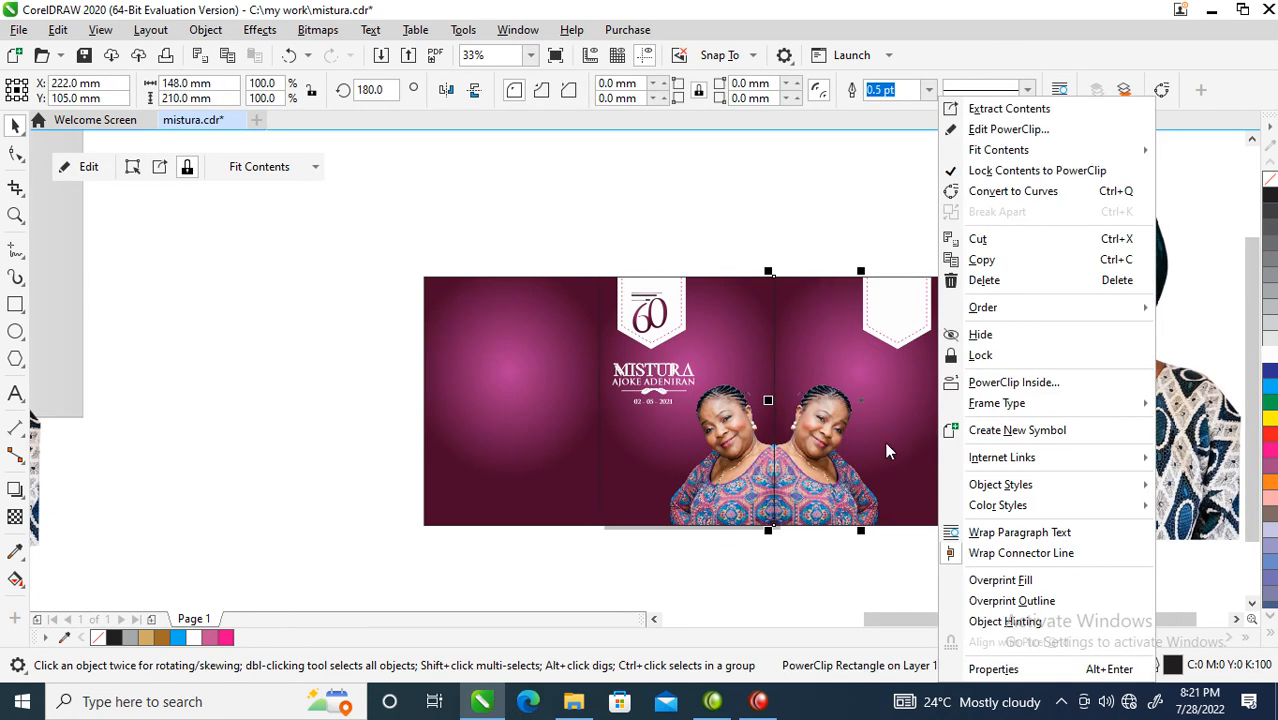
{"action": "key", "text": "Escape"}
Extract the clipped contents from the mirrored cover copy and delete them, leaving an empty gradient panel.
{"action": "right_click", "coordinate": [875, 384]}
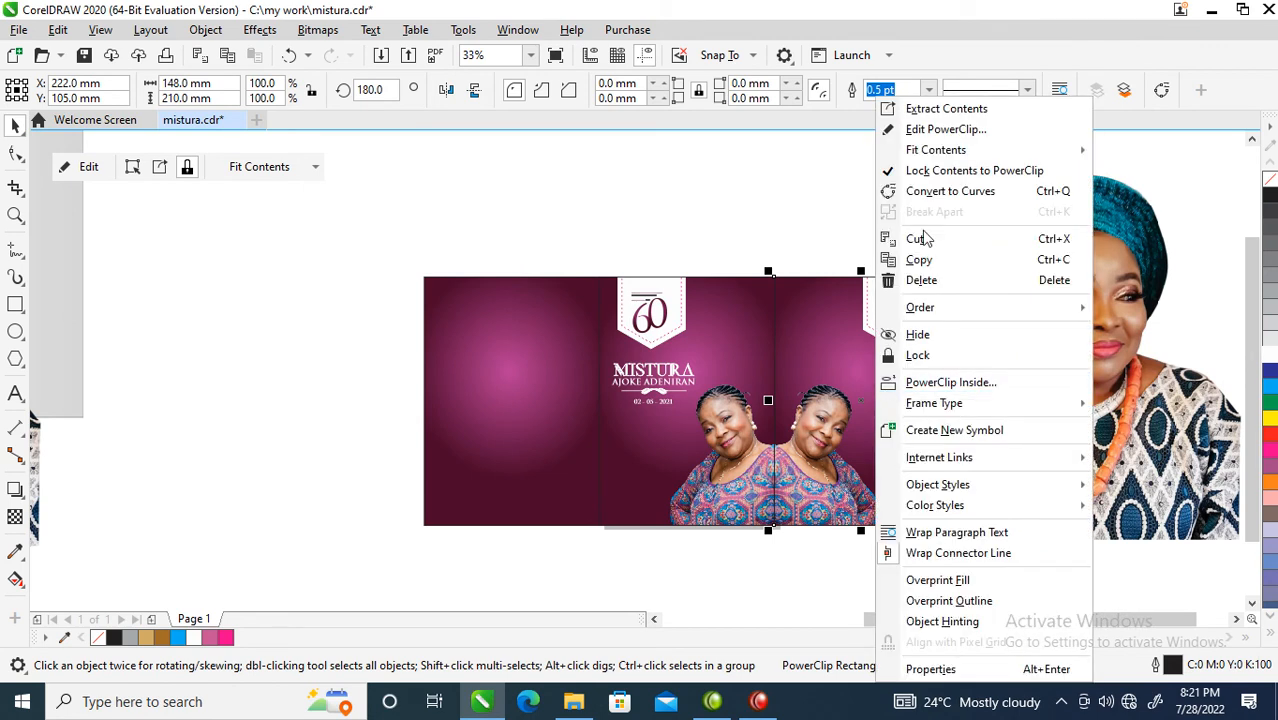
{"action": "left_click", "coordinate": [926, 110]}
{"action": "key", "text": "Delete"}
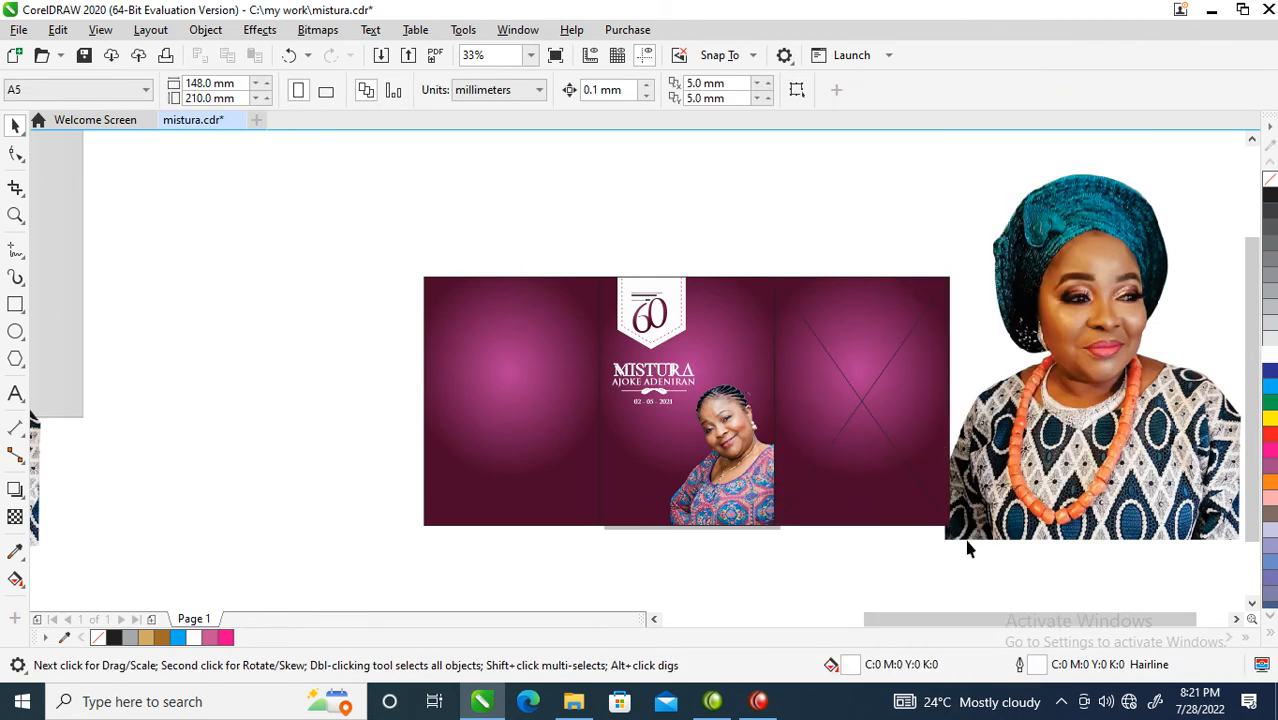
Clip the teal-headwrap portrait into the empty gradient panel, scale it down to the panel's width, and seat it at the lower edge.
{"action": "left_click_drag", "start_coordinate": [1106, 383], "coordinate": [901, 418]}
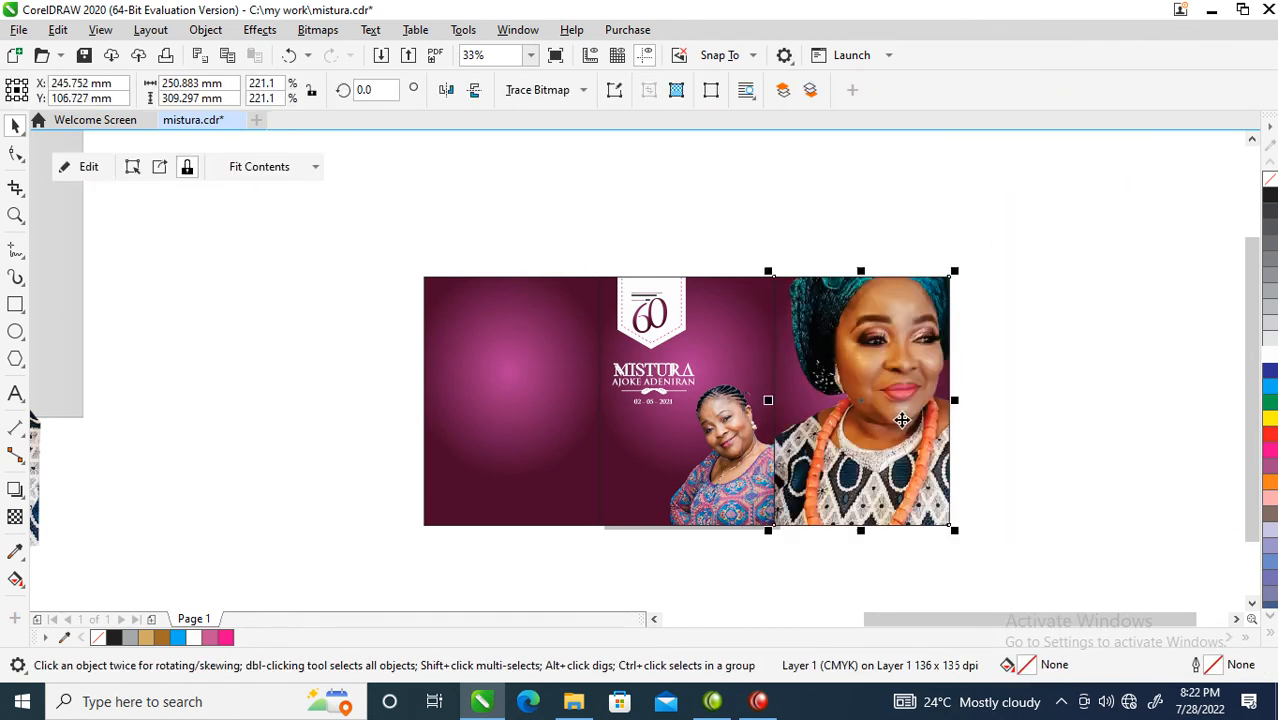
{"action": "left_click", "coordinate": [905, 345], "text": "ctrl"}
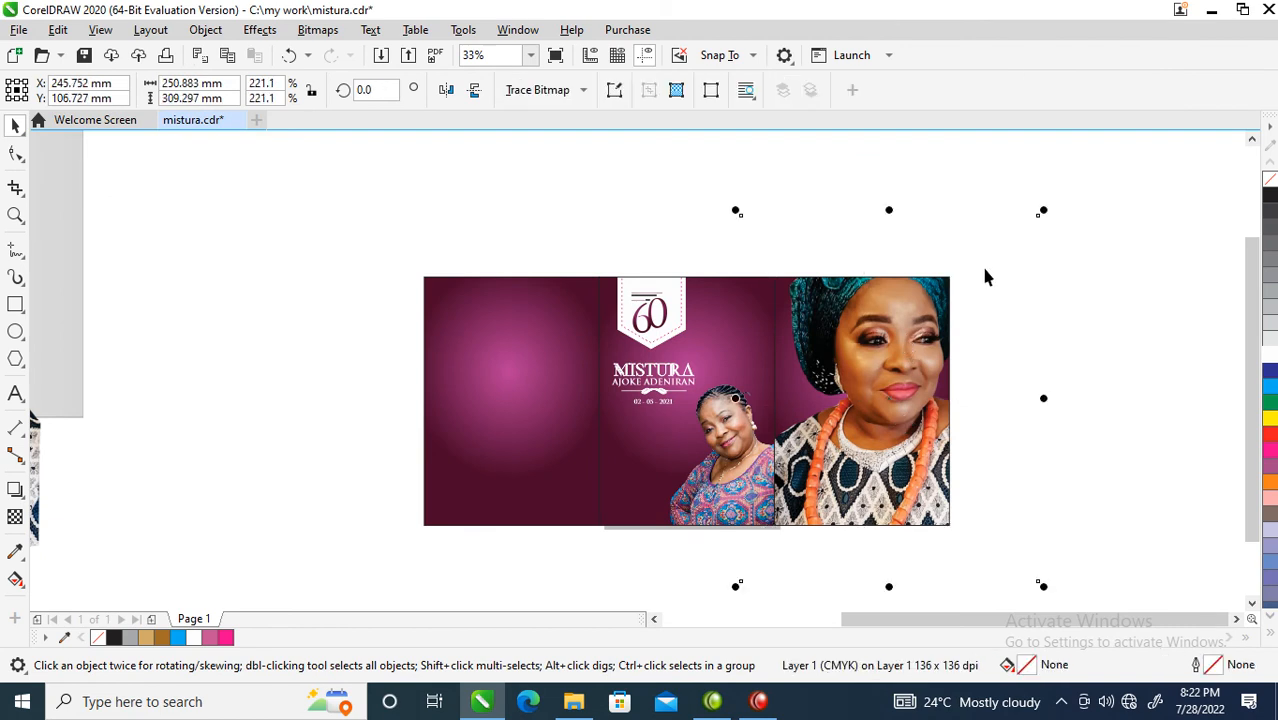
{"action": "left_click_drag", "start_coordinate": [1046, 210], "coordinate": [998, 357]}
{"action": "left_click_drag", "start_coordinate": [840, 467], "coordinate": [871, 441]}
{"action": "left_click_drag", "start_coordinate": [948, 328], "coordinate": [956, 310]}
{"action": "left_click", "coordinate": [1030, 225]}
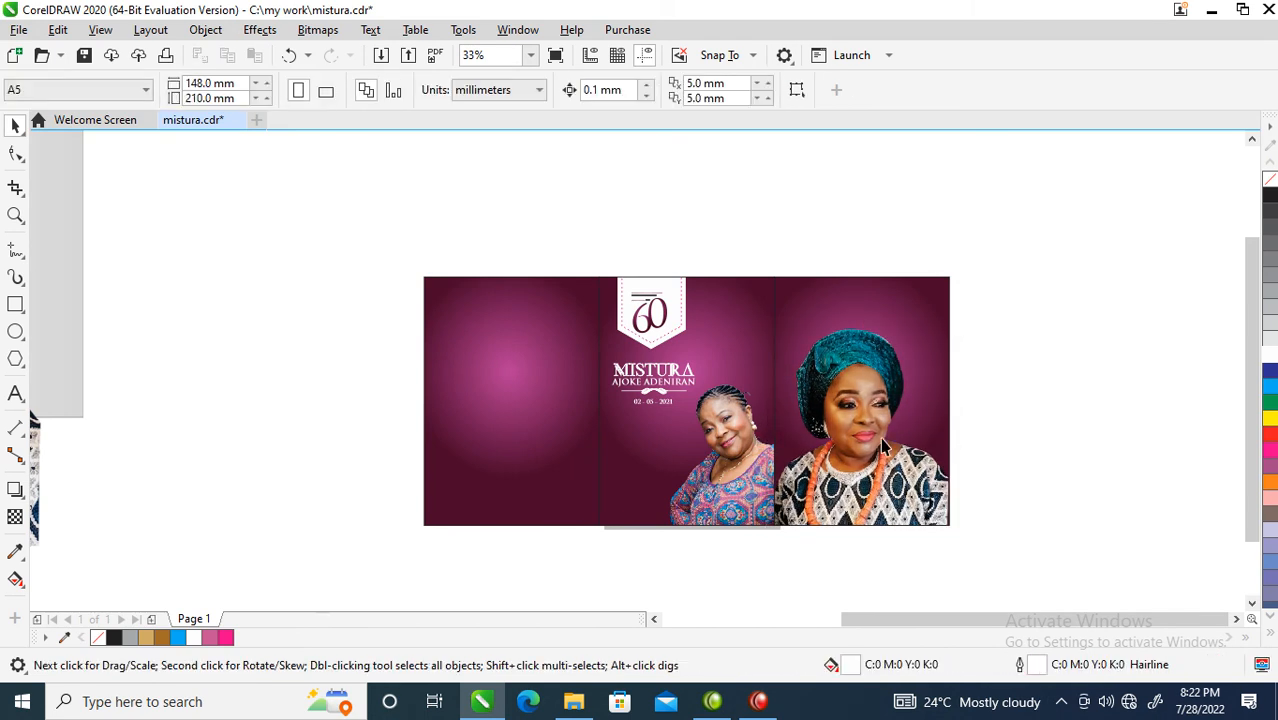
Fill the panel behind the headwrap portrait with teal sampled from the headwrap.
{"action": "left_click", "coordinate": [840, 305]}
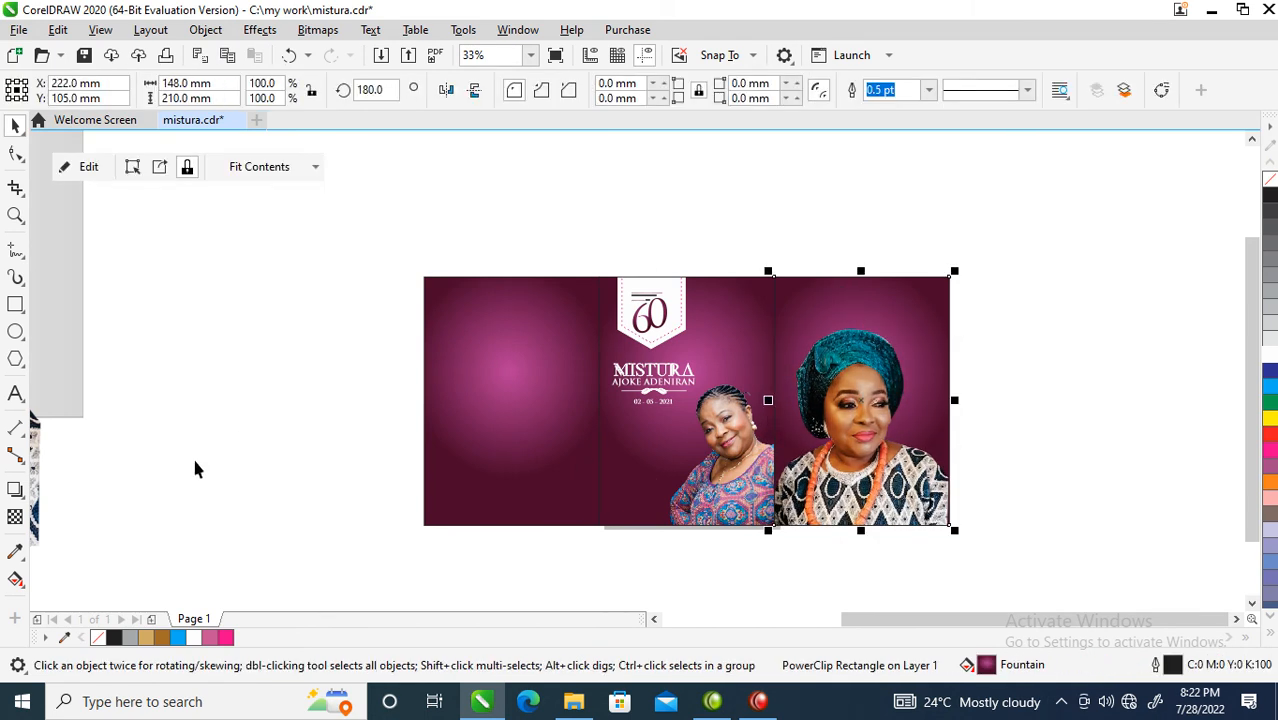
{"action": "left_click", "coordinate": [14, 552]}
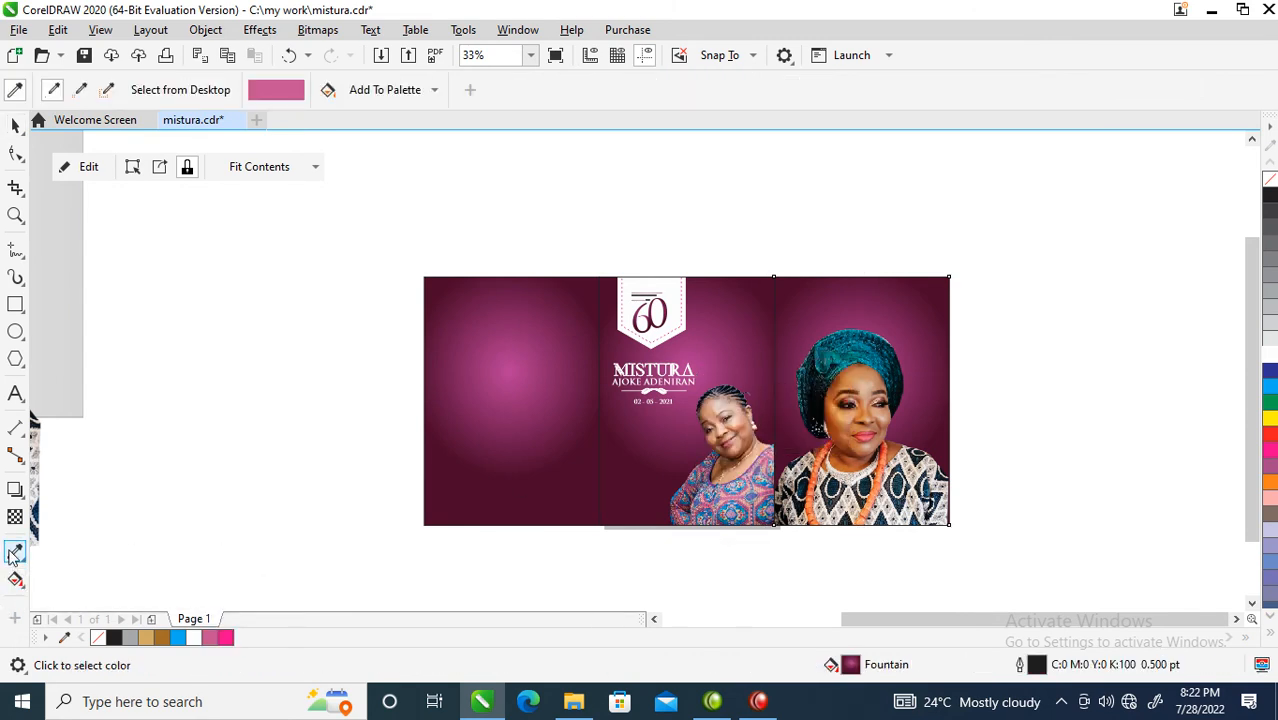
{"action": "left_click", "coordinate": [832, 345]}
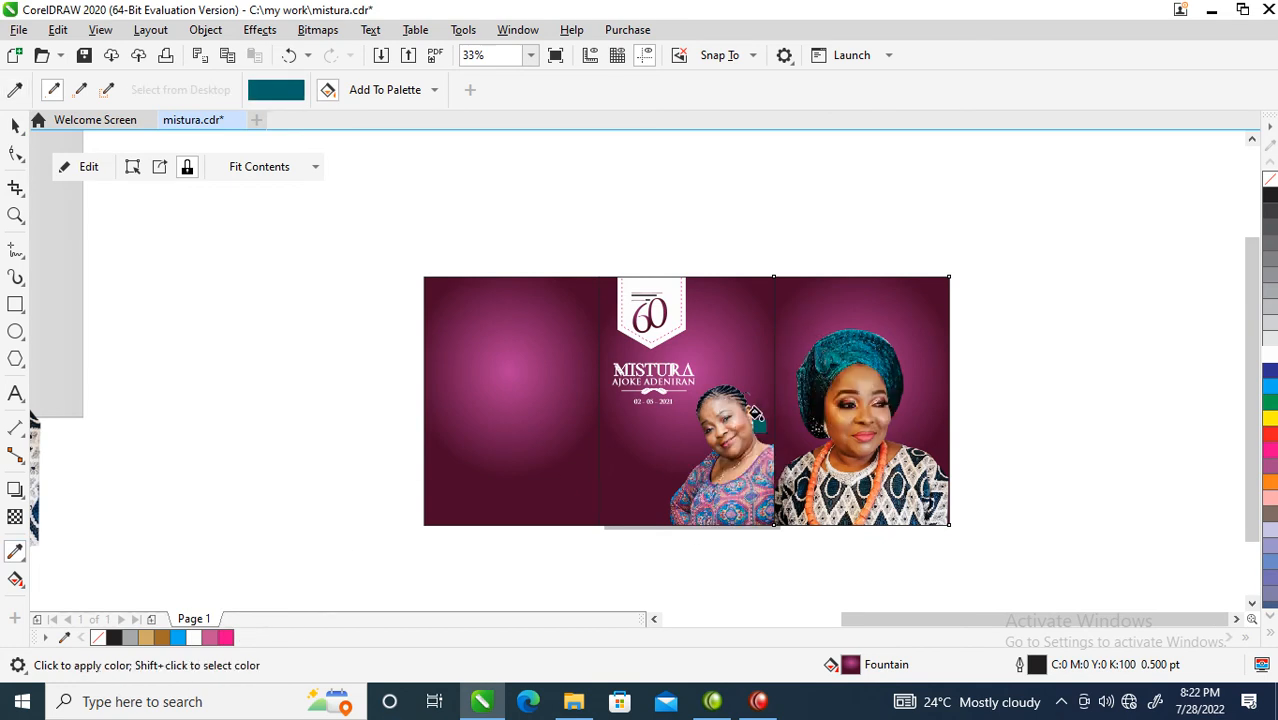
{"action": "left_click", "coordinate": [835, 286]}
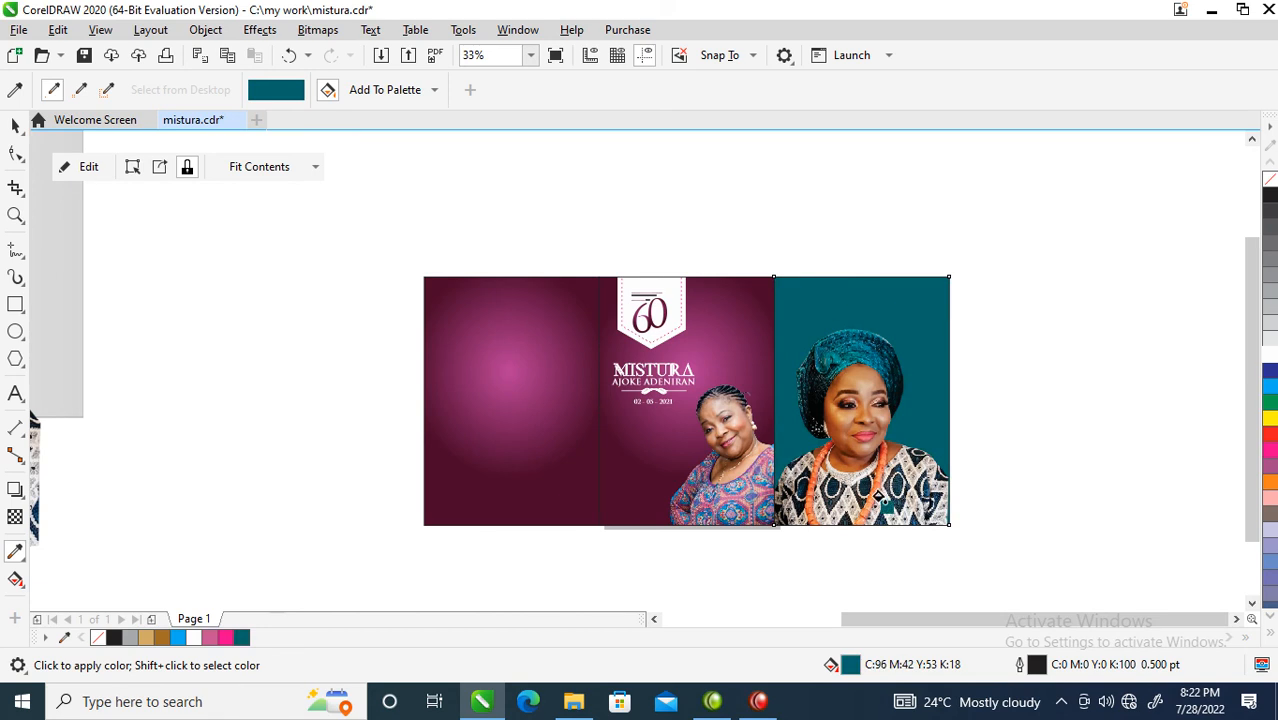
{"action": "key", "text": "space"}
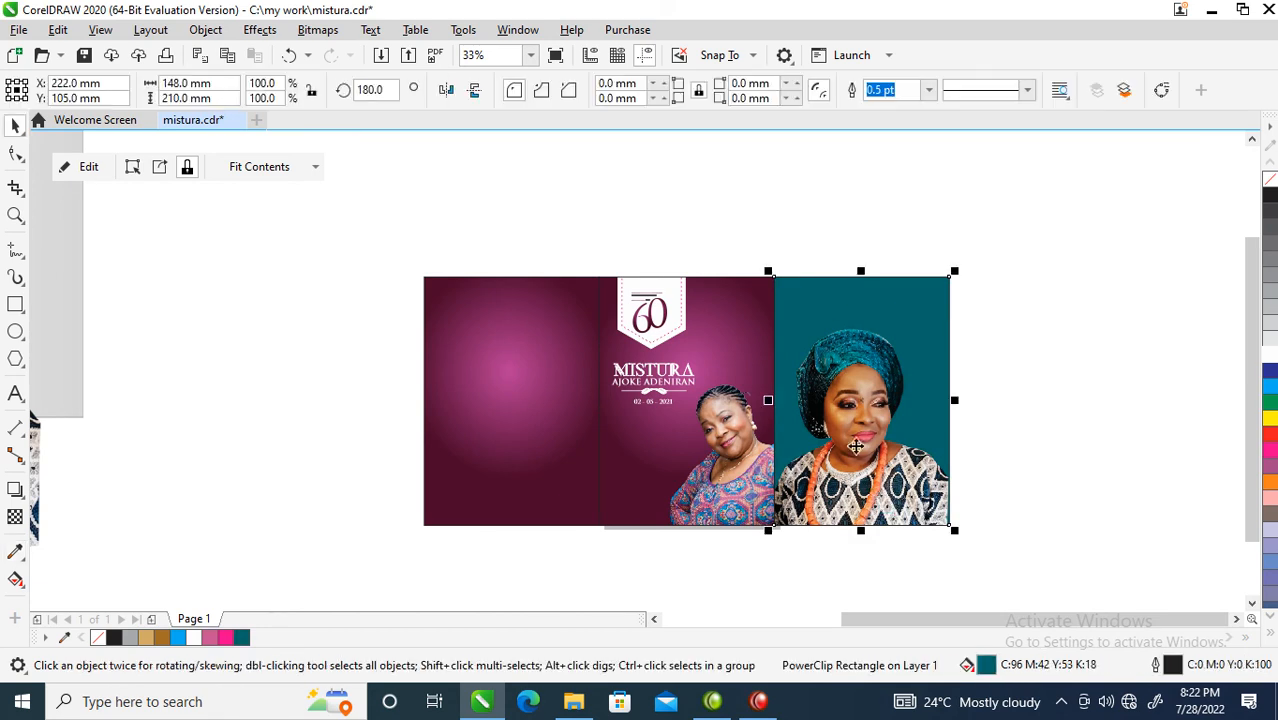
Place a copy of the clipped front-cover panel in the empty space to the left of the back cover.
{"action": "left_click", "coordinate": [500, 383]}
{"action": "key", "text": "z"}
{"action": "left_click_drag", "start_coordinate": [308, 214], "coordinate": [1013, 540]}
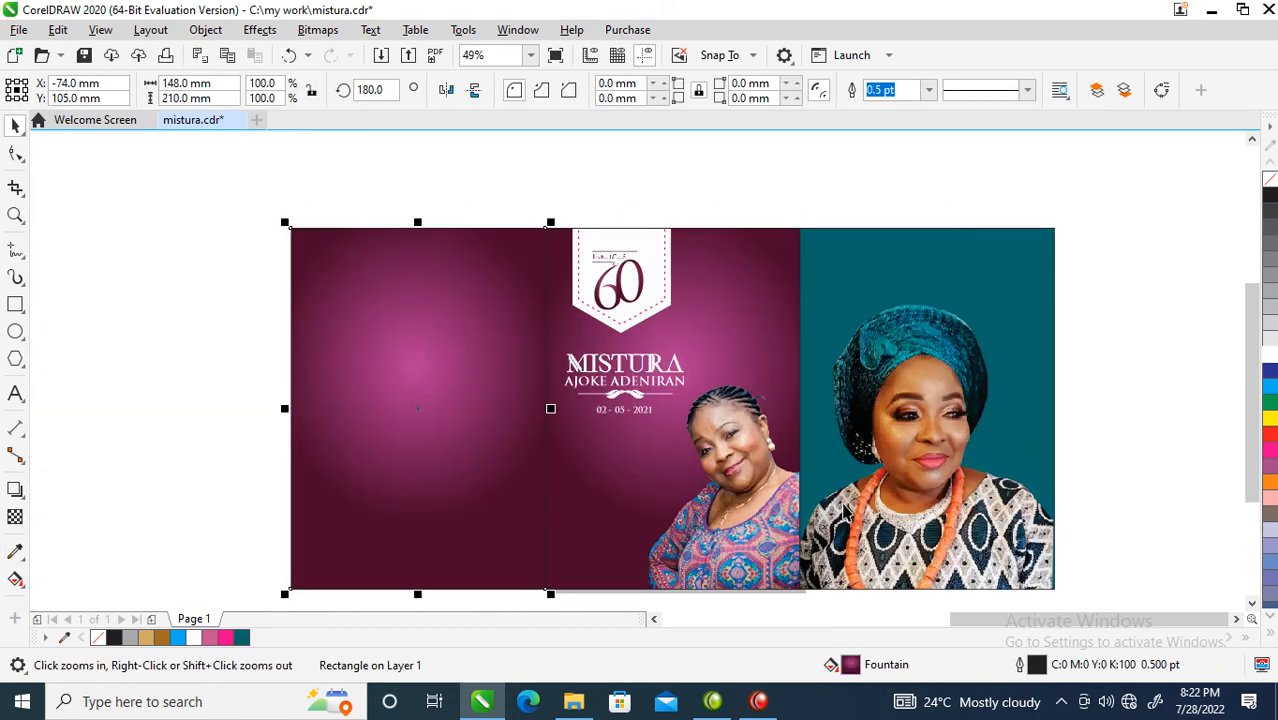
{"action": "left_click_drag", "start_coordinate": [550, 210], "coordinate": [657, 324]}
{"action": "left_click_drag", "start_coordinate": [756, 492], "coordinate": [100, 312]}
{"action": "left_click", "coordinate": [84, 286]}
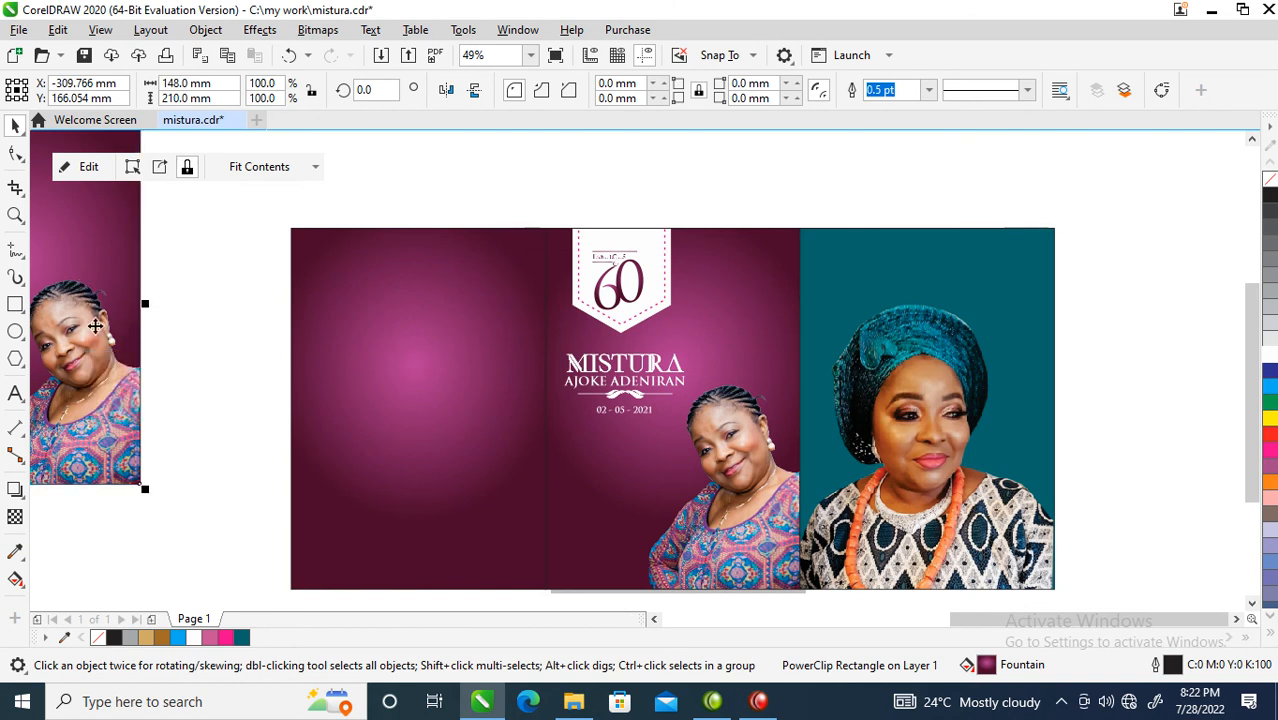
Extract the contents of the spare front-cover copy and move its braided-hair portrait onto the back cover.
{"action": "right_click", "coordinate": [91, 322]}
{"action": "left_click", "coordinate": [165, 108]}
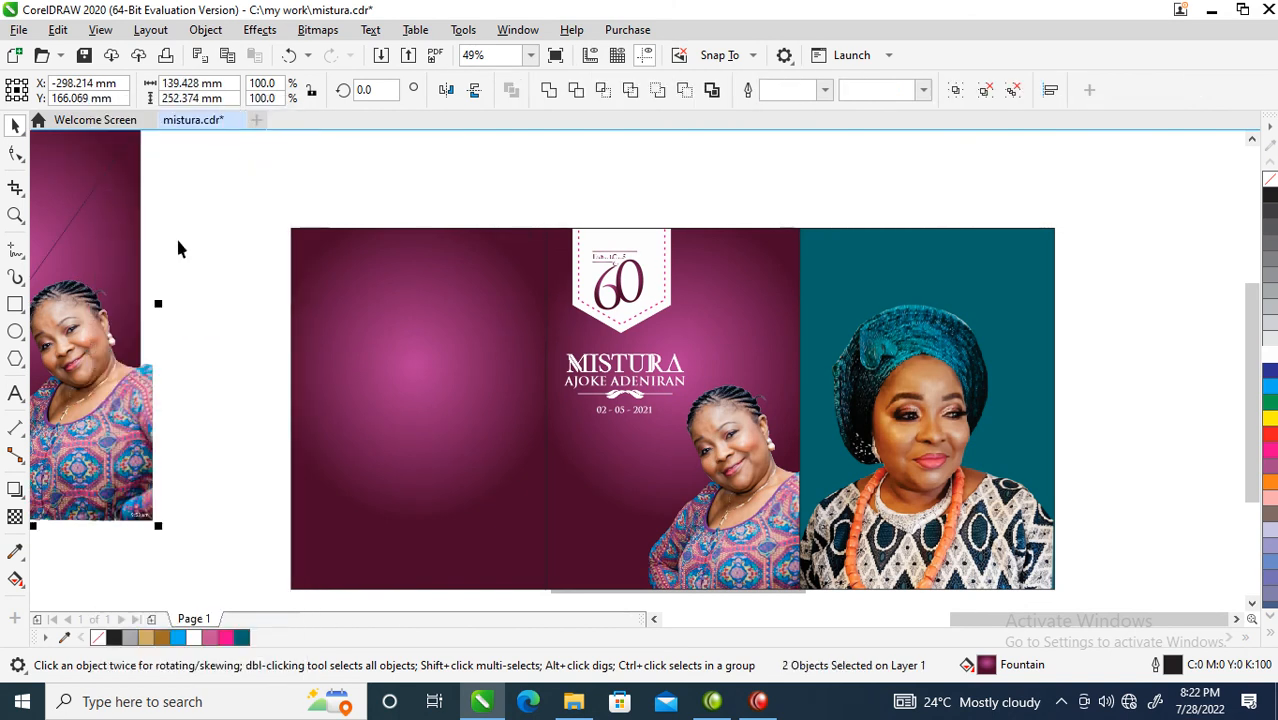
{"action": "left_click_drag", "start_coordinate": [86, 431], "coordinate": [245, 415]}
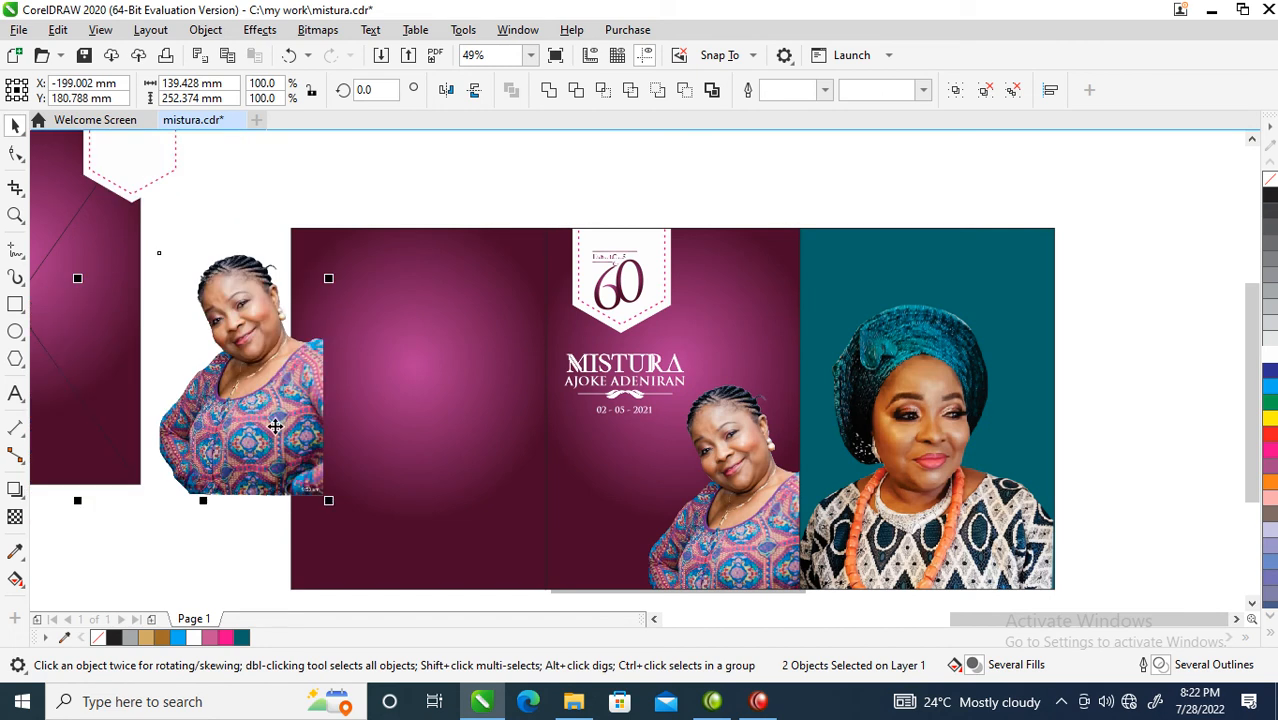
{"action": "left_click", "coordinate": [277, 176]}
{"action": "left_click_drag", "start_coordinate": [251, 345], "coordinate": [454, 372]}
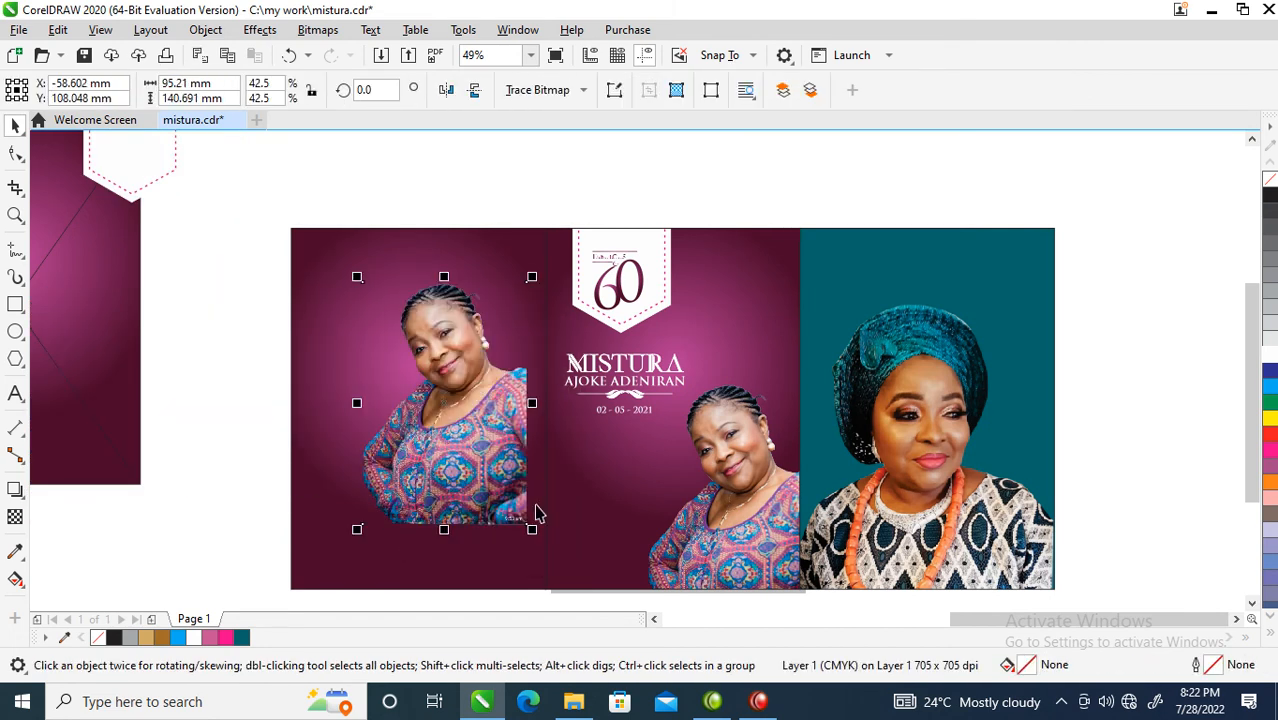
Convert the back-cover portrait to a 300 dpi Grayscale (8-bit) bitmap with anti-aliasing and a transparent background.
{"action": "left_click", "coordinate": [315, 30]}
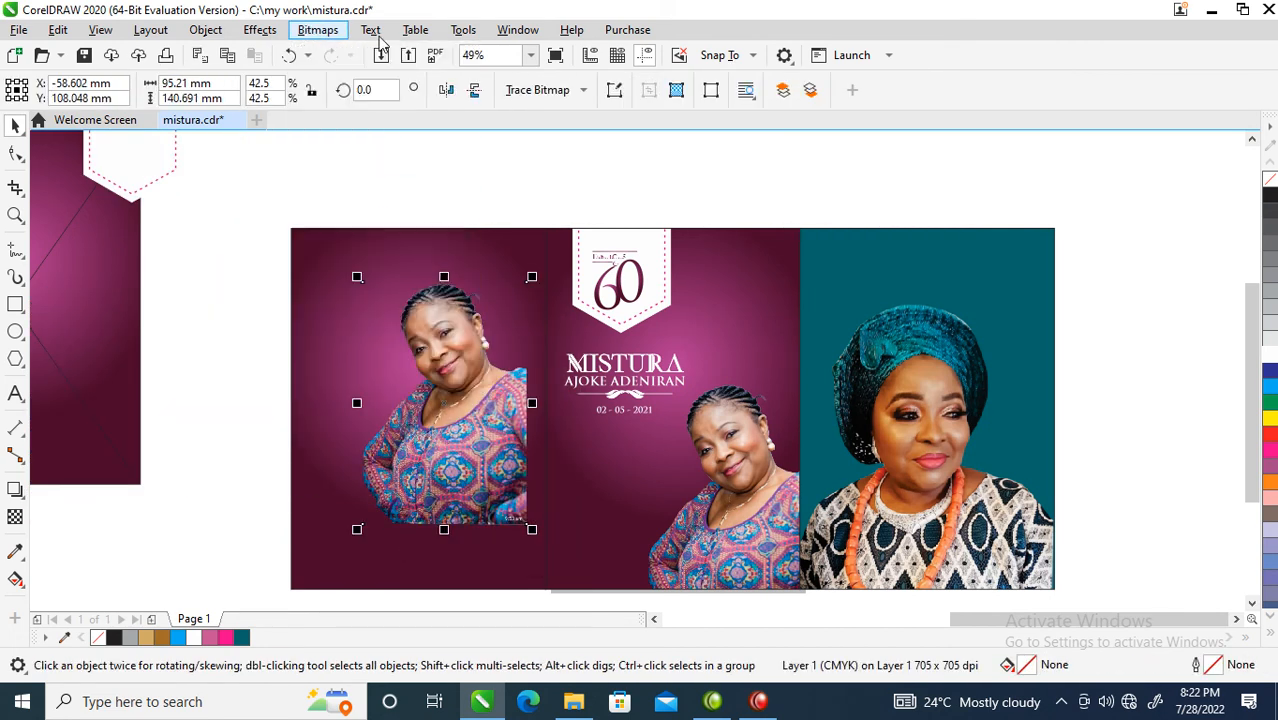
{"action": "mouse_move", "coordinate": [370, 30]}
{"action": "mouse_move", "coordinate": [335, 40]}
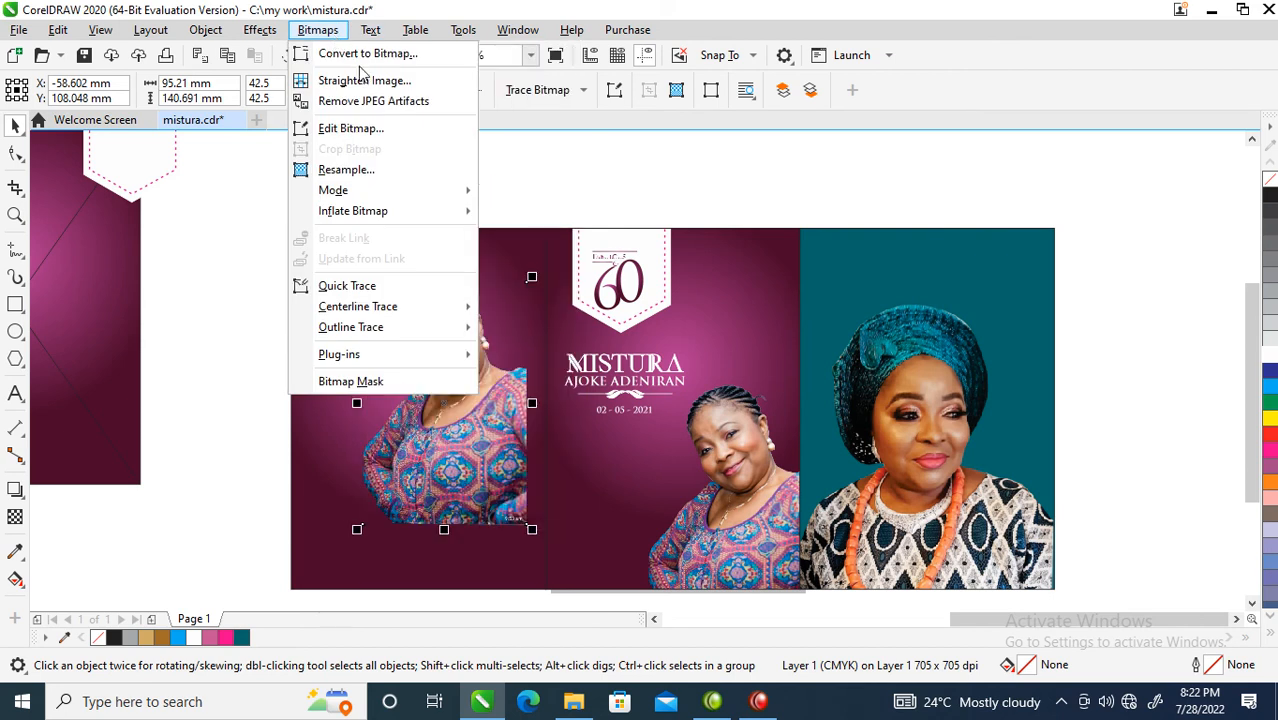
{"action": "left_click", "coordinate": [365, 56]}
{"action": "left_click", "coordinate": [736, 293]}
{"action": "left_click", "coordinate": [747, 337]}
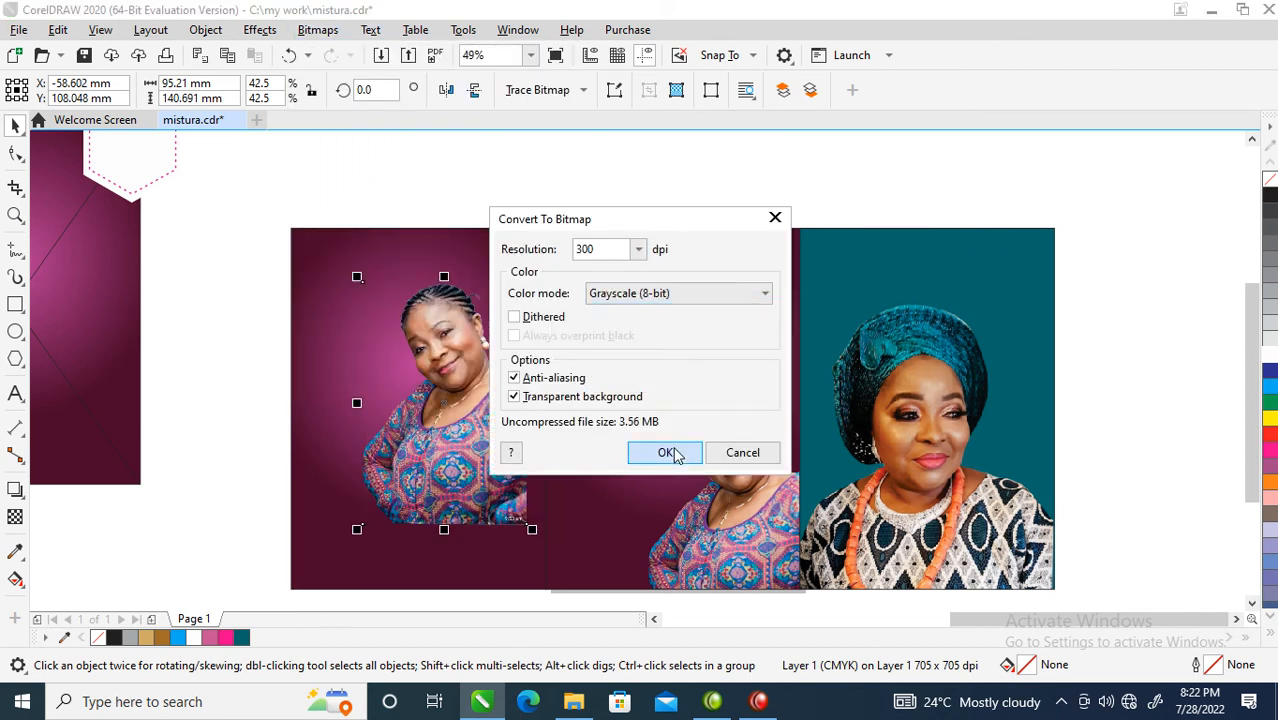
{"action": "left_click", "coordinate": [663, 453]}
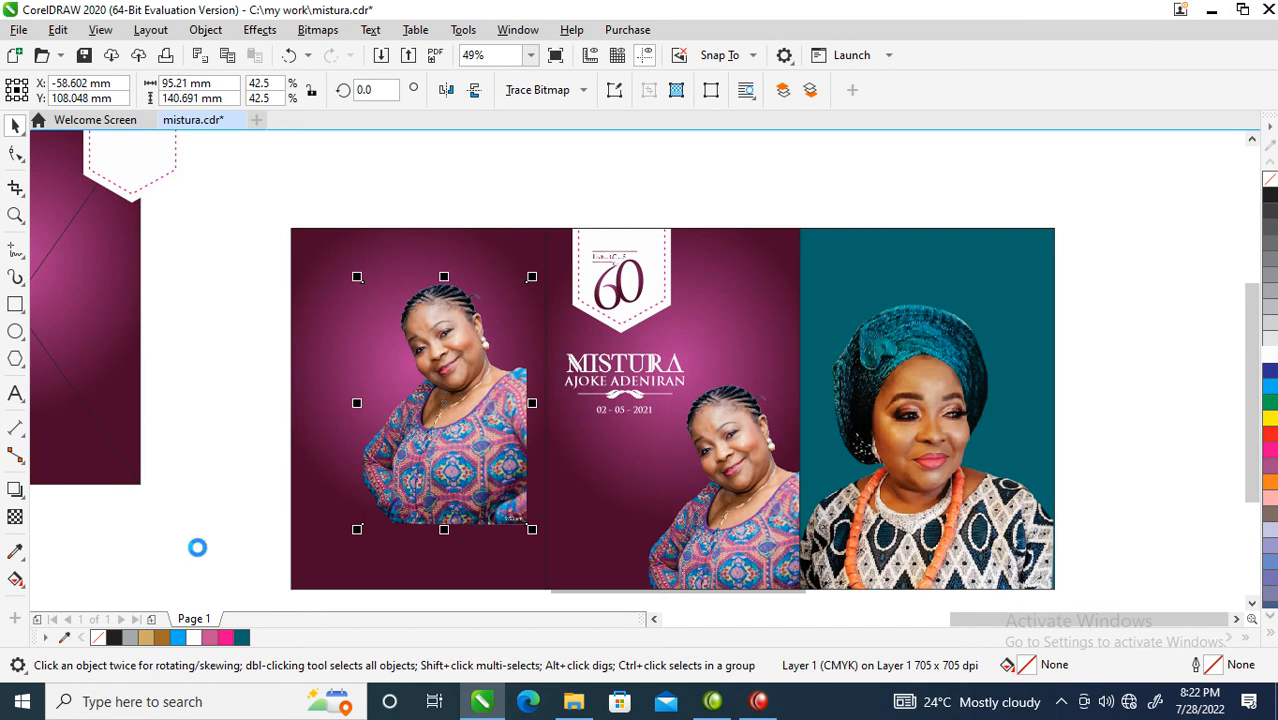
Apply a uniform transparency of 50 to the grayscale portrait with the Subtract merge mode.
{"action": "left_click", "coordinate": [15, 517]}
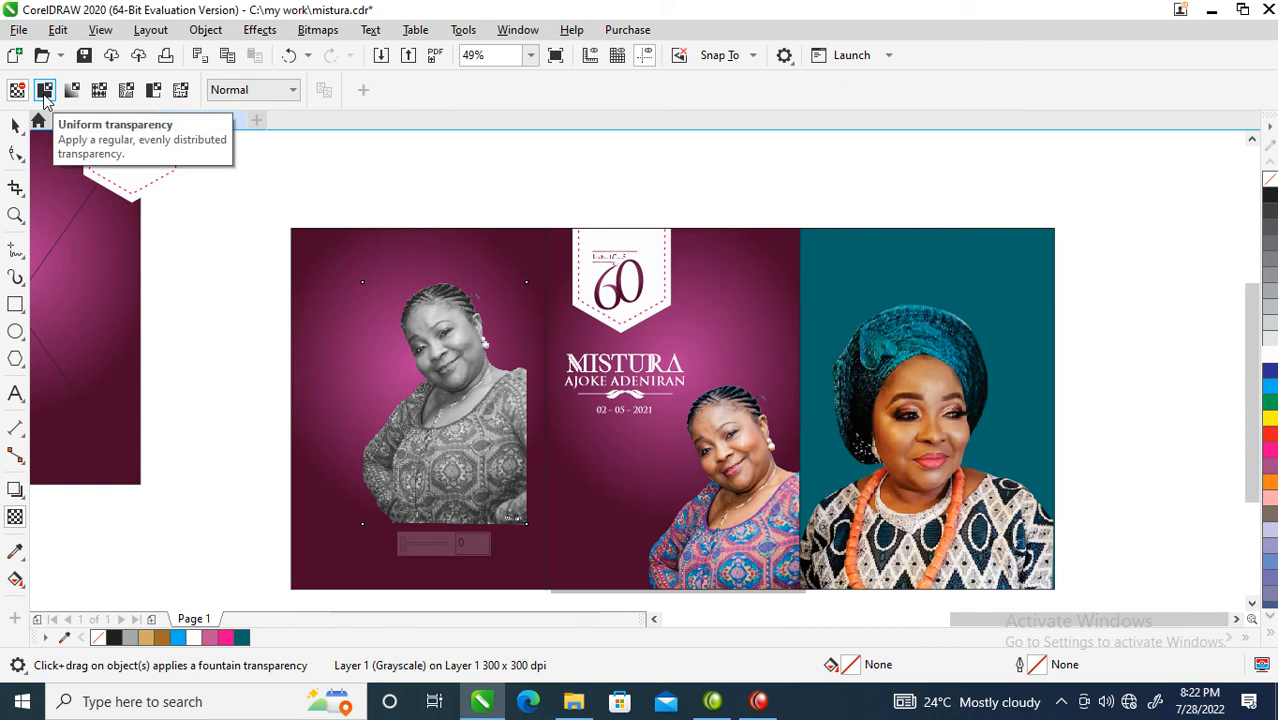
{"action": "left_click", "coordinate": [44, 90]}
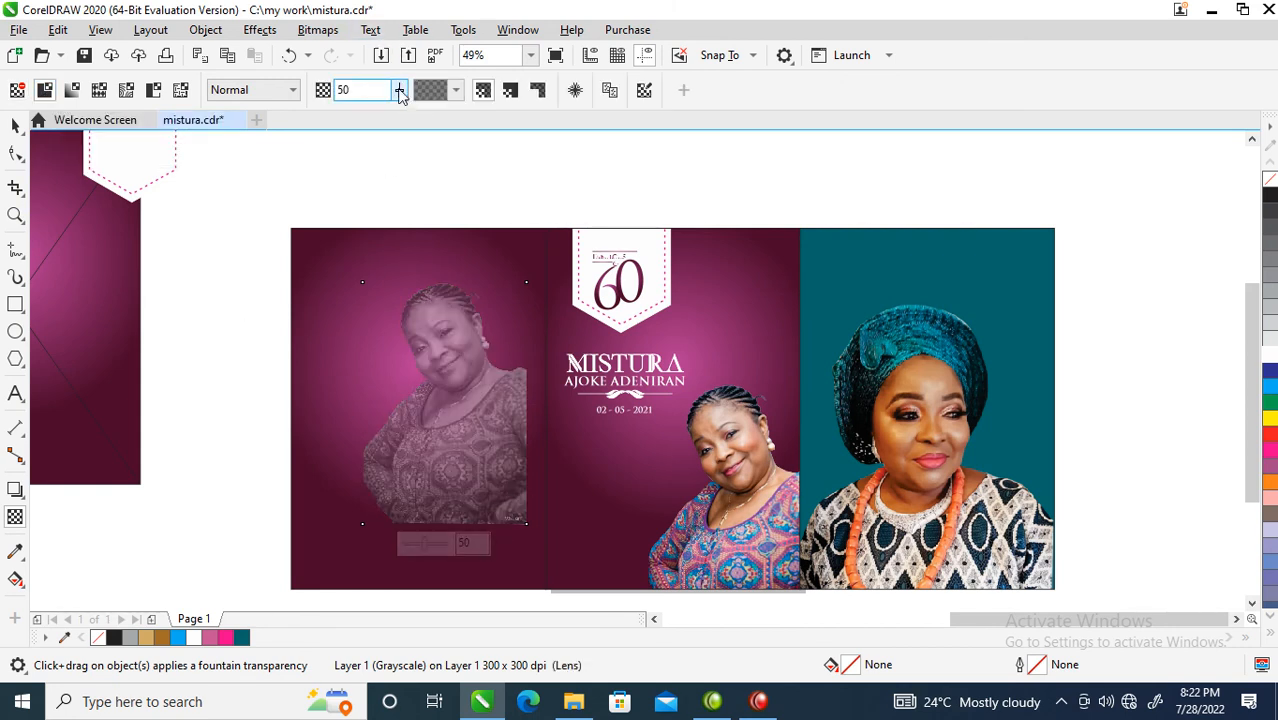
{"action": "left_click", "coordinate": [293, 91]}
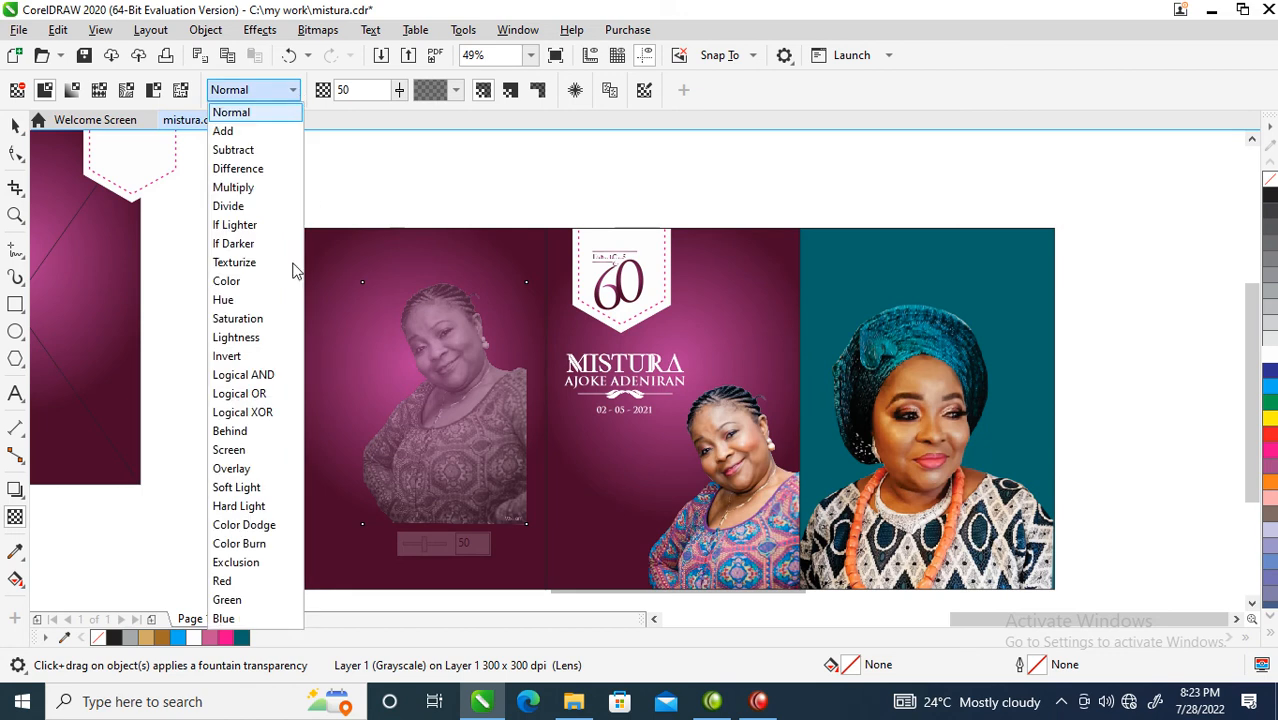
{"action": "left_click", "coordinate": [233, 150]}
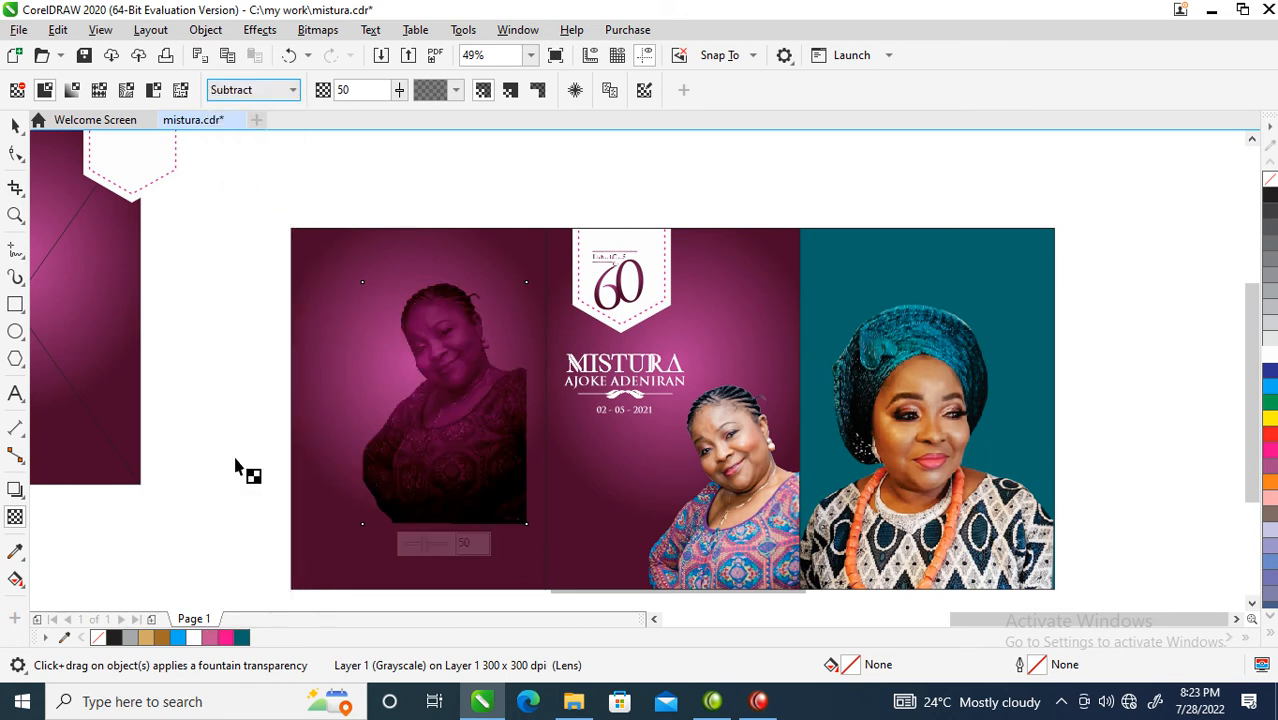
Enlarge the transparent portrait to about 193 x 285 mm and move it down over the back cover.
{"action": "left_click", "coordinate": [15, 125]}
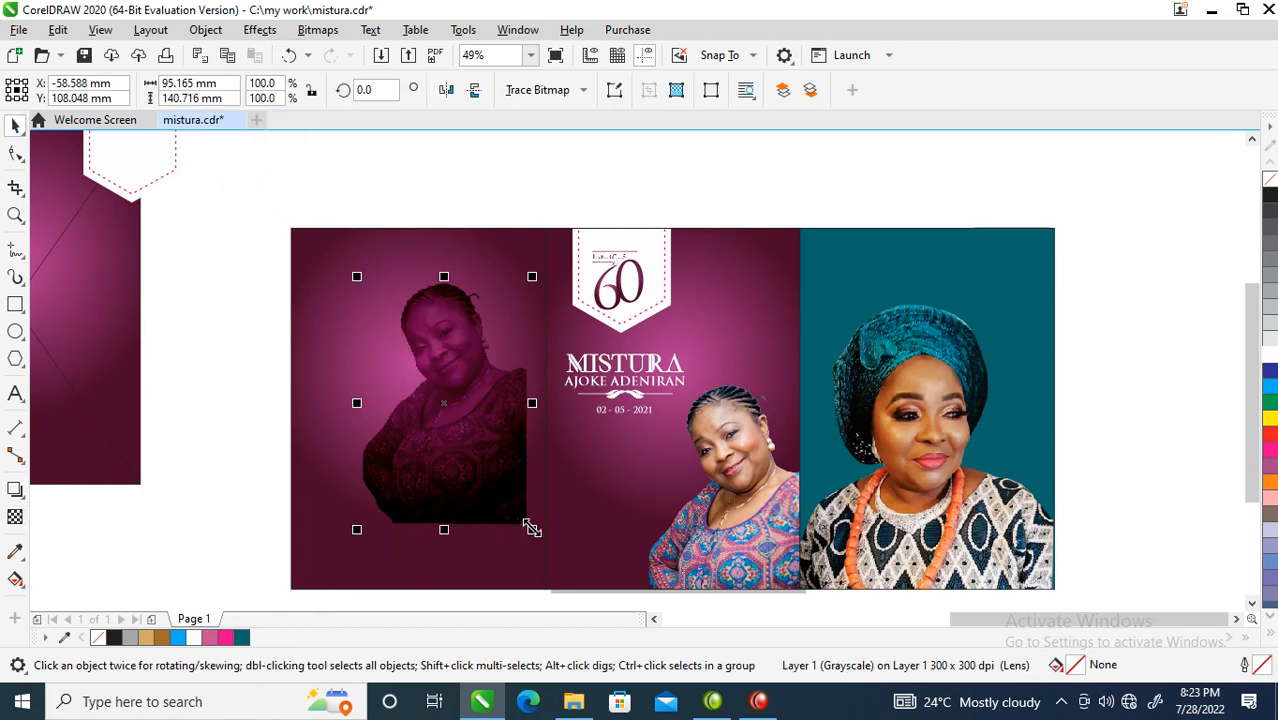
{"action": "left_click_drag", "start_coordinate": [531, 529], "coordinate": [615, 605]}
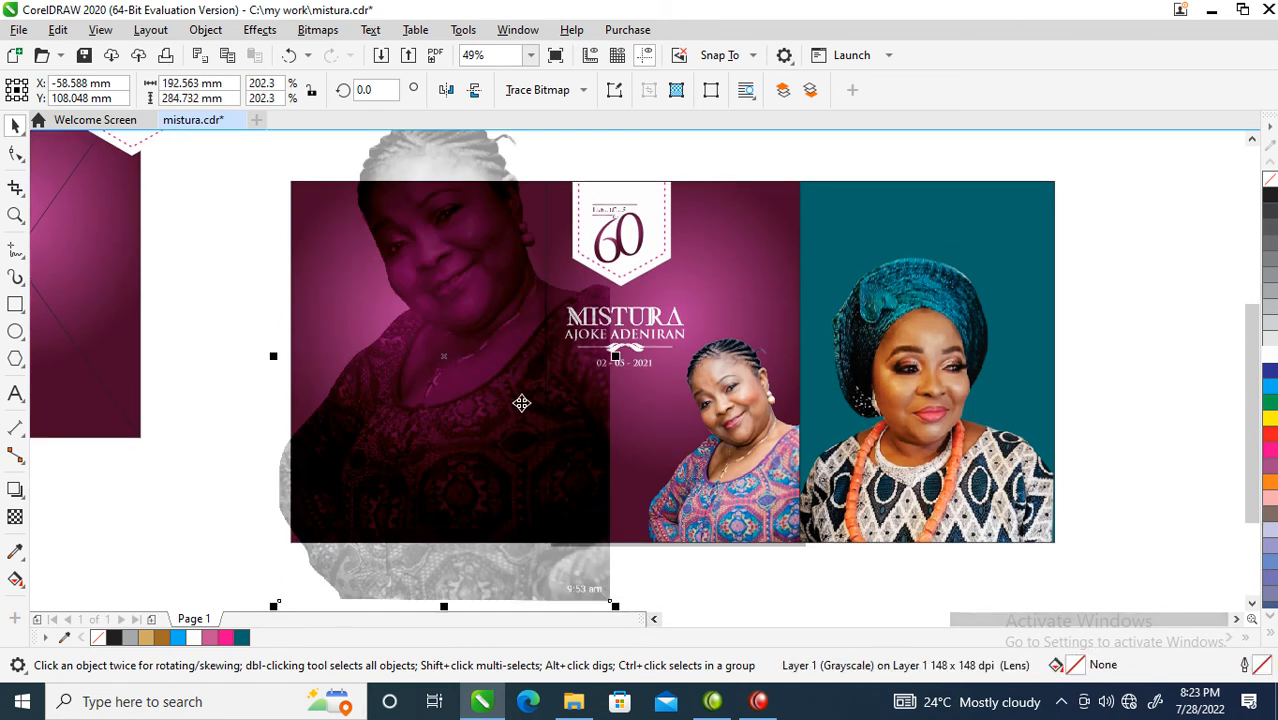
{"action": "left_click_drag", "start_coordinate": [513, 330], "coordinate": [508, 391]}
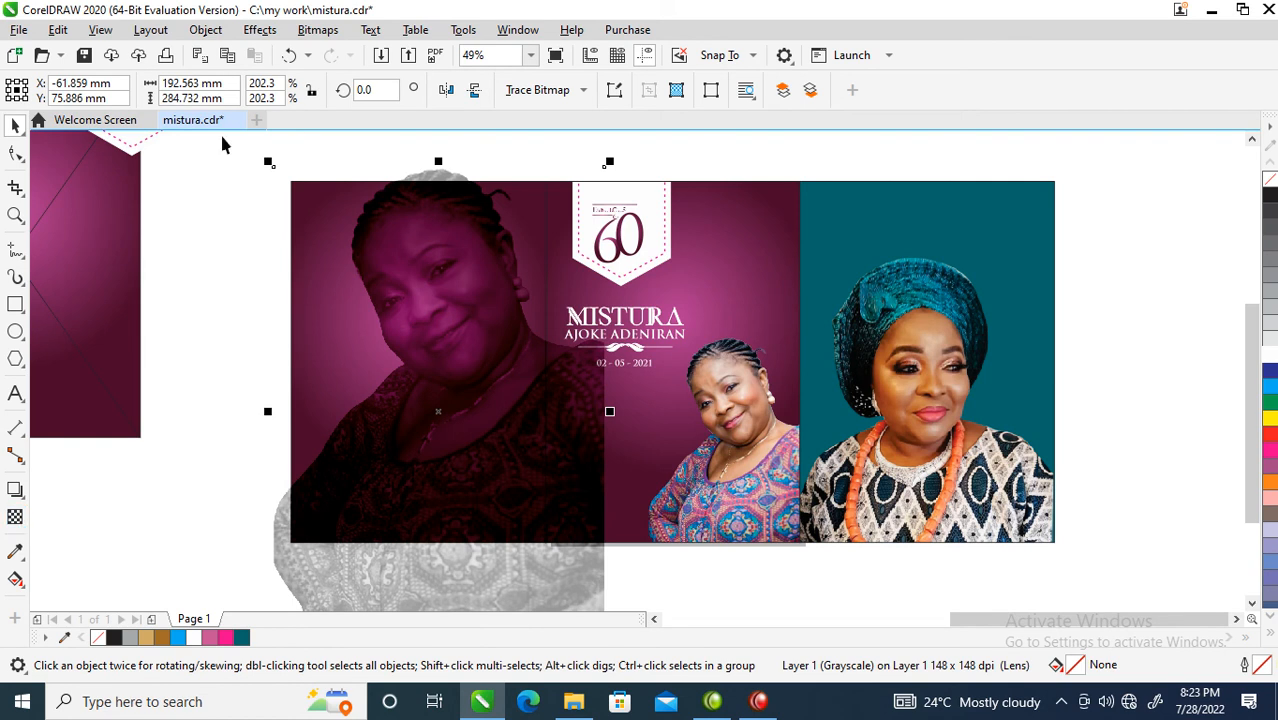
Change the merge mode of the grayscale portrait's transparency to Multiply.
{"action": "left_click", "coordinate": [15, 517]}
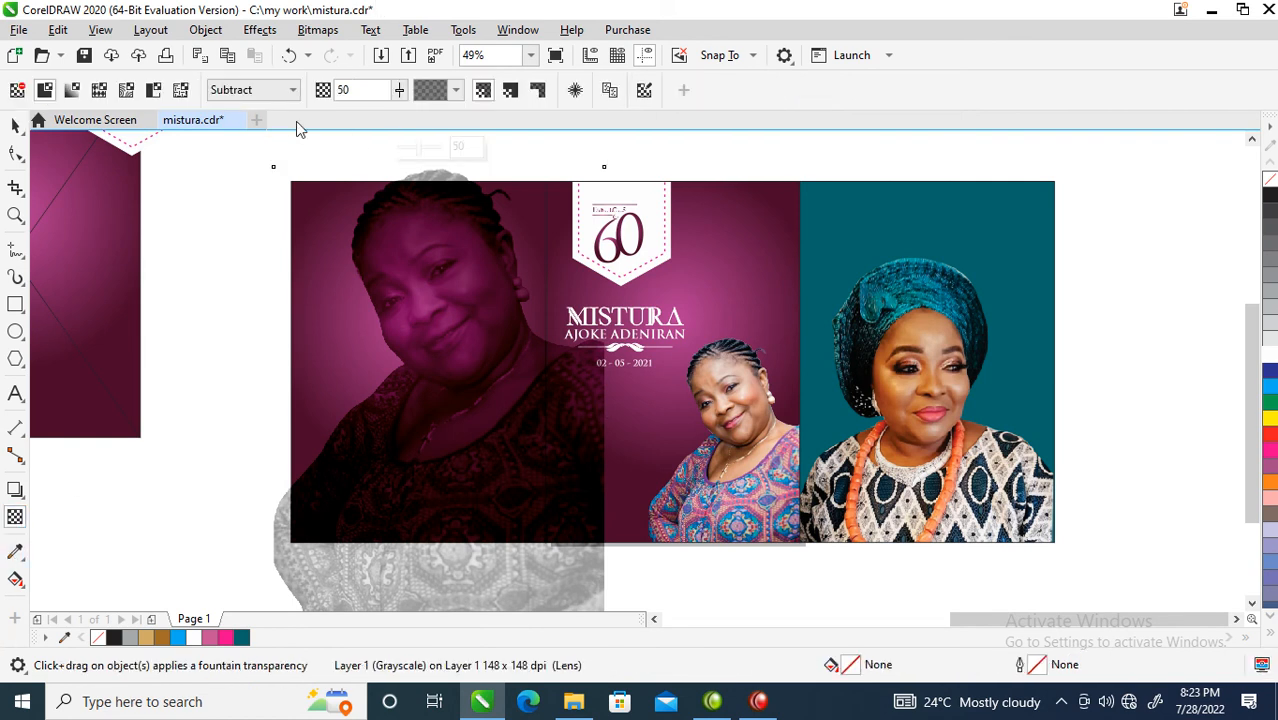
{"action": "left_click", "coordinate": [291, 90]}
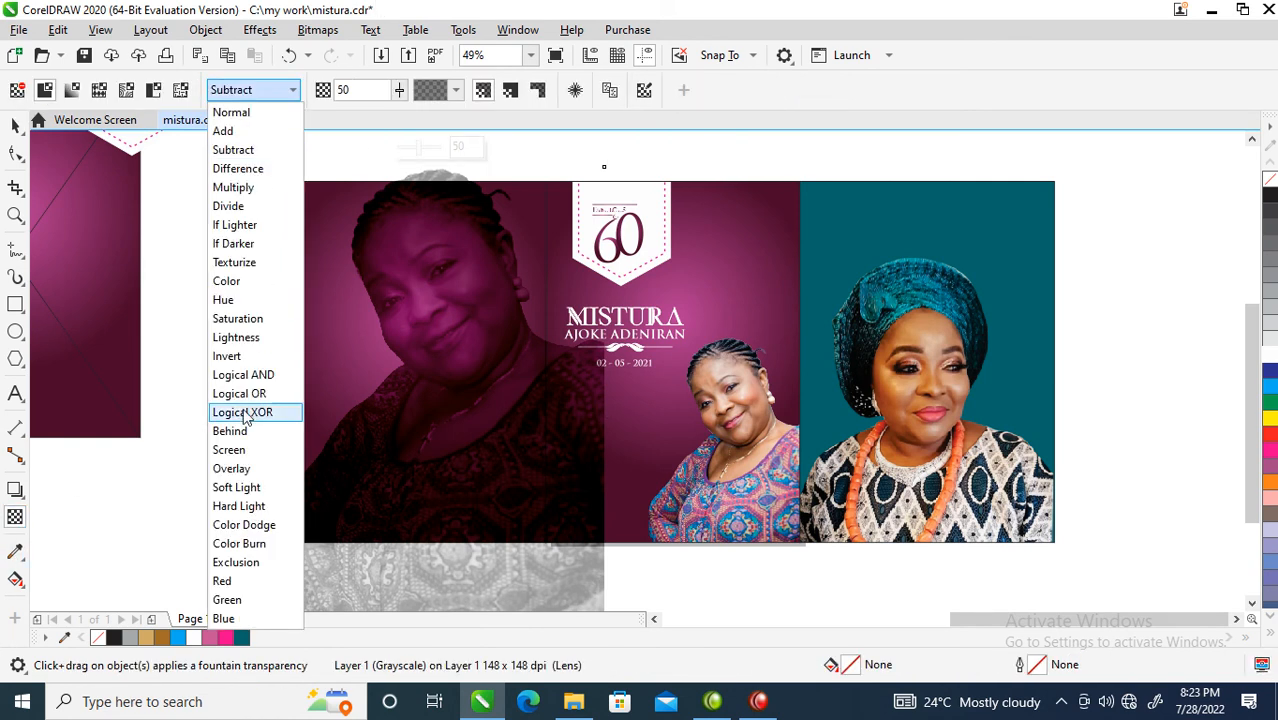
{"action": "left_click", "coordinate": [243, 187]}
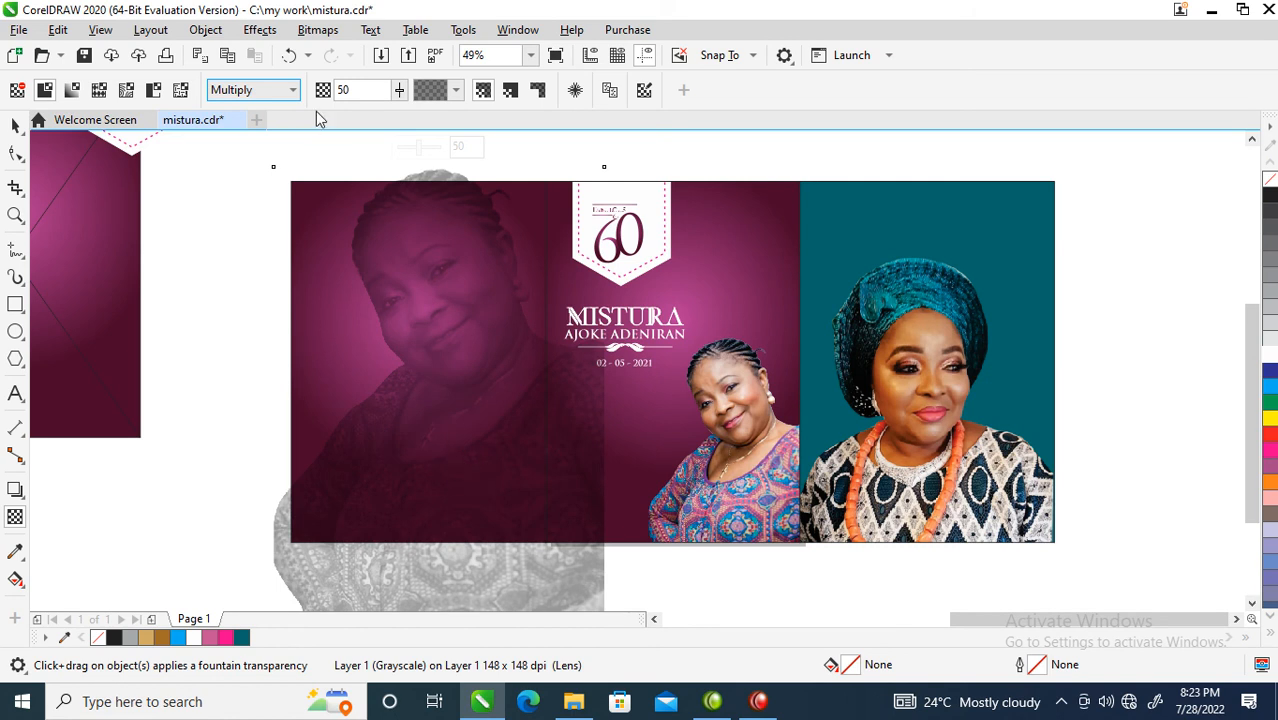
{"action": "key", "text": "F4"}
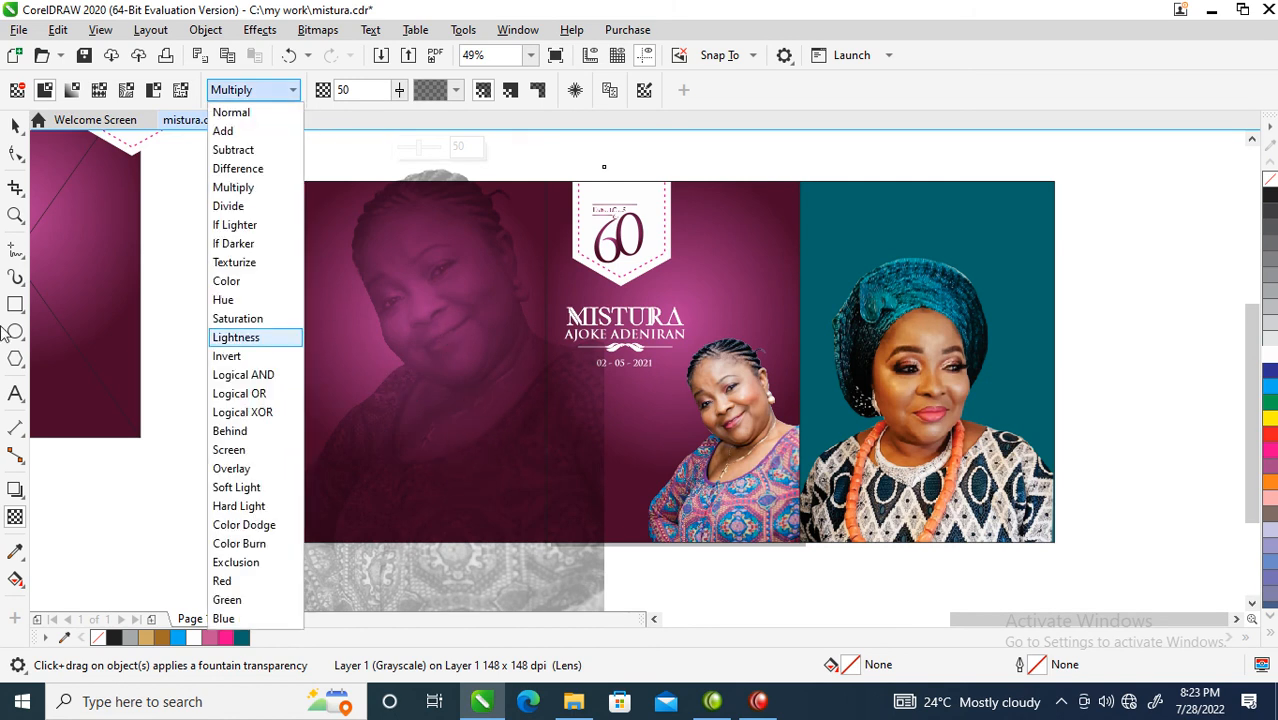
{"action": "key", "text": "Escape"}
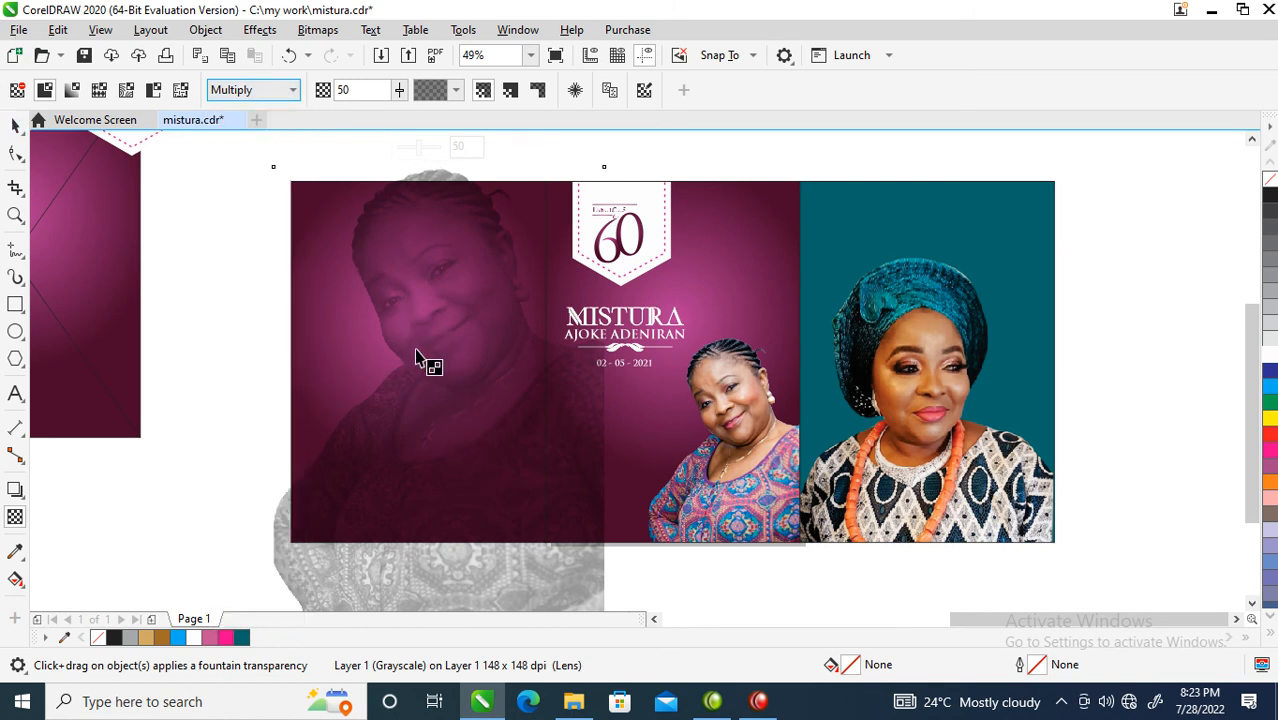
Move the grayscale portrait down and PowerClip it inside the maroon back cover rectangle.
{"action": "left_click", "coordinate": [16, 125]}
{"action": "left_click_drag", "start_coordinate": [499, 393], "coordinate": [500, 395]}
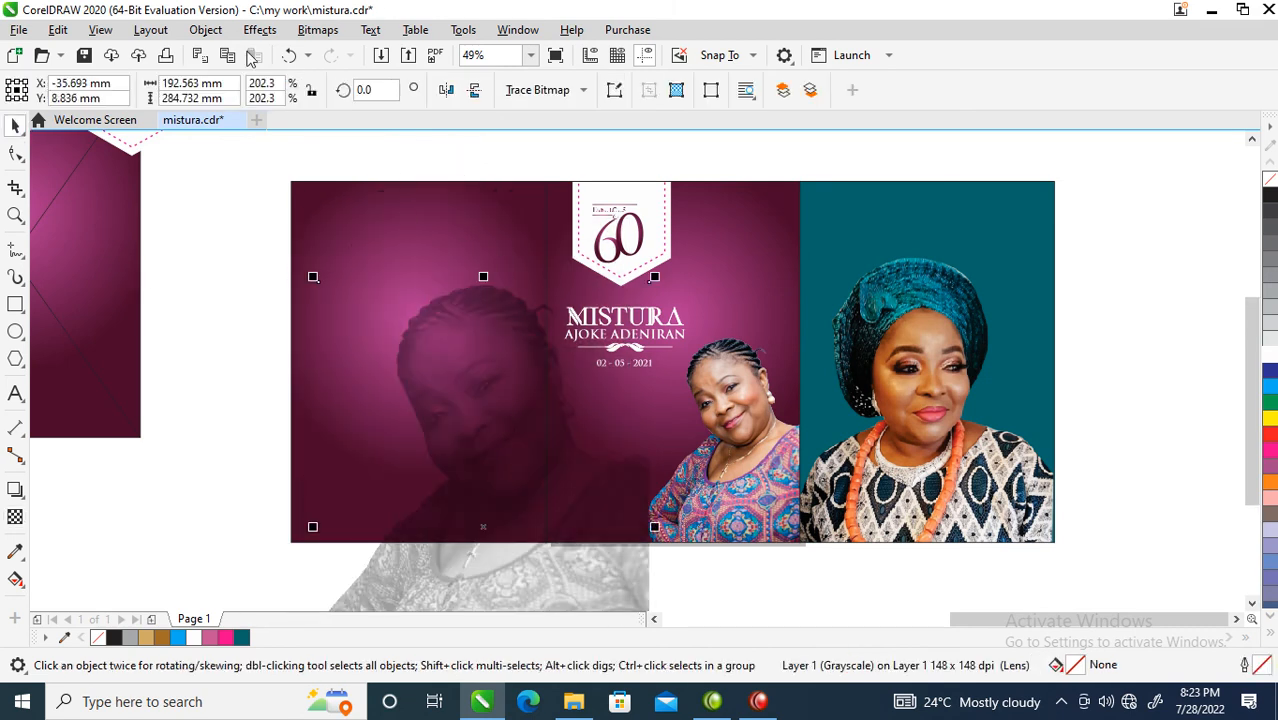
{"action": "left_click", "coordinate": [205, 30]}
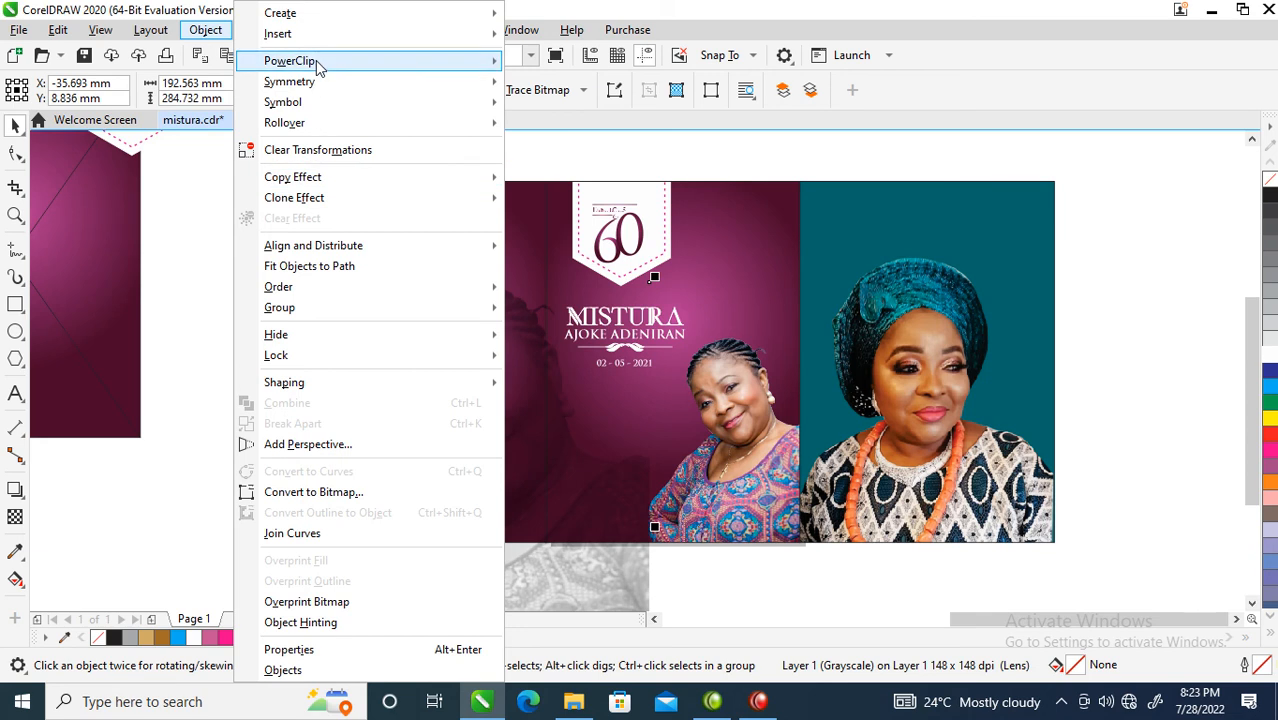
{"action": "mouse_move", "coordinate": [399, 66]}
{"action": "left_click", "coordinate": [640, 68]}
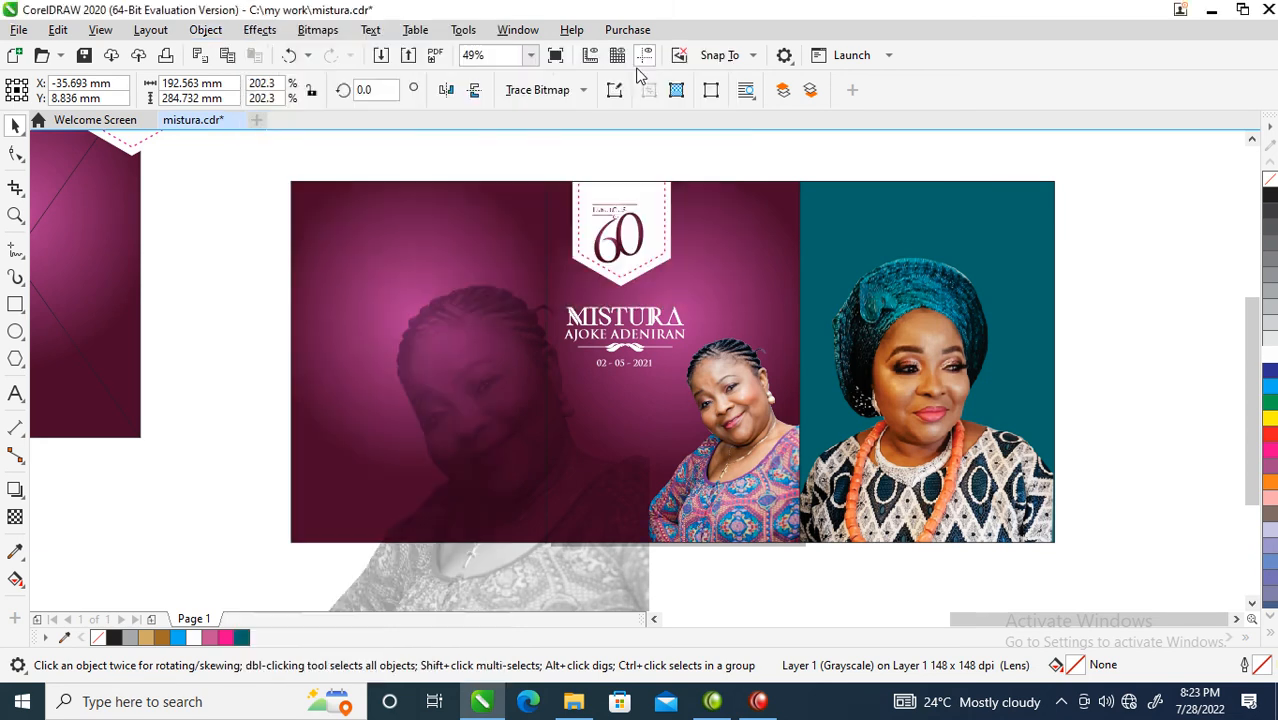
{"action": "left_click", "coordinate": [361, 231]}
Reposition the clipped portrait within the back cover so the head sits near the cover's upper edge.
{"action": "left_click", "coordinate": [508, 451]}
{"action": "left_click_drag", "start_coordinate": [508, 451], "coordinate": [476, 351]}
{"action": "left_click", "coordinate": [1173, 410]}
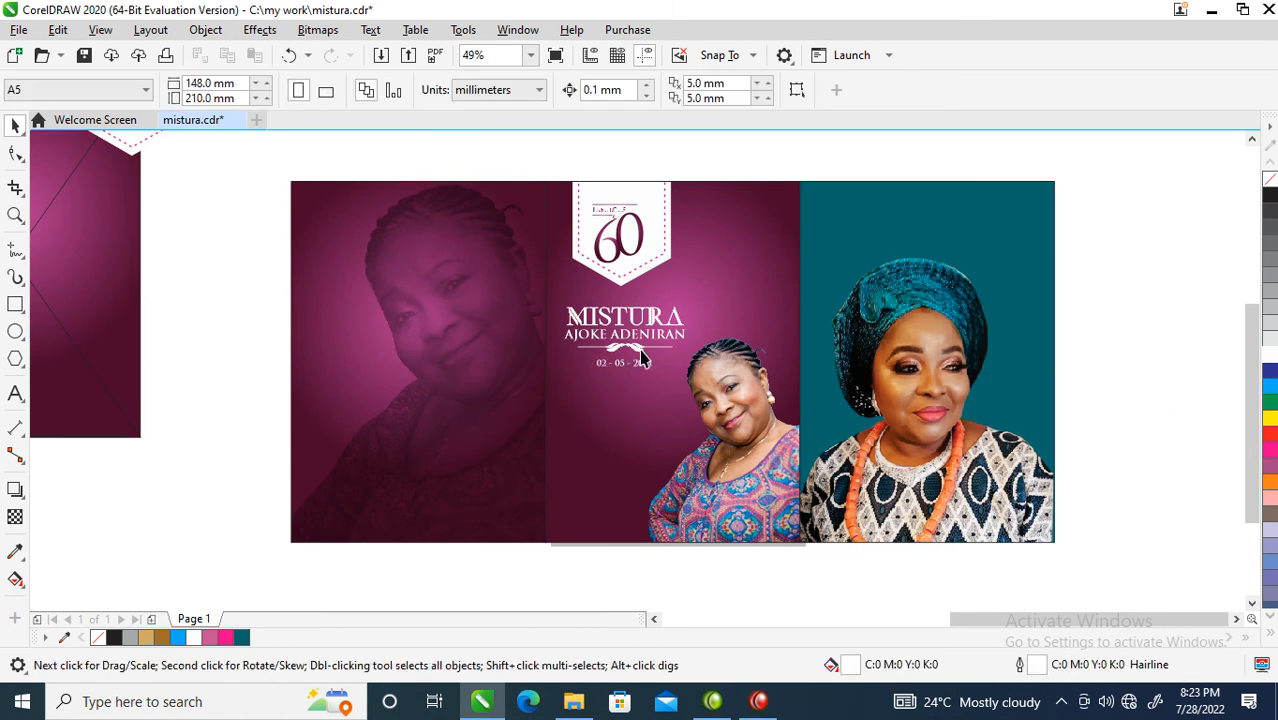
Copy the celebrant's name text from the front cover to the back cover and replace it with "Thanks for Coming" on two lines.
{"action": "left_click_drag", "start_coordinate": [645, 340], "coordinate": [416, 340]}
{"action": "double_click", "coordinate": [416, 338]}
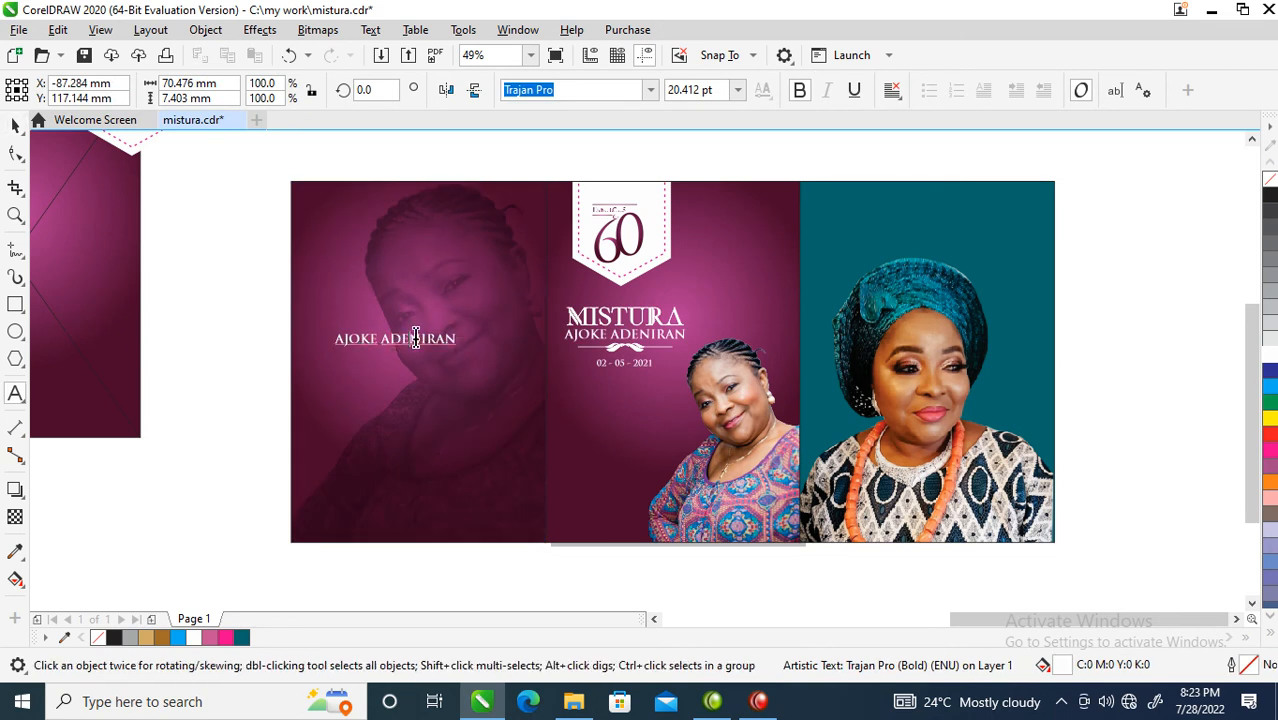
{"action": "key", "text": "ctrl+a"}
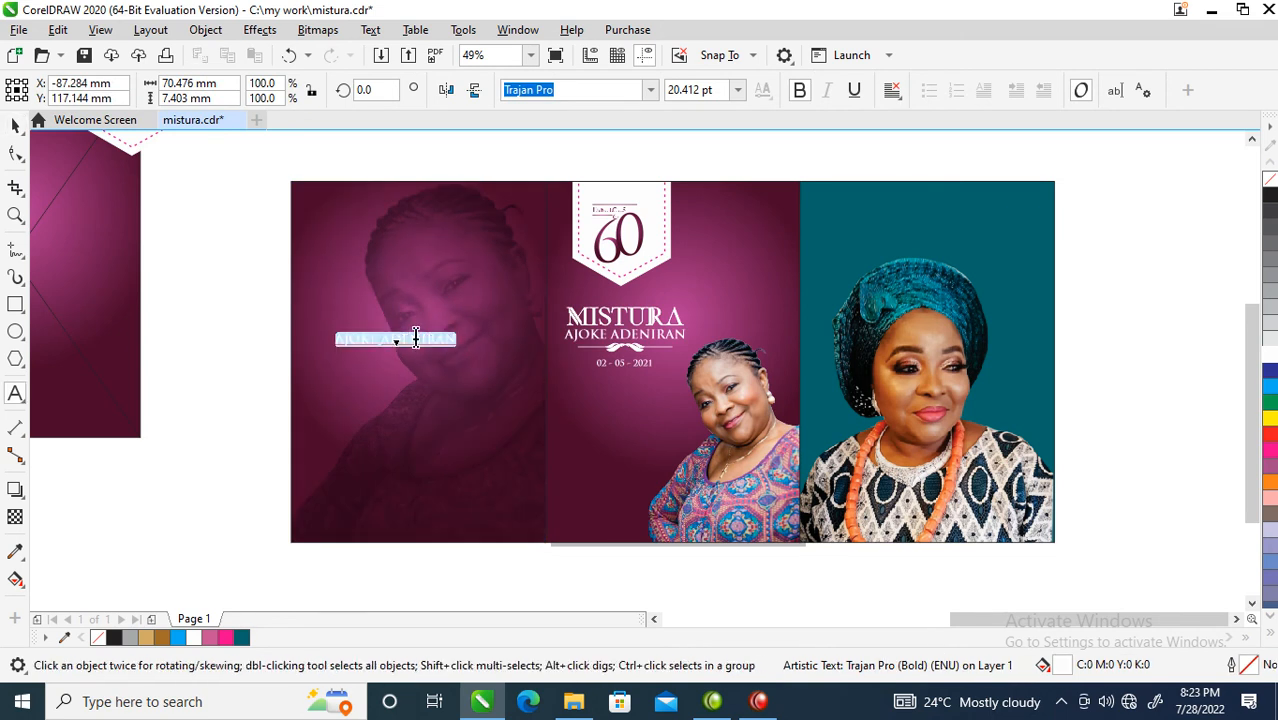
{"action": "type", "text": "THANKS"}
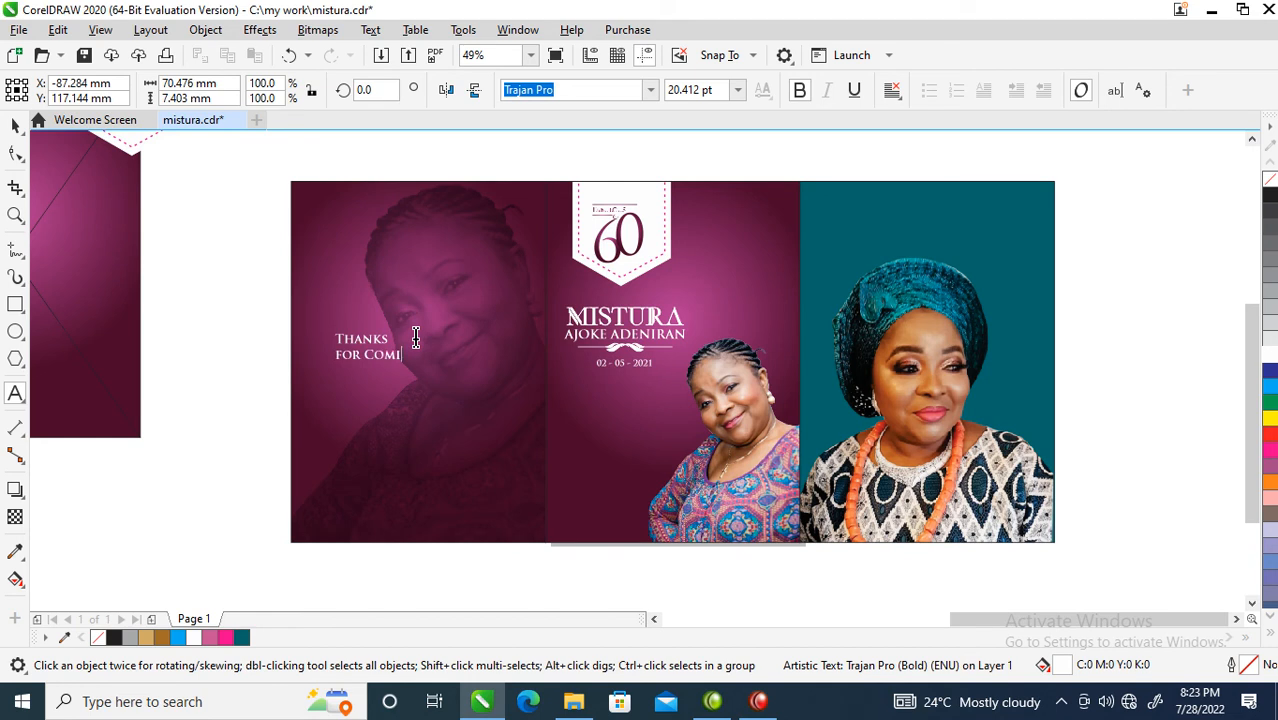
{"action": "key", "text": "ctrl+space"}
Break the "Thanks for Coming" text apart into the separate words "Thanks", "for" and "Coming".
{"action": "key", "text": "z"}
{"action": "left_click_drag", "start_coordinate": [240, 277], "coordinate": [522, 420]}
{"action": "key", "text": "space"}
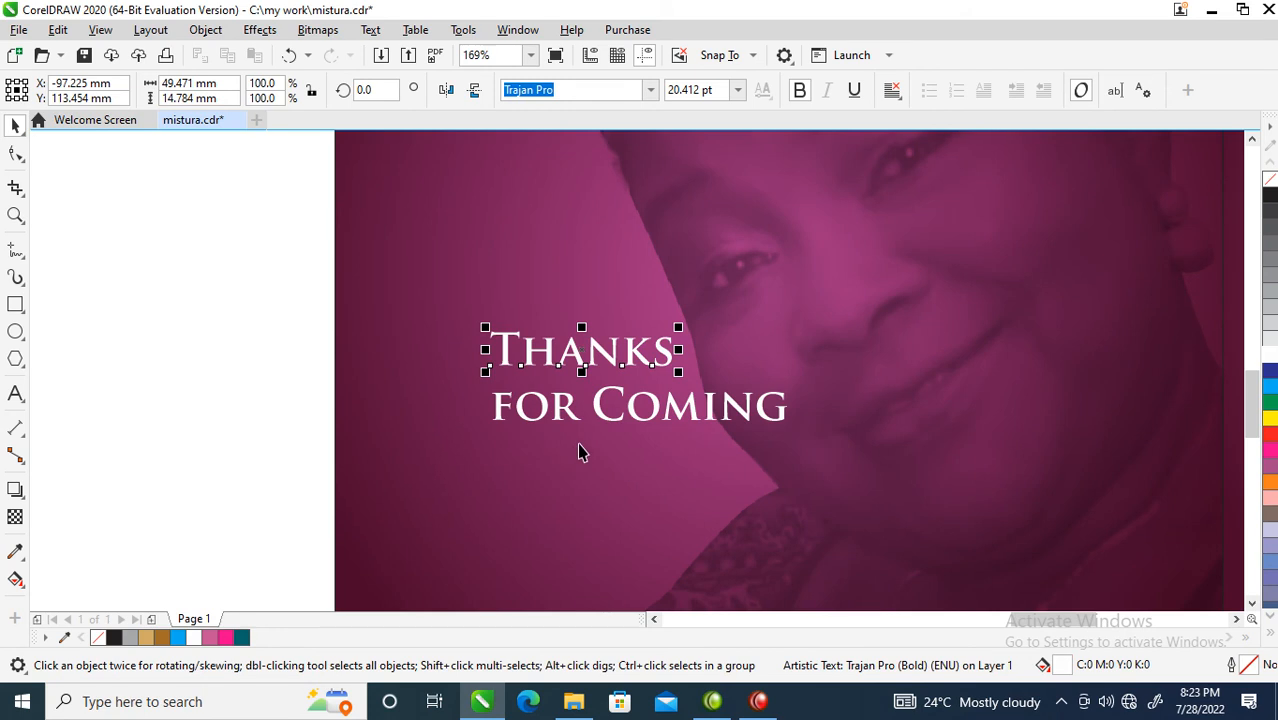
{"action": "left_click", "coordinate": [666, 416]}
{"action": "key", "text": "ctrl+k"}
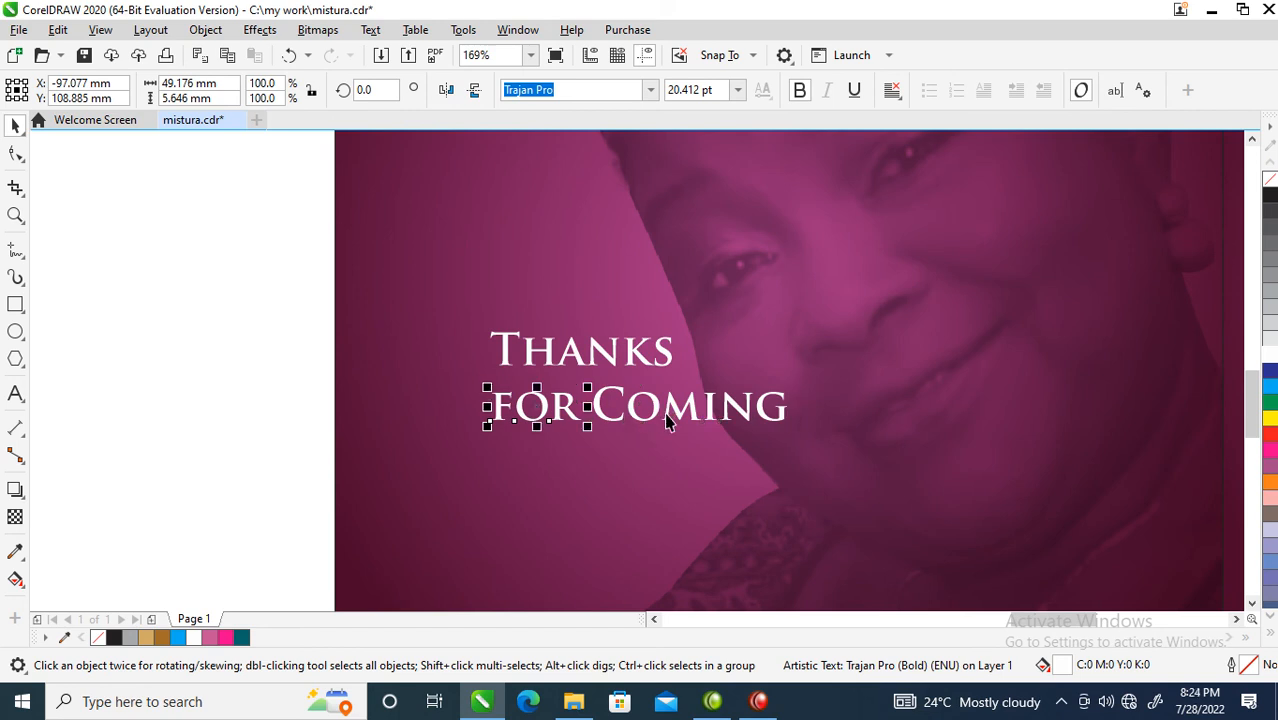
Enlarge "Coming" to about 44 pt beneath "Thanks", and place "for" beside "Thanks", reduced to about 12.5 pt.
{"action": "left_click_drag", "start_coordinate": [670, 424], "coordinate": [556, 457]}
{"action": "left_click_drag", "start_coordinate": [682, 467], "coordinate": [910, 590]}
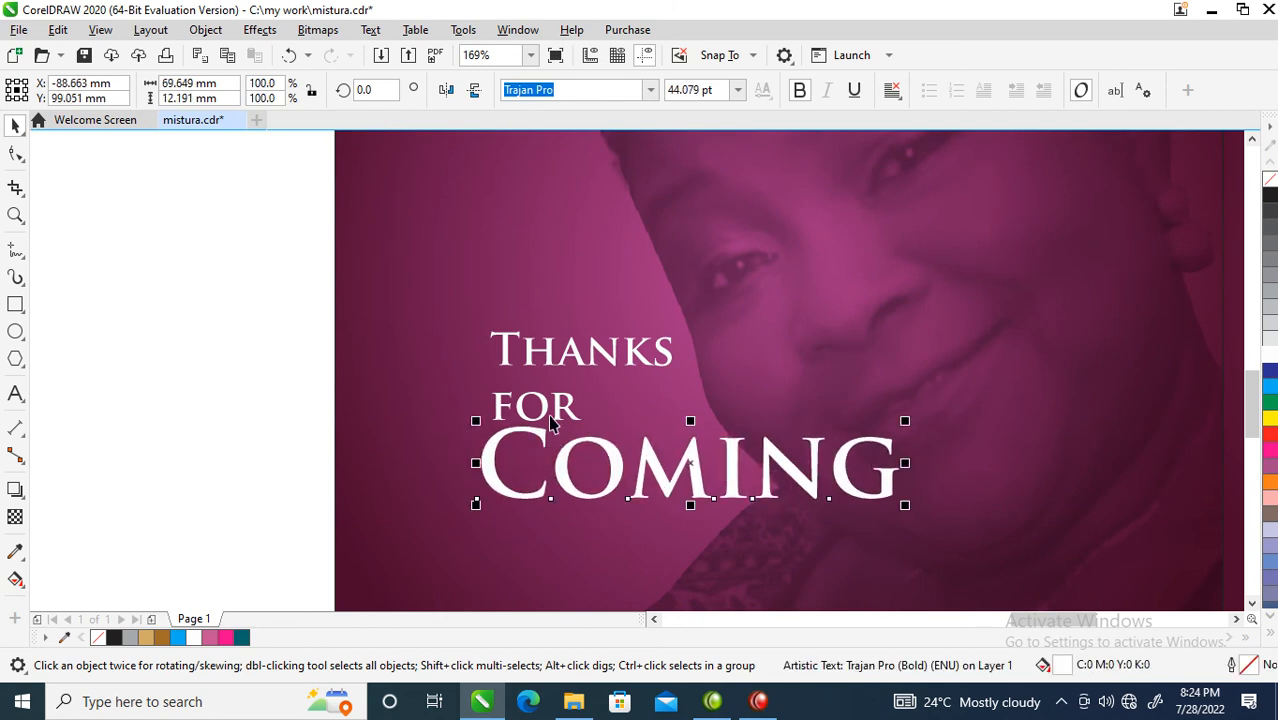
{"action": "left_click_drag", "start_coordinate": [570, 420], "coordinate": [752, 405]}
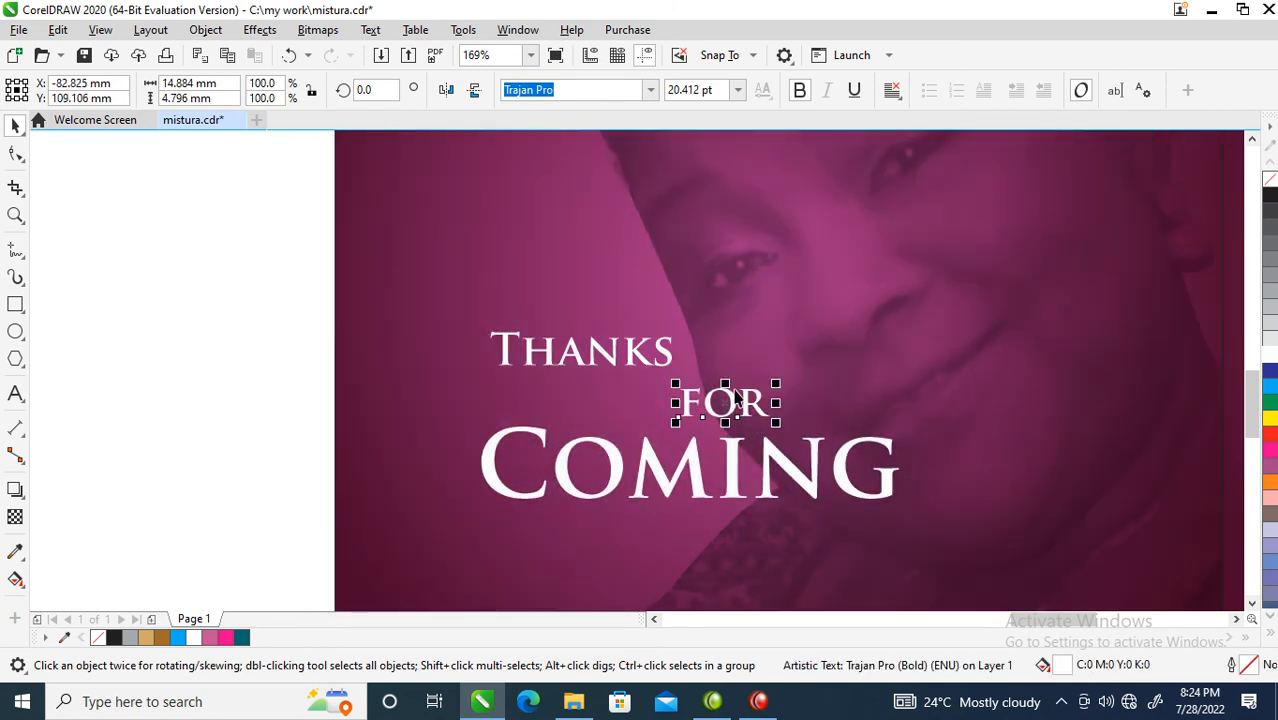
{"action": "left_click_drag", "start_coordinate": [670, 358], "coordinate": [668, 410]}
{"action": "left_click", "coordinate": [748, 410]}
{"action": "left_click_drag", "start_coordinate": [779, 380], "coordinate": [745, 374]}
Enlarge the three "Thanks for Coming" words together to about 86 x 24 mm and place them lower on the back cover.
{"action": "scroll", "coordinate": [621, 420], "scroll_direction": "down", "scroll_amount": 3}
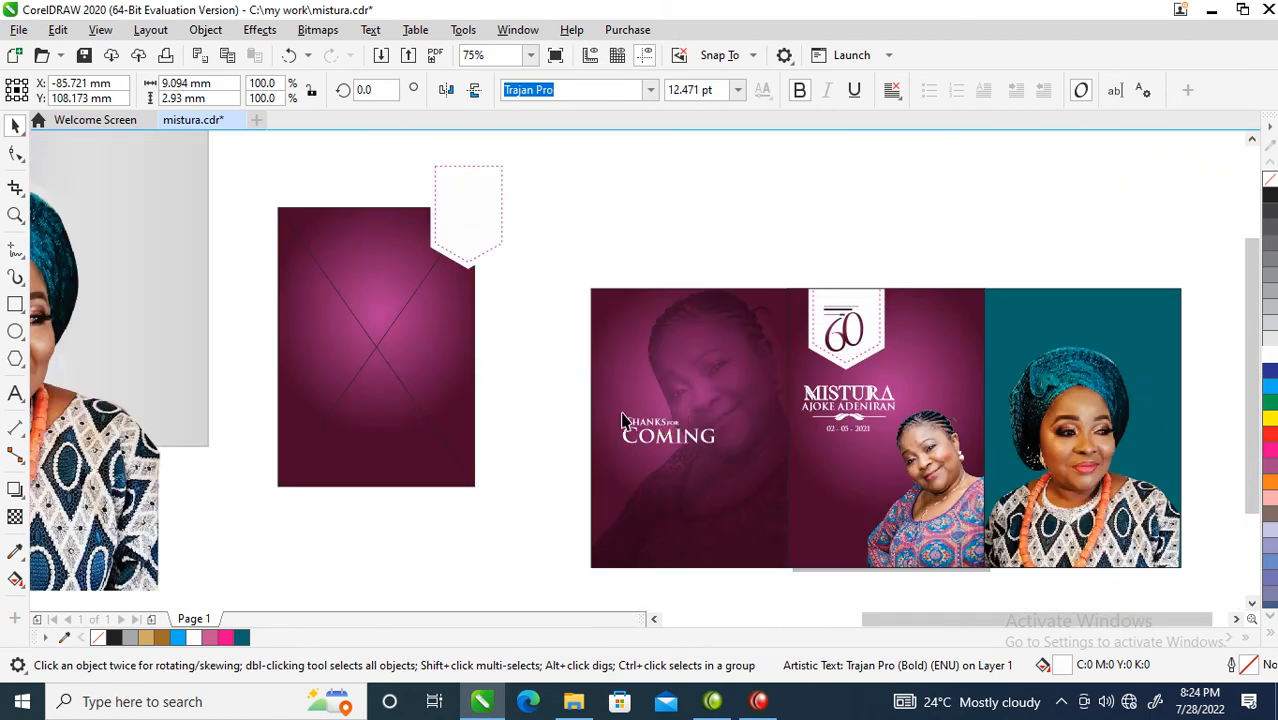
{"action": "key", "text": "z"}
{"action": "left_click_drag", "start_coordinate": [516, 205], "coordinate": [964, 522]}
{"action": "left_click_drag", "start_coordinate": [383, 420], "coordinate": [602, 536]}
{"action": "key", "text": "z"}
{"action": "scroll", "coordinate": [650, 475], "scroll_direction": "down", "scroll_amount": 4}
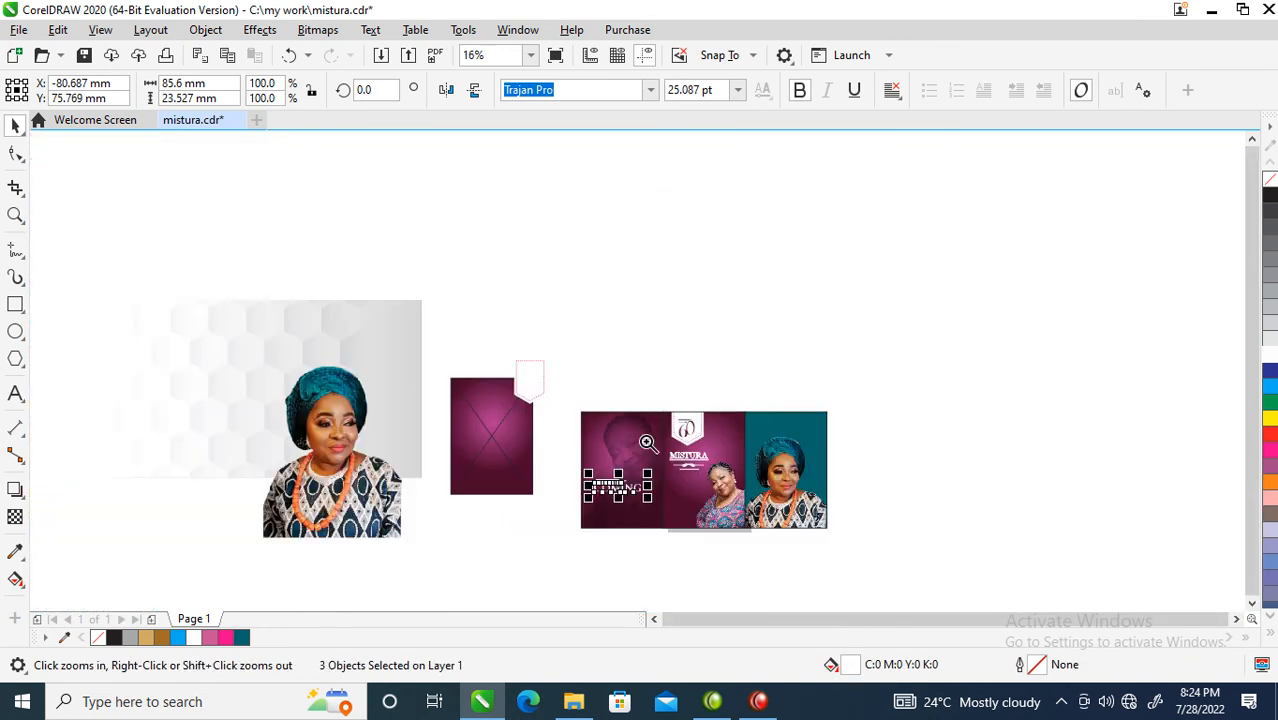
{"action": "left_click_drag", "start_coordinate": [534, 373], "coordinate": [884, 528]}
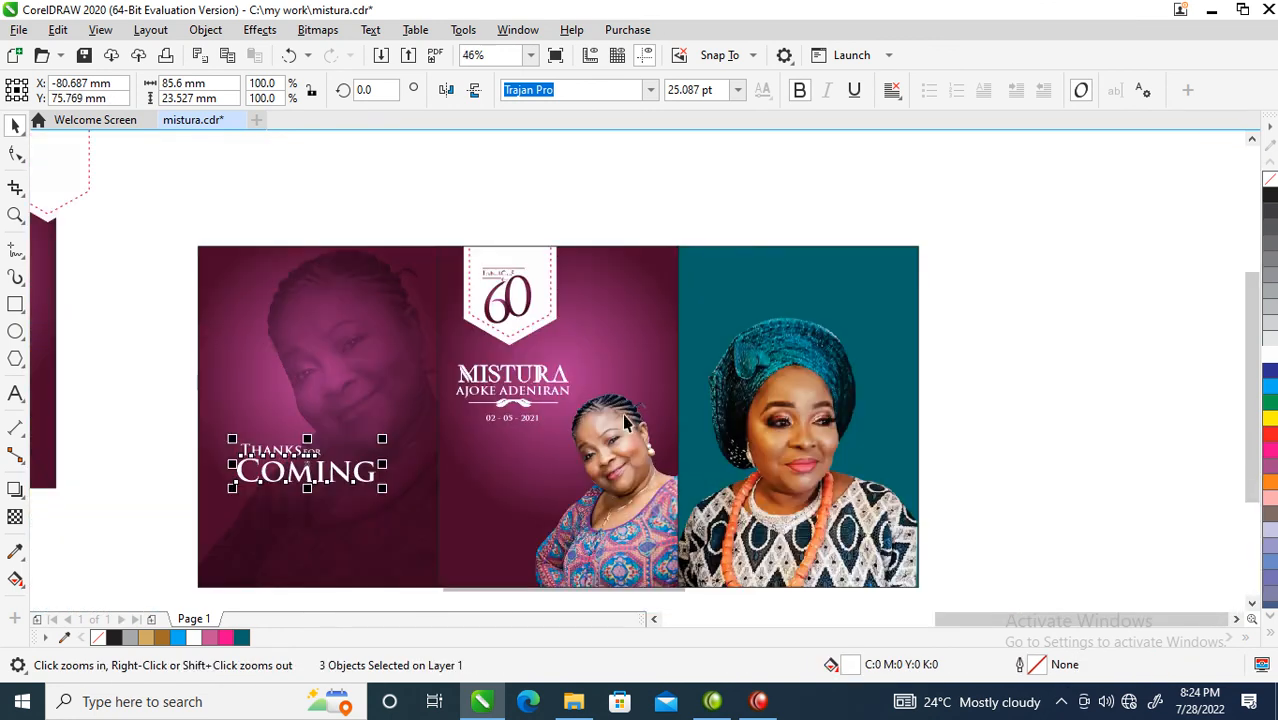
{"action": "left_click", "coordinate": [1039, 463]}
Copy the small "for" text above the portrait on the teal panel and change it to "Happy Birthday".
{"action": "left_click_drag", "start_coordinate": [312, 453], "coordinate": [752, 284]}
{"action": "right_click", "coordinate": [752, 284]}
{"action": "double_click", "coordinate": [752, 284]}
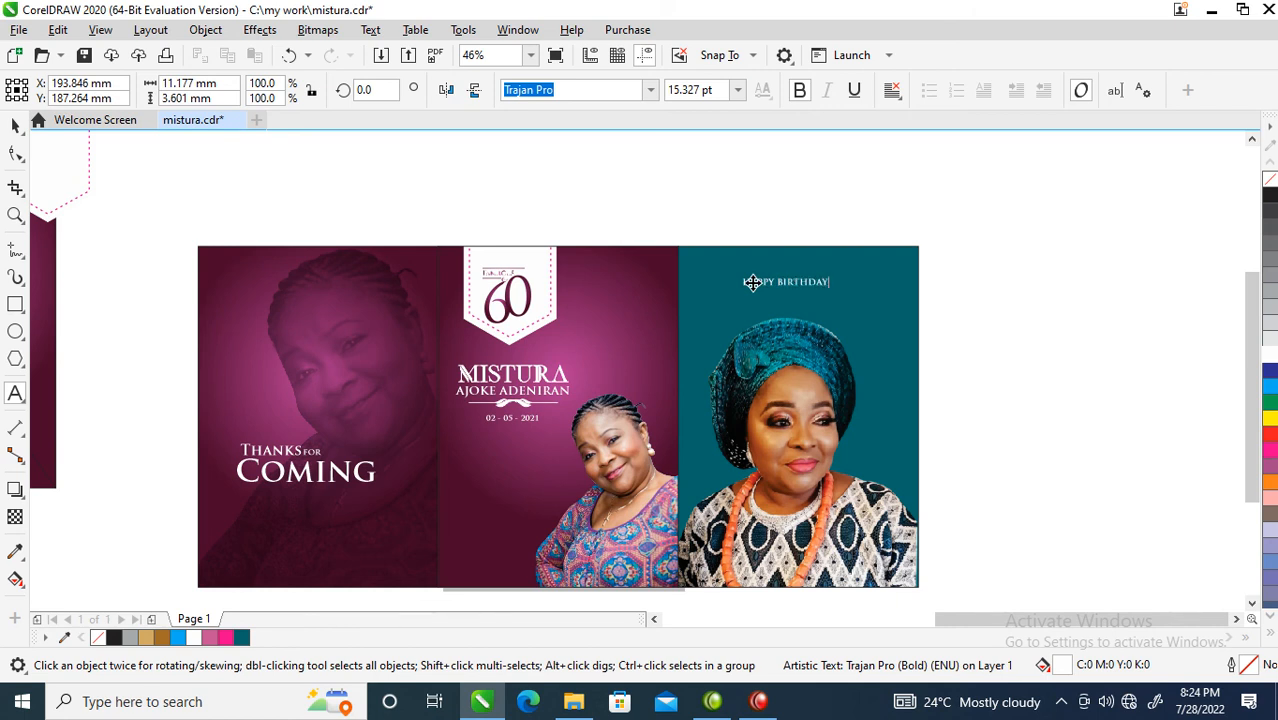
{"action": "key", "text": "ctrl+space"}
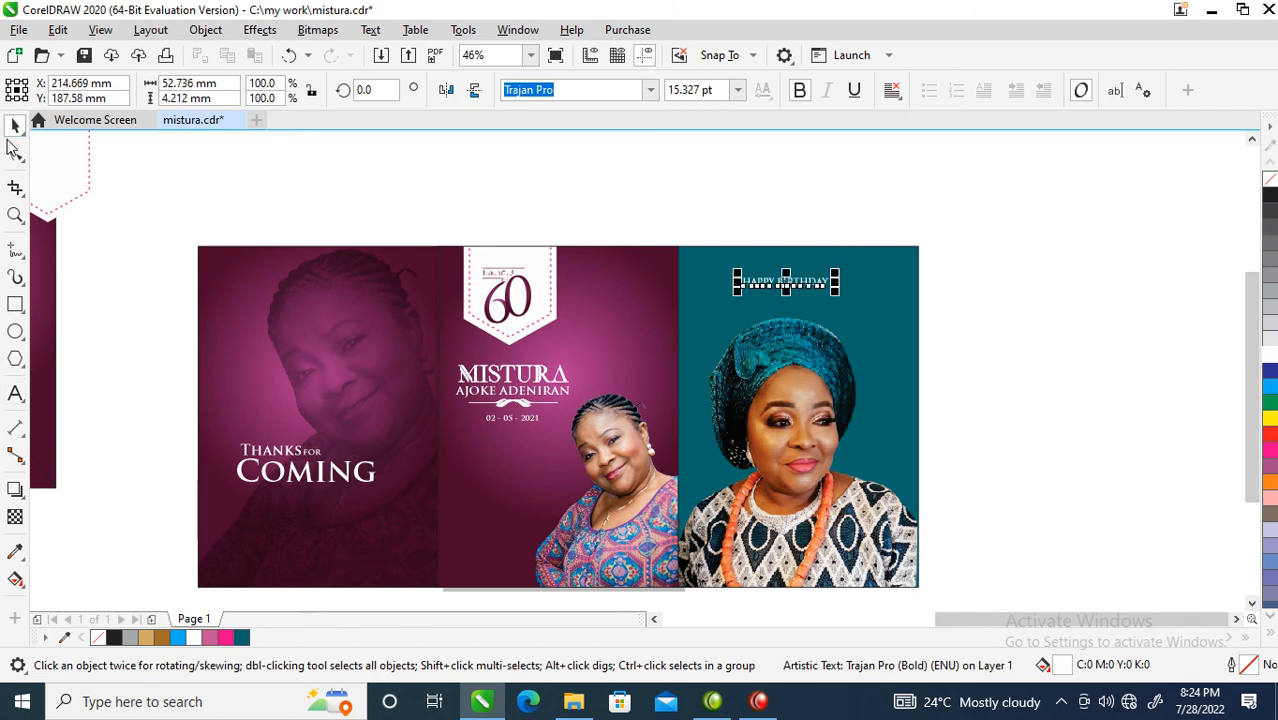
Widen the letter spacing of "Happy Birthday" to about 98 mm overall and centre it horizontally on the teal panel.
{"action": "left_click", "coordinate": [15, 152]}
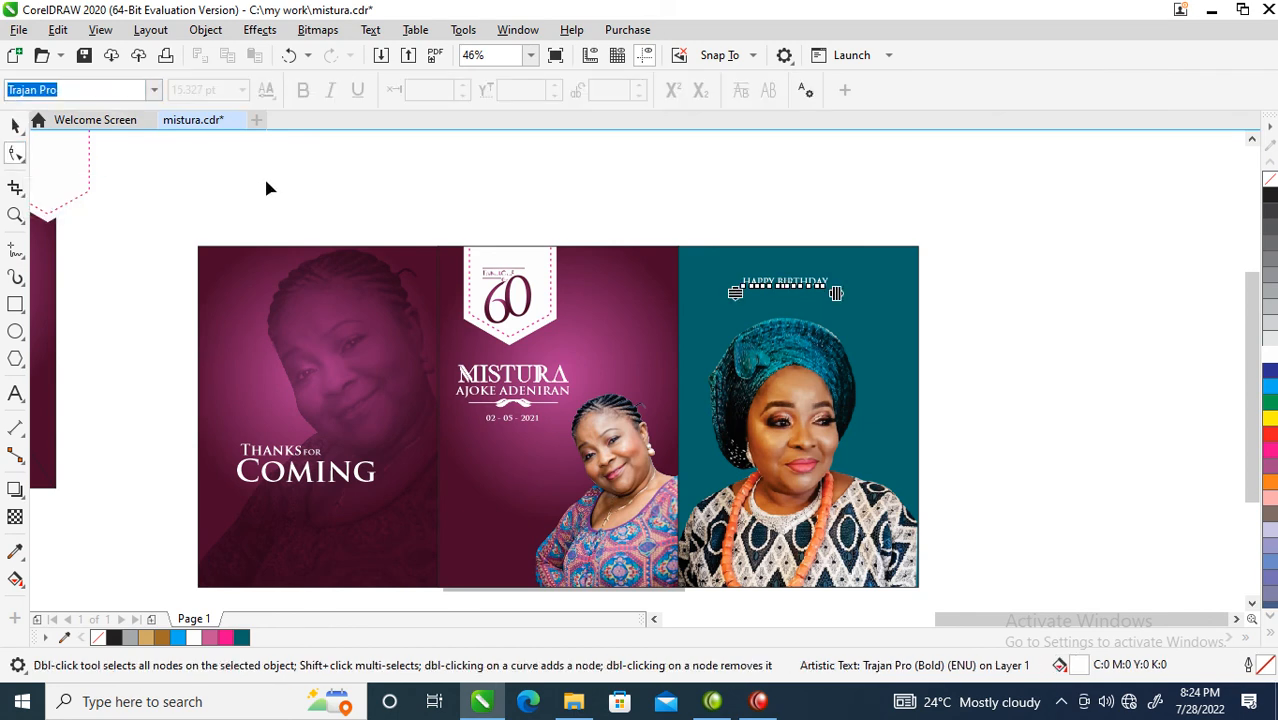
{"action": "left_click_drag", "start_coordinate": [836, 293], "coordinate": [910, 296]}
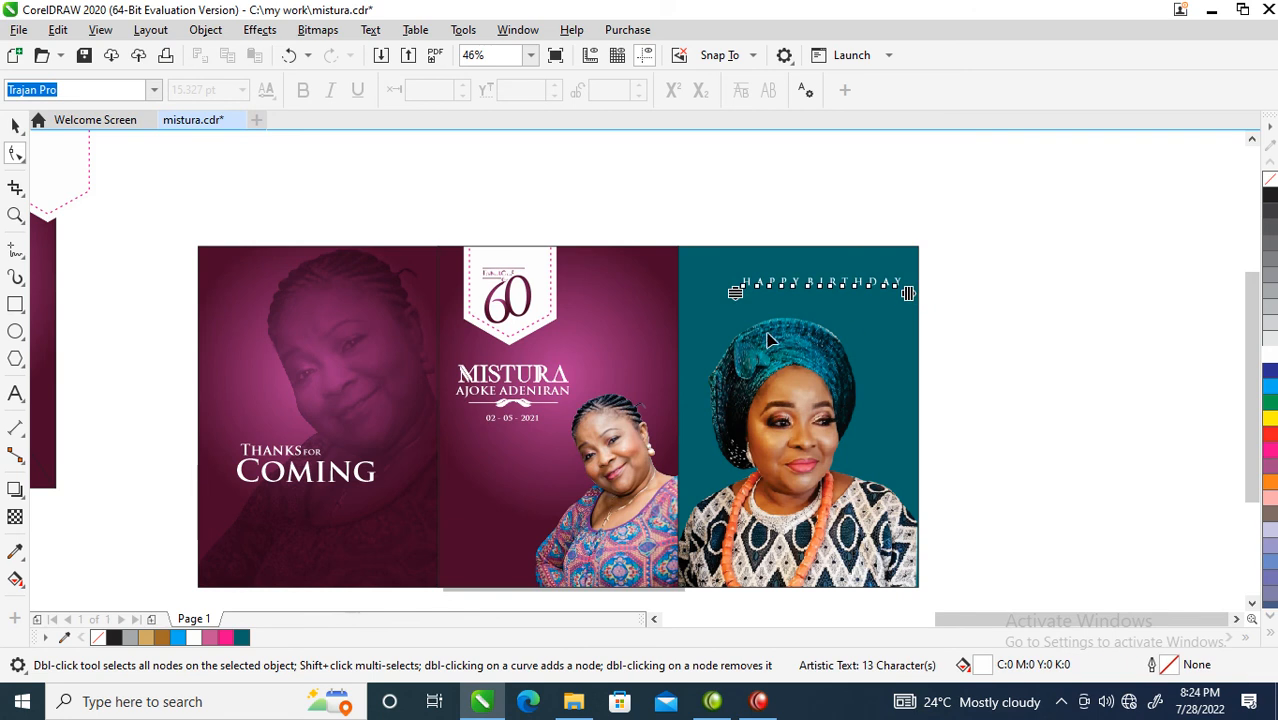
{"action": "key", "text": "space"}
{"action": "left_click", "coordinate": [843, 345], "text": "shift"}
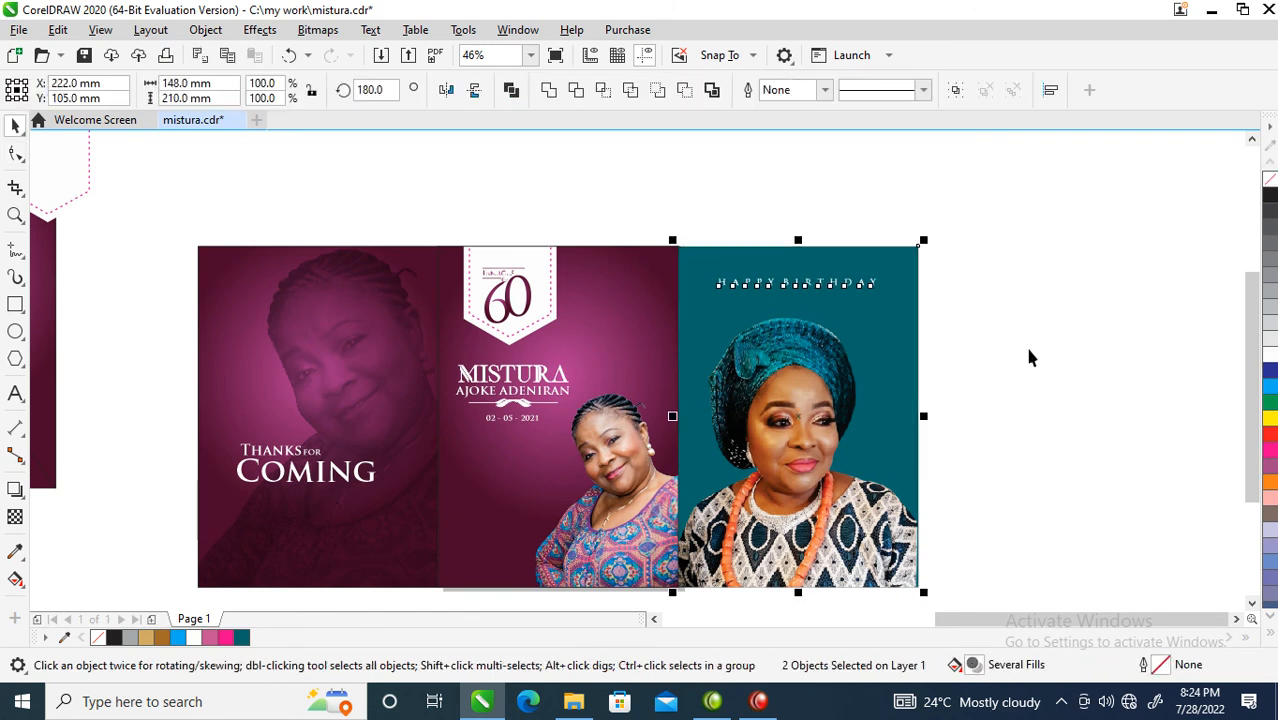
{"action": "left_click", "coordinate": [1052, 421]}
Duplicate the teal portrait panel into the empty space to the right of the cover spread.
{"action": "scroll", "coordinate": [539, 346], "scroll_direction": "down", "scroll_amount": 2}
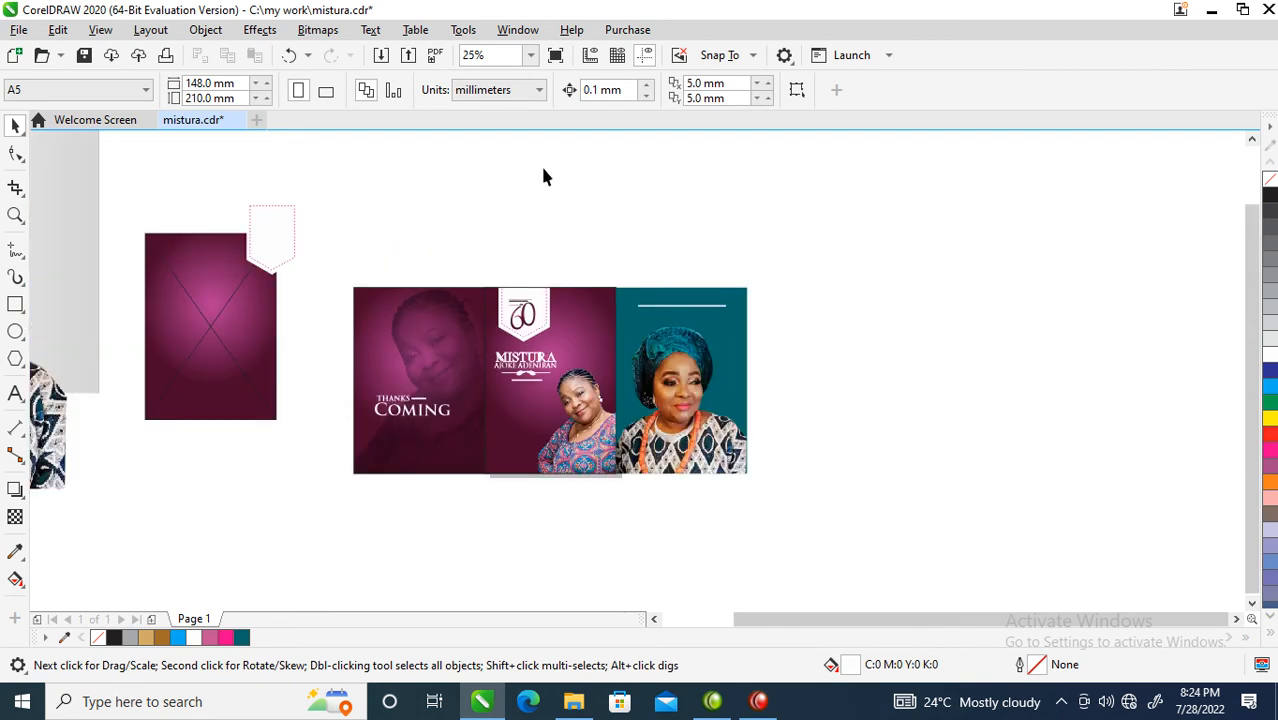
{"action": "key", "text": "z"}
{"action": "left_click_drag", "start_coordinate": [296, 228], "coordinate": [1194, 438]}
{"action": "key", "text": "space"}
{"action": "left_click_drag", "start_coordinate": [555, 388], "coordinate": [874, 385]}
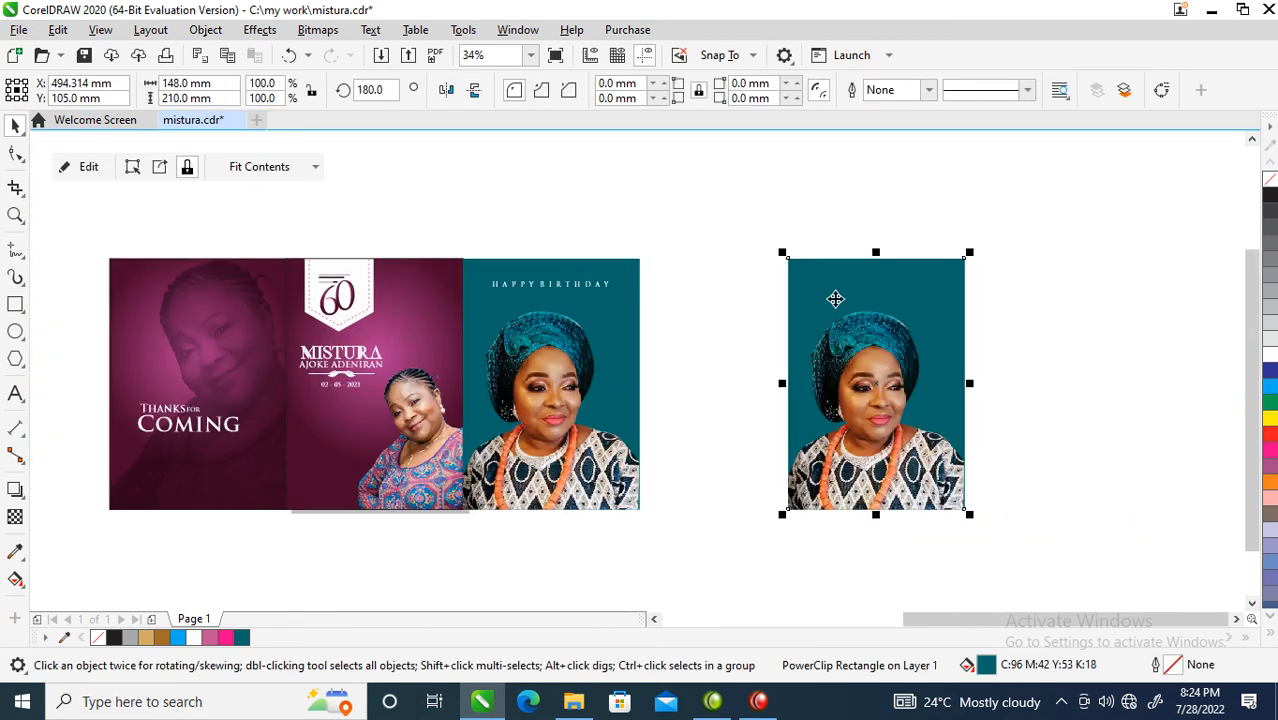
Extract the portrait from the duplicated teal panel and move it beside the empty frame.
{"action": "right_click", "coordinate": [895, 336]}
{"action": "left_click", "coordinate": [961, 115]}
{"action": "left_click_drag", "start_coordinate": [854, 421], "coordinate": [1067, 354]}
Convert the extracted portrait to a 300 dpi Grayscale (8-bit) bitmap with anti-aliasing and a transparent background.
{"action": "key", "text": "alt+b"}
{"action": "key", "text": "v"}
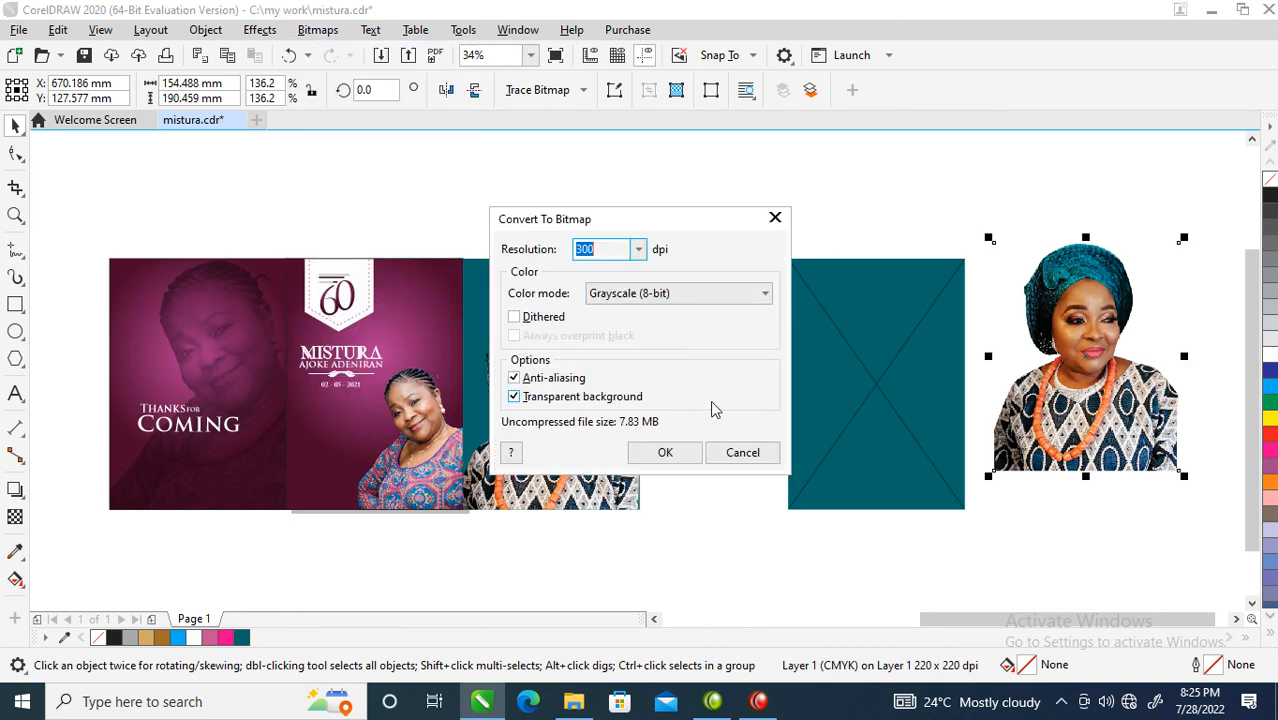
{"action": "left_click", "coordinate": [696, 457]}
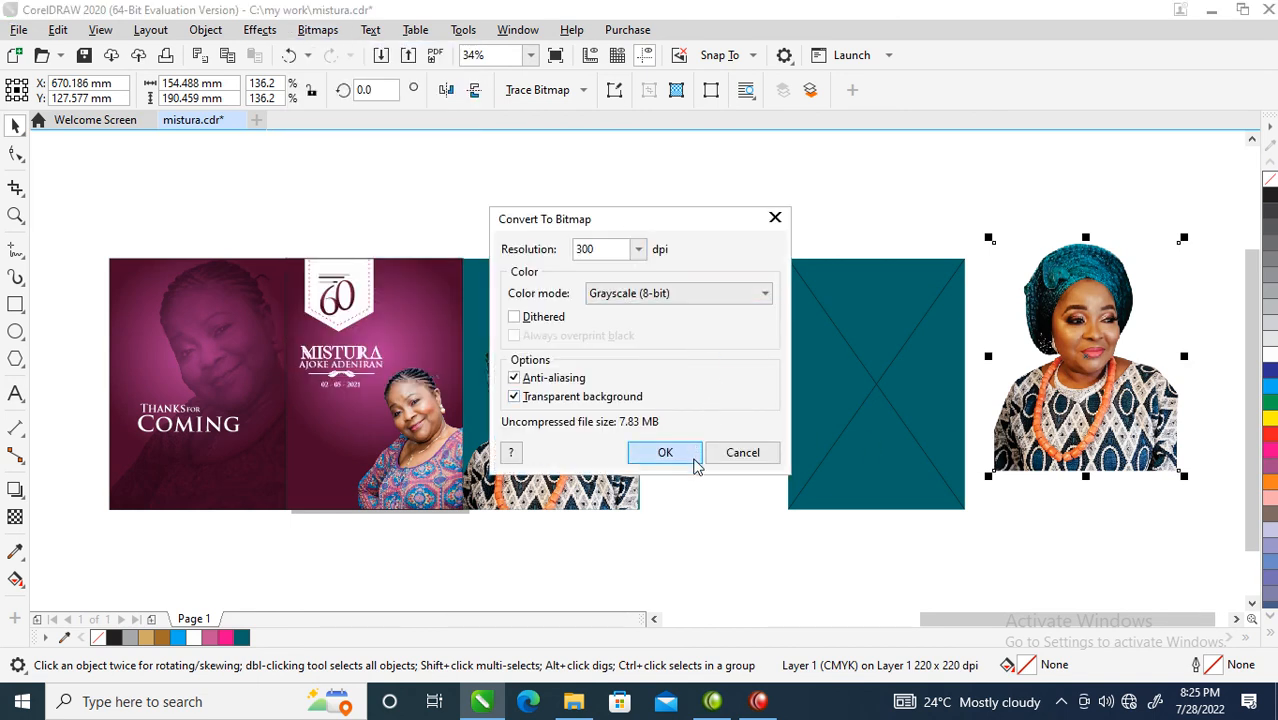
Fill the duplicated panel white, remove its PowerClip frame and give the rectangle a black outline.
{"action": "left_click", "coordinate": [890, 338]}
{"action": "left_click", "coordinate": [1271, 358]}
{"action": "right_click", "coordinate": [893, 371]}
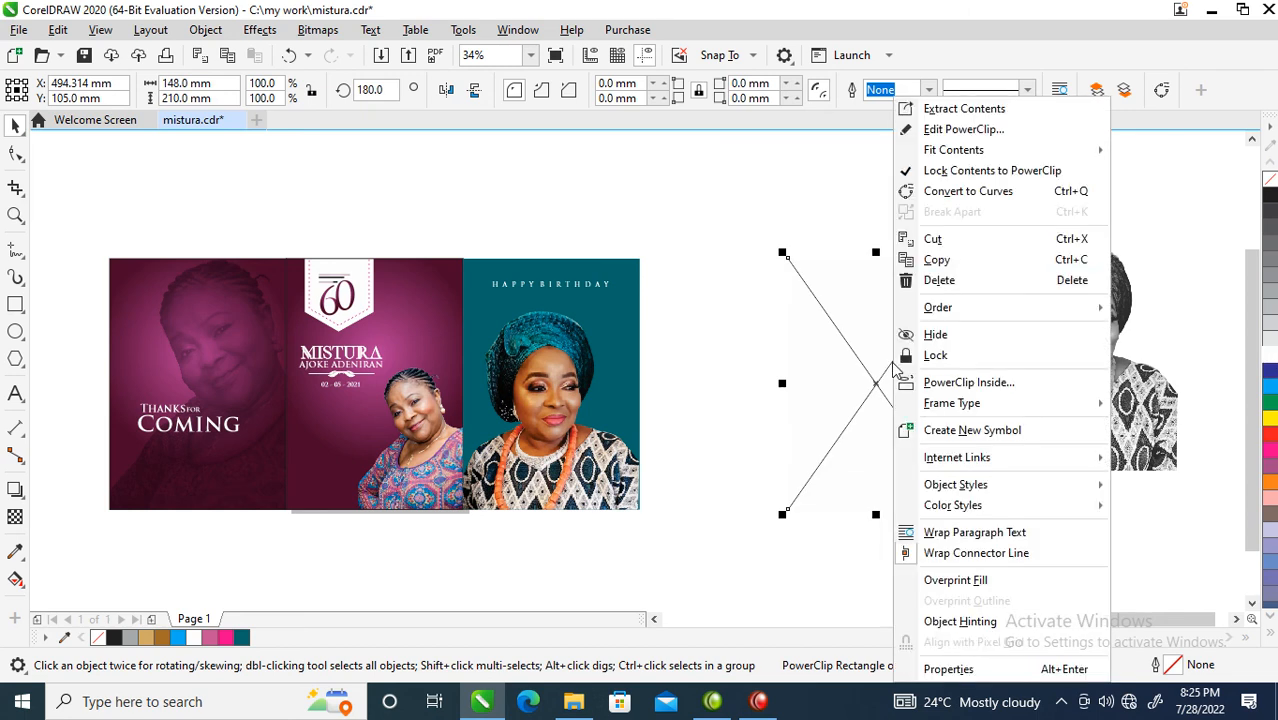
{"action": "mouse_move", "coordinate": [953, 411]}
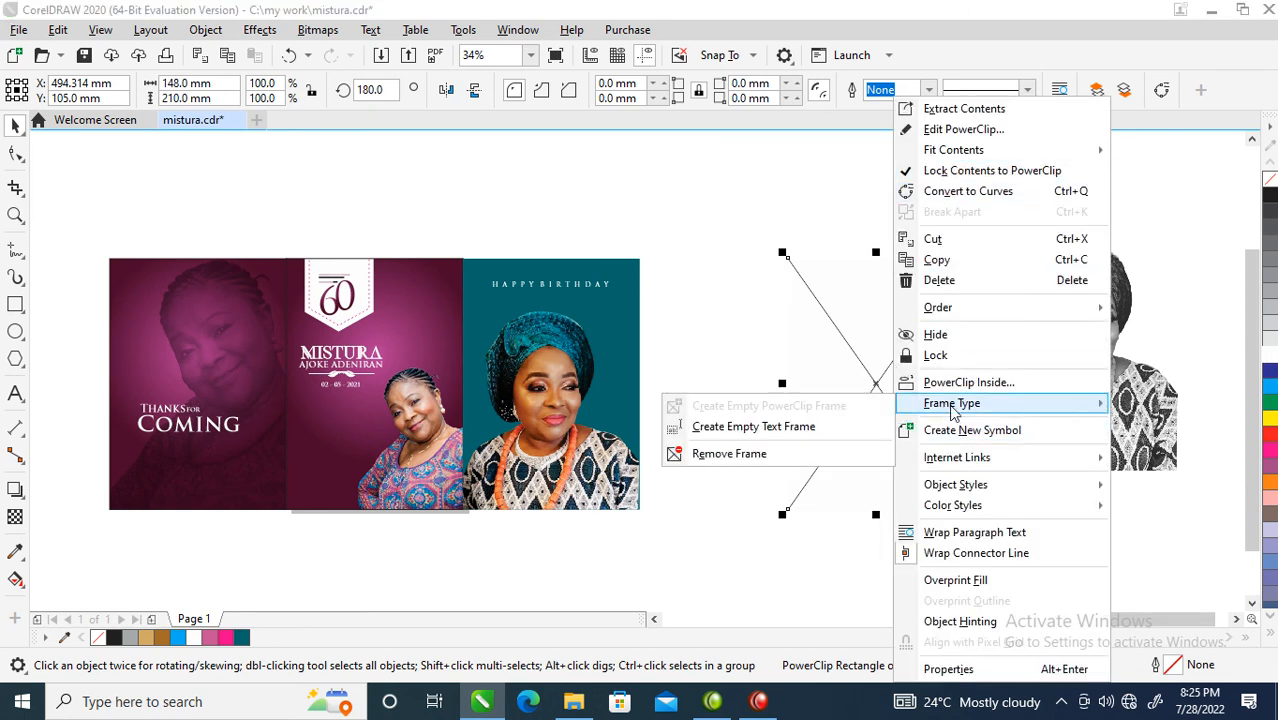
{"action": "left_click", "coordinate": [718, 456]}
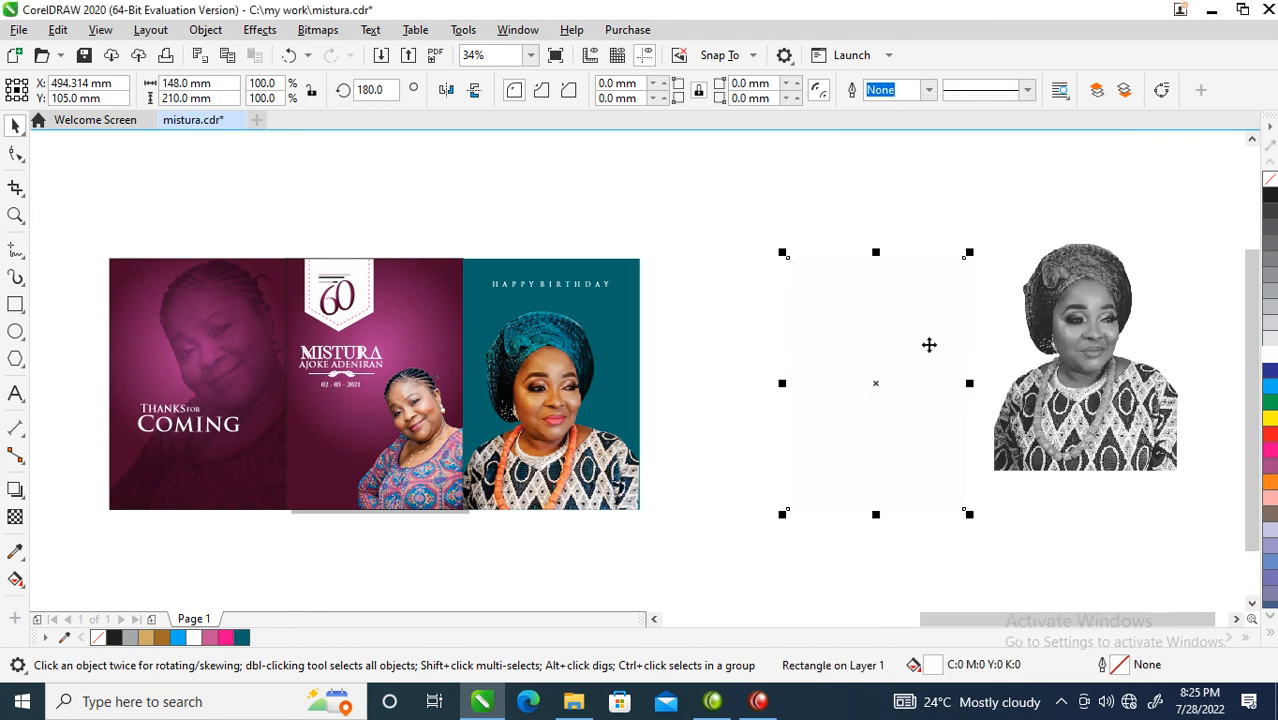
{"action": "right_click", "coordinate": [1268, 200]}
Shrink the grayscale portrait to about 32 x 39 mm and place it in the white page's lower-left corner.
{"action": "left_click_drag", "start_coordinate": [1110, 369], "coordinate": [1100, 400]}
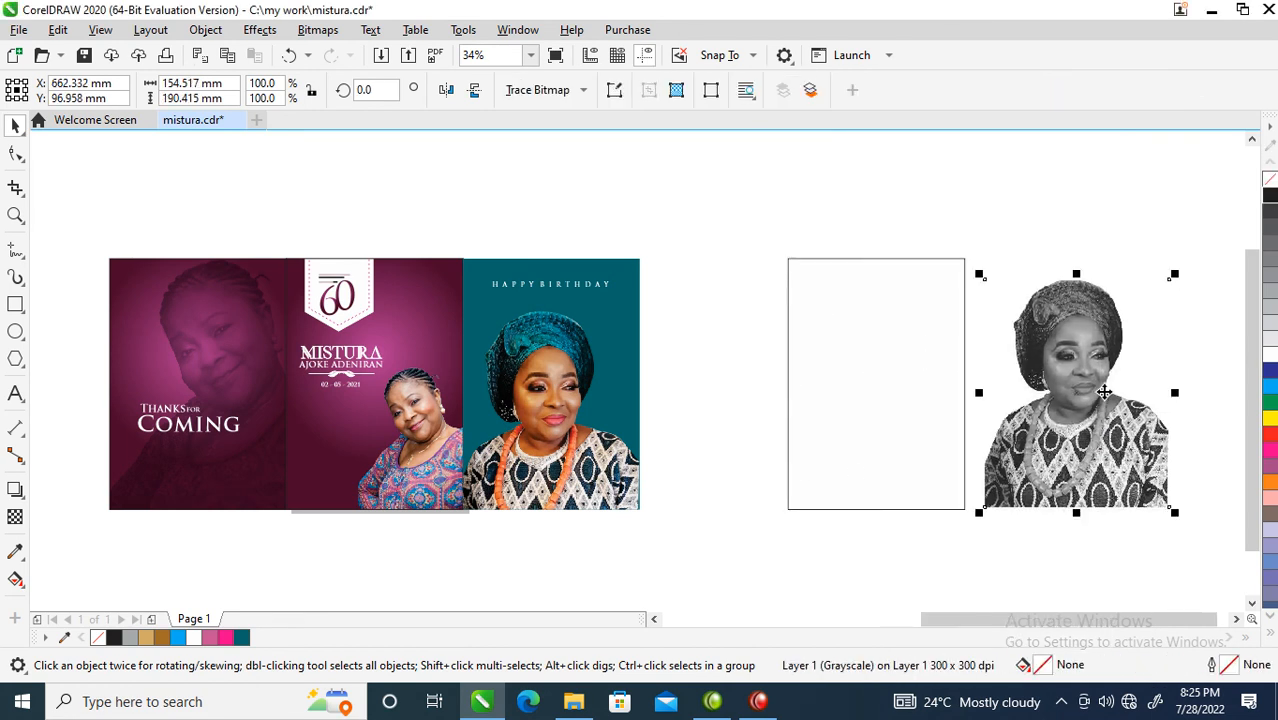
{"action": "left_click_drag", "start_coordinate": [1174, 274], "coordinate": [816, 498]}
{"action": "left_click", "coordinate": [897, 398]}
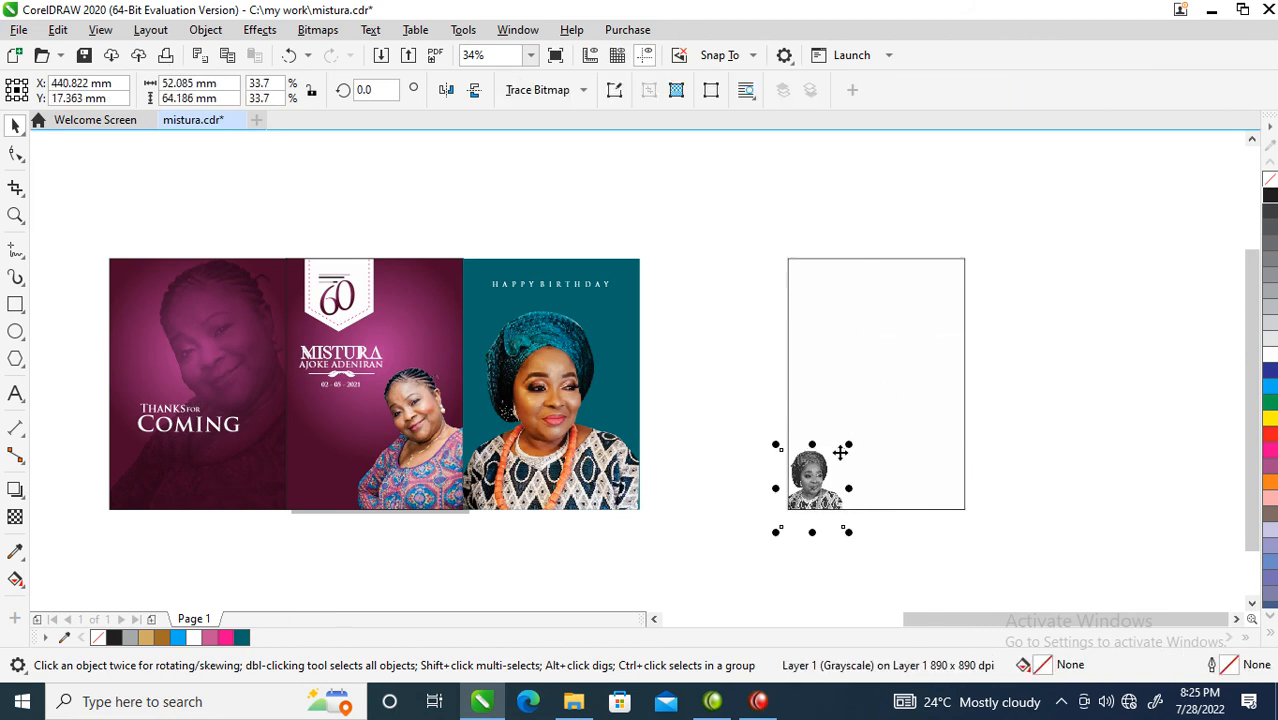
{"action": "left_click_drag", "start_coordinate": [846, 442], "coordinate": [849, 459]}
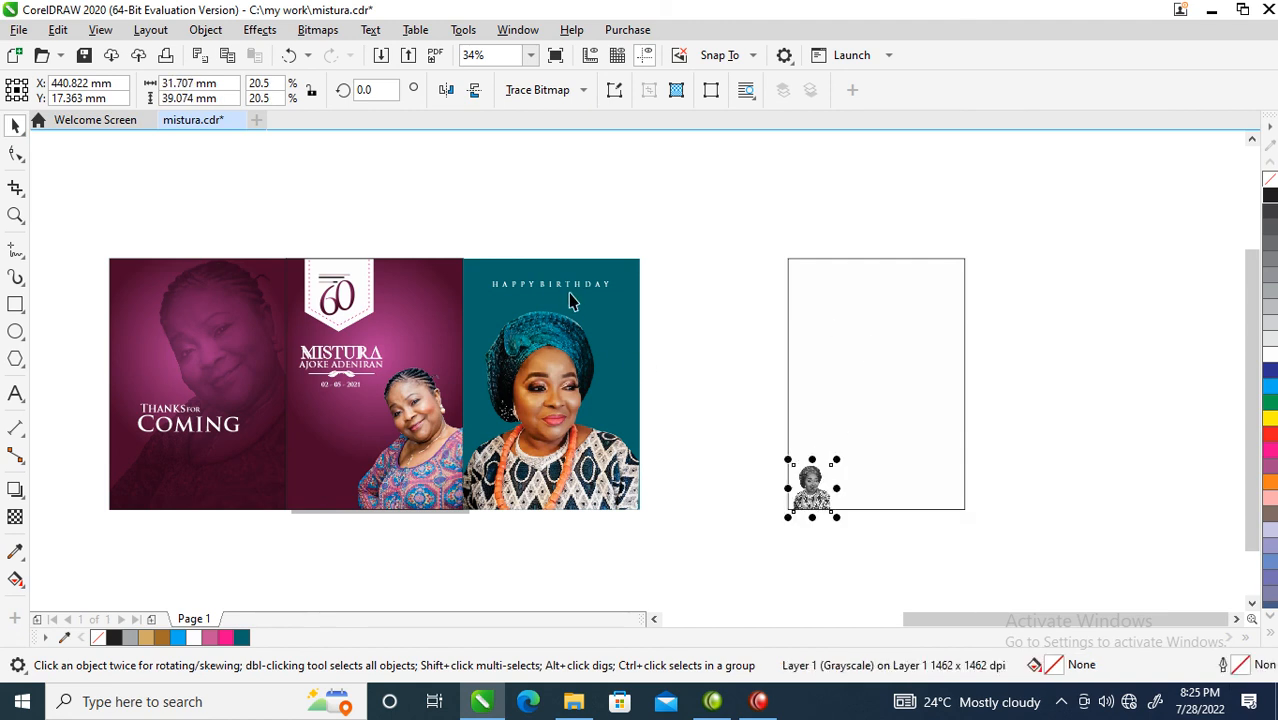
Copy the "Happy Birthday" text to the white page, colour it black, and reduce and centre it near the upper edge.
{"action": "left_click_drag", "start_coordinate": [568, 284], "coordinate": [894, 284]}
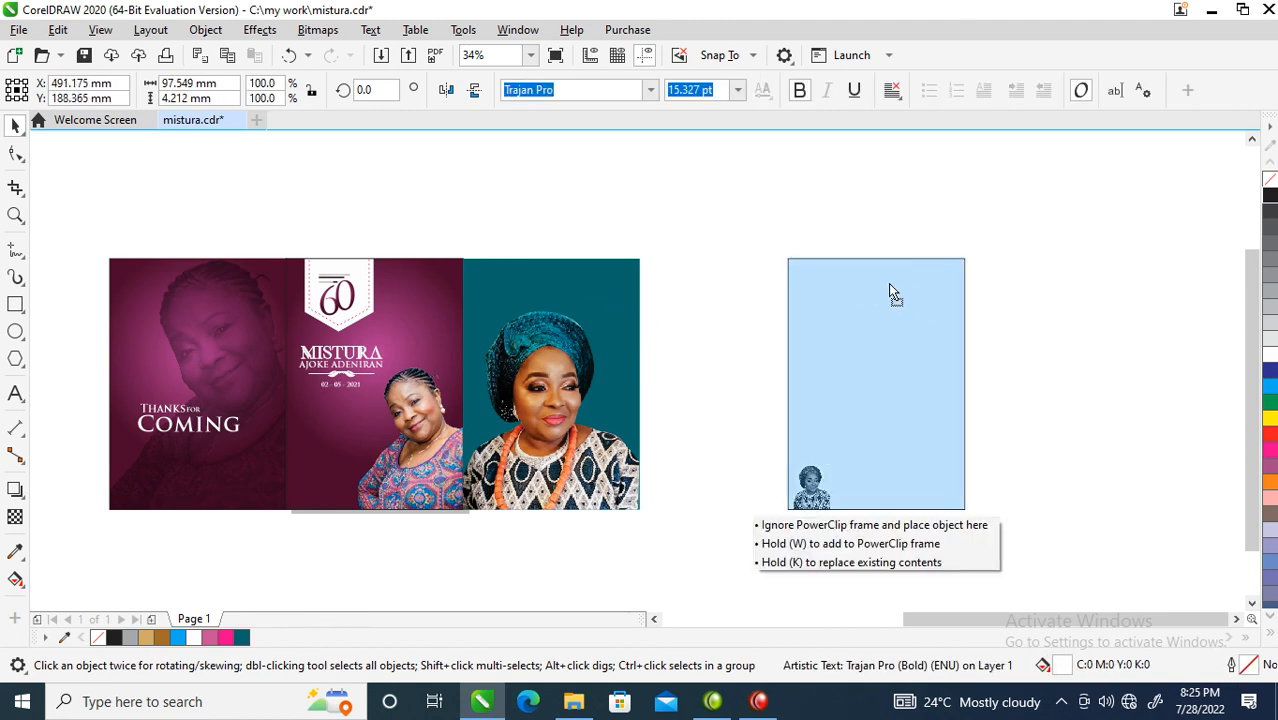
{"action": "right_click", "coordinate": [894, 284]}
{"action": "left_click", "coordinate": [1269, 206]}
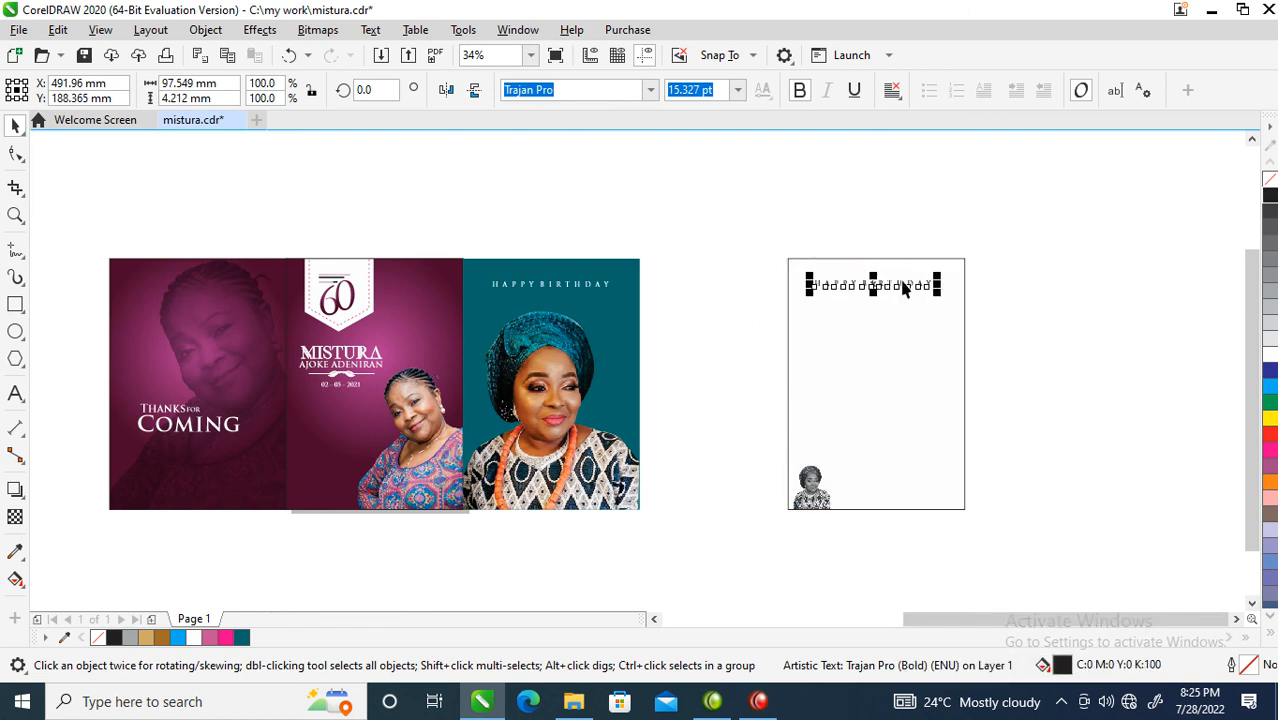
{"action": "left_click_drag", "start_coordinate": [941, 270], "coordinate": [877, 282]}
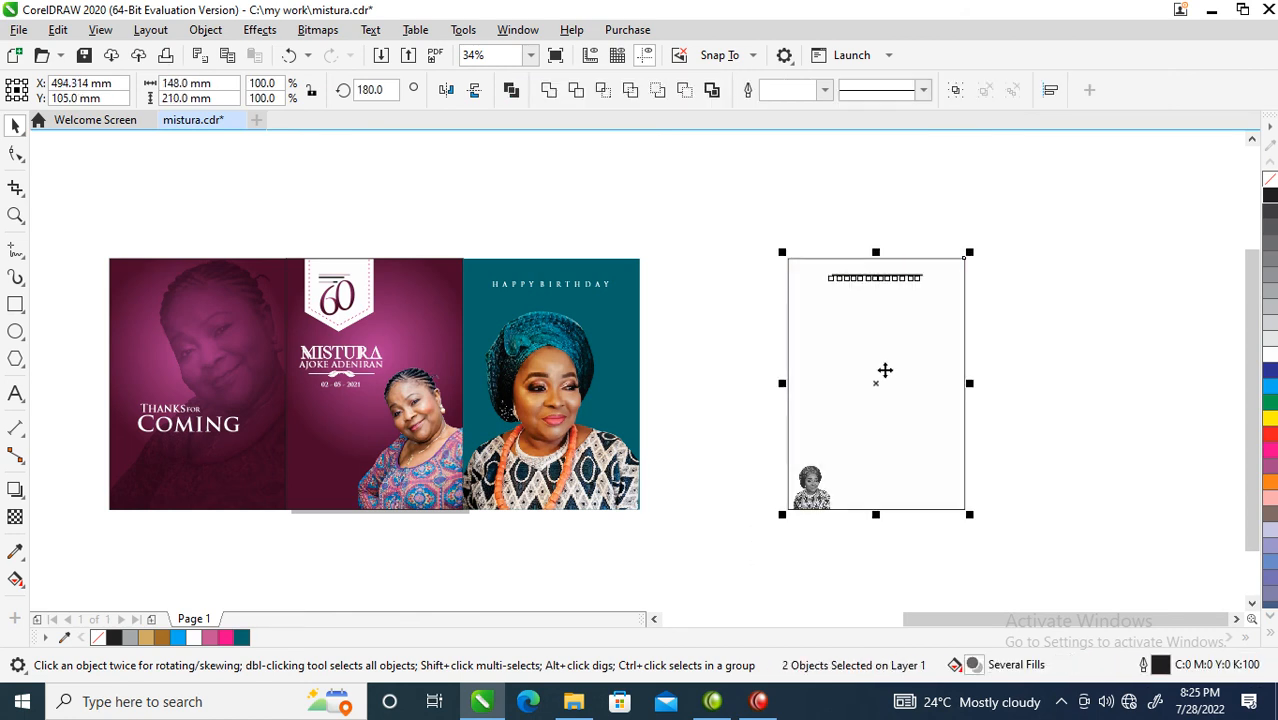
Draw a horizontal freehand line about 134 mm long beneath the "Happy Birthday" heading on the white page.
{"action": "left_click", "coordinate": [15, 253]}
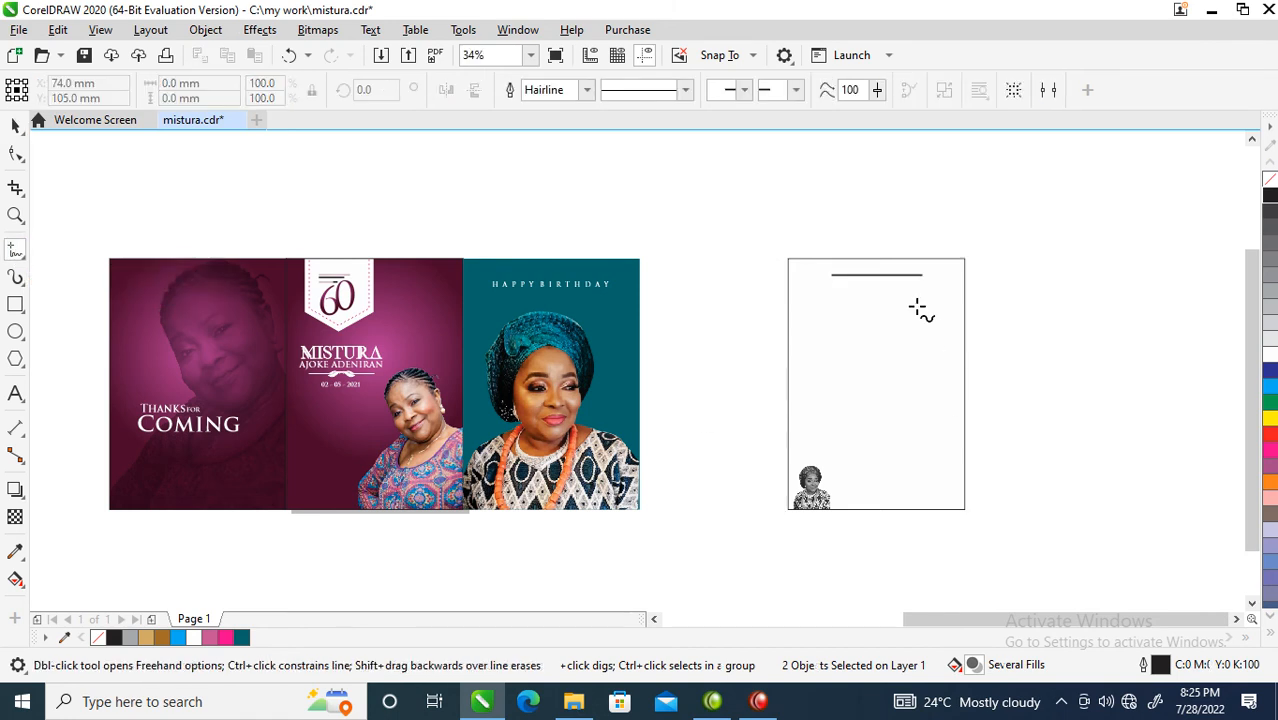
{"action": "left_click", "coordinate": [796, 290]}
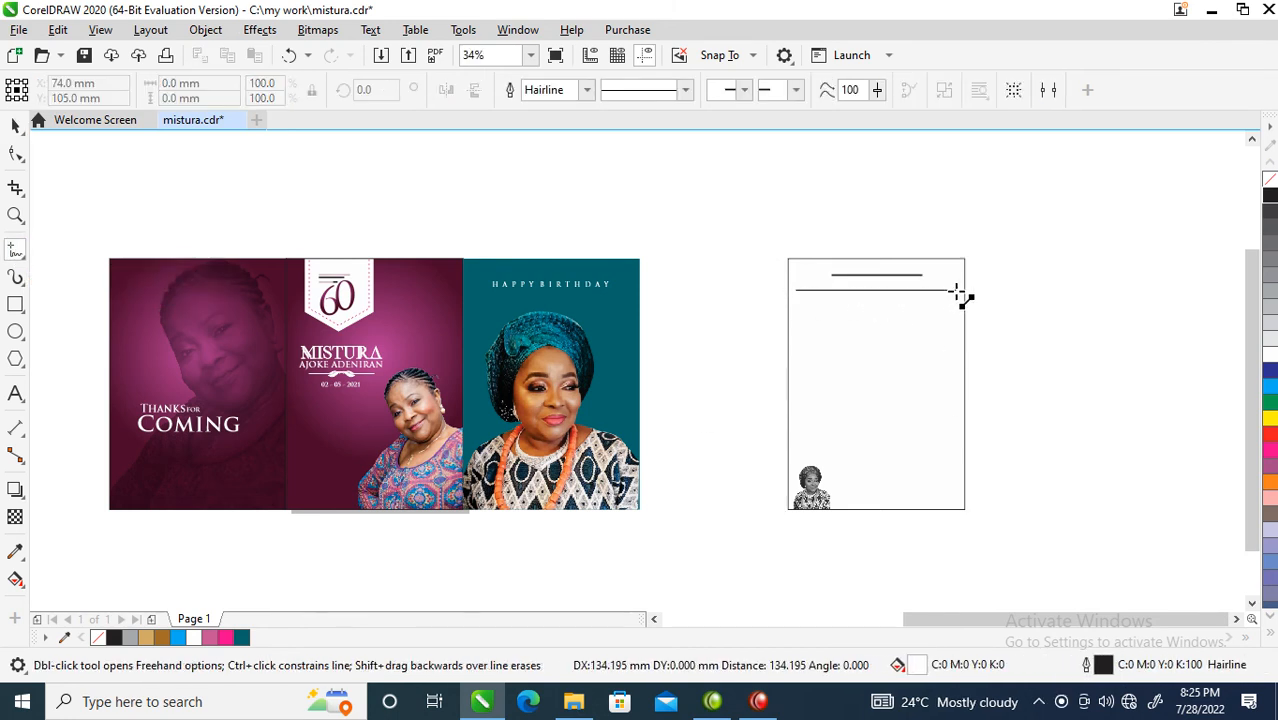
{"action": "left_click", "coordinate": [958, 290]}
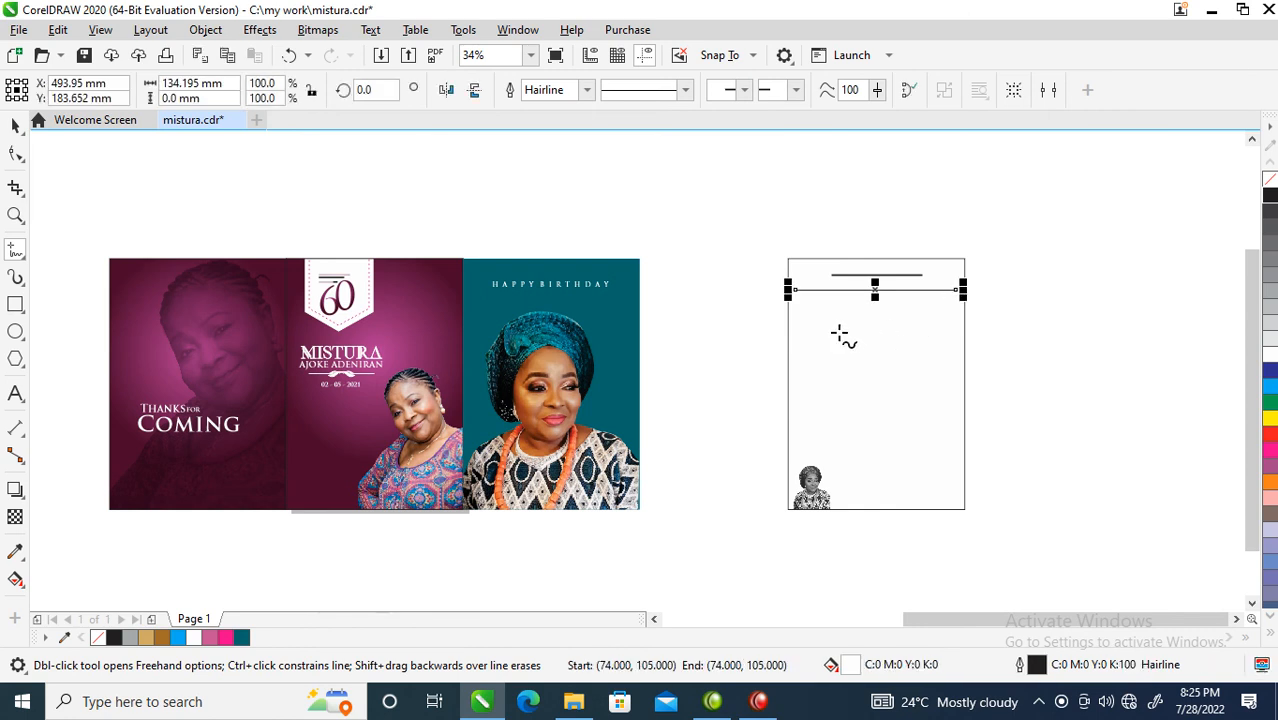
Set the outline width of the line under the "Happy Birthday" heading to 1 point.
{"action": "key", "text": "z"}
{"action": "left_click_drag", "start_coordinate": [792, 226], "coordinate": [1092, 396]}
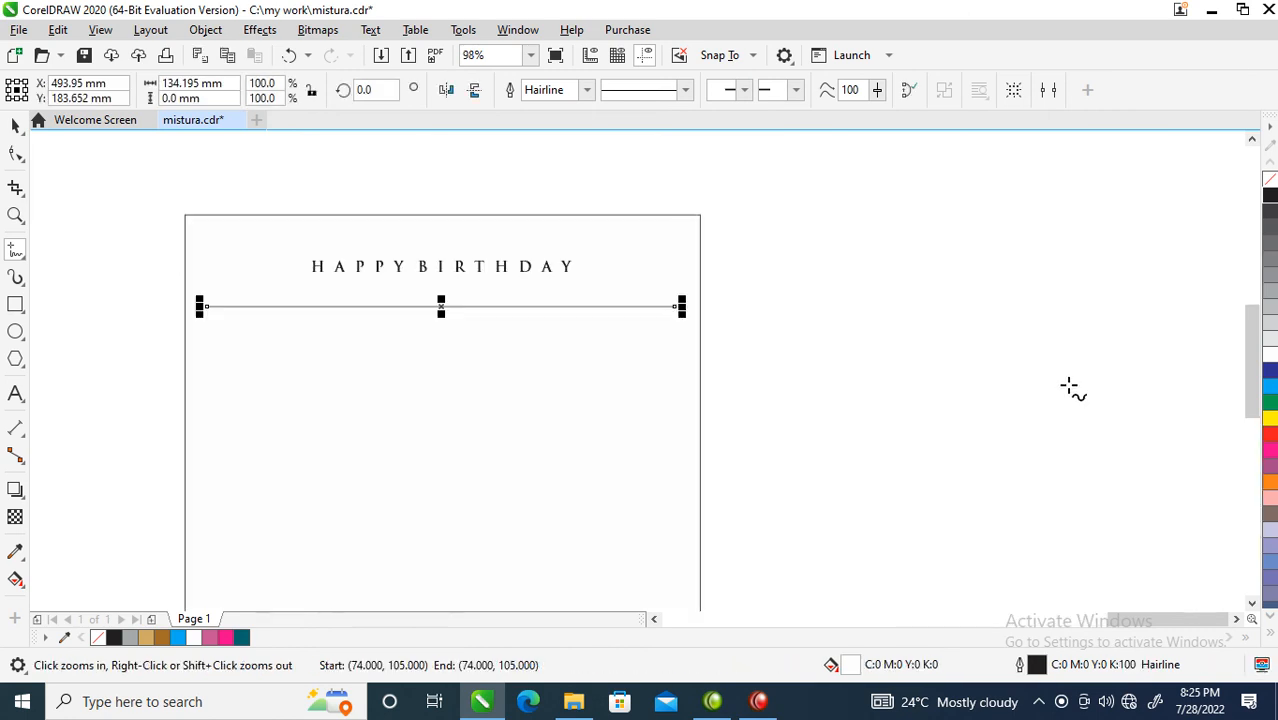
{"action": "key", "text": "F12"}
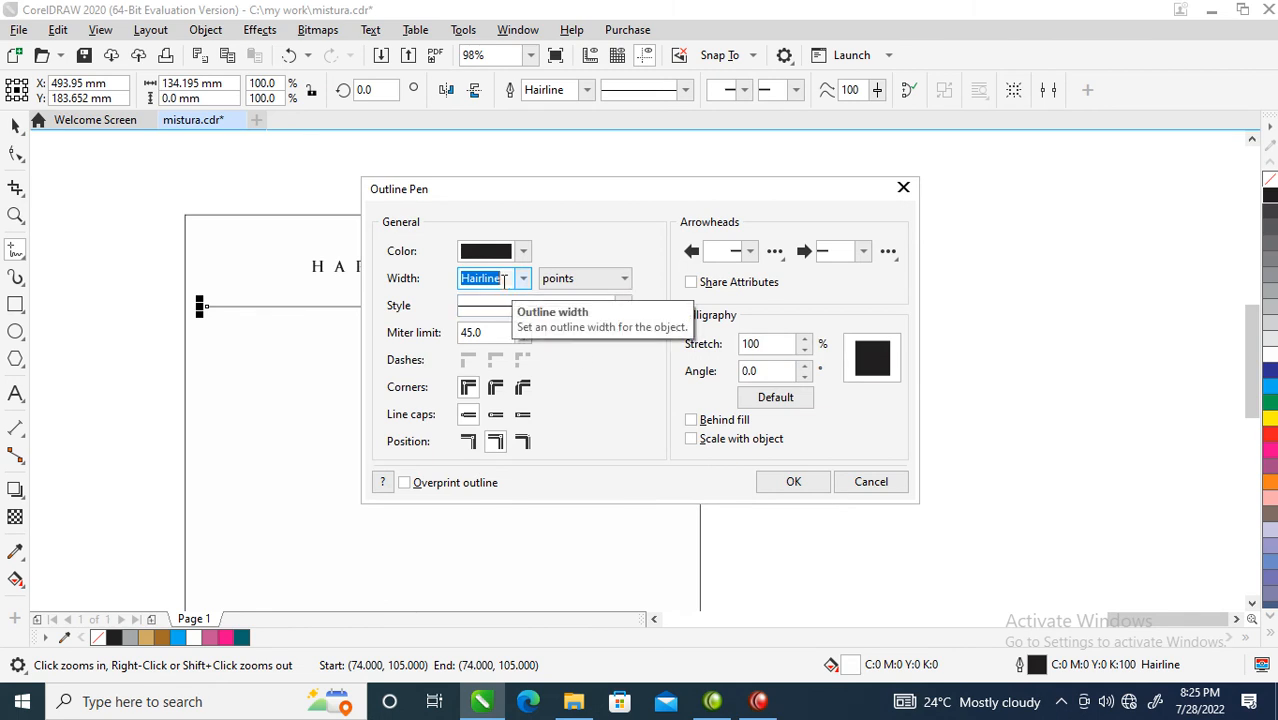
{"action": "type", "text": "1"}
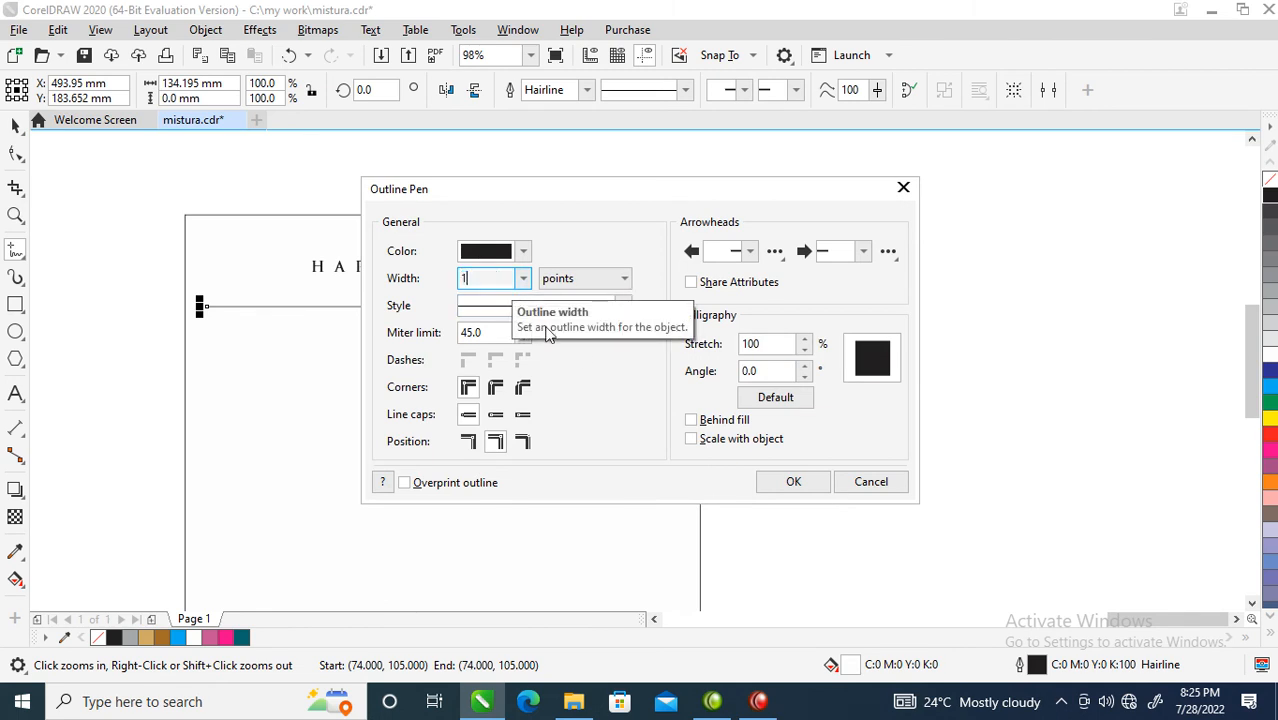
{"action": "left_click", "coordinate": [790, 482]}
{"action": "key", "text": "space"}
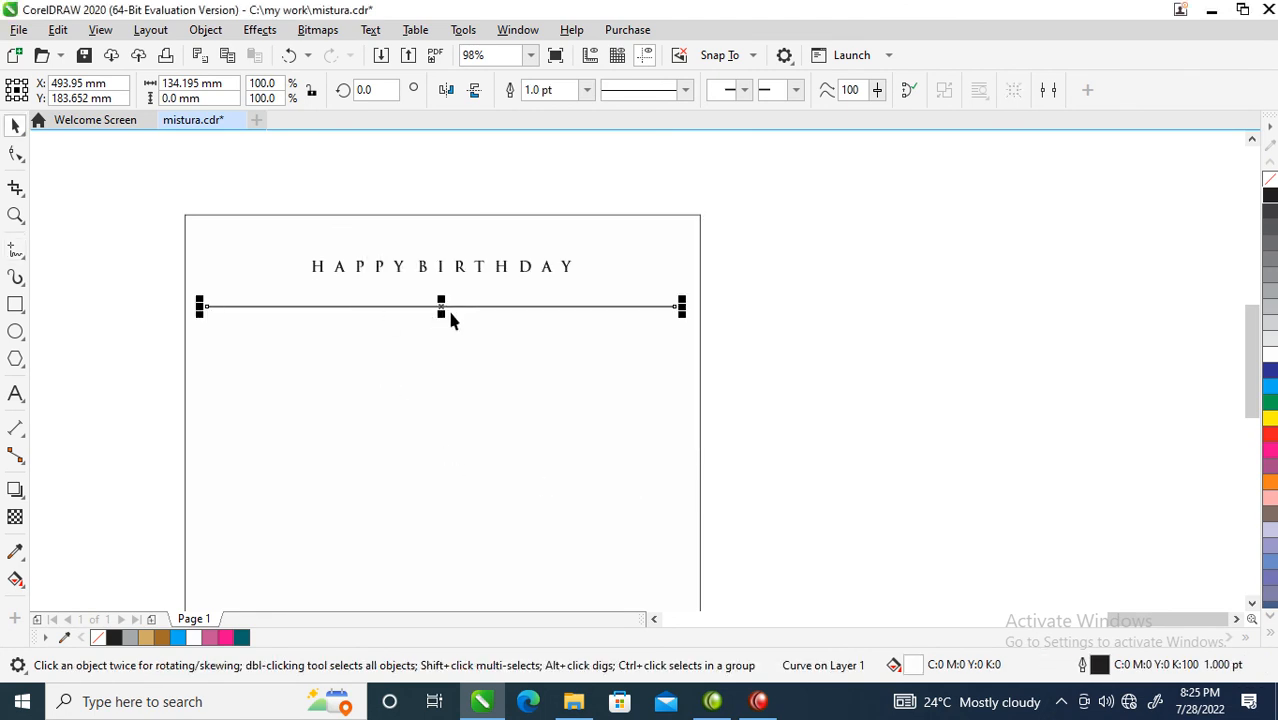
Copy the ruled line about 7 mm below itself and repeat the duplication down the white page to the portrait's chest level.
{"action": "left_click_drag", "start_coordinate": [443, 305], "coordinate": [443, 331]}
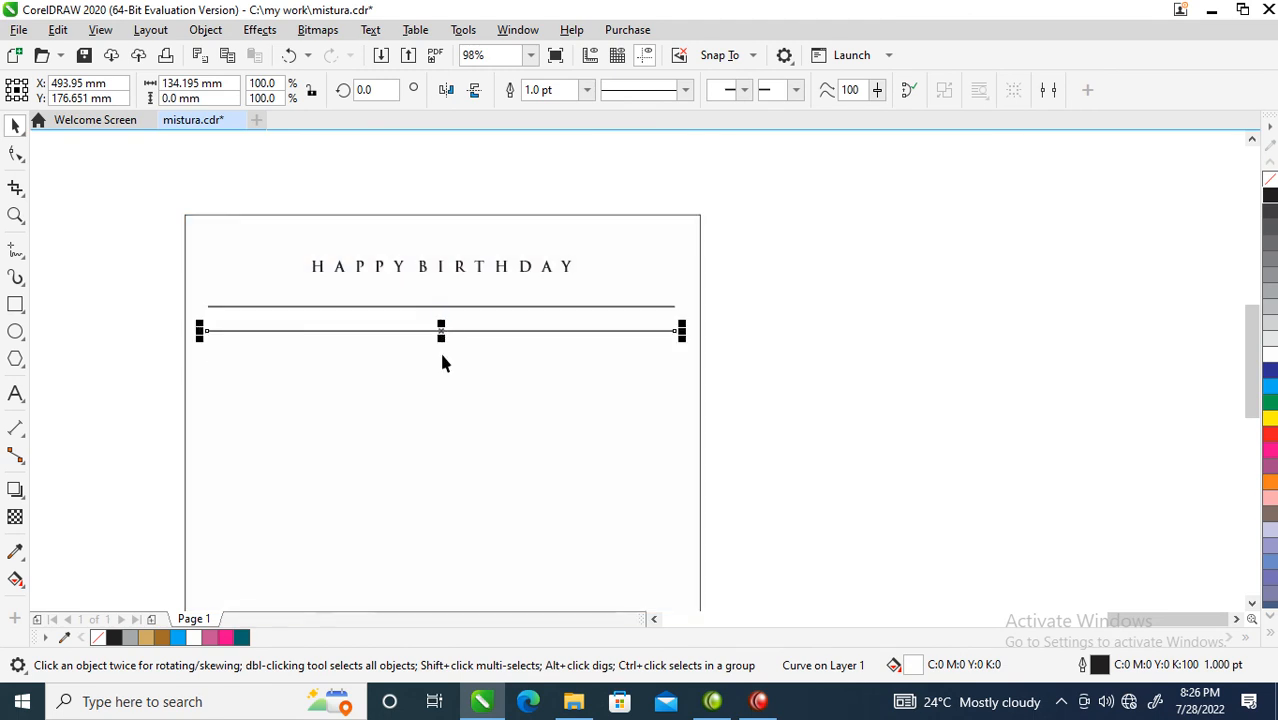
{"action": "key", "text": "ctrl+r"}
{"action": "key", "text": "ctrl+r"}
{"action": "key", "text": "ctrl+r"}
{"action": "key", "text": "ctrl+r"}
{"action": "key", "text": "ctrl+r"}
{"action": "key", "text": "ctrl+r"}
{"action": "key", "text": "ctrl+r"}
{"action": "key", "text": "ctrl+r"}
{"action": "key", "text": "ctrl+r"}
{"action": "key", "text": "ctrl+r"}
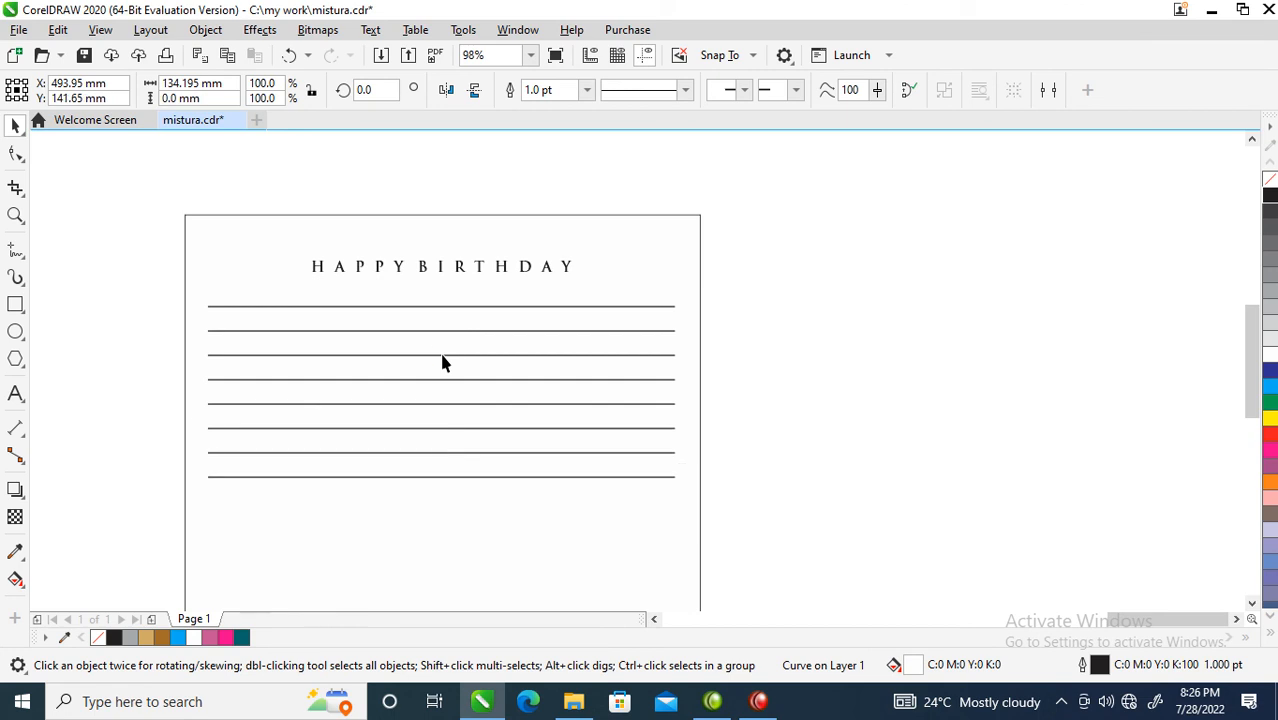
{"action": "key", "text": "ctrl+r"}
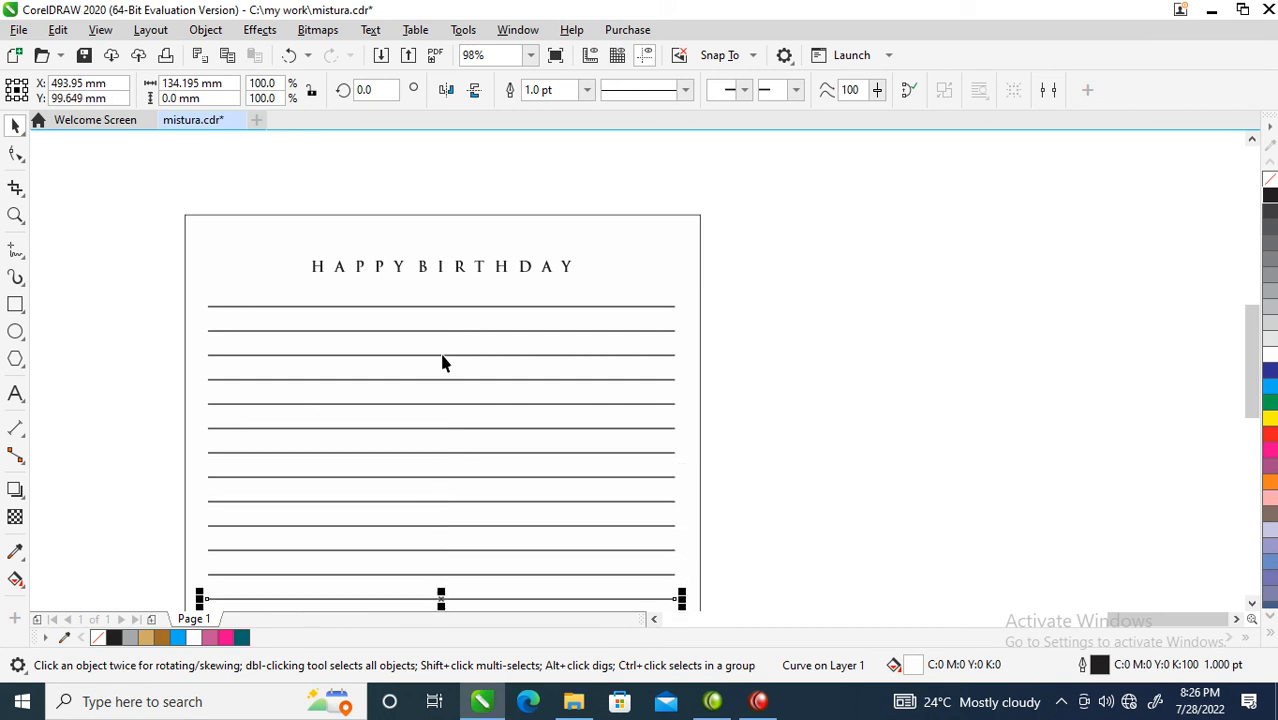
{"action": "key", "text": "F4"}
{"action": "key", "text": "ctrl+r"}
{"action": "key", "text": "ctrl+r"}
{"action": "key", "text": "ctrl+r"}
{"action": "key", "text": "ctrl+r"}
{"action": "key", "text": "ctrl+r"}
{"action": "key", "text": "ctrl+r"}
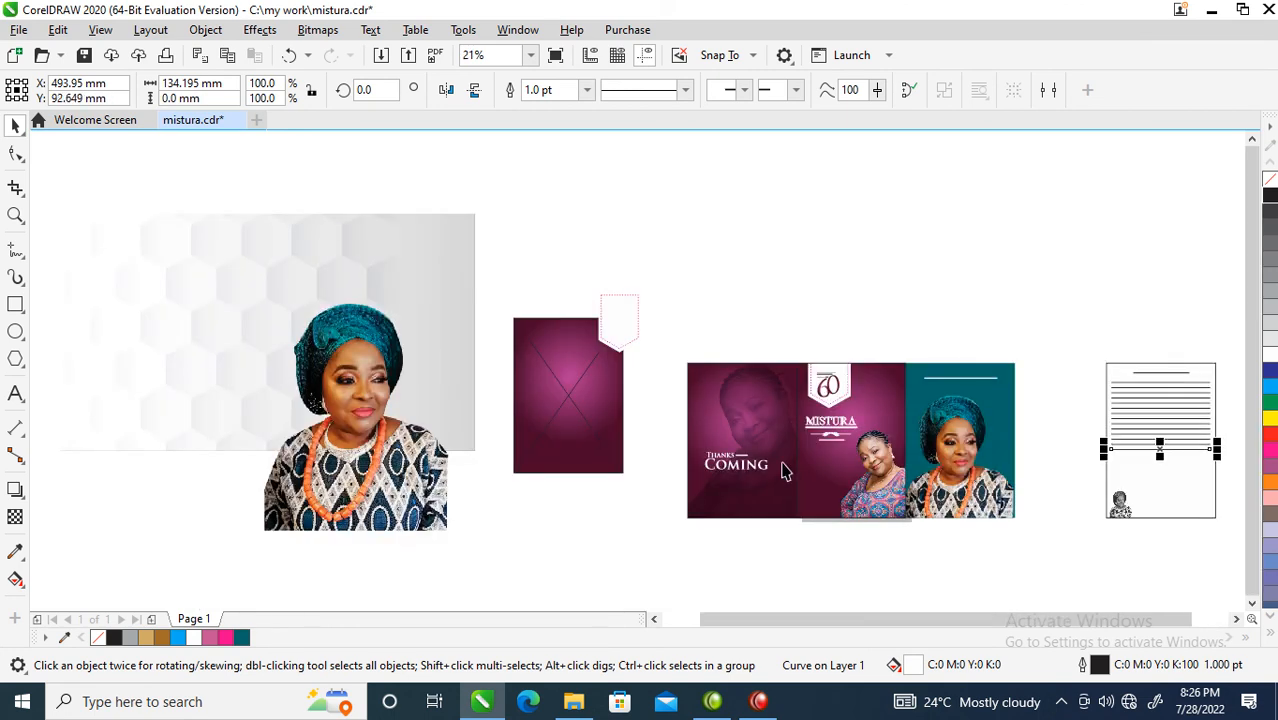
{"action": "key", "text": "ctrl+r"}
{"action": "key", "text": "ctrl+r"}
{"action": "key", "text": "ctrl+r"}
{"action": "key", "text": "ctrl+r"}
{"action": "key", "text": "ctrl+r"}
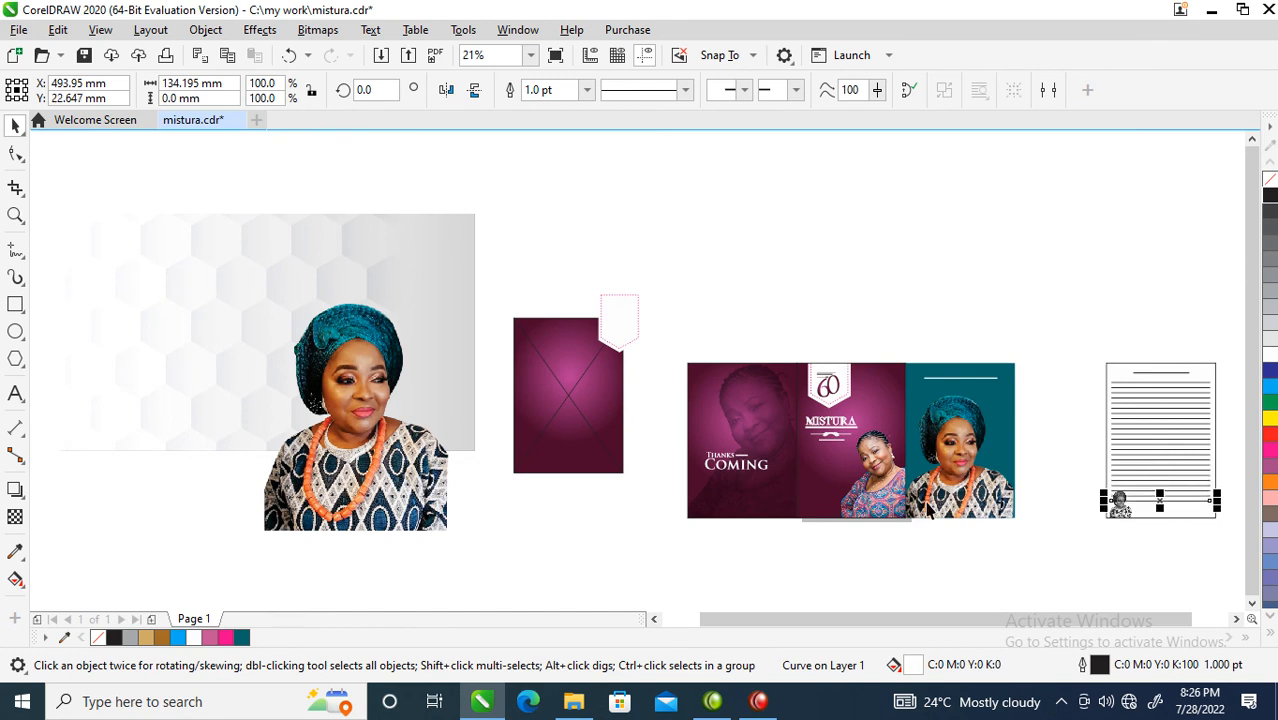
{"action": "key", "text": "ctrl+r"}
Shorten the lowest four ruled lines to about 101 mm so they start beside the grayscale portrait.
{"action": "key", "text": "z"}
{"action": "left_click_drag", "start_coordinate": [950, 437], "coordinate": [1249, 562]}
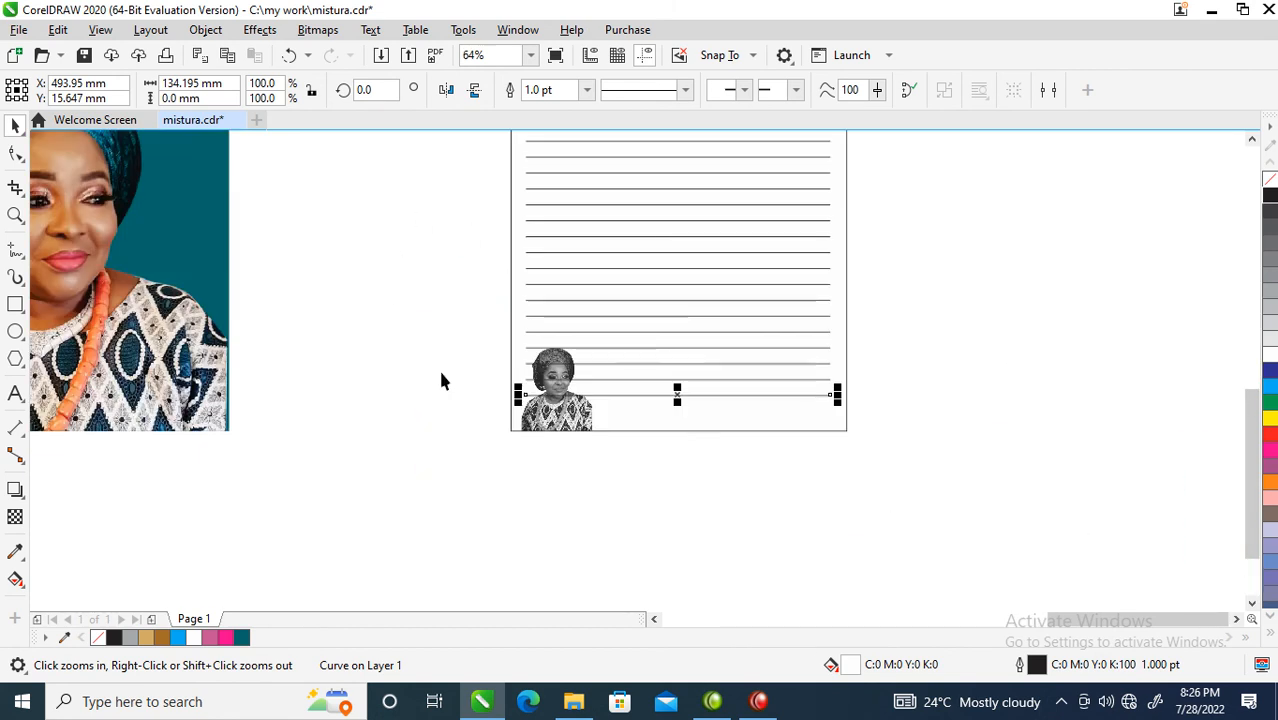
{"action": "left_click_drag", "start_coordinate": [457, 338], "coordinate": [922, 430]}
{"action": "left_click_drag", "start_coordinate": [520, 371], "coordinate": [595, 372]}
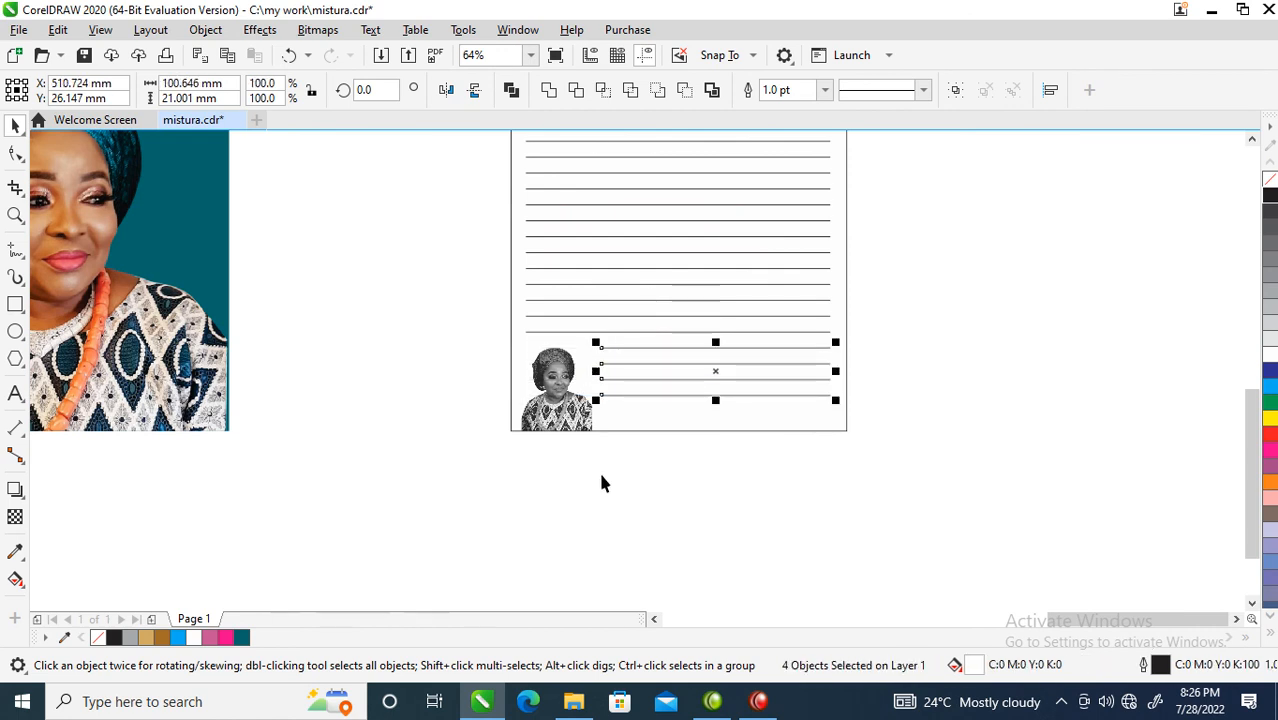
Copy the celebrant's name, ornament and date from the front cover to the foot of the ruled page and colour them black.
{"action": "scroll", "coordinate": [528, 445], "scroll_direction": "down", "scroll_amount": 2}
{"action": "key", "text": "z"}
{"action": "left_click_drag", "start_coordinate": [448, 351], "coordinate": [720, 461]}
{"action": "scroll", "coordinate": [655, 452], "scroll_direction": "down", "scroll_amount": 6}
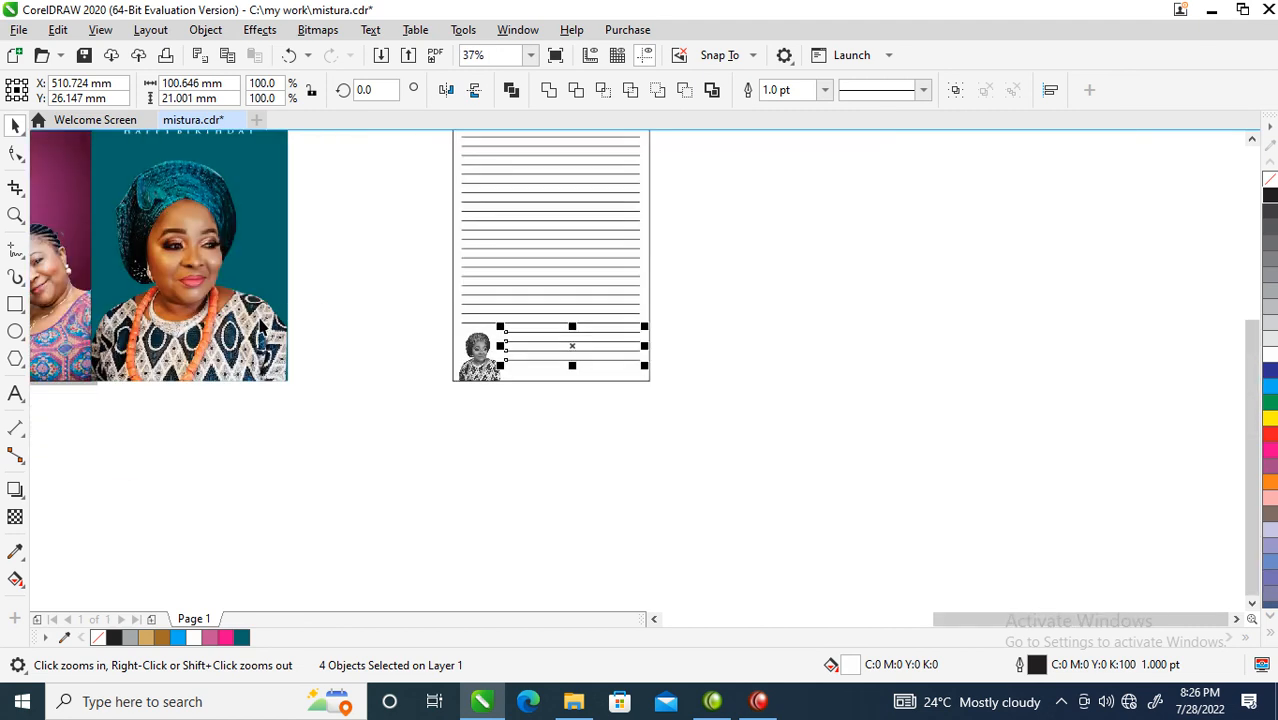
{"action": "left_click_drag", "start_coordinate": [160, 251], "coordinate": [400, 324]}
{"action": "key", "text": "space"}
{"action": "left_click_drag", "start_coordinate": [193, 275], "coordinate": [367, 358]}
{"action": "left_click_drag", "start_coordinate": [323, 311], "coordinate": [946, 461]}
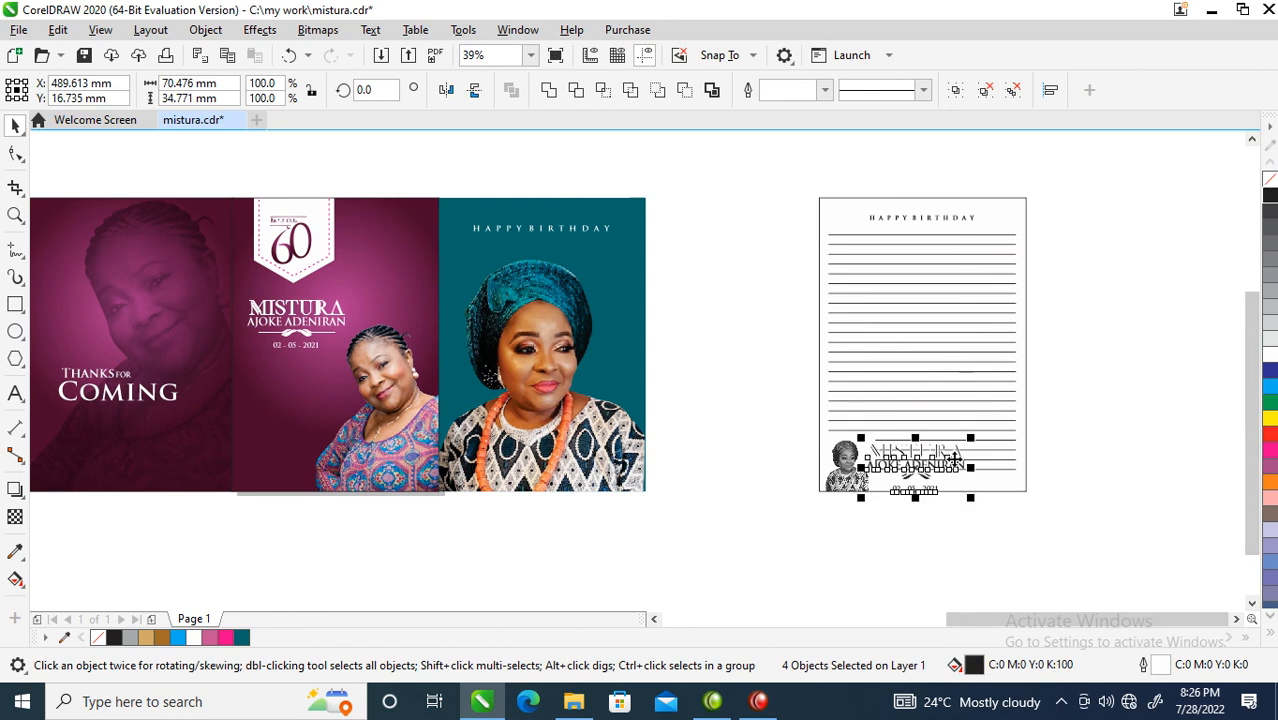
Shrink the copied name block to about 40 x 20 mm, place it next to the grayscale portrait and group it.
{"action": "key", "text": "space"}
{"action": "left_click_drag", "start_coordinate": [793, 413], "coordinate": [1243, 508]}
{"action": "key", "text": "space"}
{"action": "left_click_drag", "start_coordinate": [515, 302], "coordinate": [473, 318]}
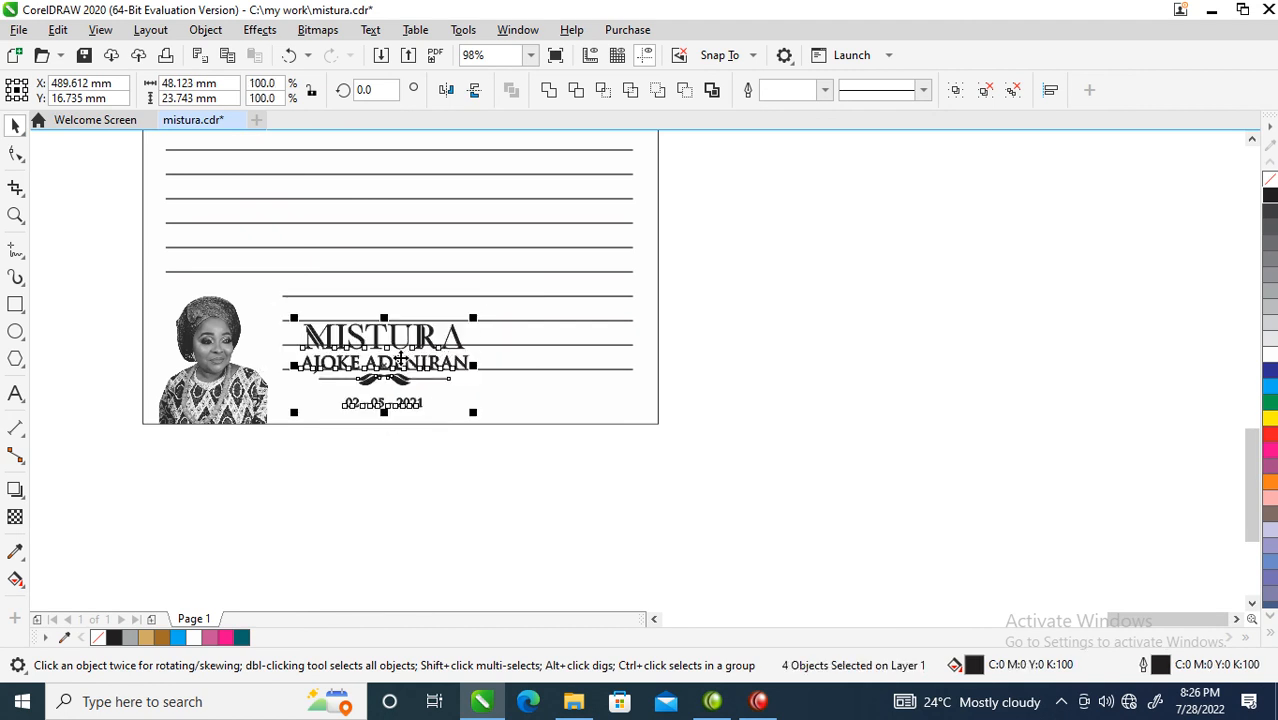
{"action": "left_click_drag", "start_coordinate": [388, 346], "coordinate": [347, 351]}
{"action": "left_click_drag", "start_coordinate": [430, 311], "coordinate": [406, 325]}
{"action": "key", "text": "ctrl+g"}
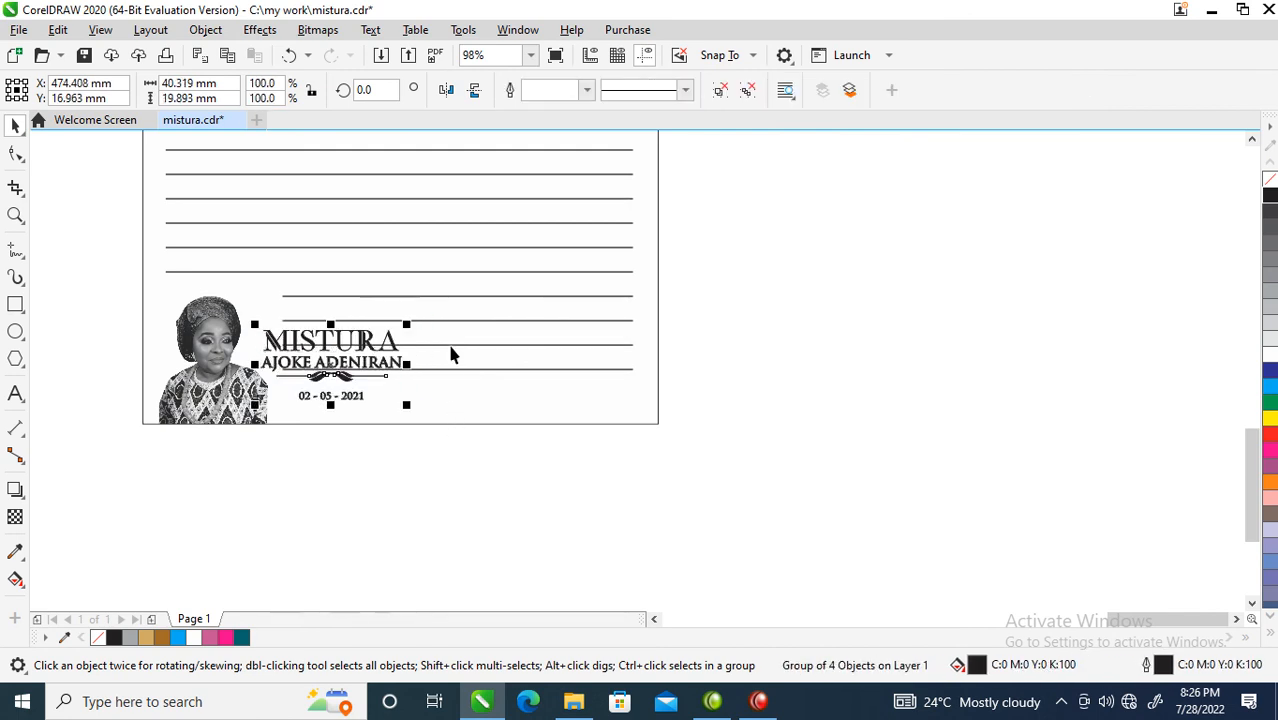
Shorten the last two ruled lines to about 61 mm so they start after the name block.
{"action": "left_click", "coordinate": [450, 346]}
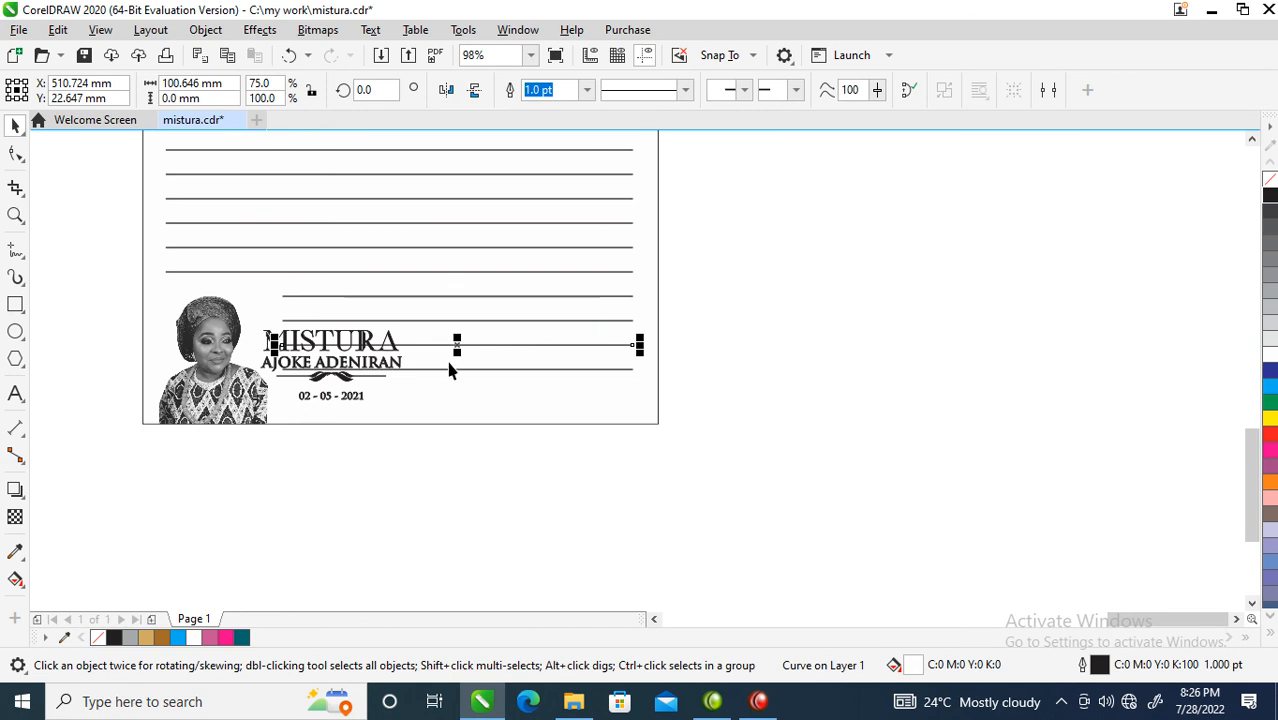
{"action": "left_click", "coordinate": [451, 369], "text": "shift"}
{"action": "left_click_drag", "start_coordinate": [276, 357], "coordinate": [412, 368]}
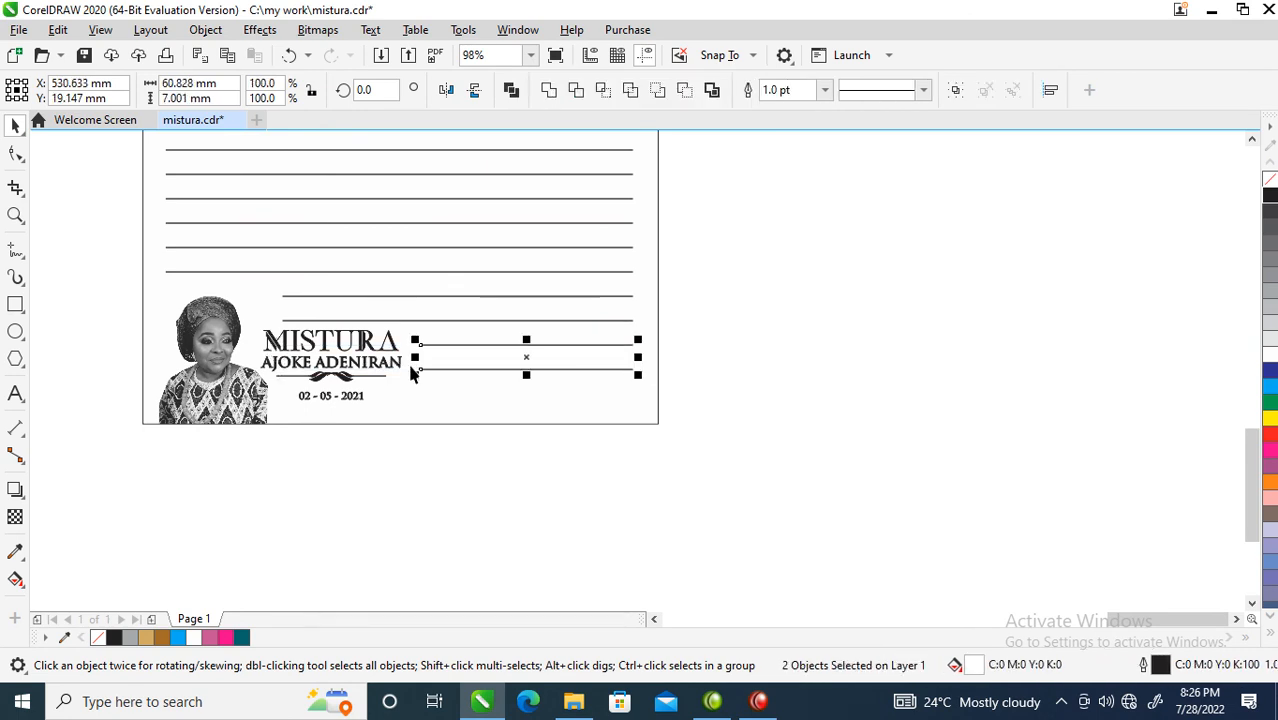
Move the whole ruled page closer to the teal panel and shift the back cover away from the front cover to leave a gap.
{"action": "scroll", "coordinate": [410, 410], "scroll_direction": "down", "scroll_amount": 6}
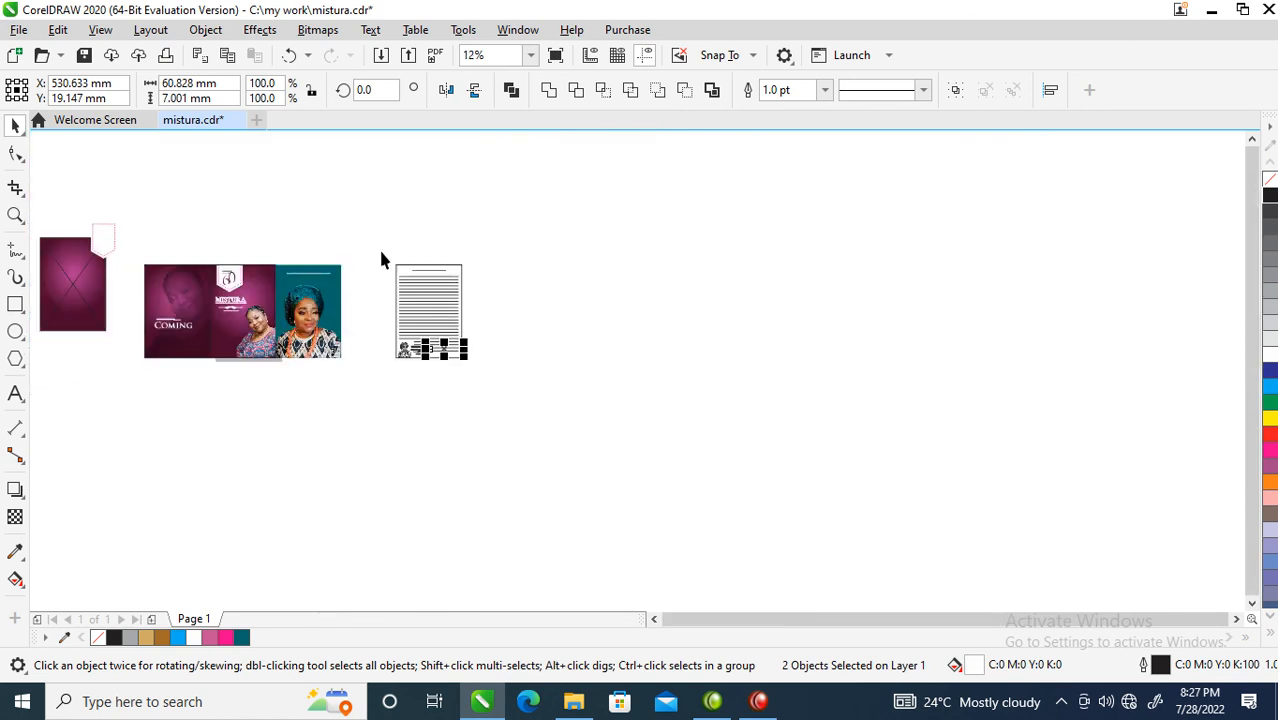
{"action": "key", "text": "z"}
{"action": "left_click_drag", "start_coordinate": [125, 232], "coordinate": [542, 410]}
{"action": "left_click_drag", "start_coordinate": [618, 186], "coordinate": [888, 486]}
{"action": "left_click_drag", "start_coordinate": [759, 377], "coordinate": [656, 403]}
{"action": "key", "text": "z"}
{"action": "left_click_drag", "start_coordinate": [57, 204], "coordinate": [793, 517]}
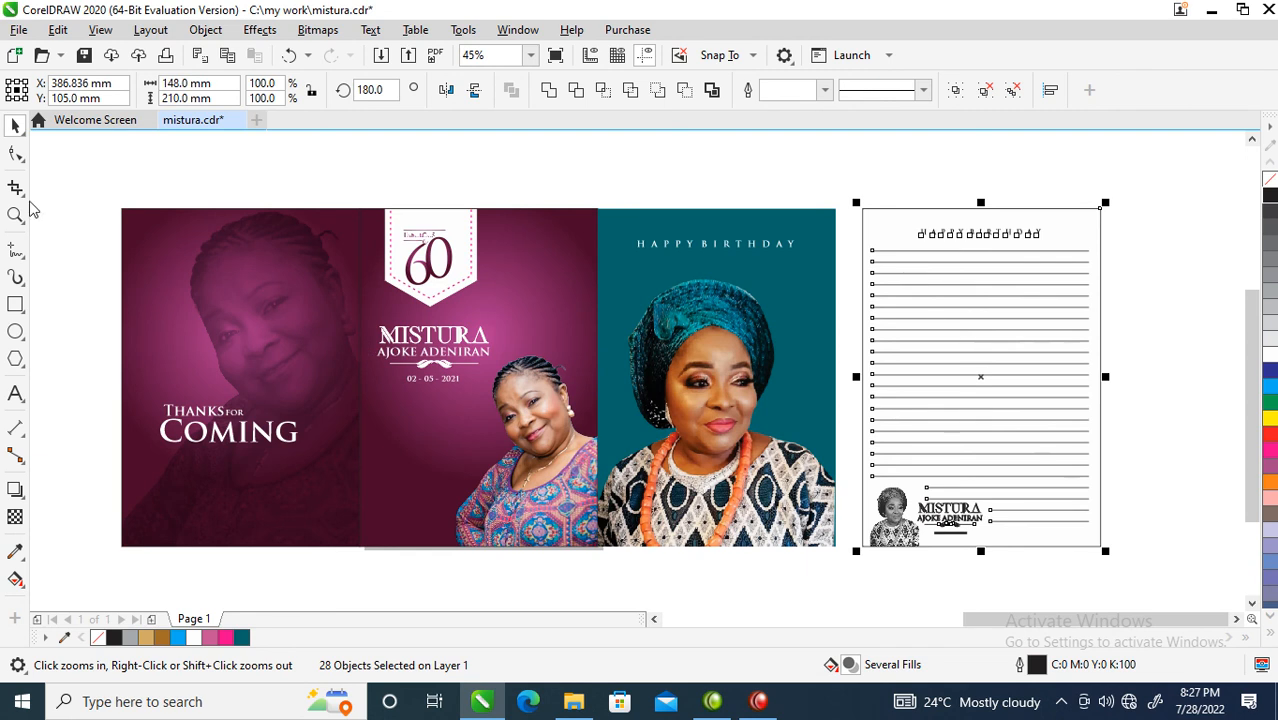
{"action": "left_click_drag", "start_coordinate": [75, 174], "coordinate": [382, 572]}
{"action": "mouse_move", "coordinate": [328, 380]}
{"action": "left_mouse_down"}
{"action": "mouse_move", "coordinate": [295, 383]}
{"action": "mouse_move", "coordinate": [328, 380]}
{"action": "left_mouse_up"}
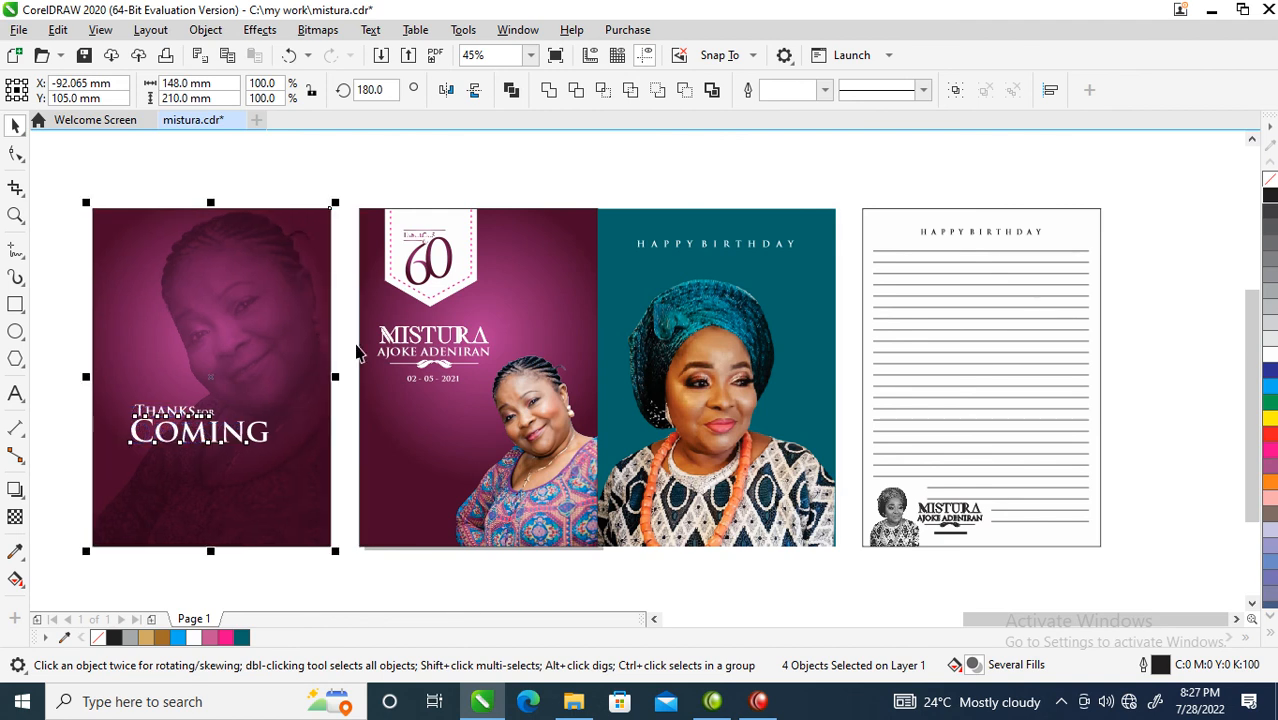
Draw a circle about 4.9 mm wide near the front cover's upper inner corner, filled 20% black.
{"action": "key", "text": "z"}
{"action": "left_click_drag", "start_coordinate": [229, 180], "coordinate": [626, 446]}
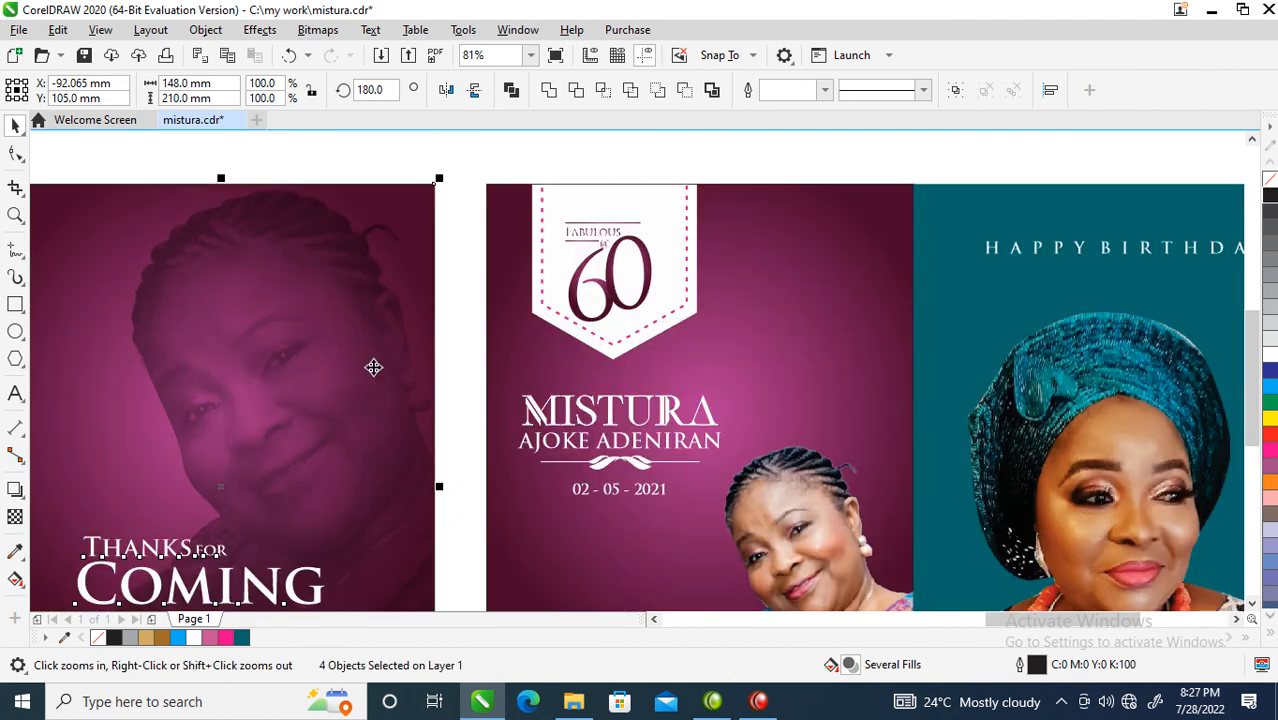
{"action": "left_click", "coordinate": [15, 331]}
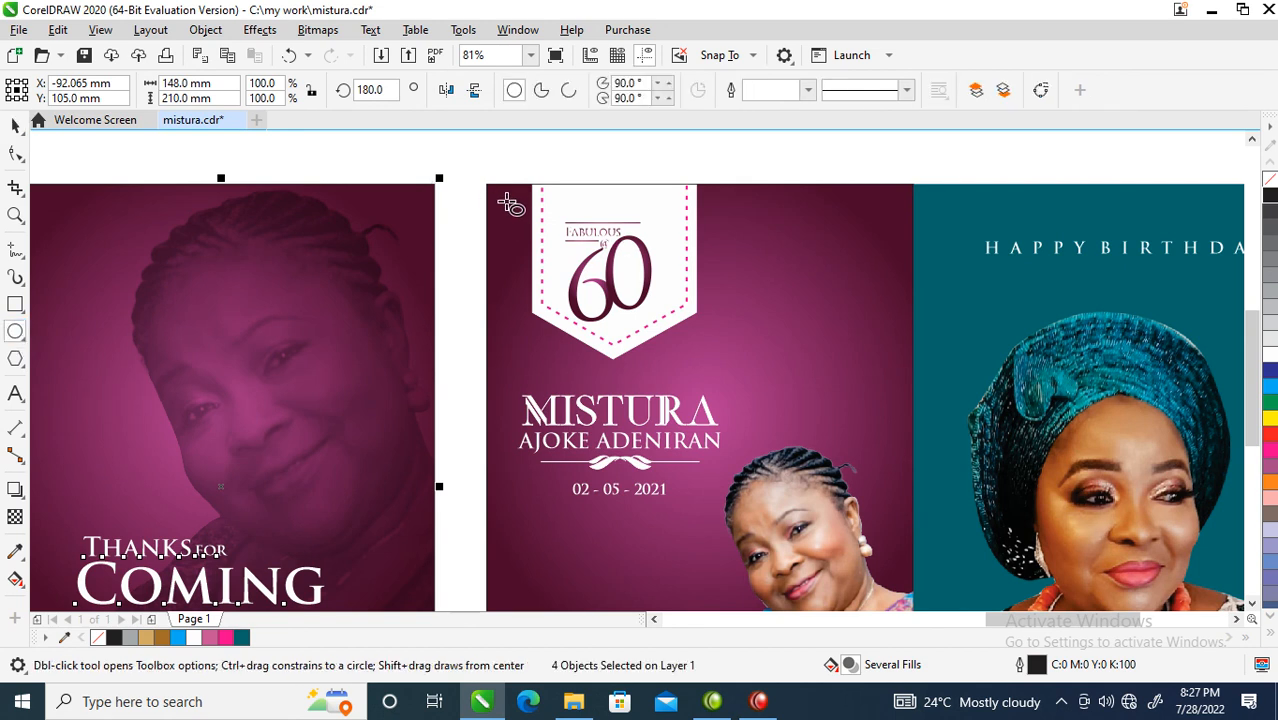
{"action": "left_click_drag", "start_coordinate": [503, 200], "coordinate": [518, 214]}
{"action": "left_click", "coordinate": [1270, 323]}
{"action": "key", "text": "space"}
Draw a thin horizontal rectangle about 12 x 1 mm from the gap between the covers to the circle's centre.
{"action": "key", "text": "F2"}
{"action": "left_click_drag", "start_coordinate": [466, 145], "coordinate": [431, 293]}
{"action": "left_click", "coordinate": [17, 306]}
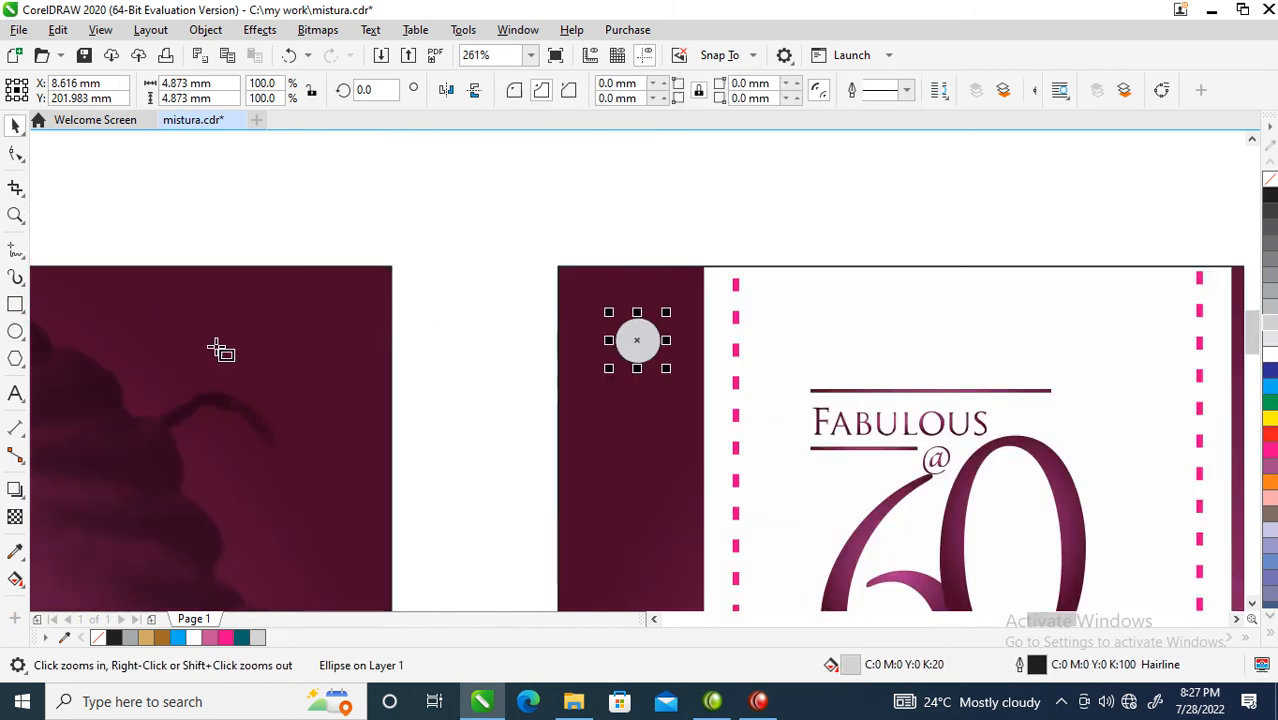
{"action": "left_click_drag", "start_coordinate": [528, 337], "coordinate": [648, 348]}
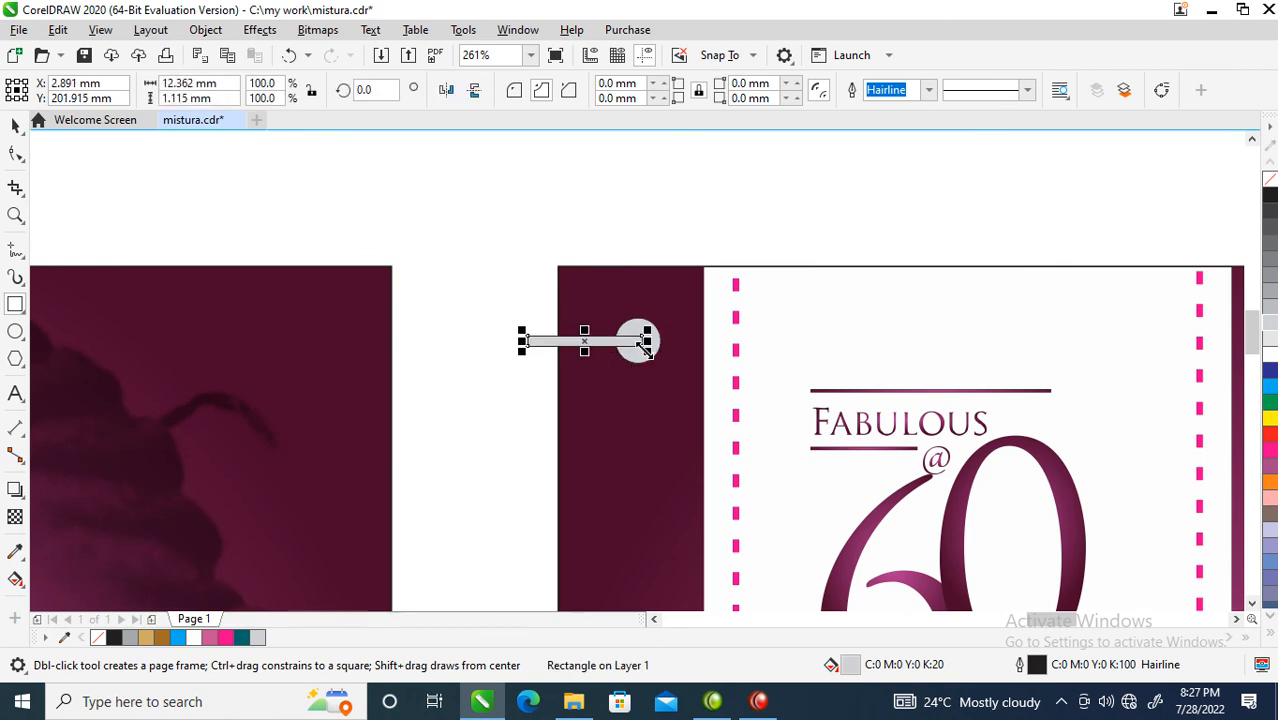
{"action": "key", "text": "space"}
Move the back cover about 12 mm towards the front cover to narrow the gap.
{"action": "scroll", "coordinate": [583, 372], "scroll_direction": "down", "scroll_amount": 4}
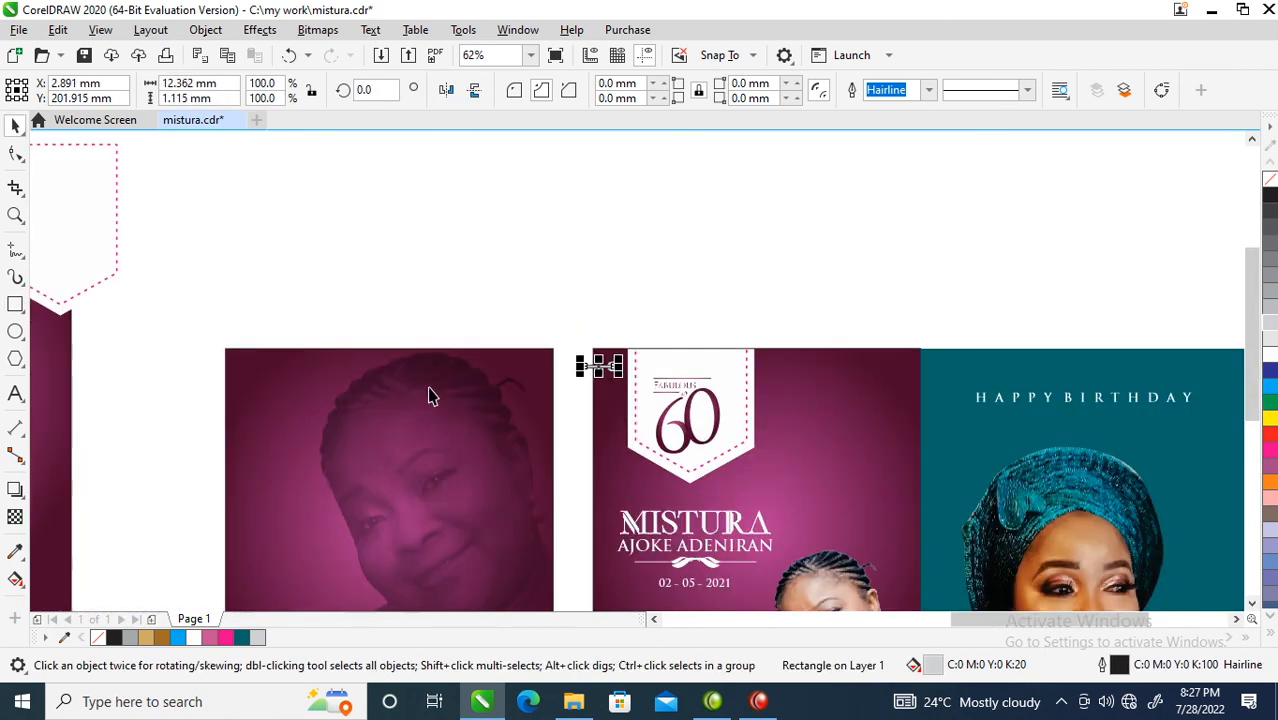
{"action": "scroll", "coordinate": [281, 383], "scroll_direction": "down", "scroll_amount": 2}
{"action": "key", "text": "F2"}
{"action": "left_click_drag", "start_coordinate": [223, 317], "coordinate": [622, 571]}
{"action": "left_click_drag", "start_coordinate": [328, 230], "coordinate": [525, 508]}
{"action": "left_click_drag", "start_coordinate": [461, 420], "coordinate": [476, 422]}
Fill the thin binding bar with 50% black.
{"action": "key", "text": "z"}
{"action": "left_click_drag", "start_coordinate": [434, 203], "coordinate": [578, 290]}
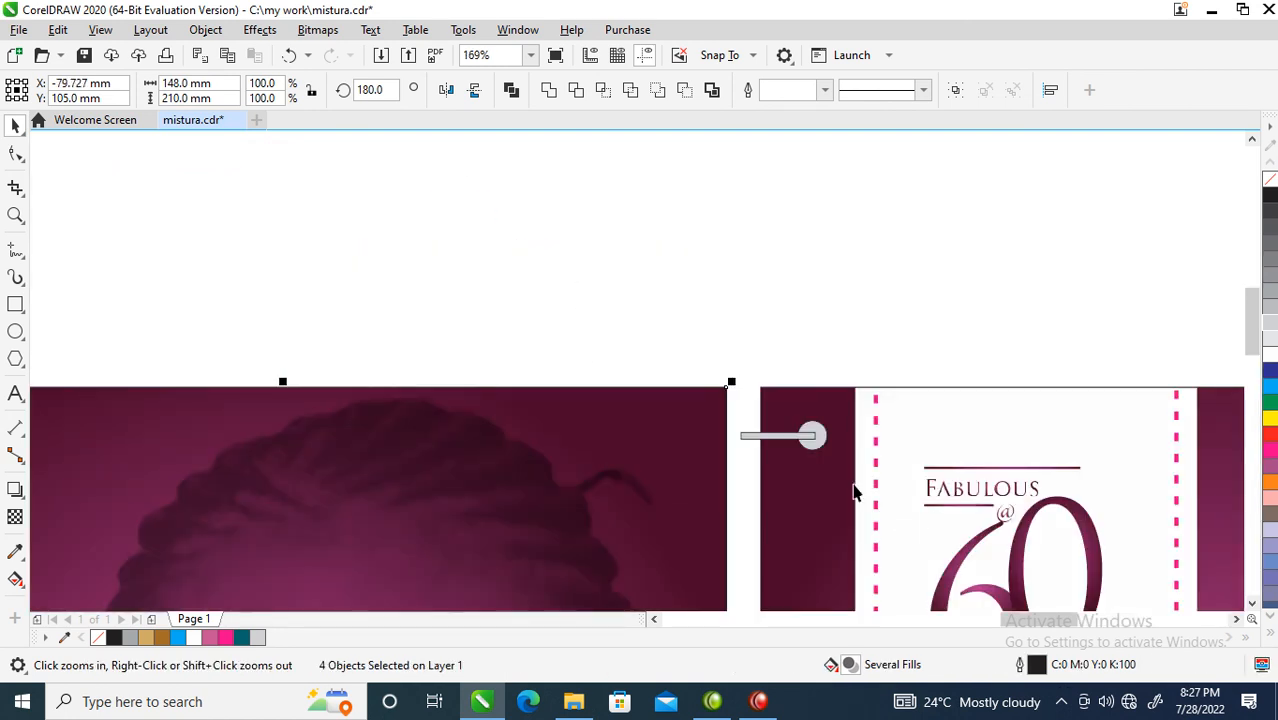
{"action": "key", "text": "space"}
{"action": "left_click", "coordinate": [811, 440]}
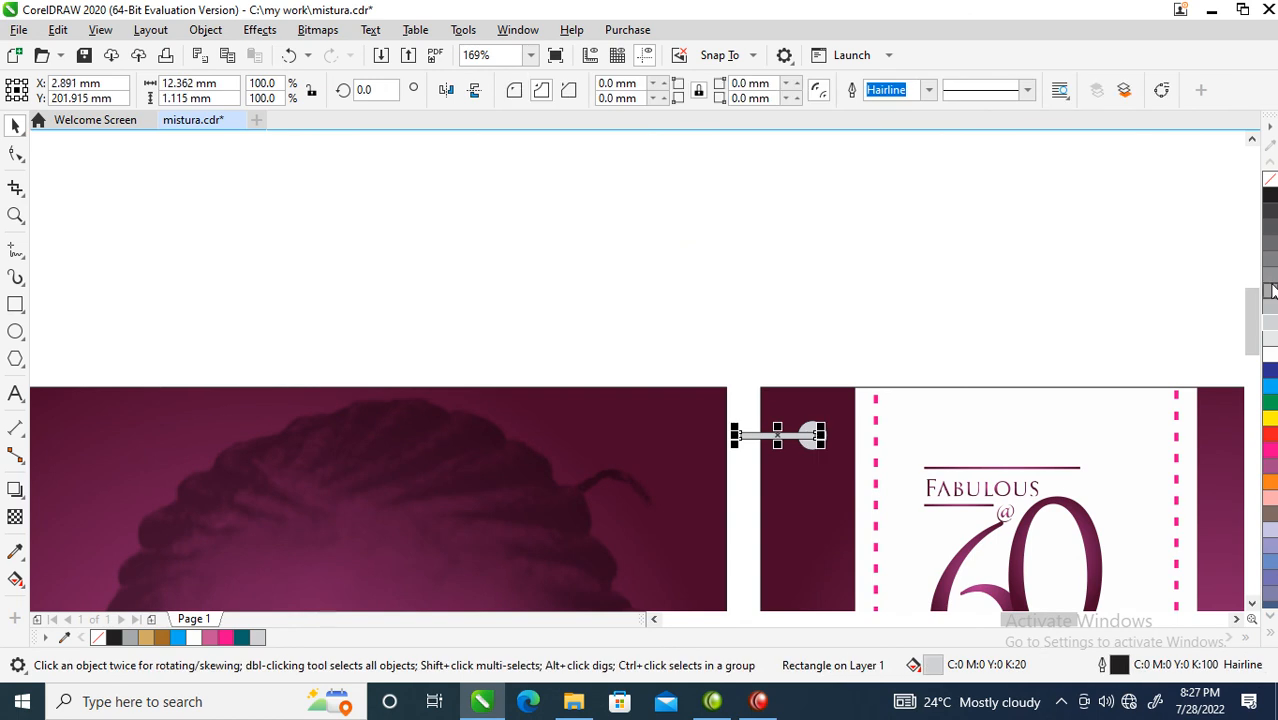
{"action": "left_click", "coordinate": [1271, 283]}
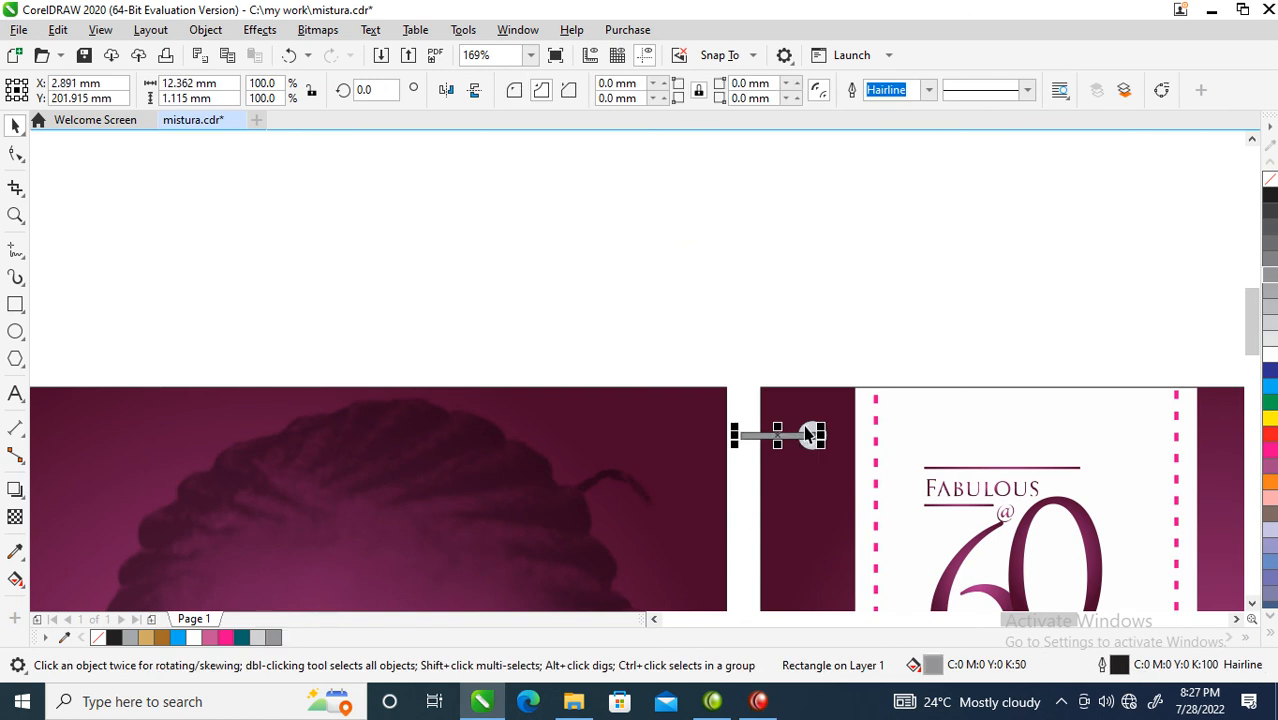
Copy the grey circle onto the back cover and stretch the bar to about 23 mm to join both circles.
{"action": "left_click_drag", "start_coordinate": [808, 435], "coordinate": [671, 451]}
{"action": "left_click", "coordinate": [747, 440]}
{"action": "left_click_drag", "start_coordinate": [623, 303], "coordinate": [710, 393]}
{"action": "left_click", "coordinate": [806, 437]}
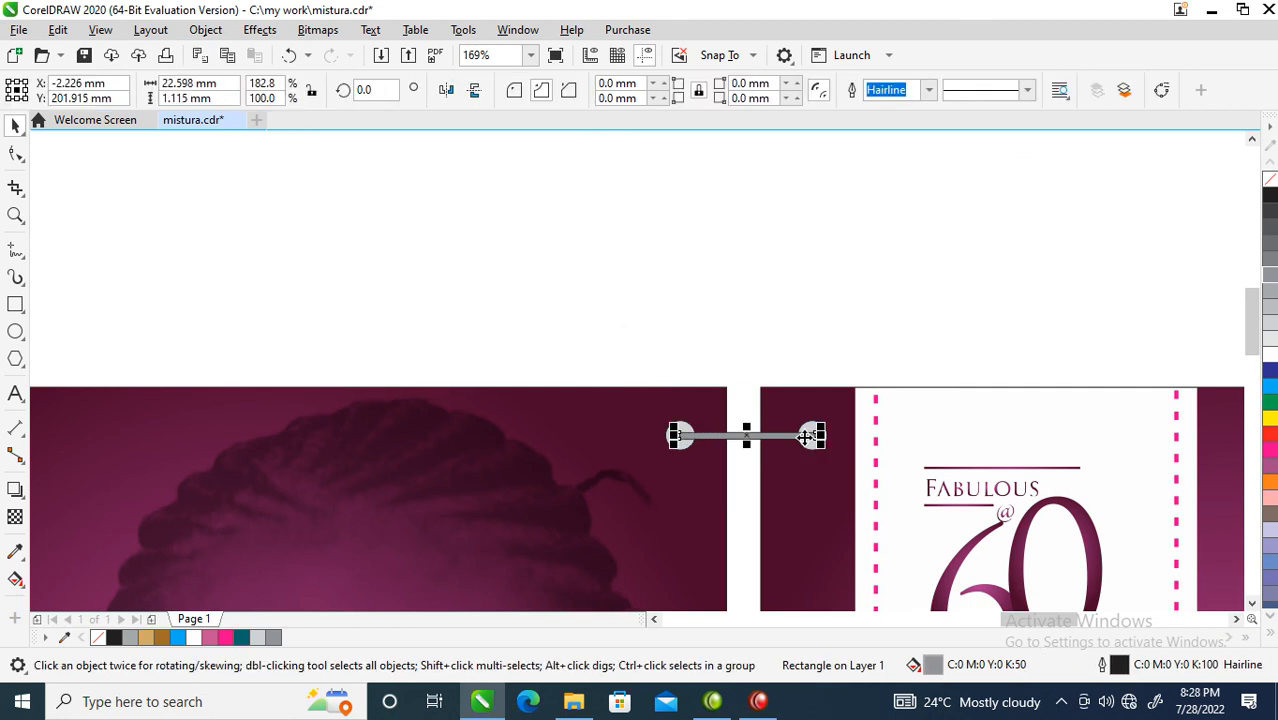
Remove the outlines from the two circles and the bar and group them as one binding ring.
{"action": "left_click_drag", "start_coordinate": [602, 251], "coordinate": [878, 503]}
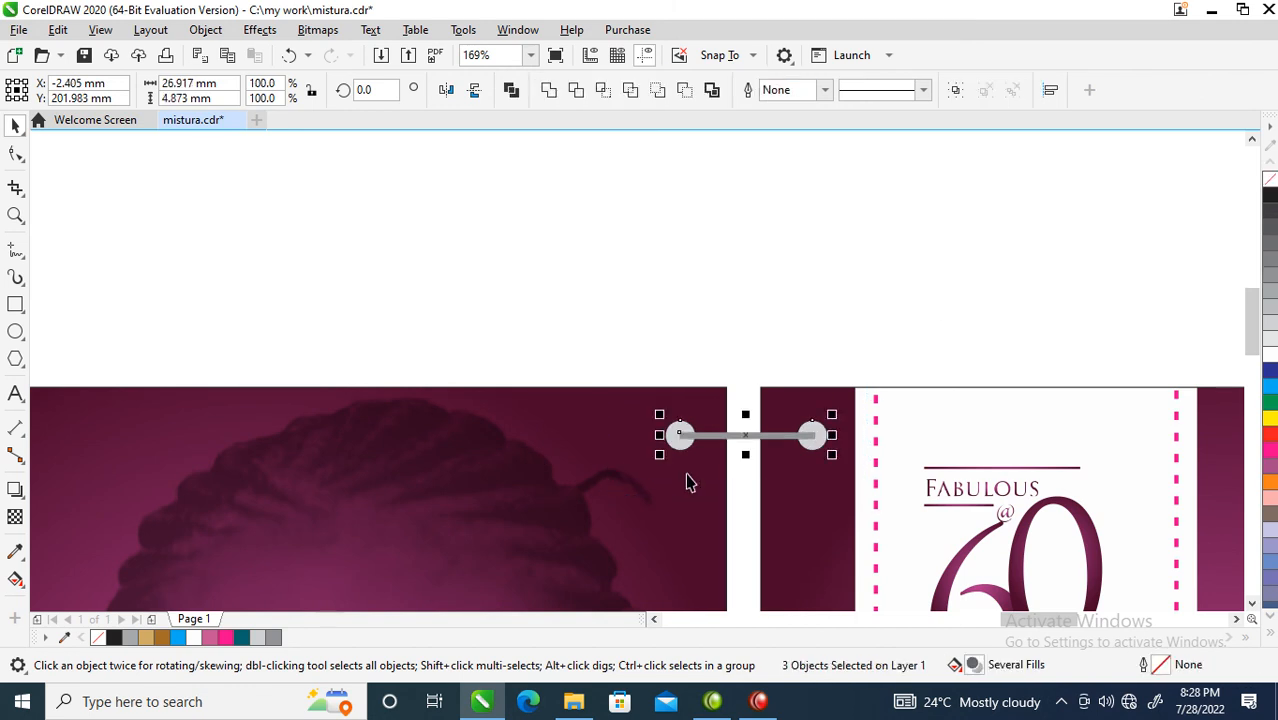
{"action": "key", "text": "ctrl+g"}
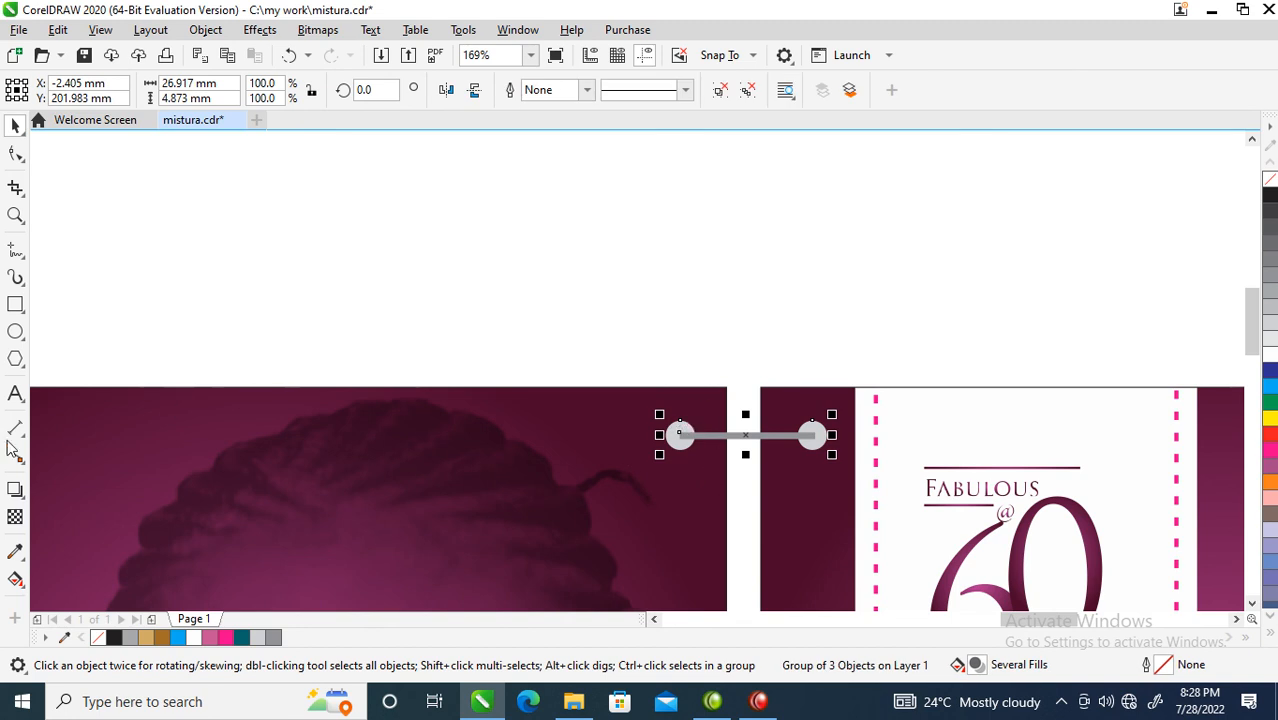
Add a small downward drop shadow to the binding ring with opacity 50 and feather 15, and break the shadow apart.
{"action": "left_click", "coordinate": [15, 489]}
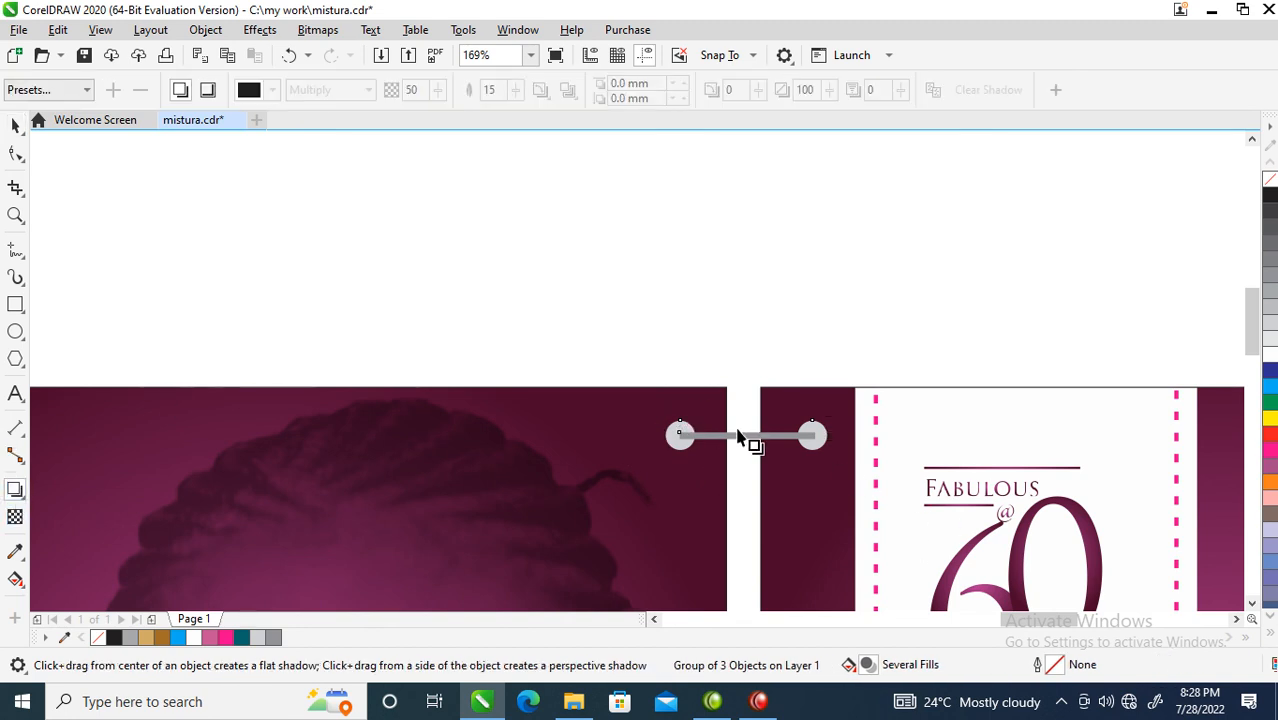
{"action": "mouse_move", "coordinate": [750, 442]}
{"action": "left_mouse_down"}
{"action": "mouse_move", "coordinate": [765, 465]}
{"action": "mouse_move", "coordinate": [755, 457]}
{"action": "left_mouse_up"}
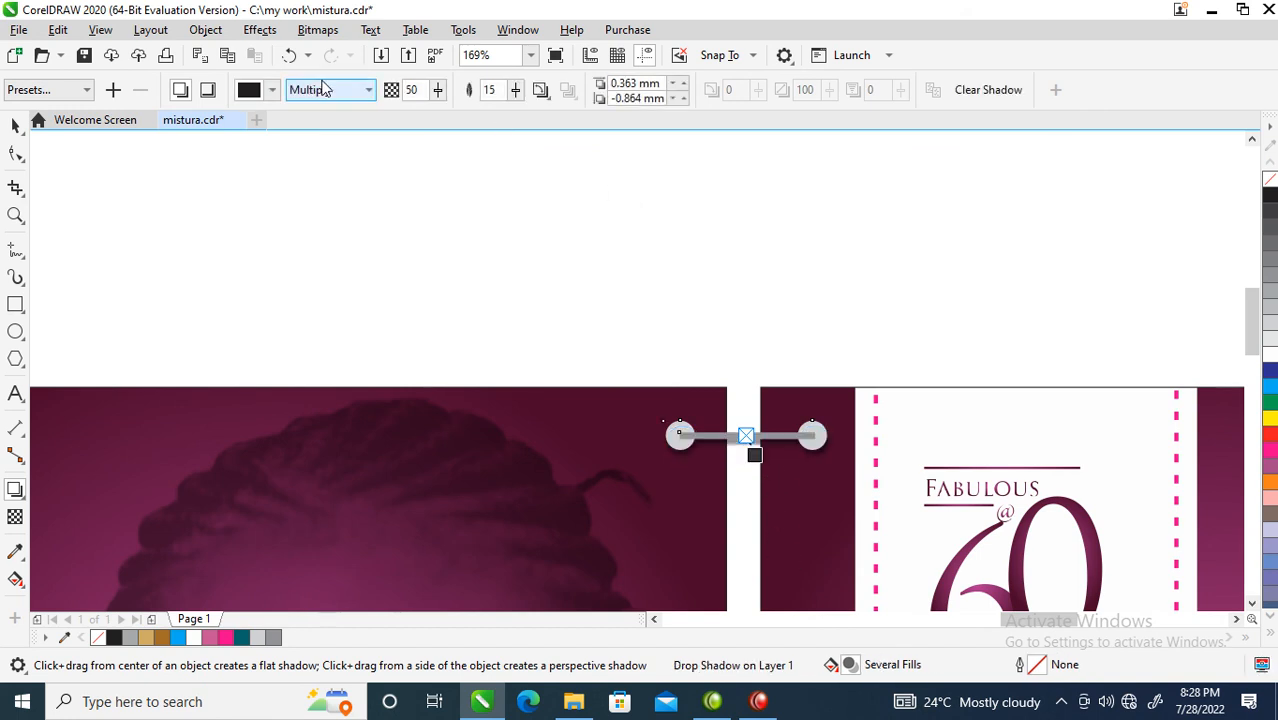
{"action": "left_click", "coordinate": [204, 29]}
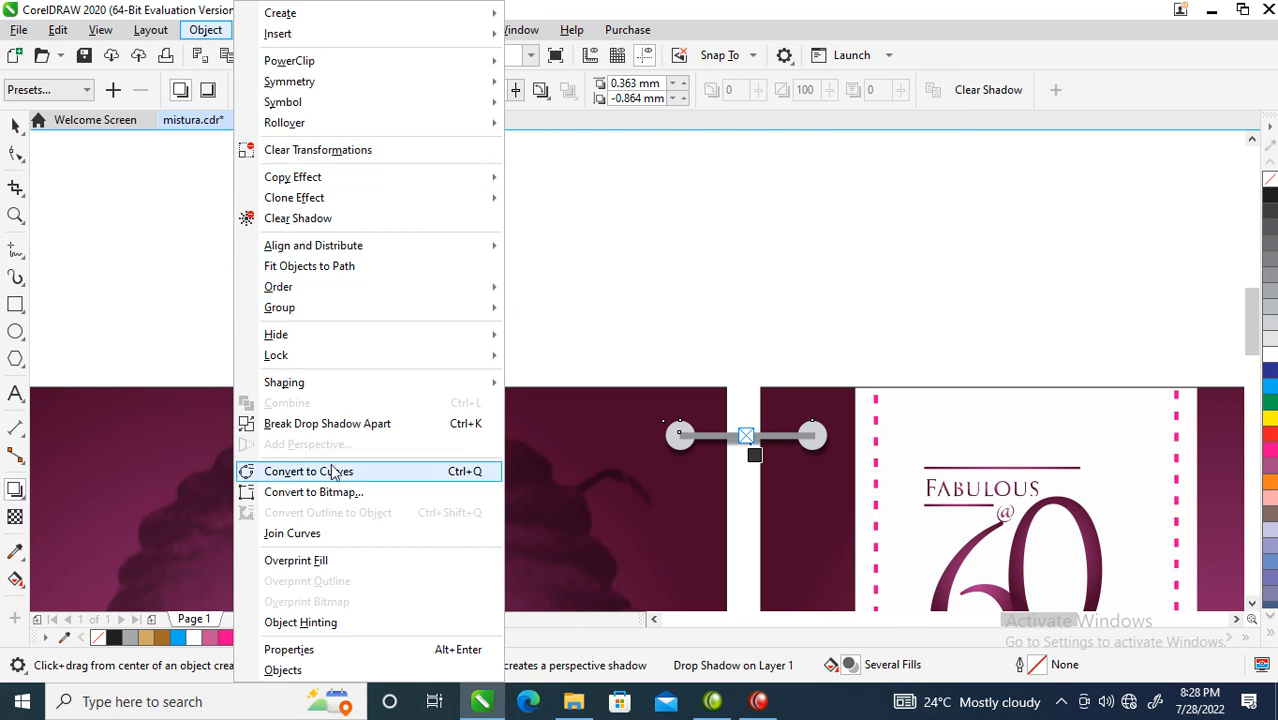
{"action": "left_click", "coordinate": [327, 425]}
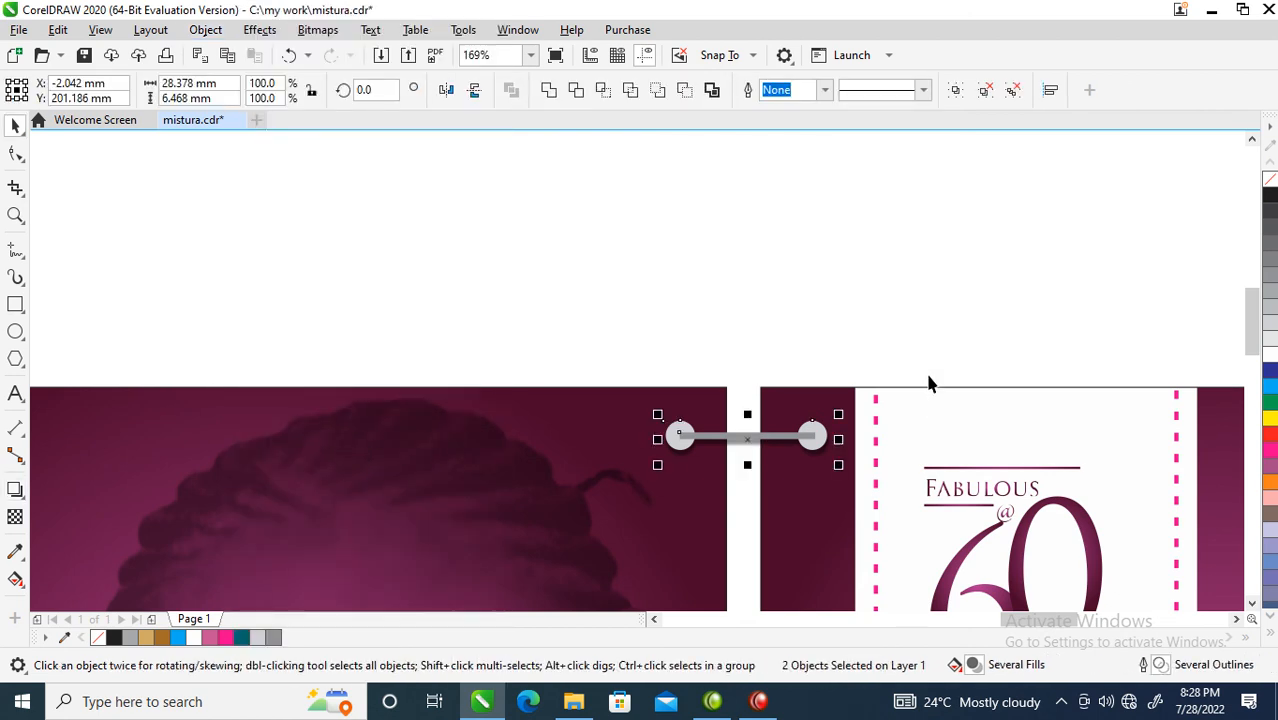
Group the binding ring with its shadow, copy it about 8 mm straight down, and repeat the copy along the upper spine.
{"action": "key", "text": "ctrl+g"}
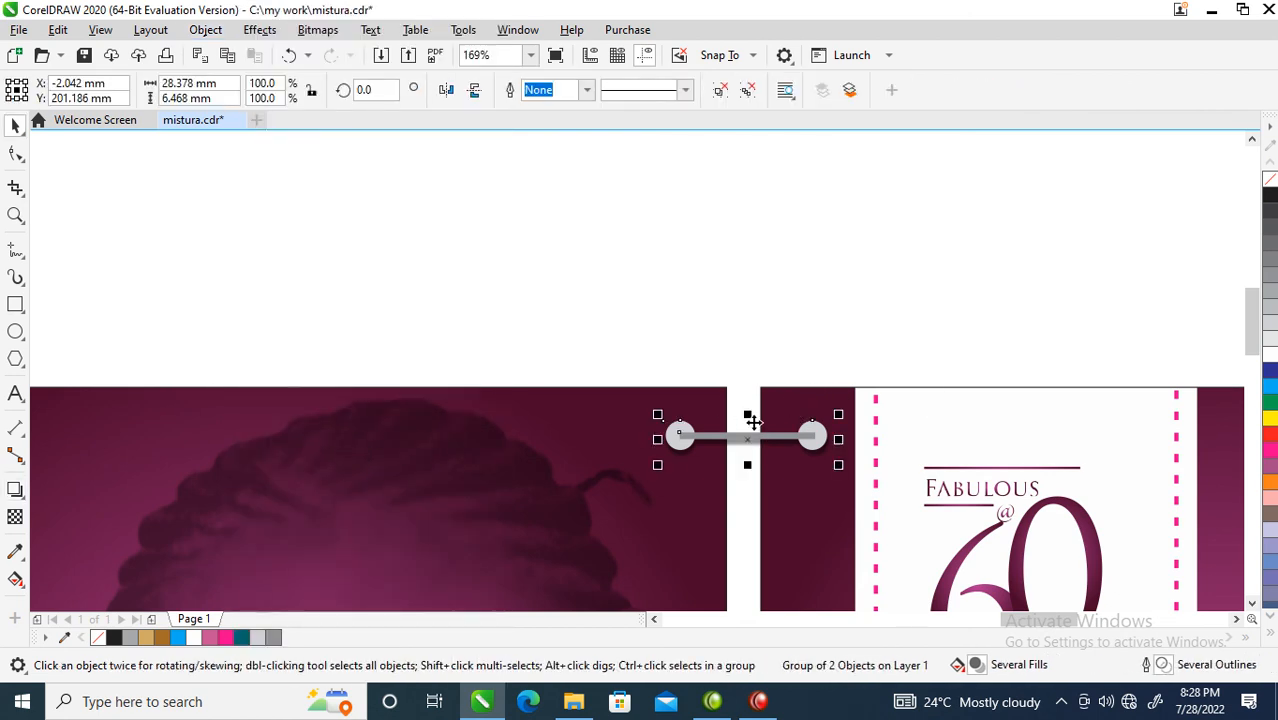
{"action": "left_click_drag", "start_coordinate": [747, 440], "coordinate": [753, 497]}
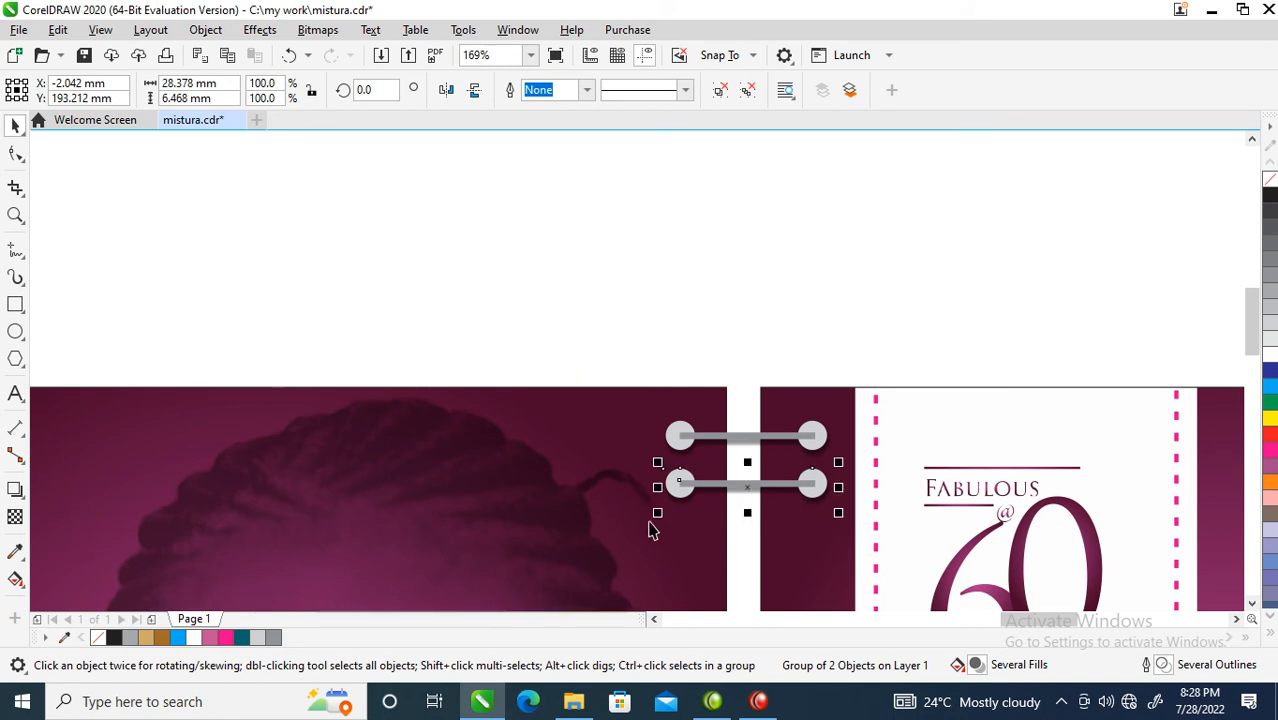
{"action": "key", "text": "ctrl+r"}
{"action": "key", "text": "ctrl+r"}
{"action": "key", "text": "ctrl+r"}
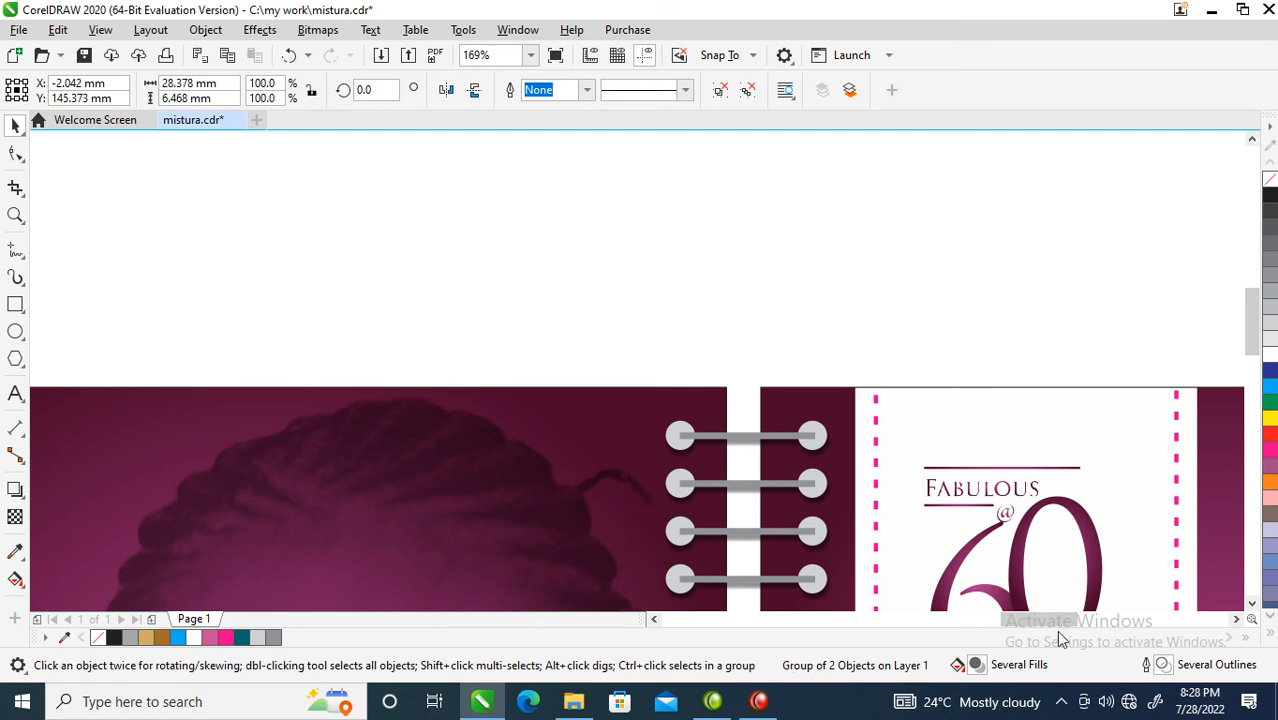
{"action": "key", "text": "ctrl+r"}
Continue repeating the ring copy at the same spacing down the spine to the foot of the covers.
{"action": "left_click", "coordinate": [1251, 603]}
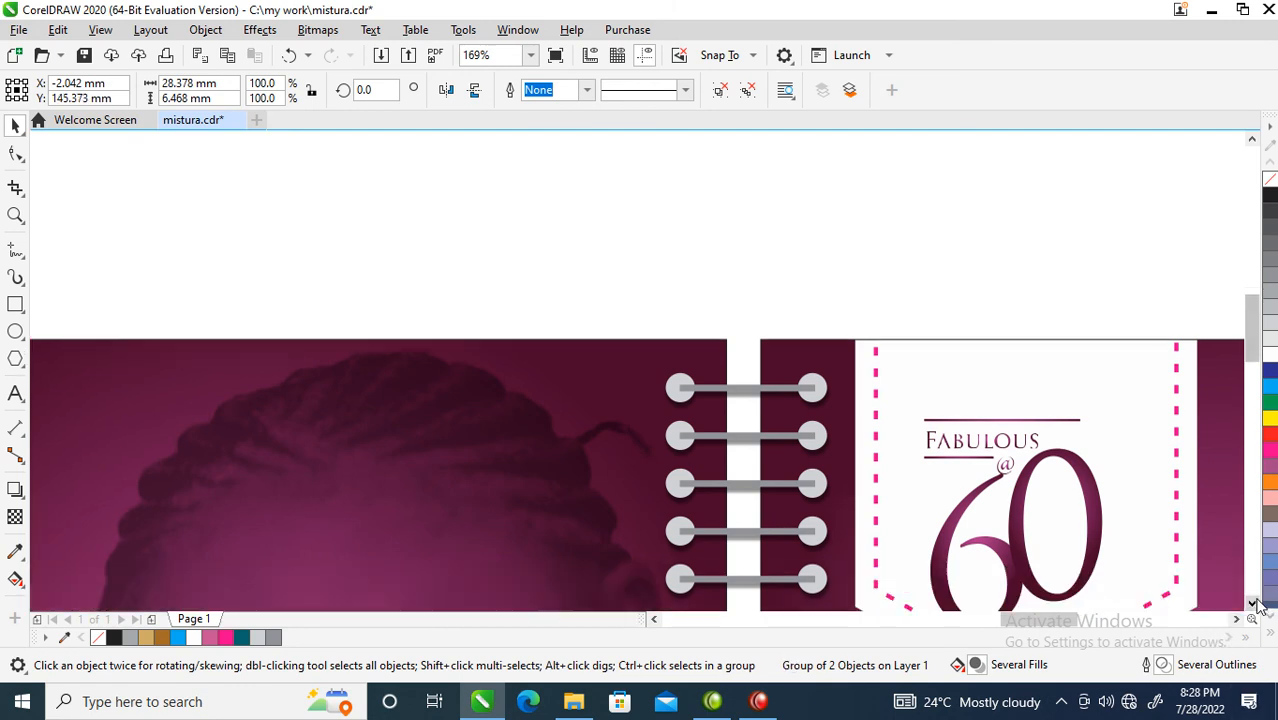
{"action": "left_click", "coordinate": [1255, 604]}
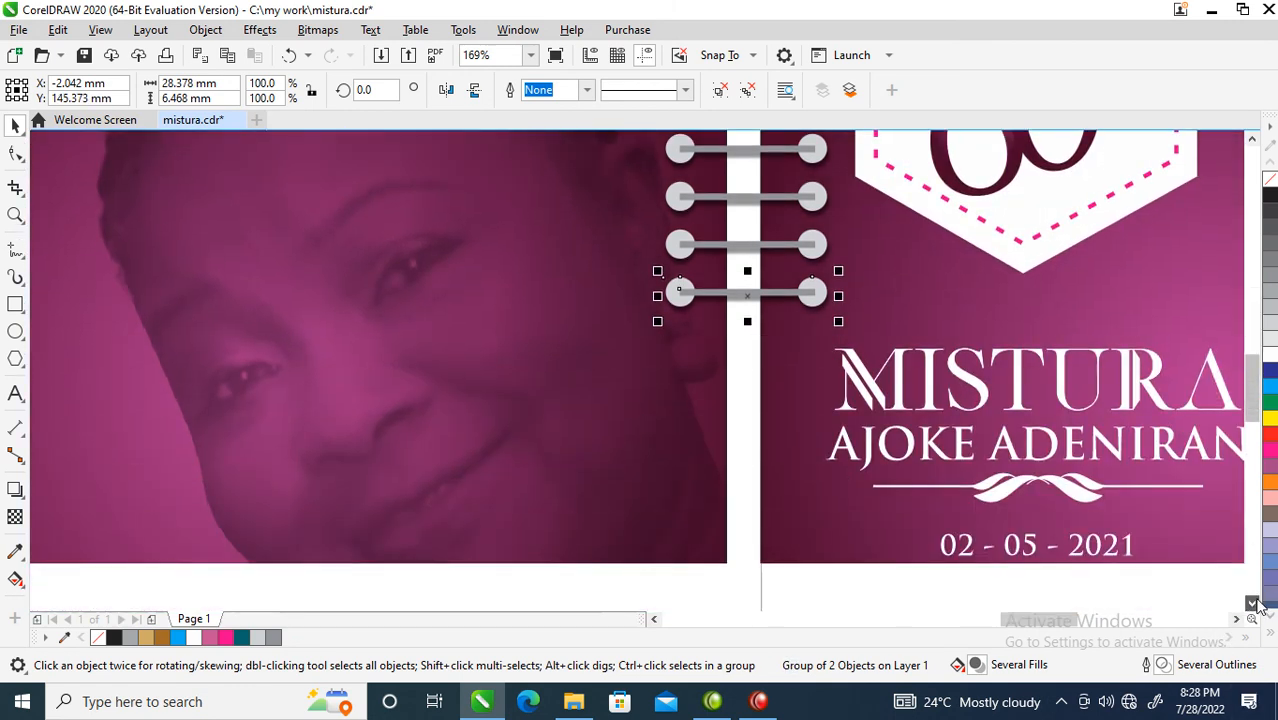
{"action": "key", "text": "ctrl+r"}
{"action": "key", "text": "ctrl+r"}
{"action": "key", "text": "ctrl+r"}
{"action": "key", "text": "ctrl+r"}
{"action": "key", "text": "ctrl+r"}
{"action": "key", "text": "ctrl+r"}
{"action": "key", "text": "ctrl+r"}
{"action": "key", "text": "ctrl+r"}
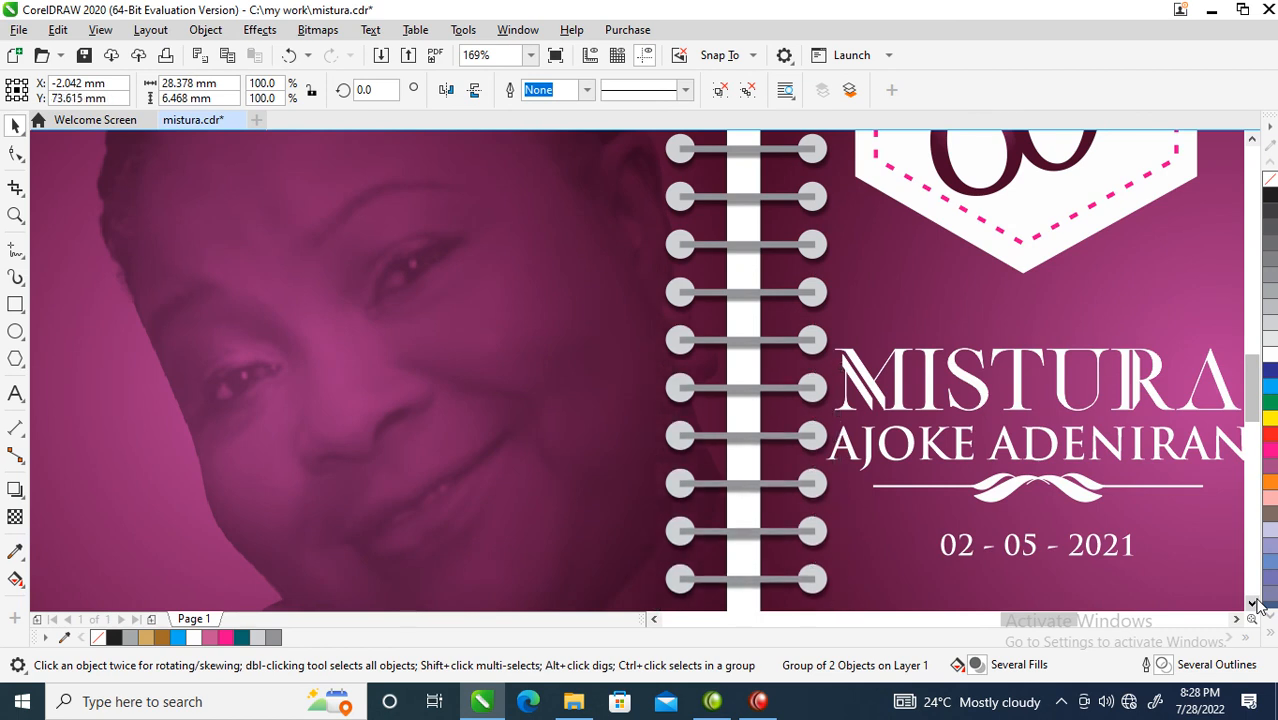
{"action": "key", "text": "F3"}
{"action": "key", "text": "F3"}
{"action": "key", "text": "F2"}
{"action": "left_click_drag", "start_coordinate": [220, 339], "coordinate": [707, 556]}
{"action": "key", "text": "ctrl+r"}
{"action": "key", "text": "ctrl+r"}
{"action": "key", "text": "ctrl+r"}
{"action": "key", "text": "ctrl+r"}
{"action": "key", "text": "ctrl+r"}
{"action": "key", "text": "ctrl+r"}
{"action": "key", "text": "ctrl+r"}
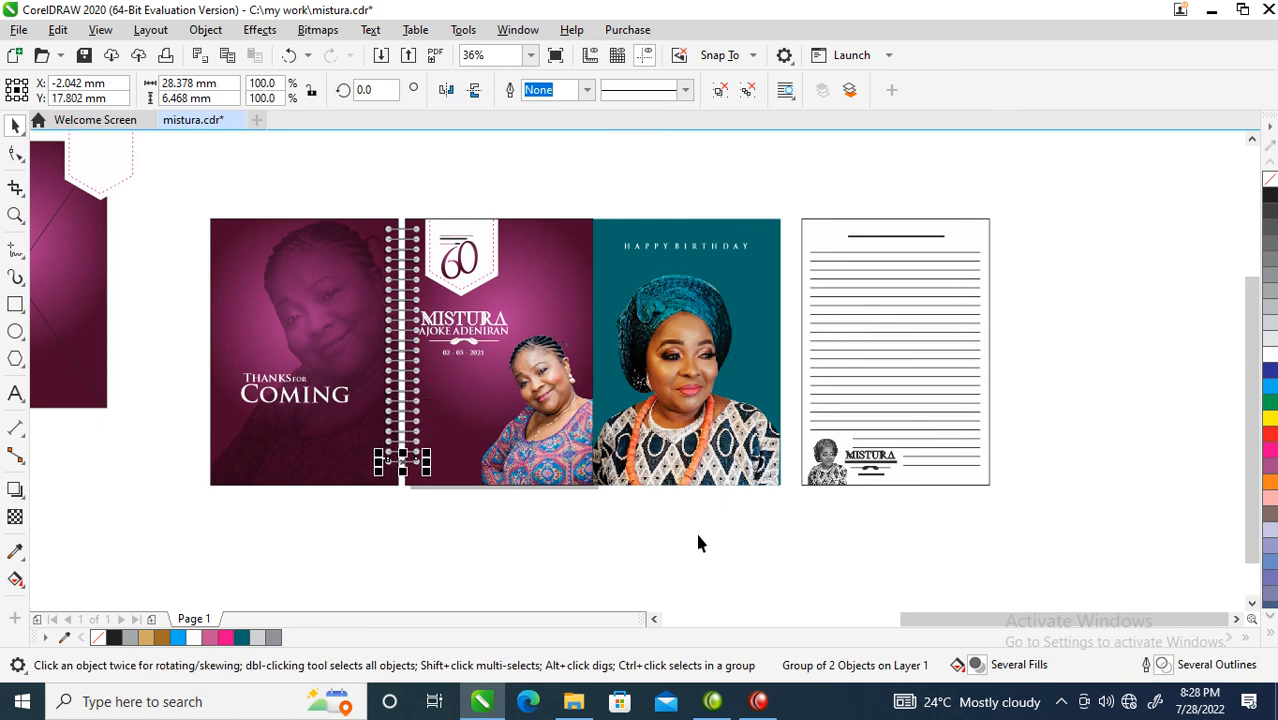
Group all the binding rings and centre the group vertically against the cover.
{"action": "left_click_drag", "start_coordinate": [340, 173], "coordinate": [448, 486]}
{"action": "left_click_drag", "start_coordinate": [431, 218], "coordinate": [426, 226]}
{"action": "key", "text": "ctrl+g"}
{"action": "left_click", "coordinate": [441, 440], "text": "shift"}
{"action": "key", "text": "e"}
Frame both covers, the teal panel and the ruled page together to review the complete jotter layout.
{"action": "left_click_drag", "start_coordinate": [213, 171], "coordinate": [1047, 519]}
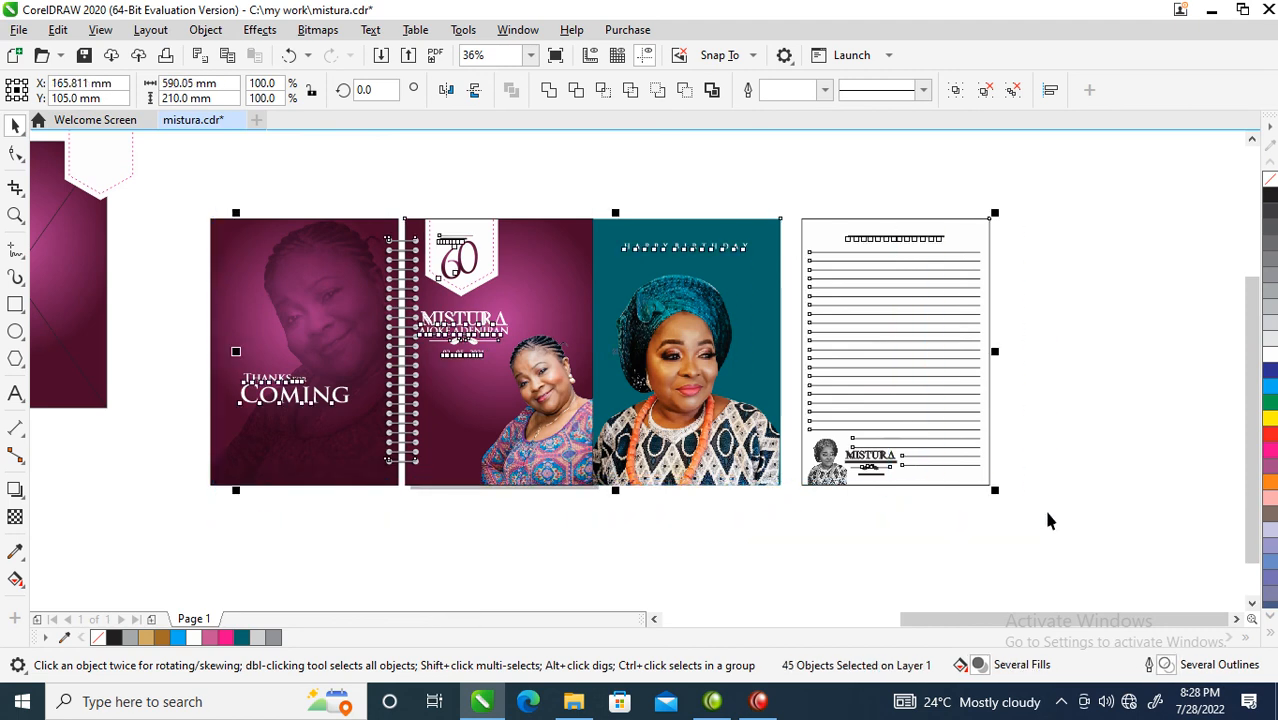
{"action": "key", "text": "z"}
{"action": "left_click_drag", "start_coordinate": [199, 213], "coordinate": [1008, 503]}
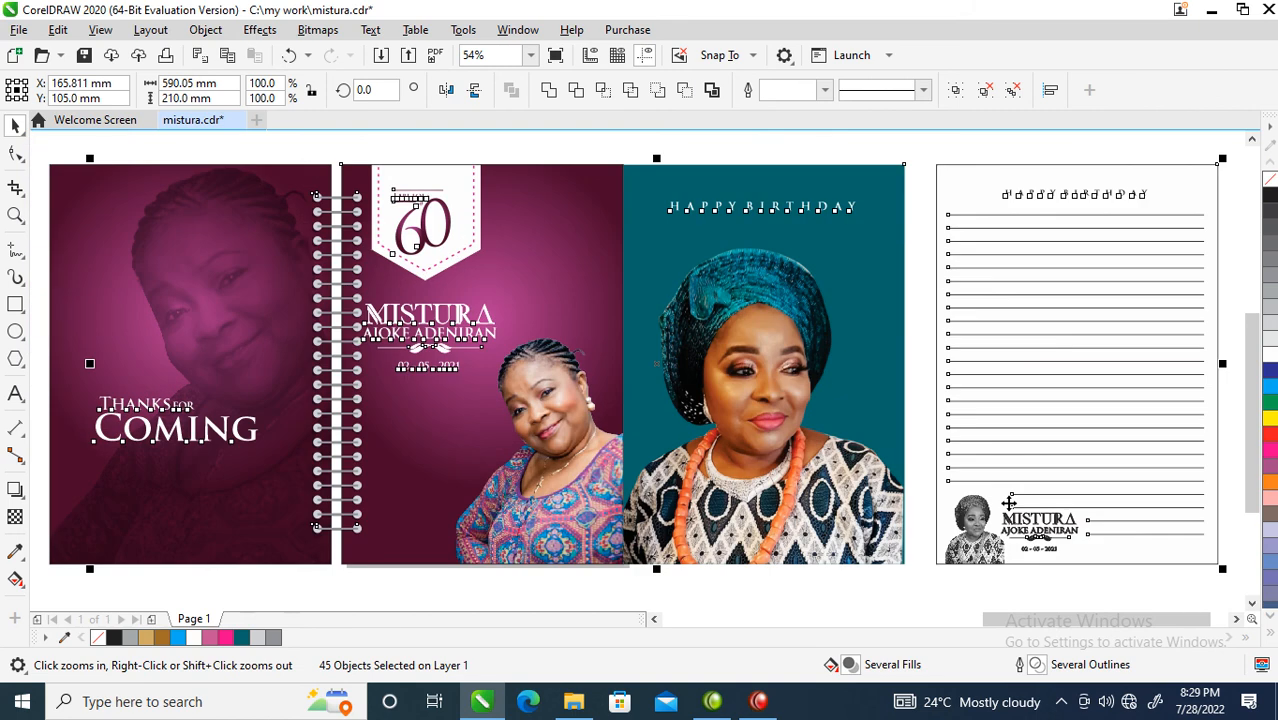
{"action": "left_click", "coordinate": [920, 396]}
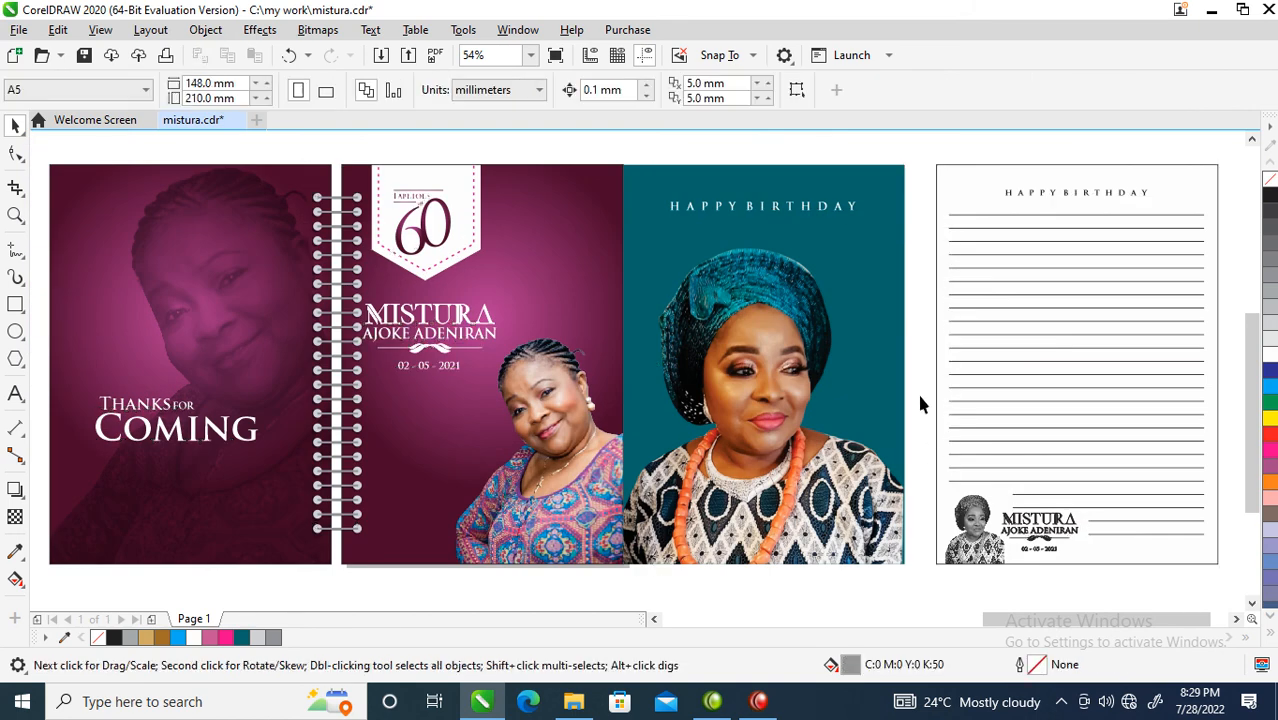